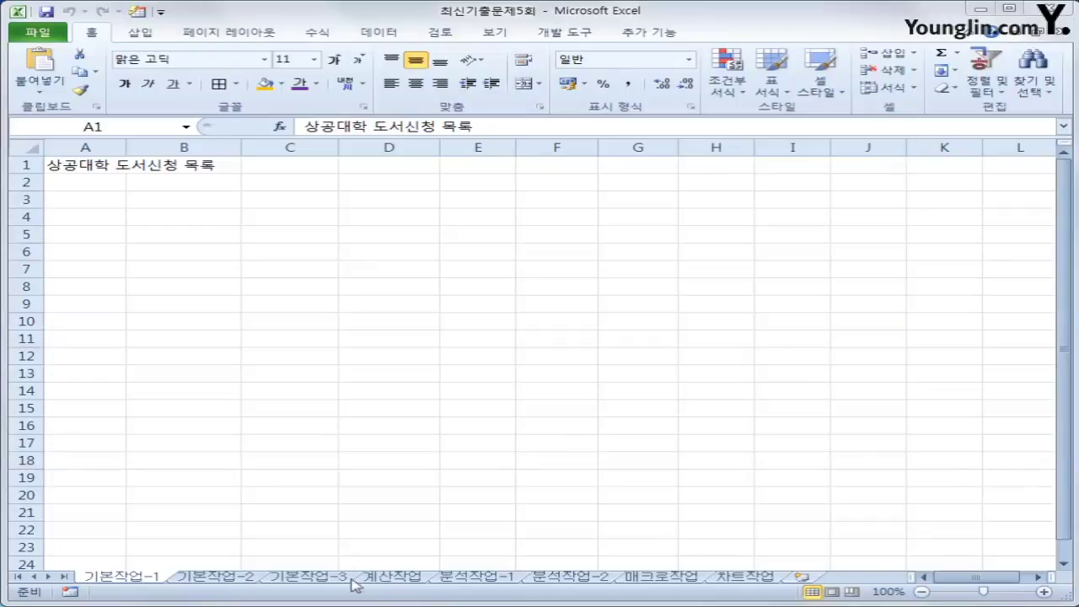
# On the 기본작업-2 sheet, merge and center the title across A1:I1
pyautogui.click(245, 582)
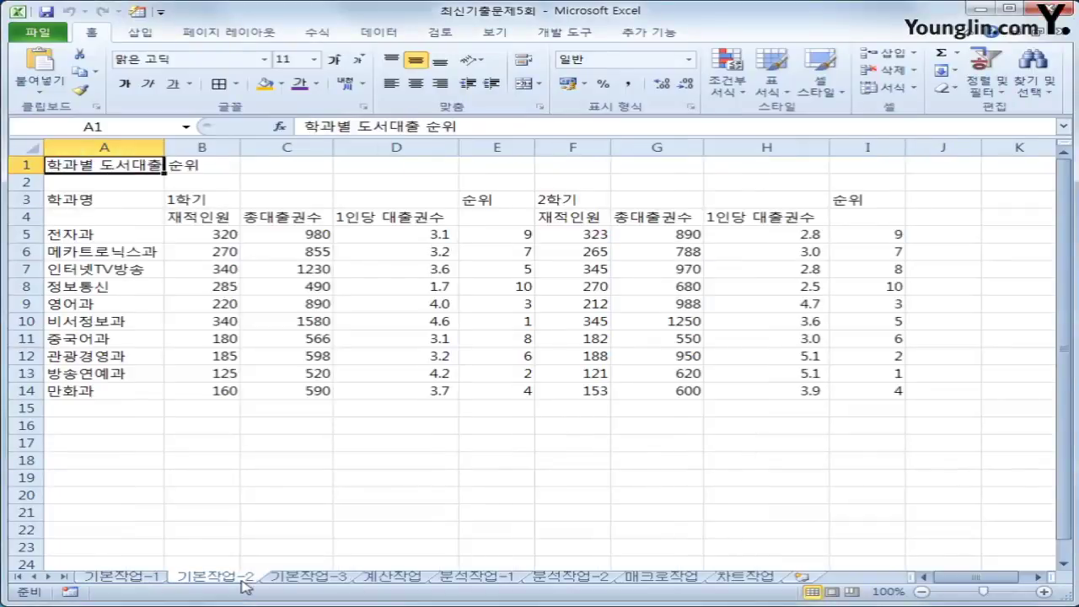
pyautogui.moveTo(90, 169); pyautogui.dragTo(860, 164)
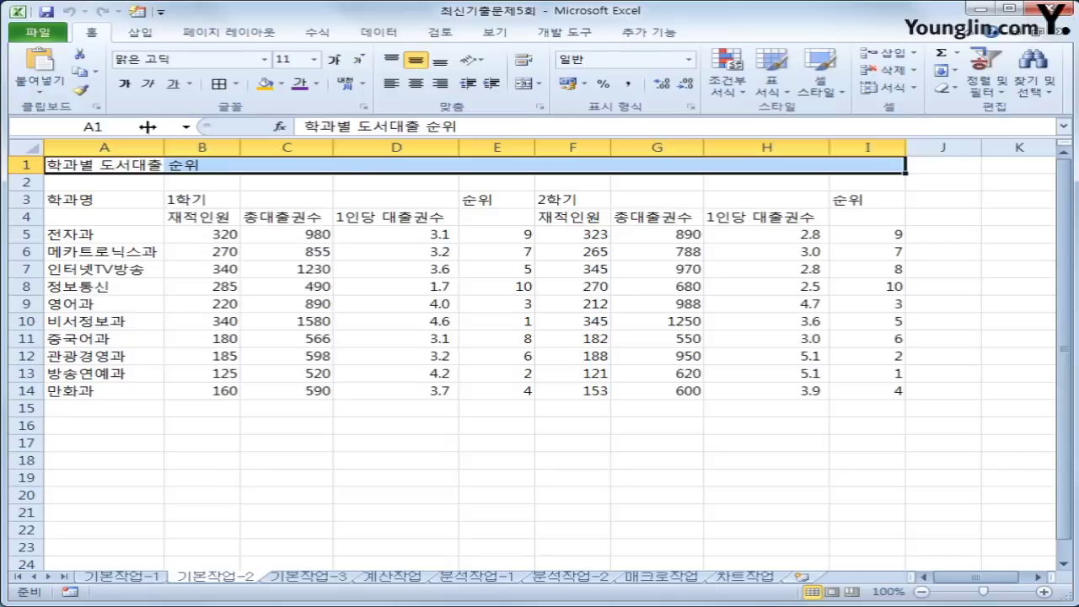
pyautogui.click(521, 86)
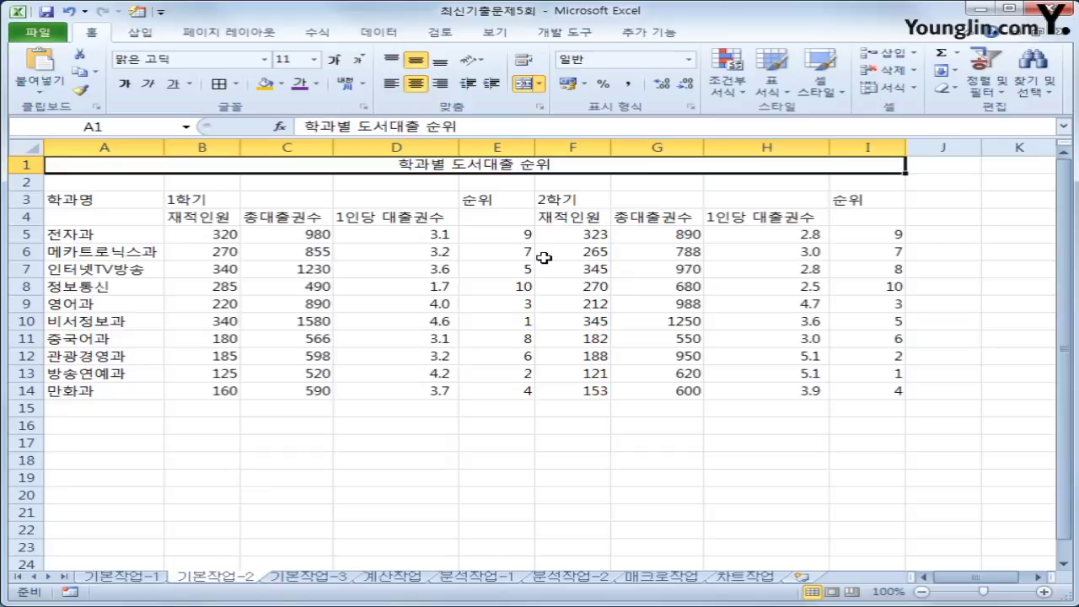
# Set the title's font to 휴먼고딕 and its size to 20
pyautogui.click(265, 60)
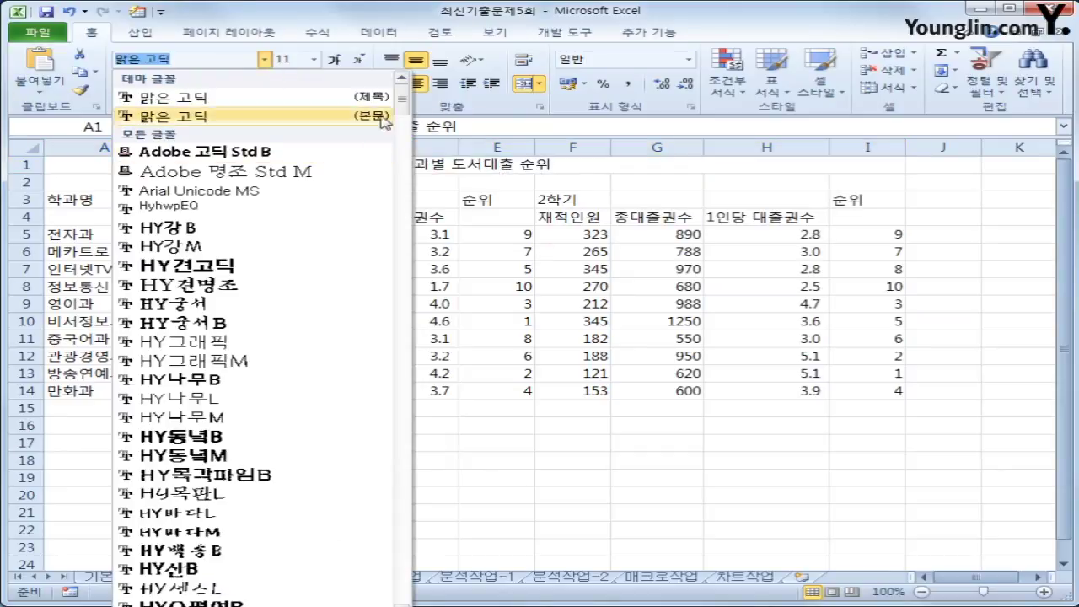
pyautogui.moveTo(402, 104); pyautogui.dragTo(422, 215)
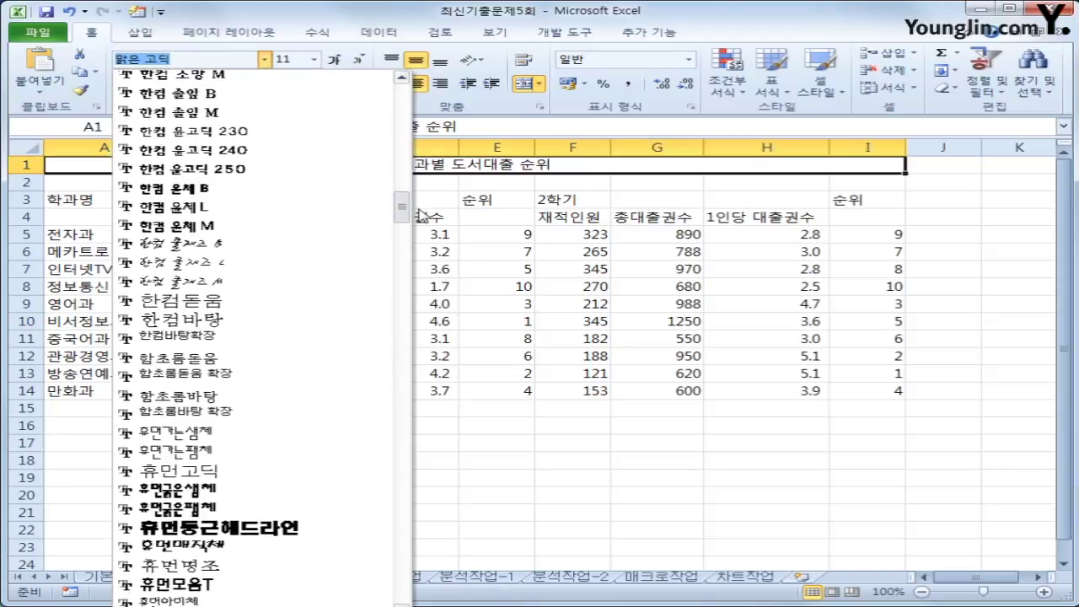
pyautogui.click(211, 478)
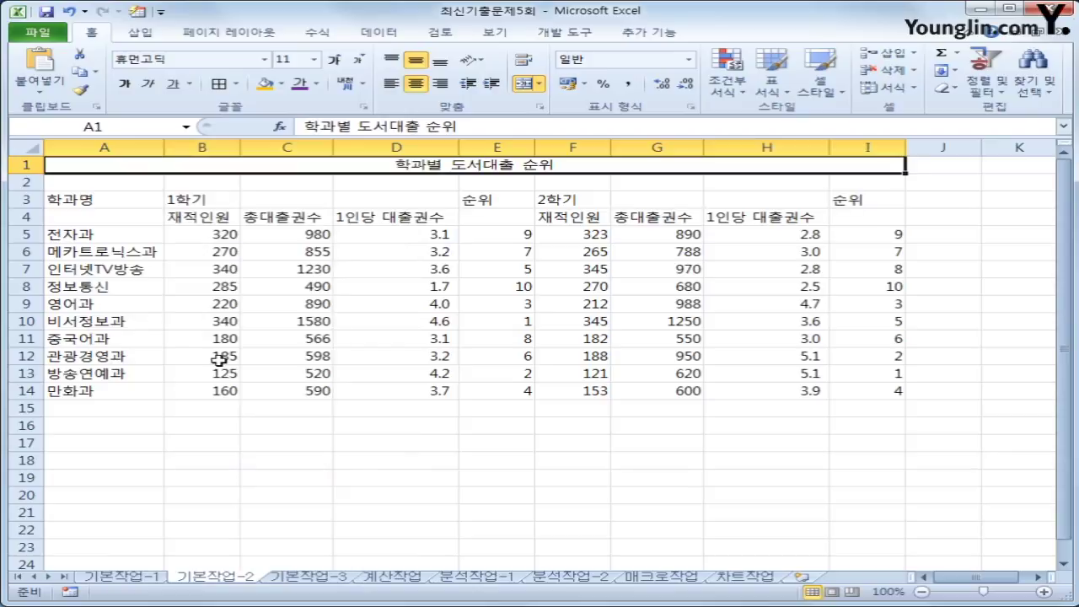
pyautogui.click(335, 61)
pyautogui.click(334, 62)
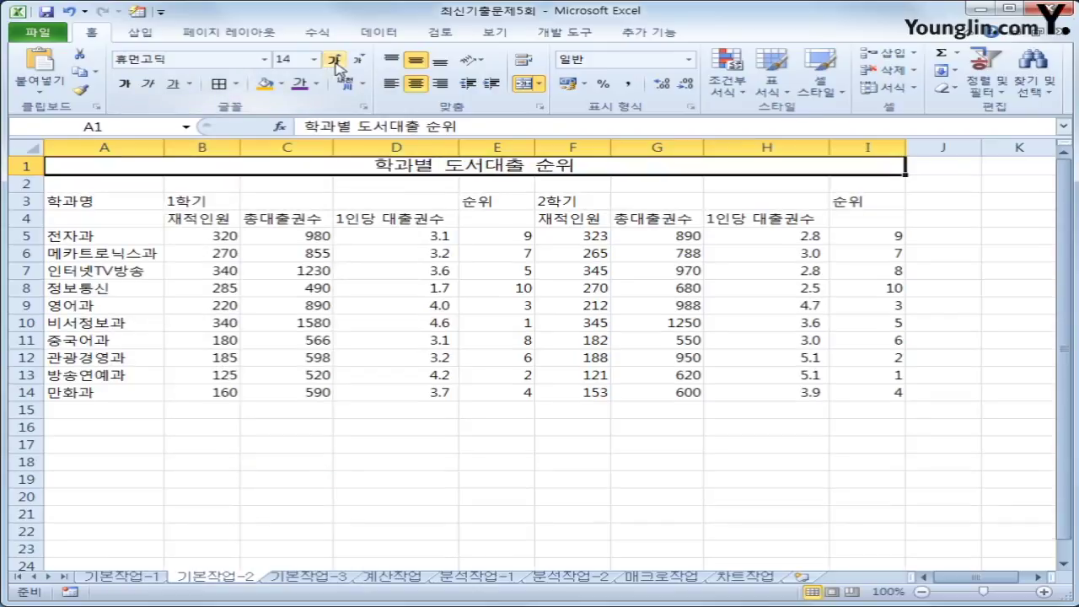
pyautogui.click(335, 64)
pyautogui.click(335, 64)
pyautogui.click(334, 64)
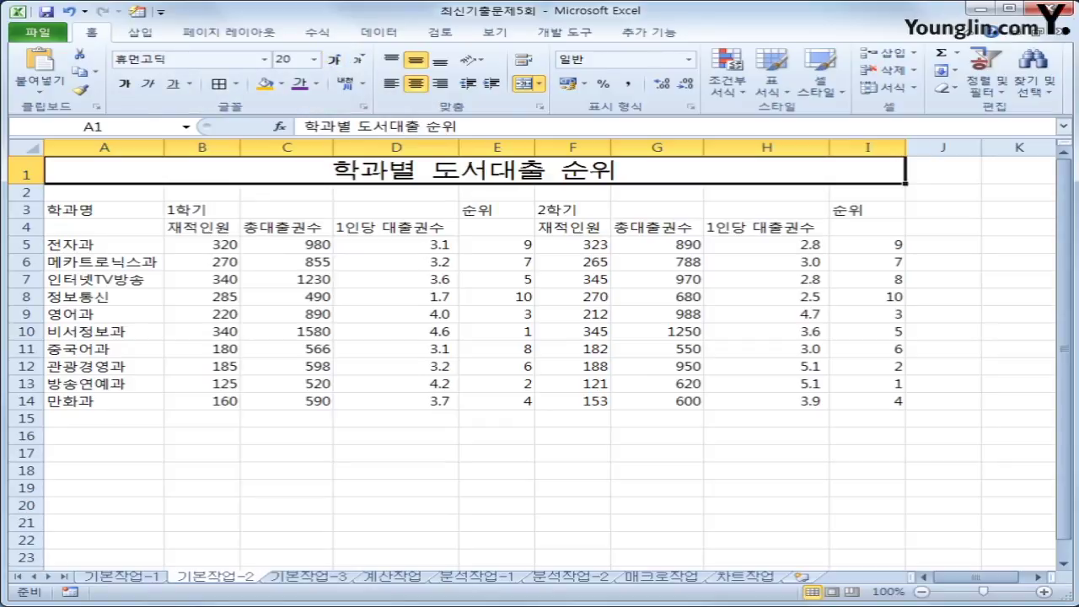
# Merge and center the header ranges A3:A4, B3:D3, E3:E4, F3:H3 and I3:I4
pyautogui.moveTo(112, 215); pyautogui.dragTo(115, 225)
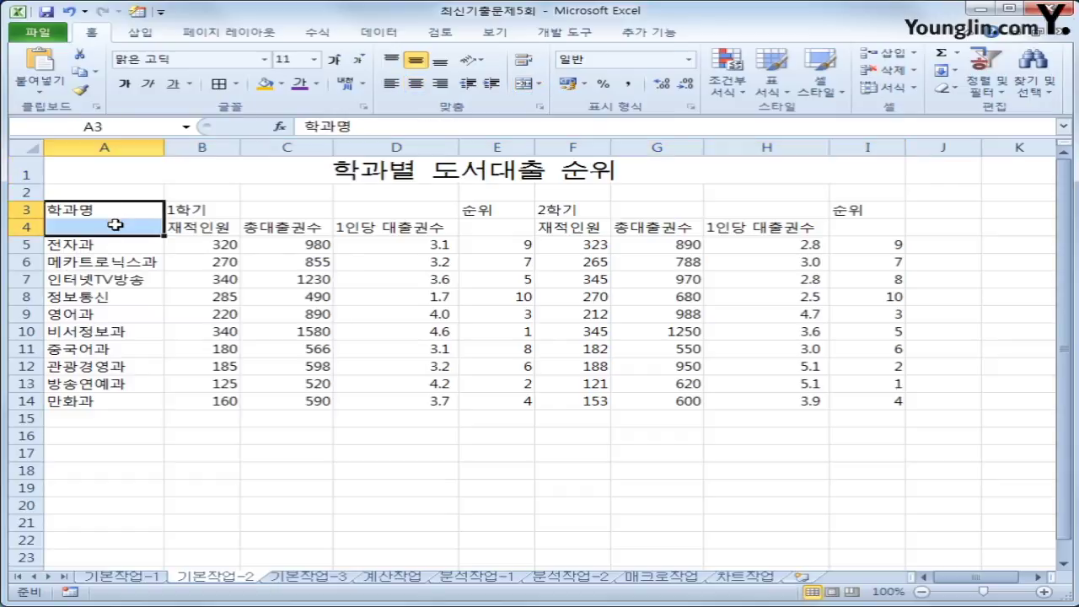
pyautogui.keyDown('ctrl'); pyautogui.moveTo(224, 211); pyautogui.dragTo(342, 204); pyautogui.keyUp('ctrl')
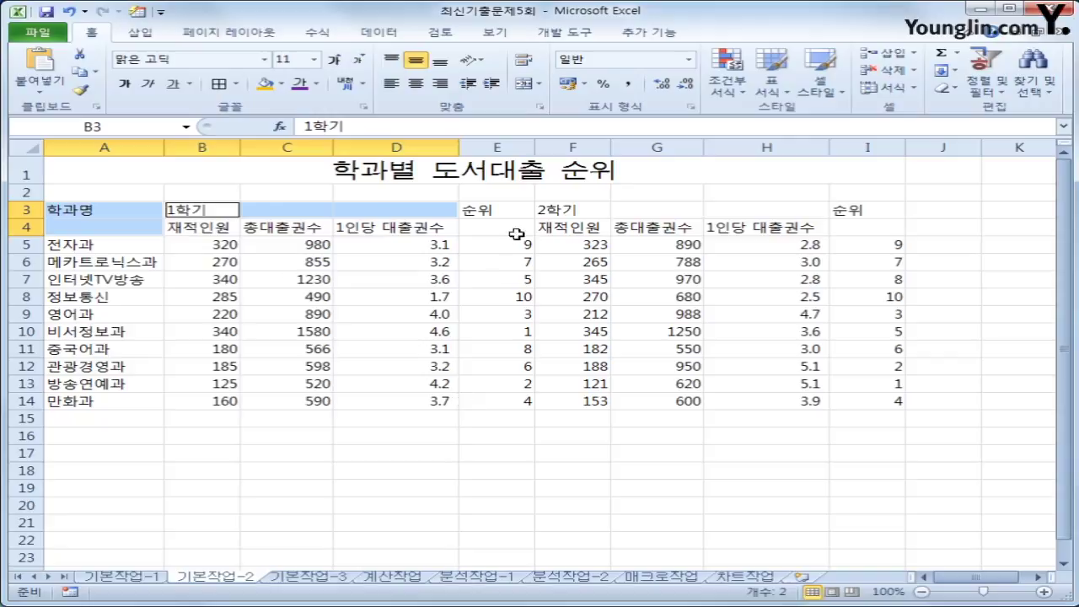
pyautogui.keyDown('ctrl'); pyautogui.moveTo(510, 210); pyautogui.dragTo(718, 208); pyautogui.keyUp('ctrl')
pyautogui.keyDown('ctrl'); pyautogui.click(563, 210); pyautogui.keyUp('ctrl')
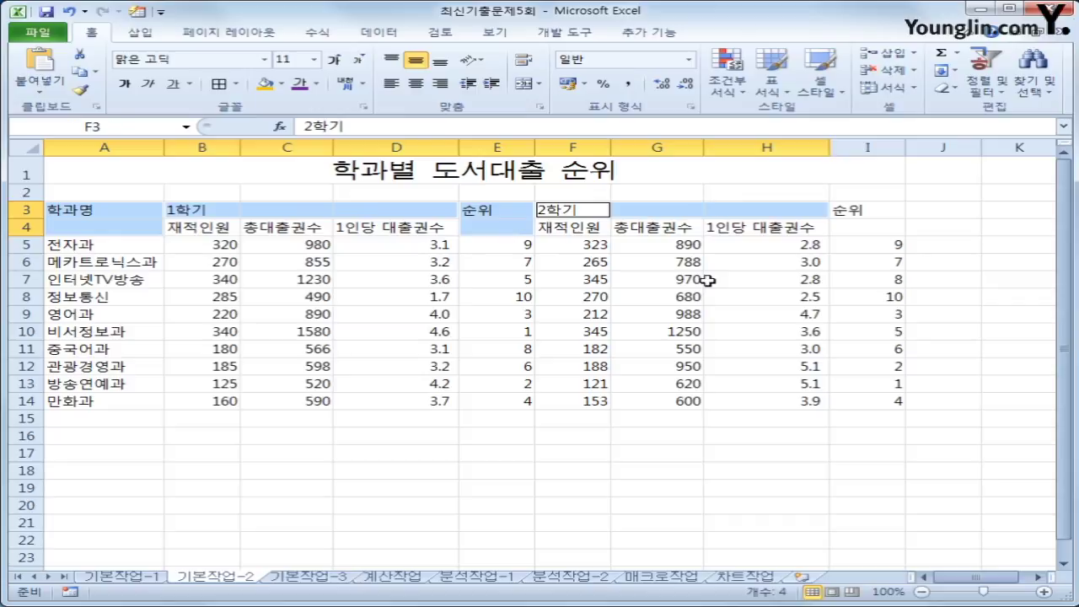
pyautogui.keyDown('ctrl'); pyautogui.moveTo(883, 212); pyautogui.dragTo(880, 228); pyautogui.keyUp('ctrl')
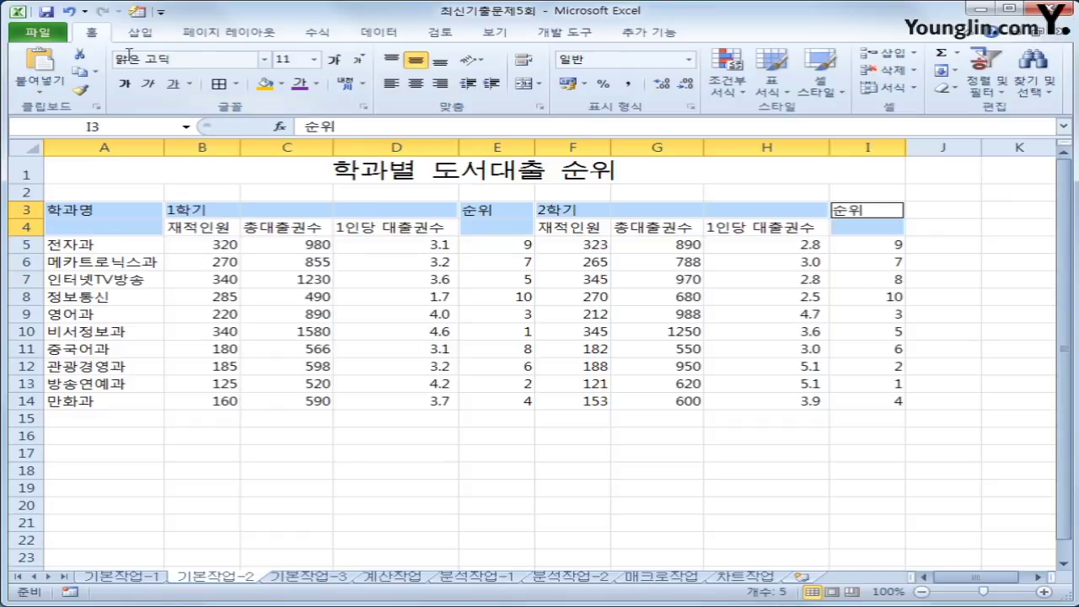
pyautogui.click(524, 84)
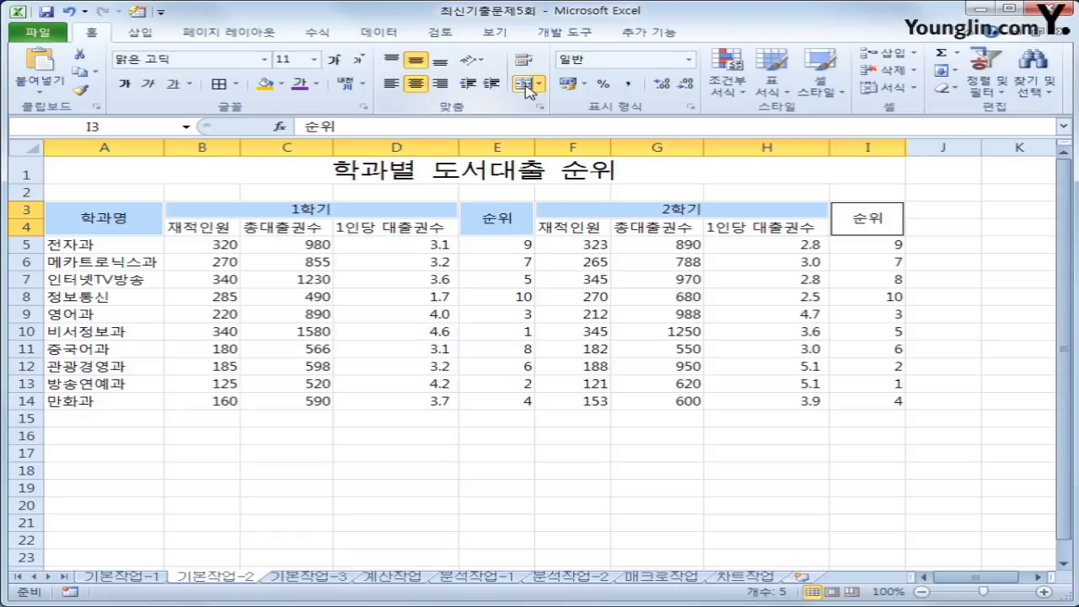
# Apply the 강조색2 cell style to the header range A3:I4
pyautogui.moveTo(77, 212); pyautogui.dragTo(854, 219)
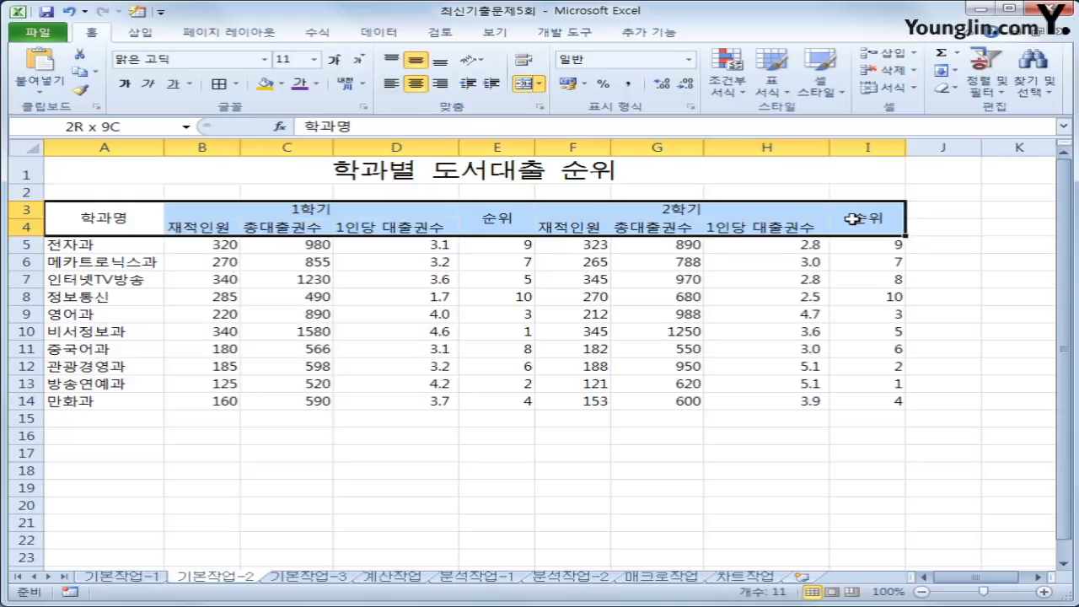
pyautogui.moveTo(853, 220); pyautogui.dragTo(853, 220)
pyautogui.click(822, 89)
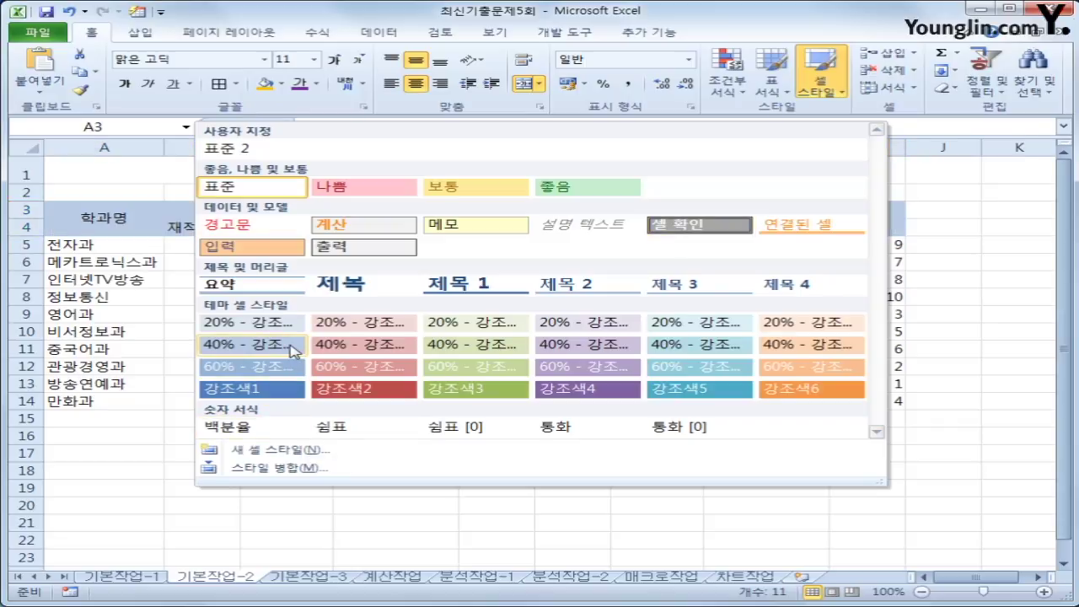
pyautogui.click(372, 393)
pyautogui.click(519, 526)
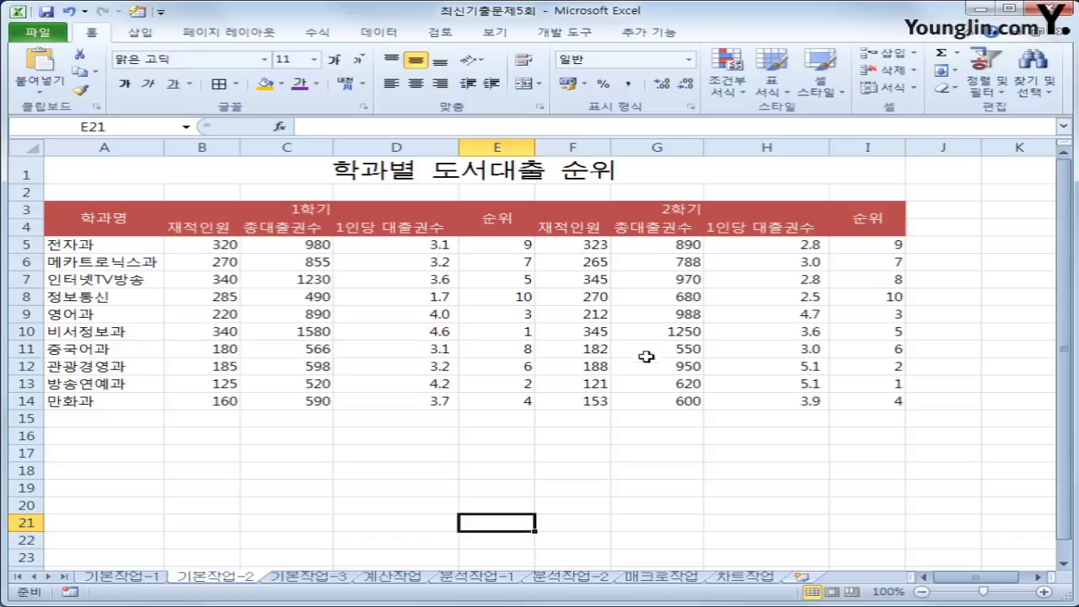
# Apply the custom number format 0"위" to the rank cells E5:E14 and I5:I14
pyautogui.click(495, 242)
pyautogui.moveTo(495, 242); pyautogui.dragTo(494, 409)
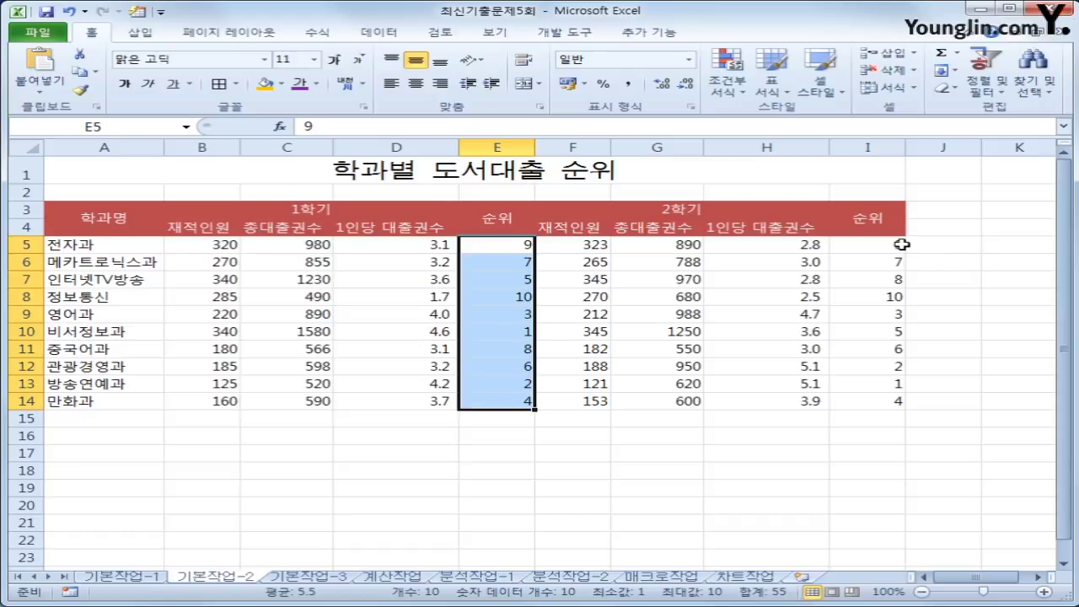
pyautogui.moveTo(902, 244); pyautogui.dragTo(889, 407)
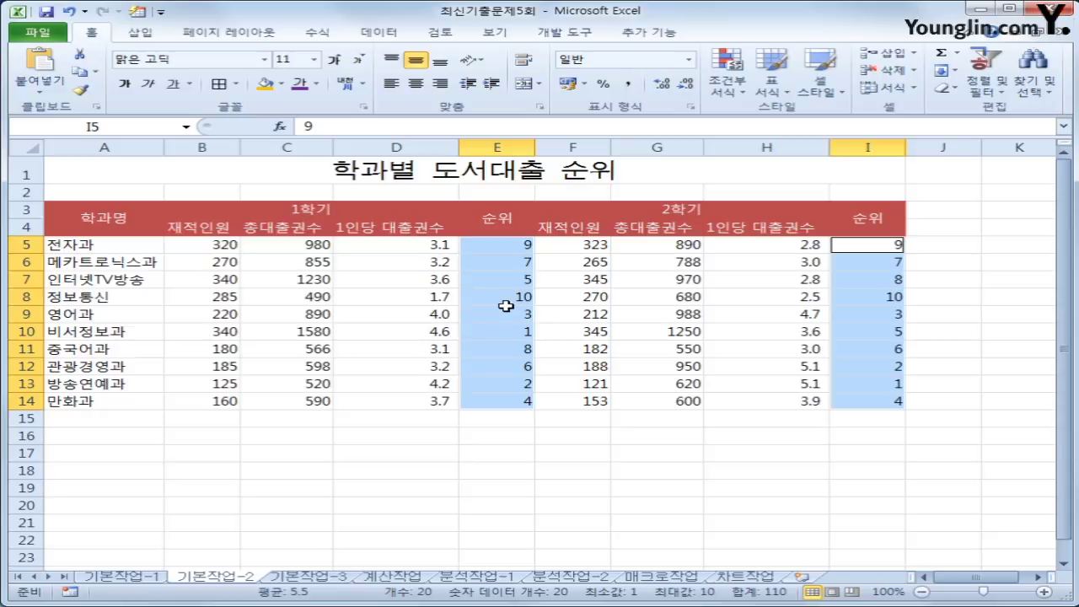
pyautogui.rightClick(505, 305)
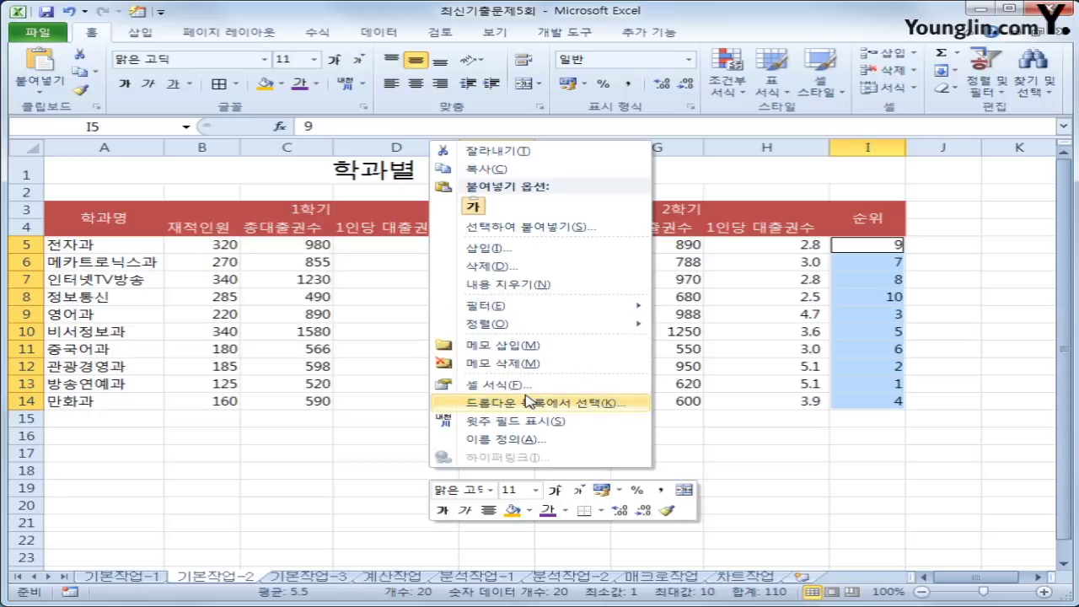
pyautogui.click(530, 386)
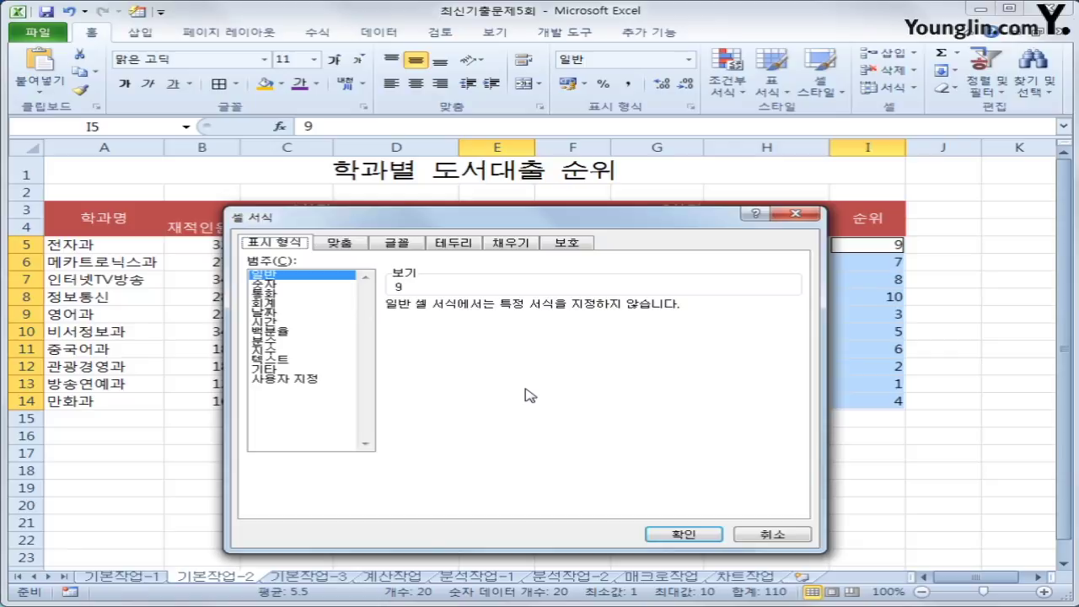
pyautogui.click(303, 381)
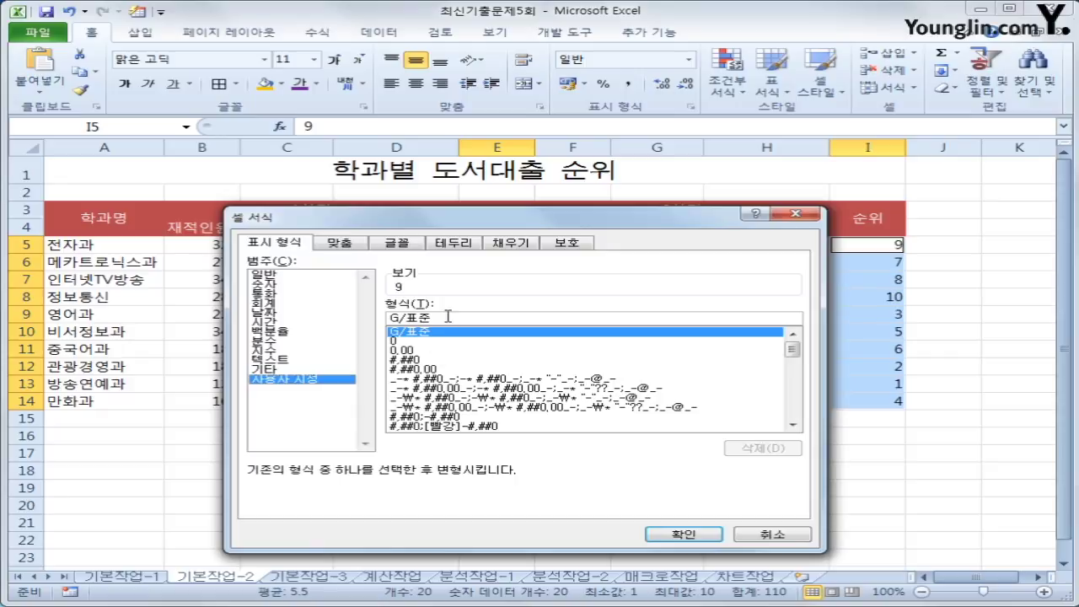
pyautogui.moveTo(448, 318); pyautogui.dragTo(387, 319)
pyautogui.write('0')
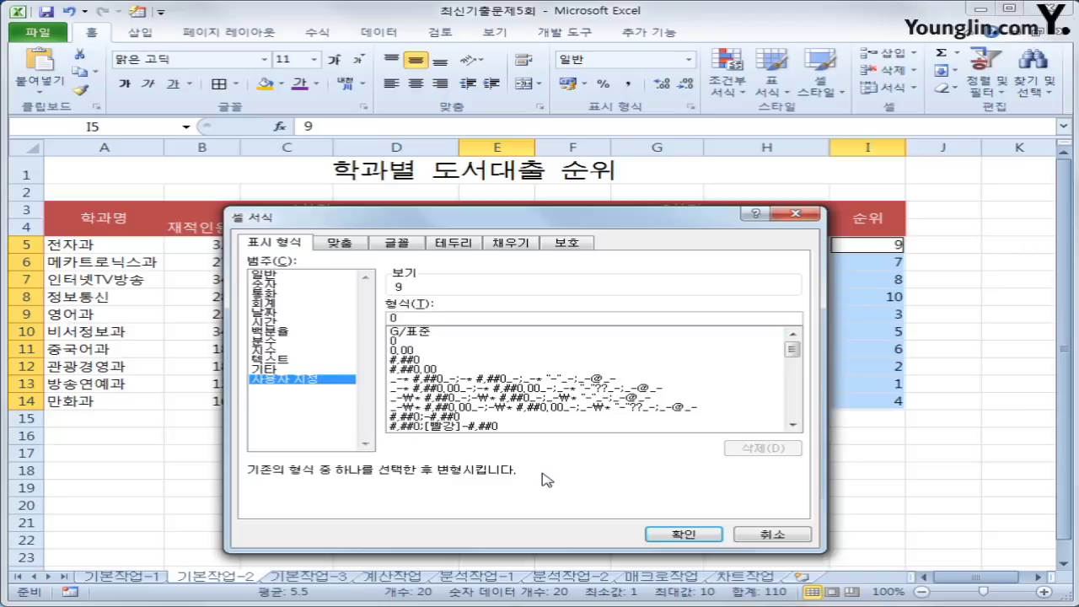
pyautogui.write('"위"')
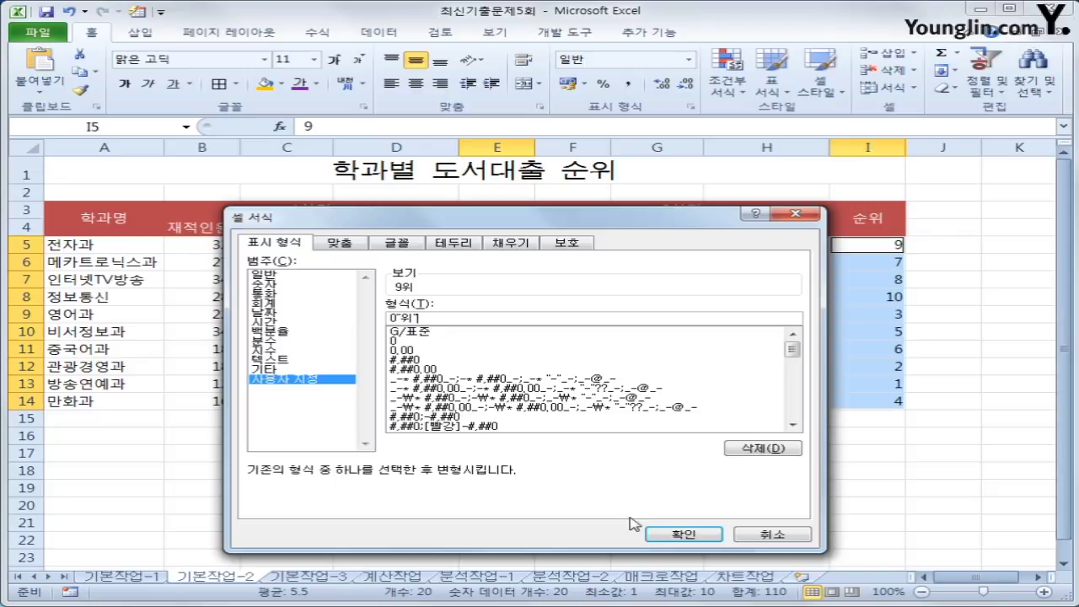
pyautogui.click(665, 533)
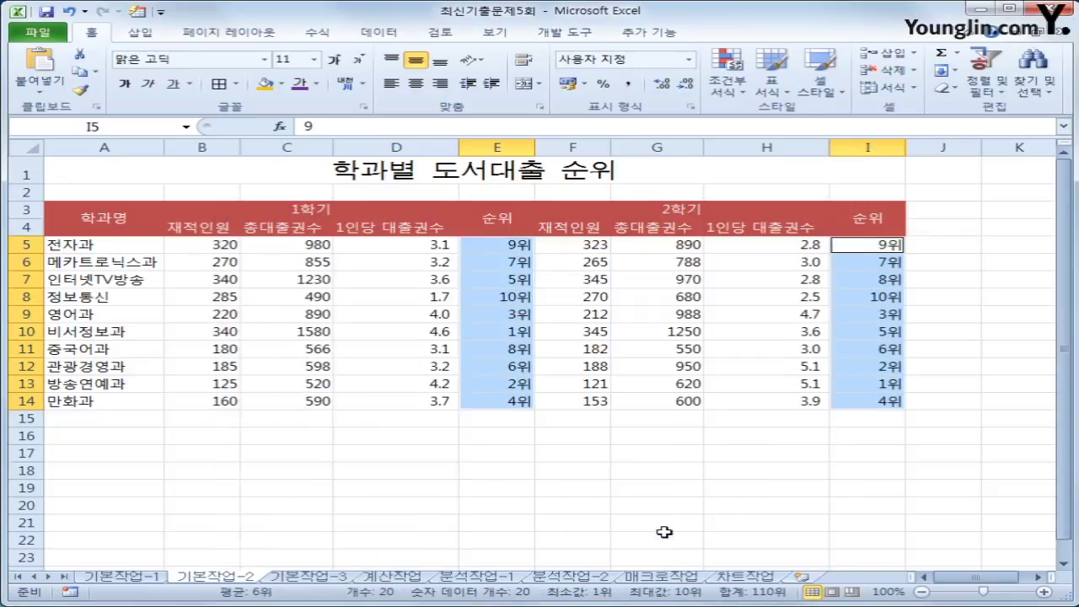
pyautogui.click(489, 252)
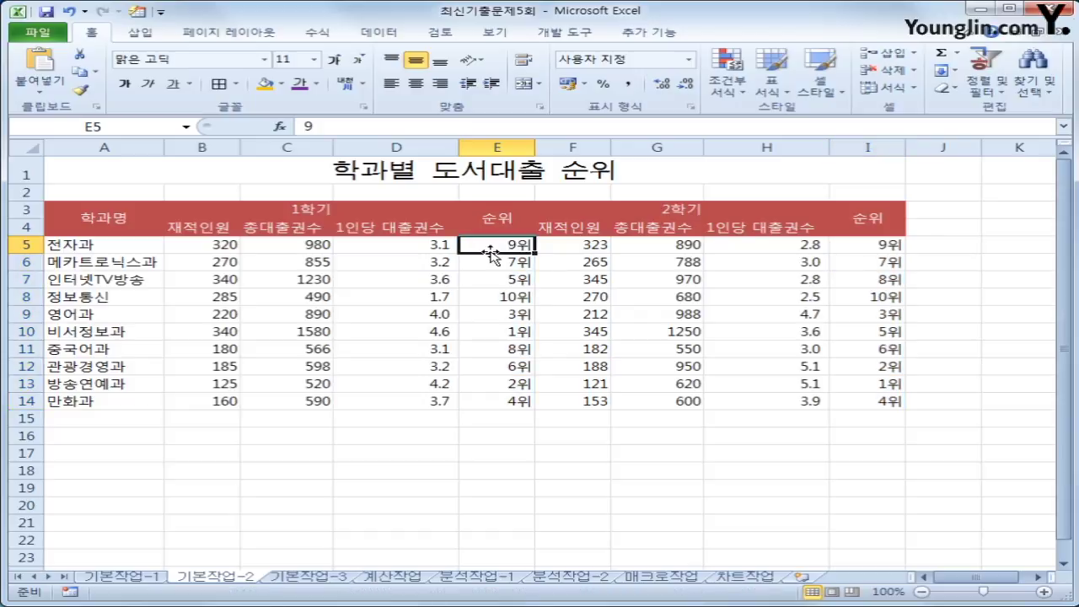
# Insert a comment on the title cell A1, replacing its default text with 대학교 도서대출
pyautogui.click(470, 162)
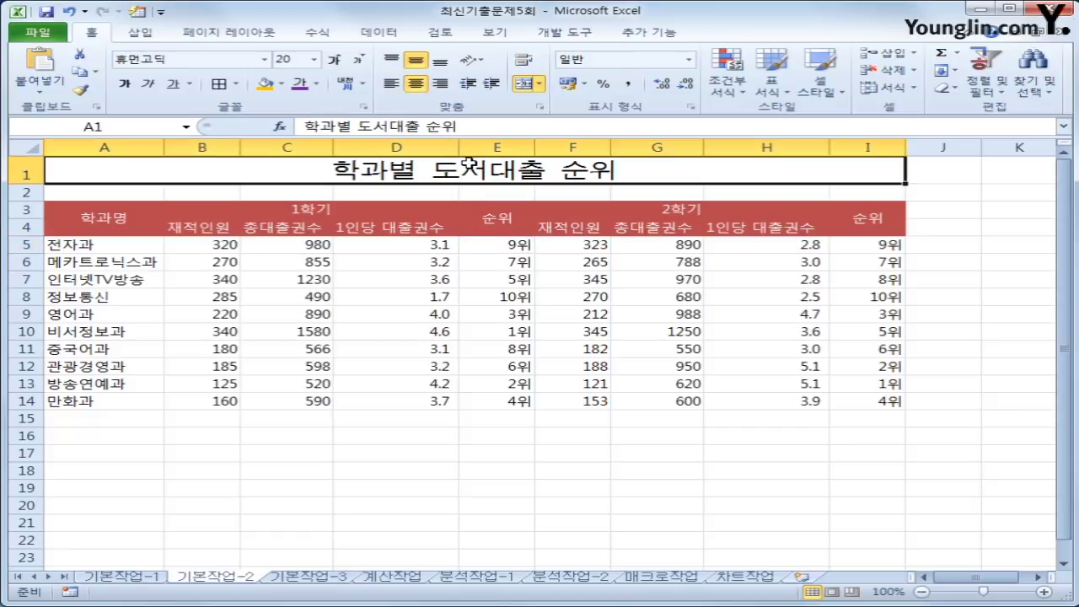
pyautogui.rightClick(474, 166)
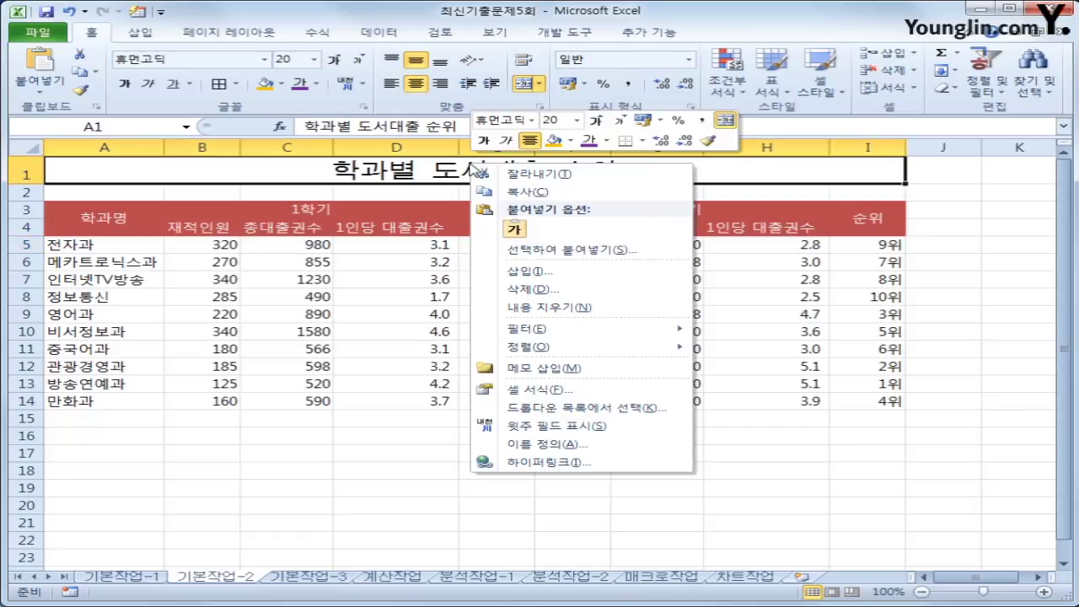
pyautogui.click(571, 369)
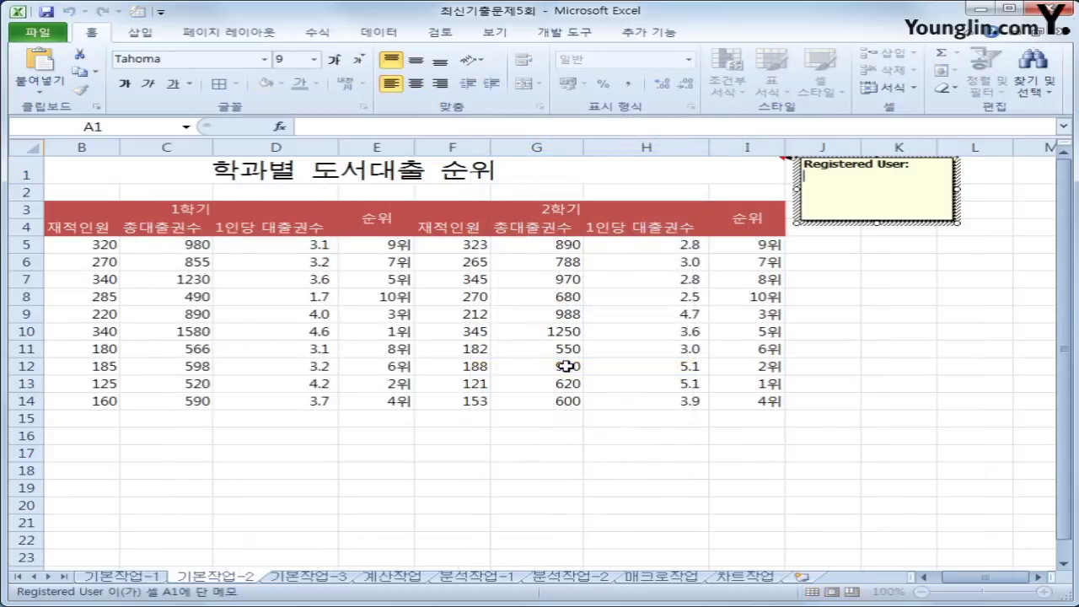
pyautogui.hotkey('ctrl', 'a')
pyautogui.write('흠')
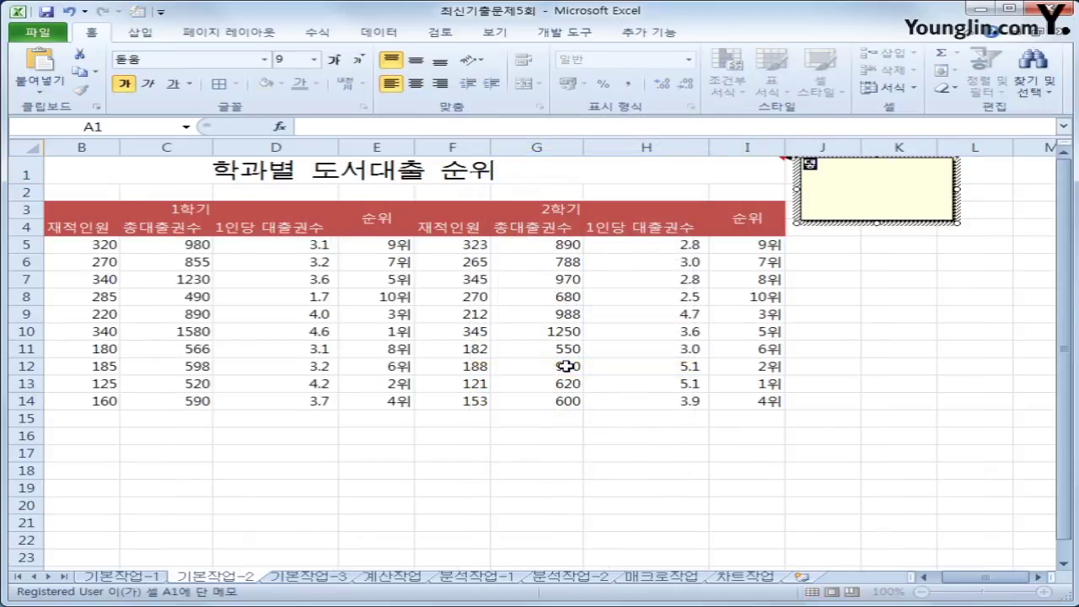
pyautogui.write('학교 도서대출')
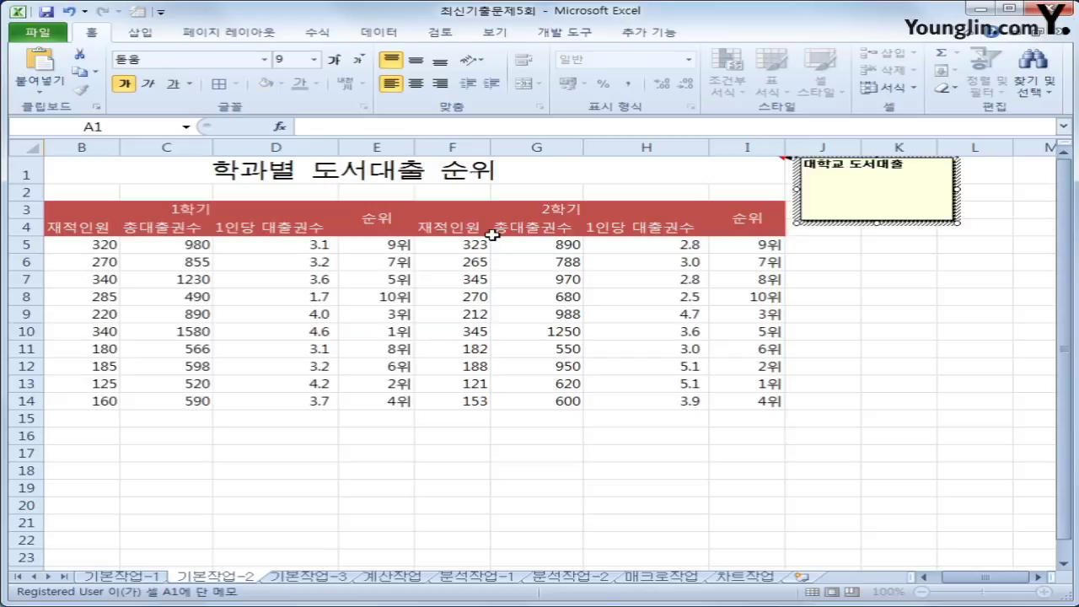
# Set the comment on cell A1 to be always displayed
pyautogui.click(479, 173)
pyautogui.rightClick(479, 173)
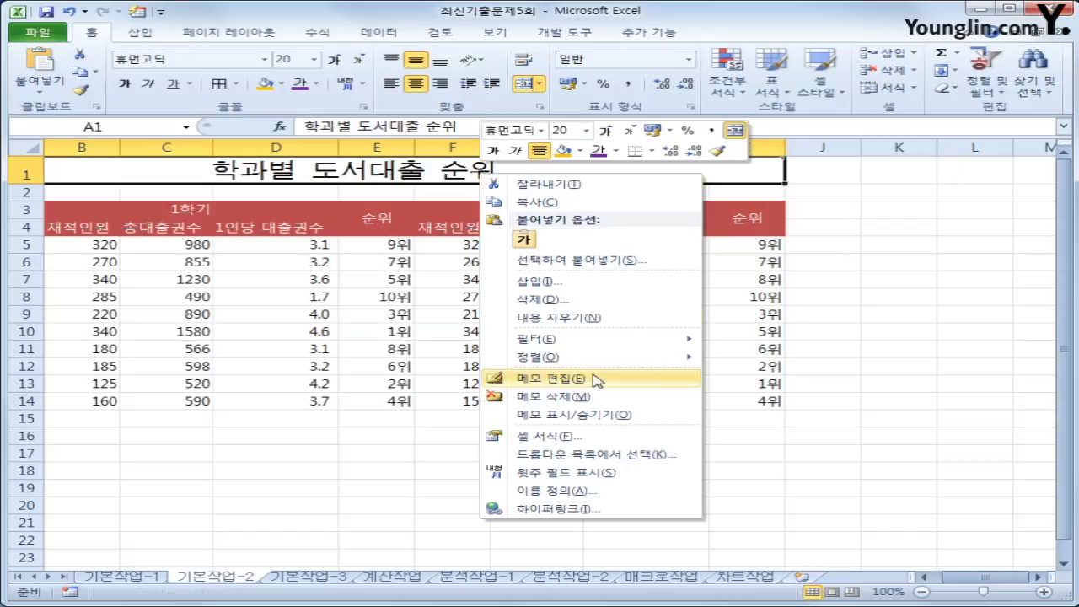
pyautogui.click(587, 418)
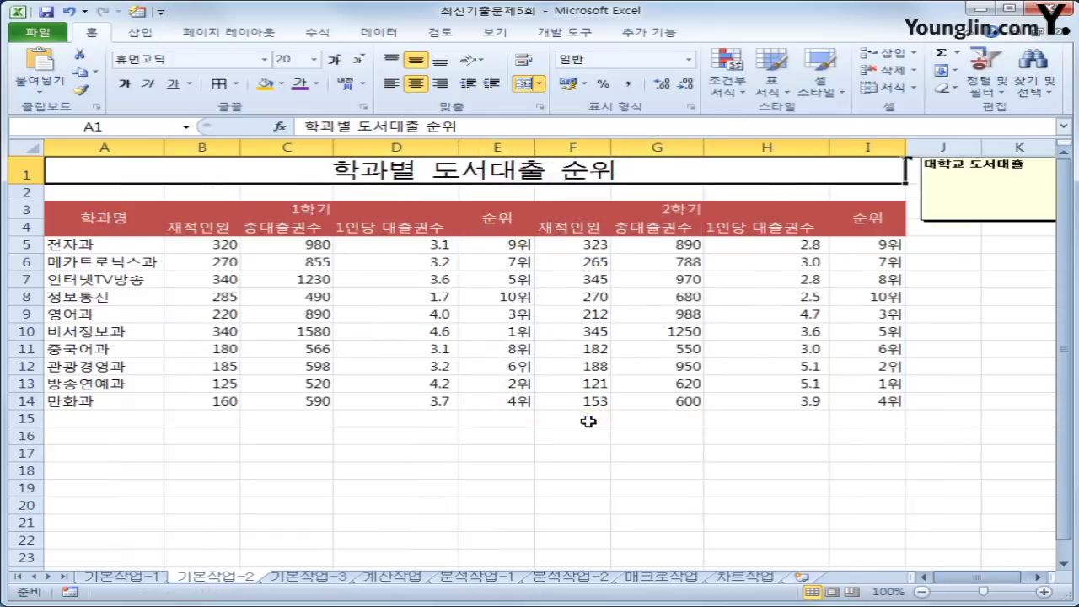
# Turn on automatic sizing (자동 크기) for the comment on cell A1
pyautogui.click(917, 186)
pyautogui.hotkey('shift', 'F10')
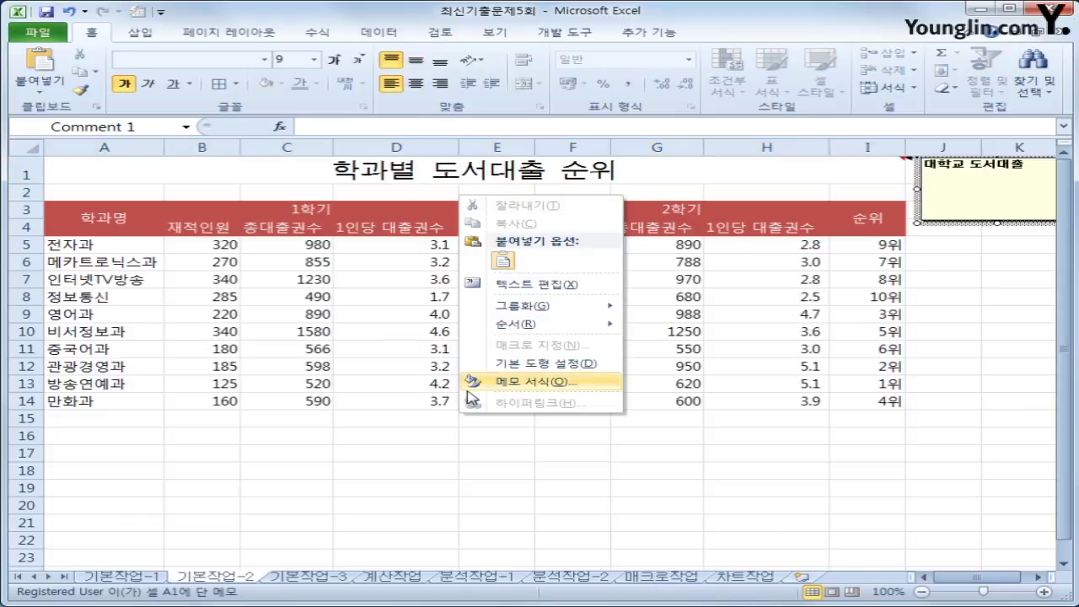
pyautogui.click(503, 384)
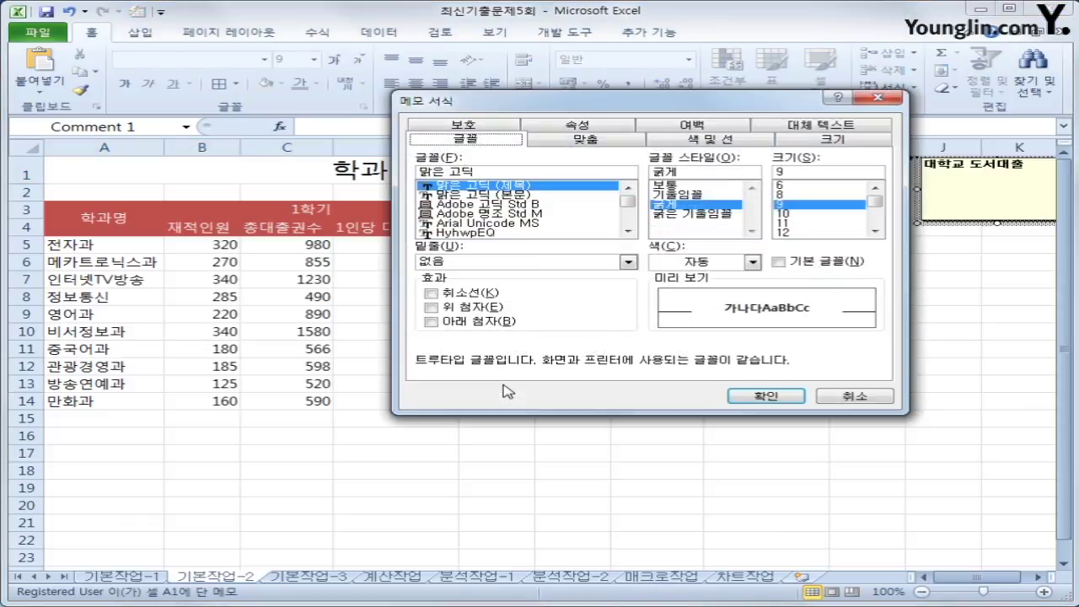
pyautogui.click(601, 141)
pyautogui.click(487, 218)
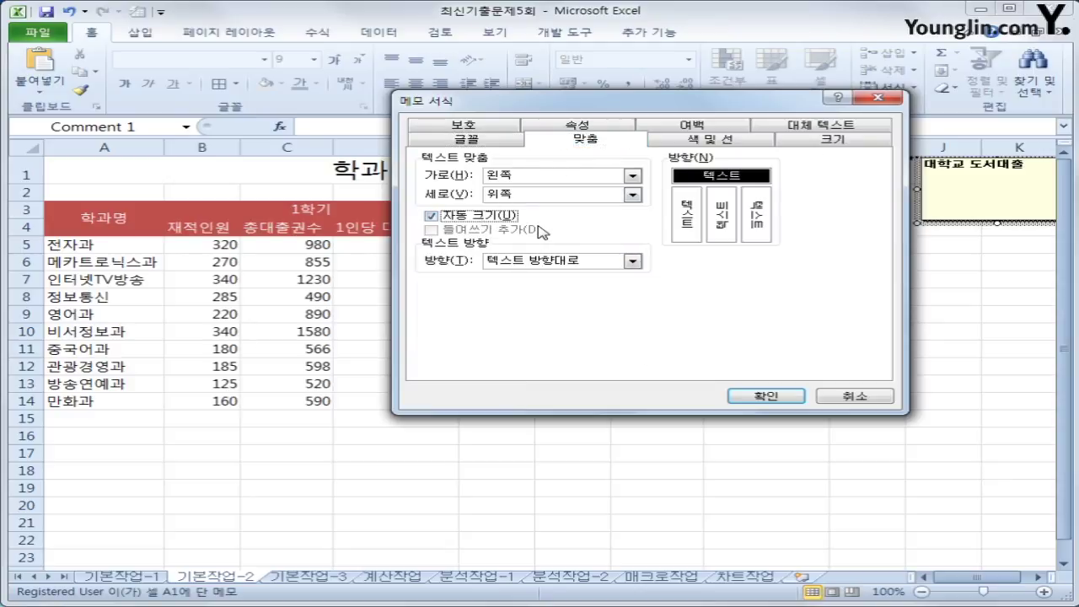
pyautogui.click(759, 396)
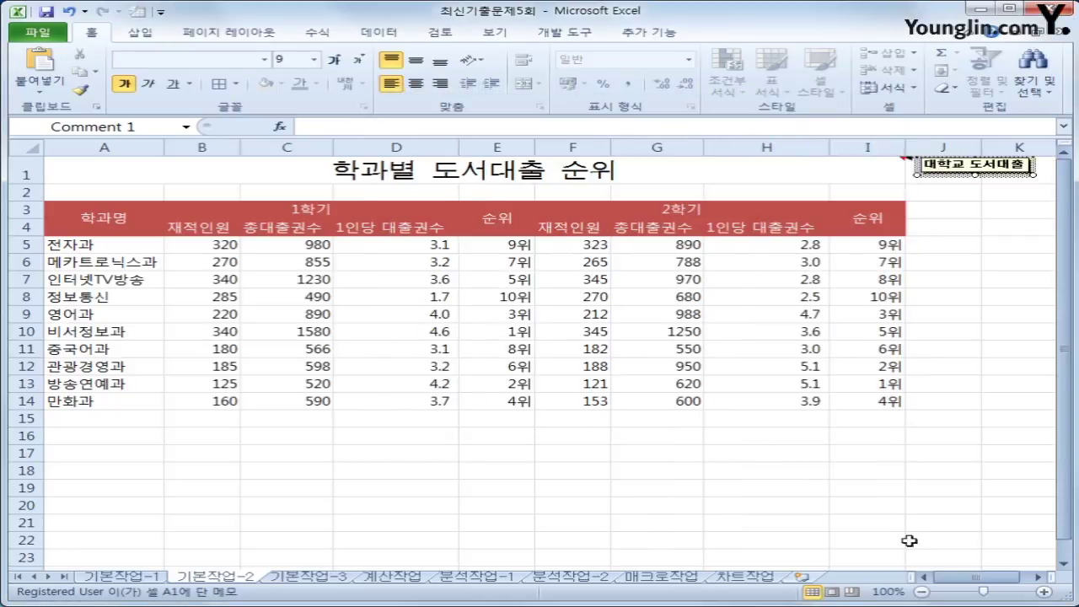
pyautogui.click(811, 545)
# Apply all borders (모든 테두리) and a thick outer box border (굵은 상자 테두리) to the table range A3:I14
pyautogui.moveTo(108, 218); pyautogui.dragTo(877, 405)
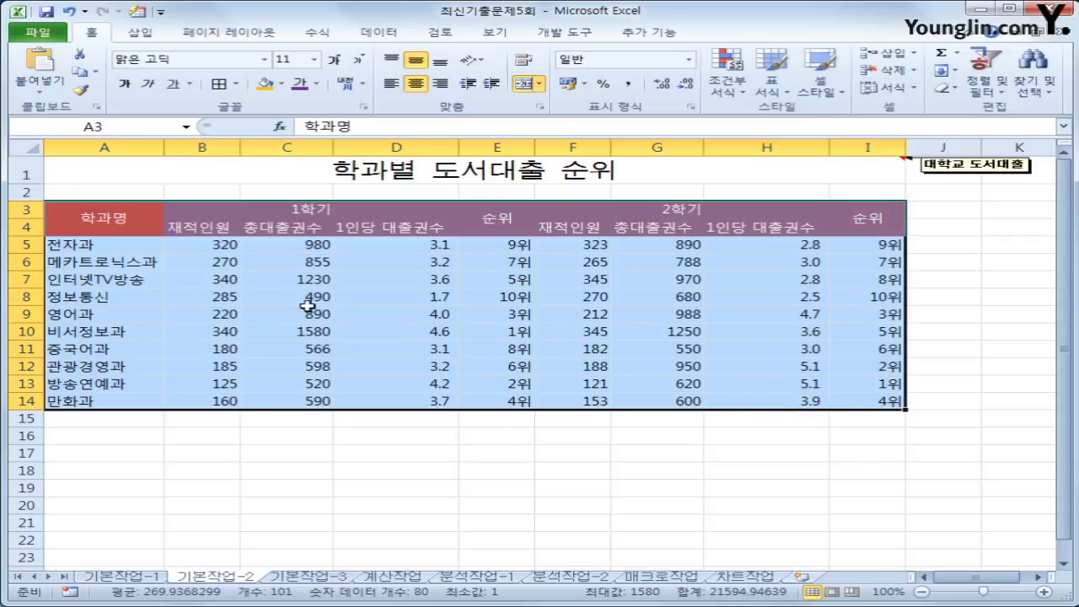
pyautogui.click(235, 84)
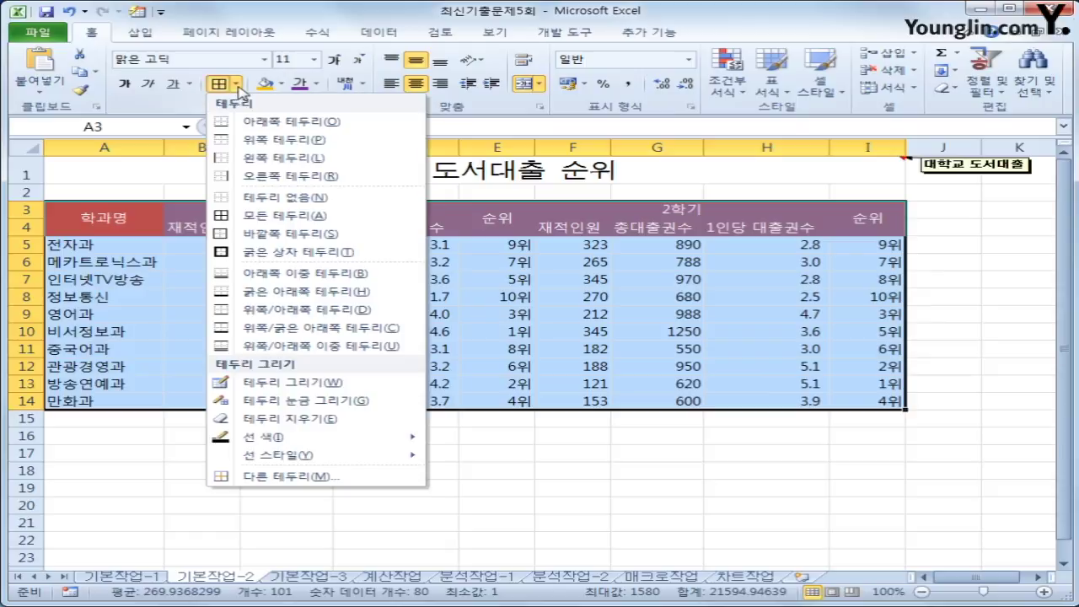
pyautogui.click(302, 216)
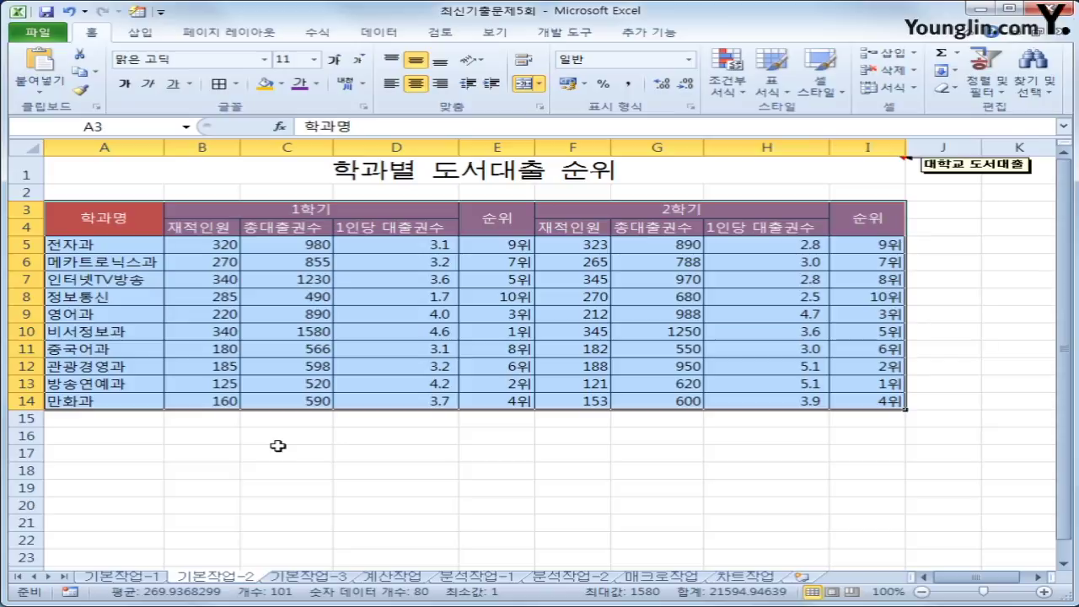
pyautogui.click(239, 84)
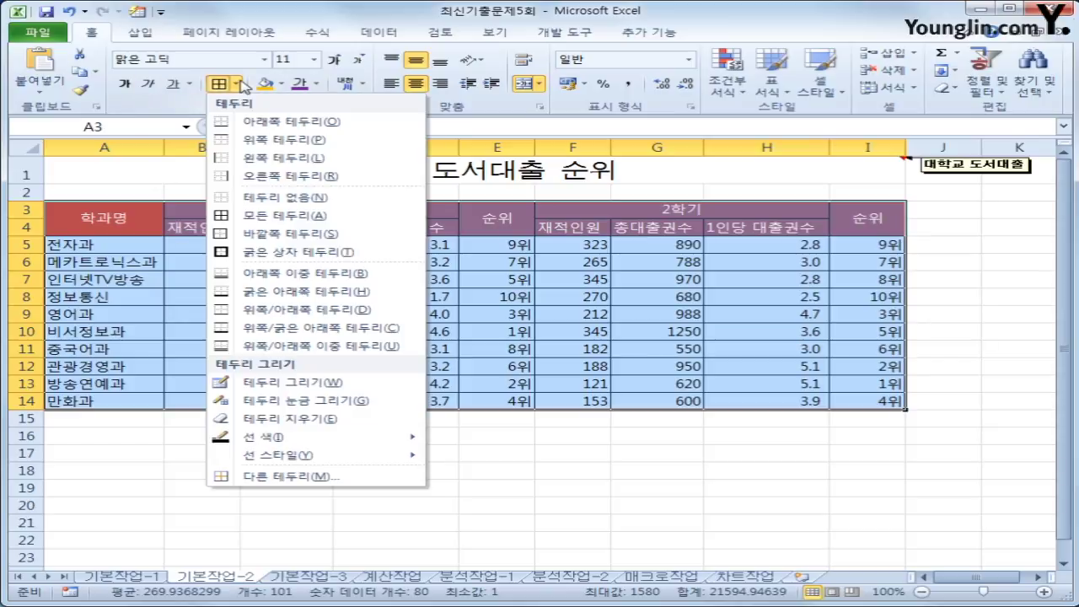
pyautogui.click(269, 250)
pyautogui.click(985, 492)
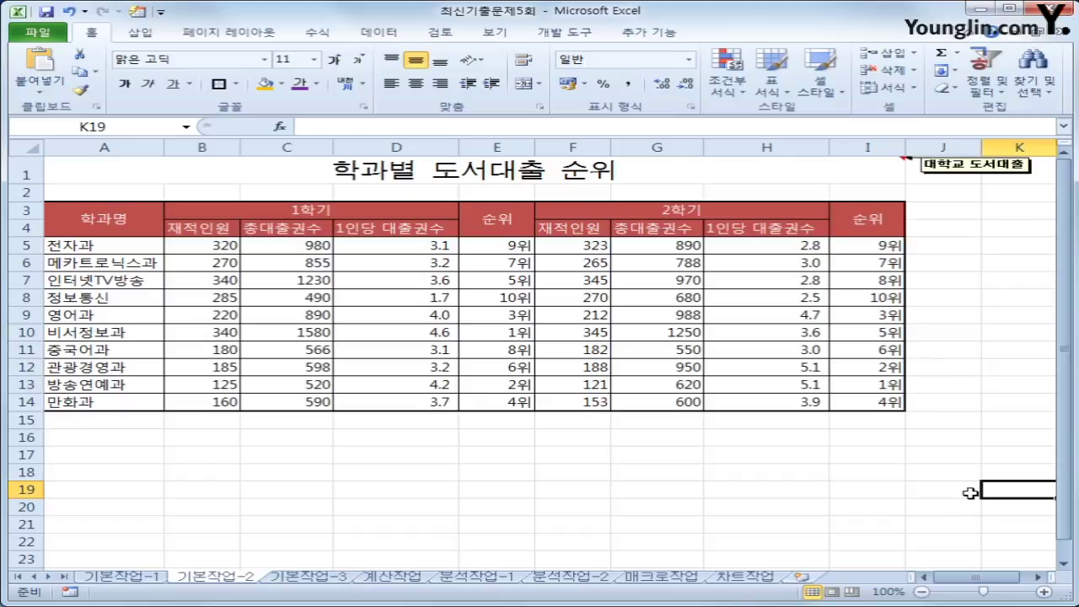
# On the 기본작업-3 sheet, start a new formula-based conditional formatting rule for the range A4:J15
pyautogui.click(339, 582)
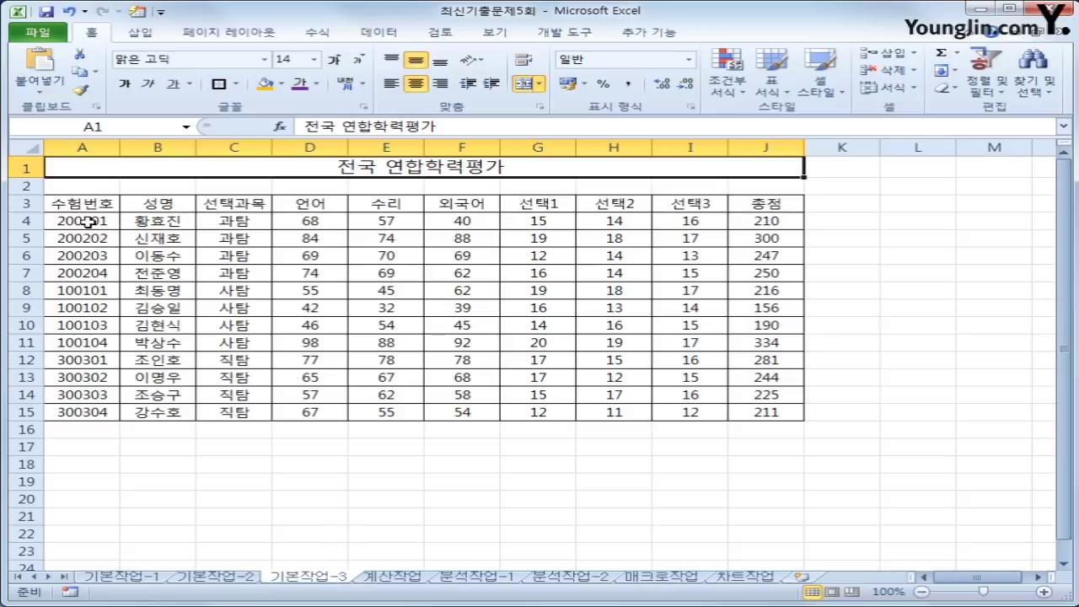
pyautogui.moveTo(88, 221); pyautogui.dragTo(752, 412)
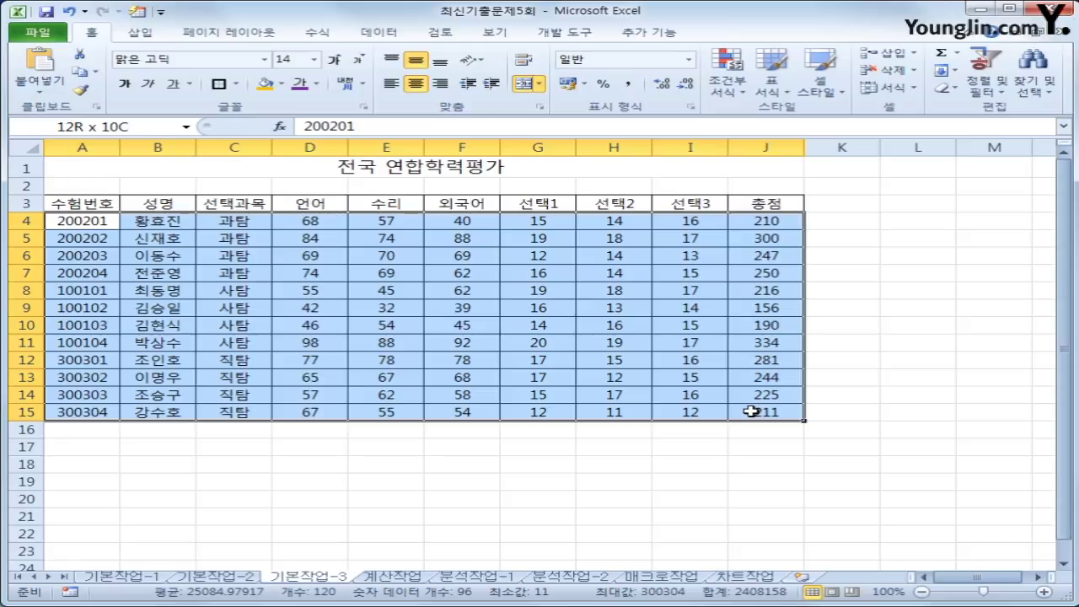
pyautogui.moveTo(752, 411); pyautogui.dragTo(752, 412)
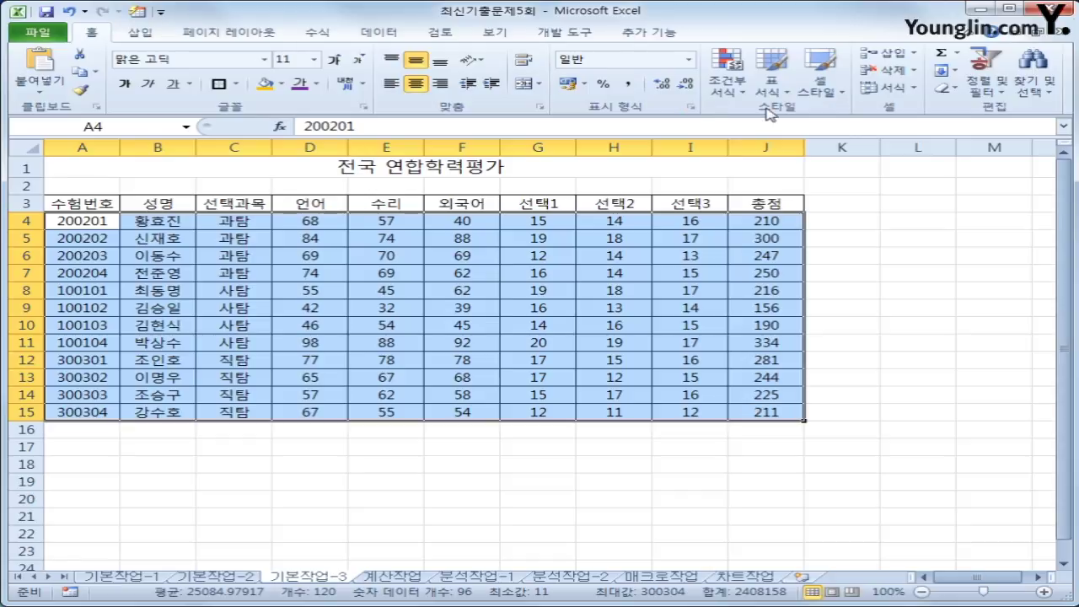
pyautogui.click(727, 92)
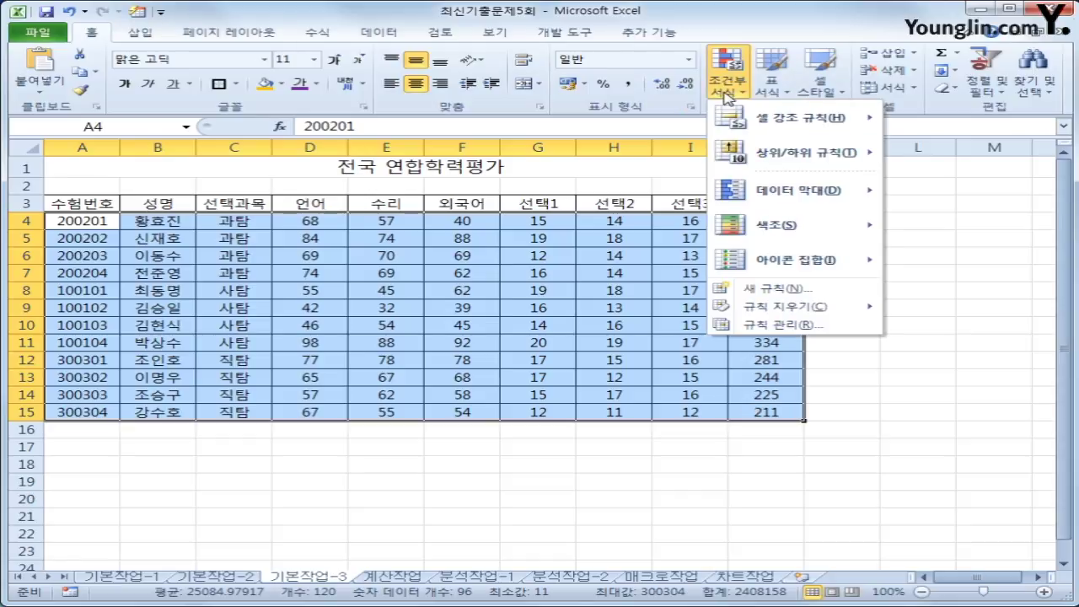
pyautogui.click(785, 290)
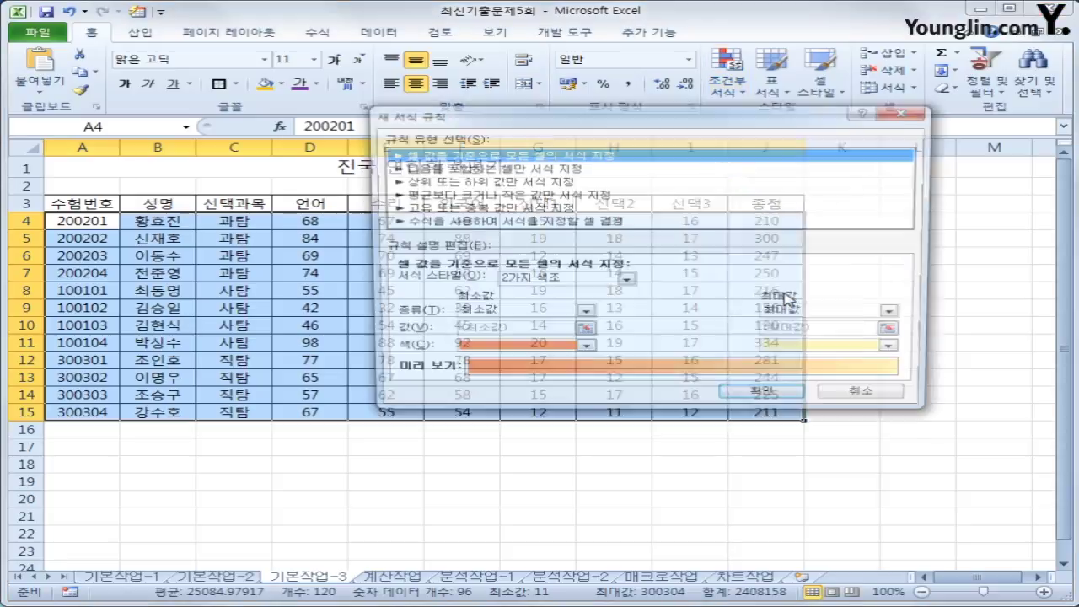
pyautogui.click(612, 222)
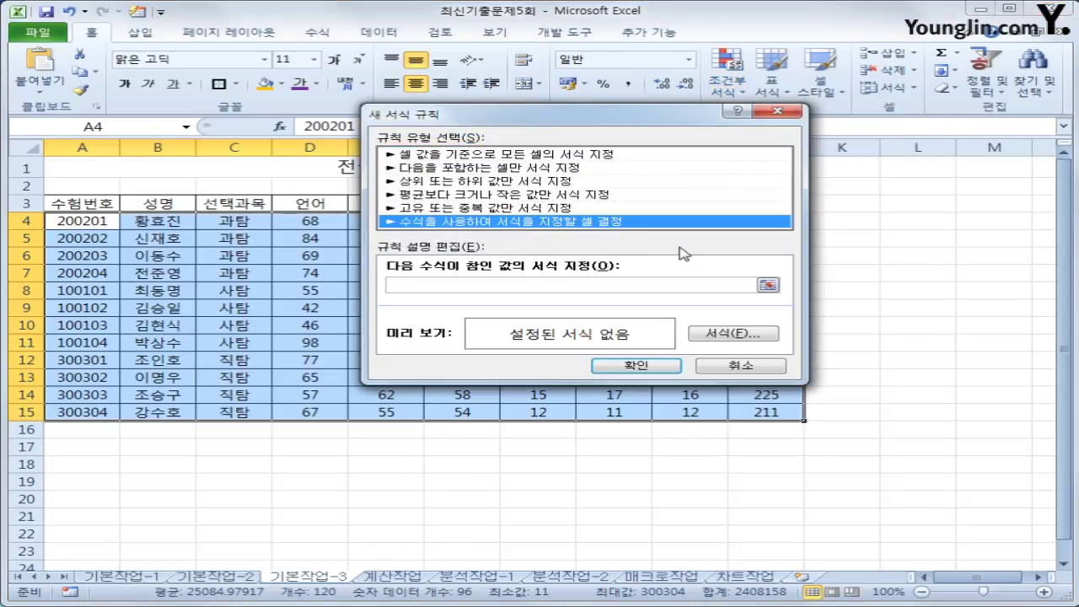
# Enter =$D4<=$E4 as the rule's condition formula, comparing the 언어 and 수리 scores with column-absolute references
pyautogui.click(651, 281)
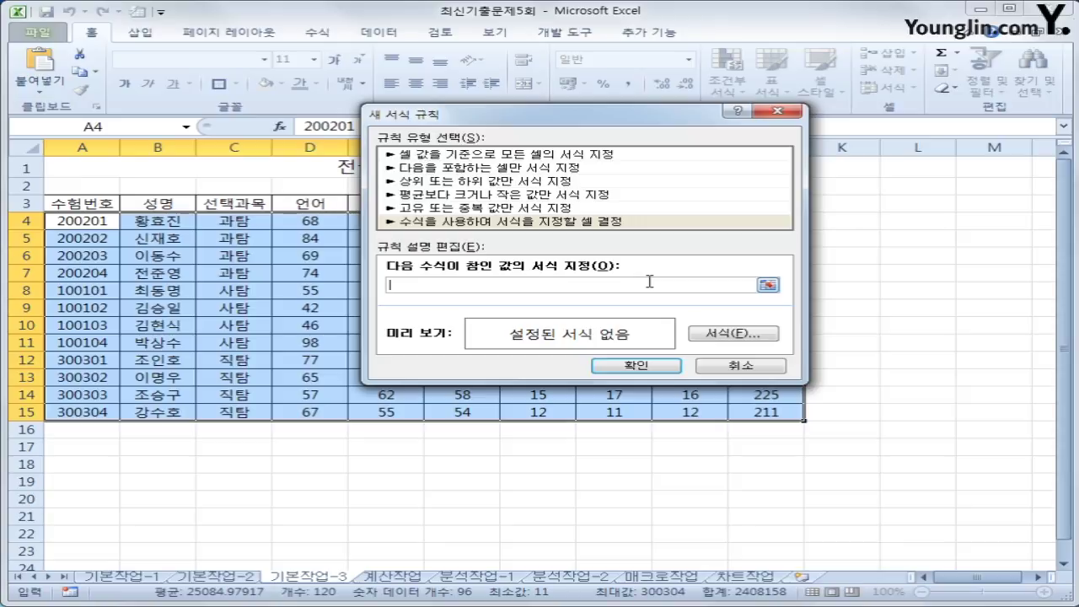
pyautogui.write('ㅋ')
pyautogui.press('BackSpace')
pyautogui.write('=')
pyautogui.moveTo(622, 126); pyautogui.dragTo(742, 262)
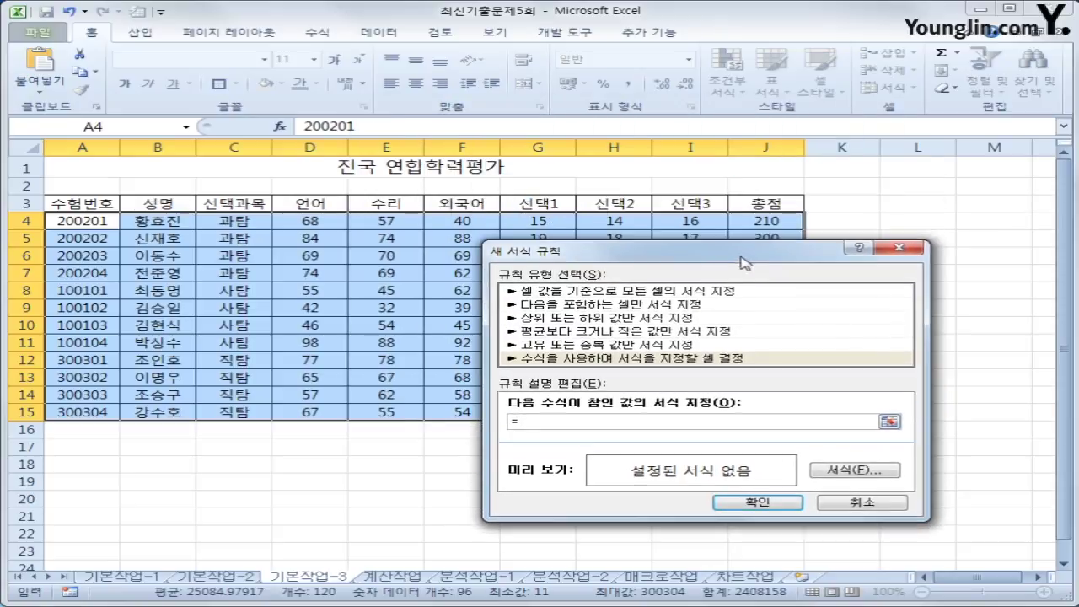
pyautogui.click(343, 225)
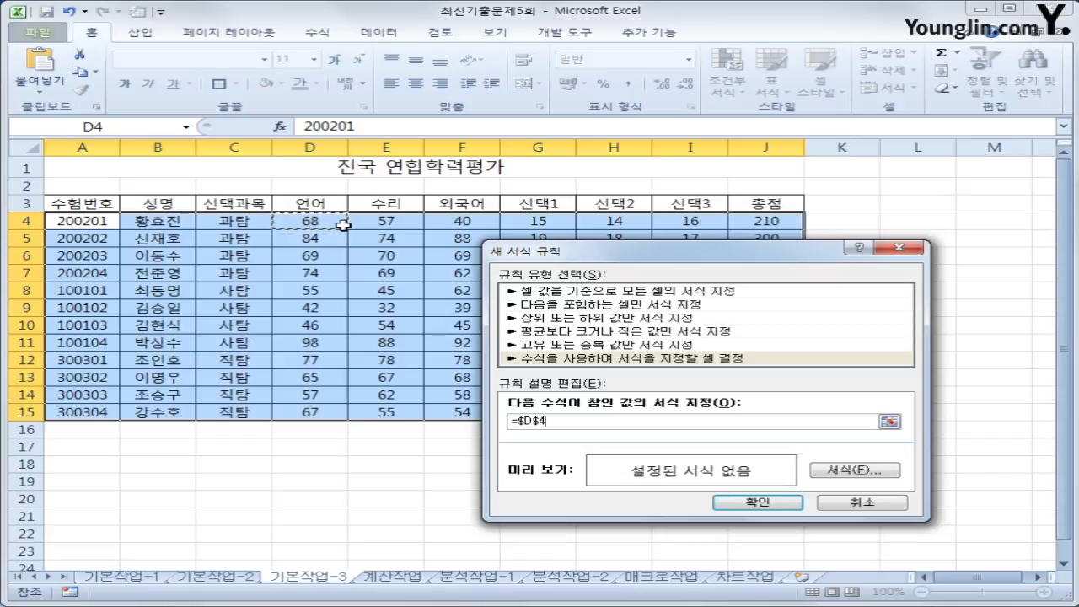
pyautogui.press('F4')
pyautogui.press('F4')
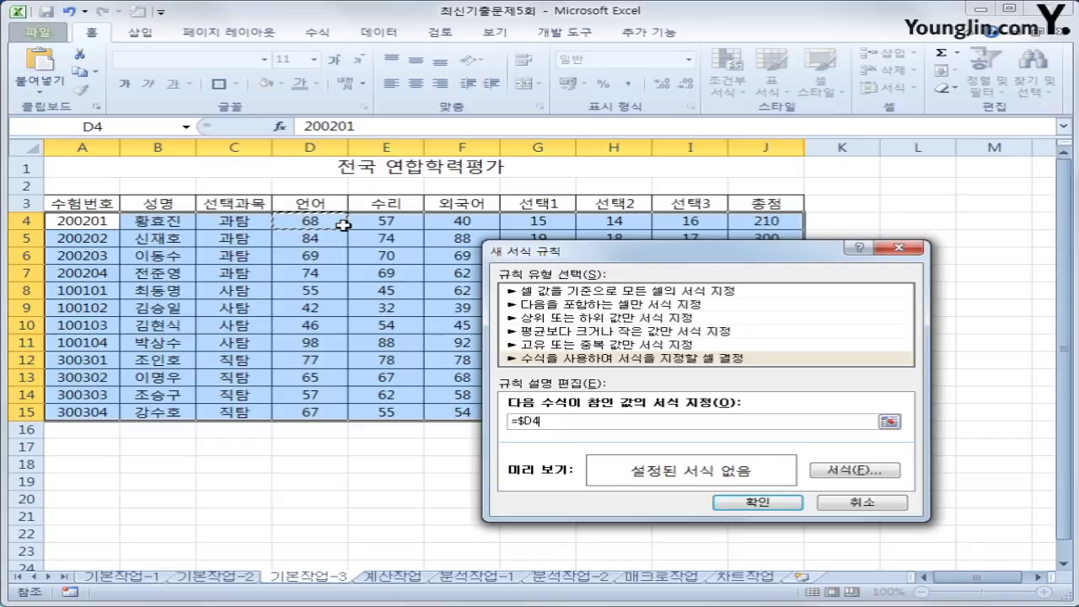
pyautogui.write('<=')
pyautogui.click(381, 218)
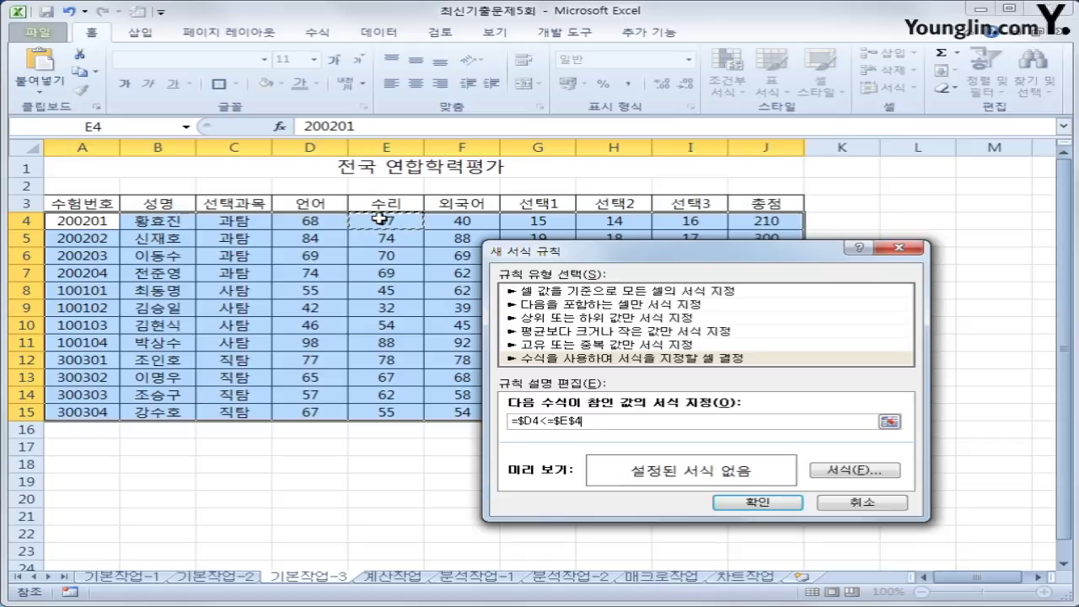
pyautogui.press('F4')
pyautogui.press('F4')
# Set the rule's font color to the standard color 파랑 and apply the rule to the selected rows
pyautogui.click(880, 476)
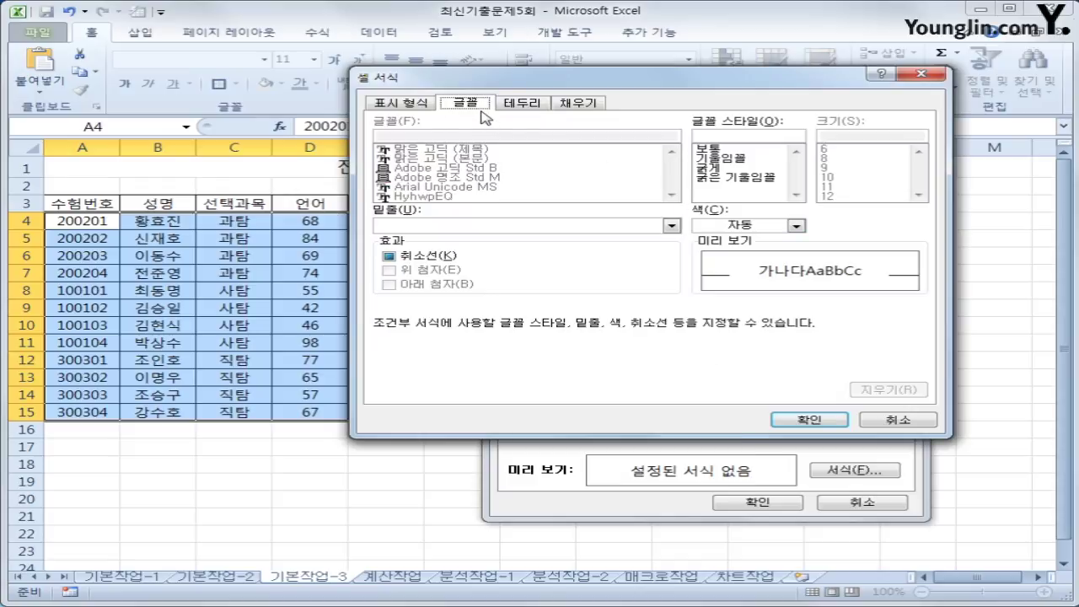
pyautogui.click(797, 226)
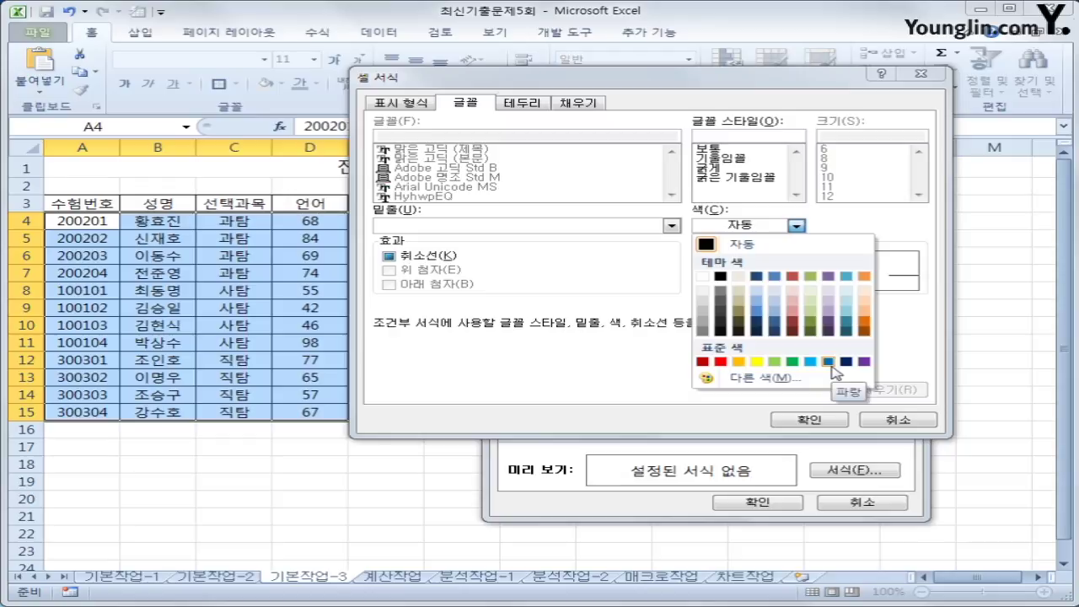
pyautogui.click(829, 362)
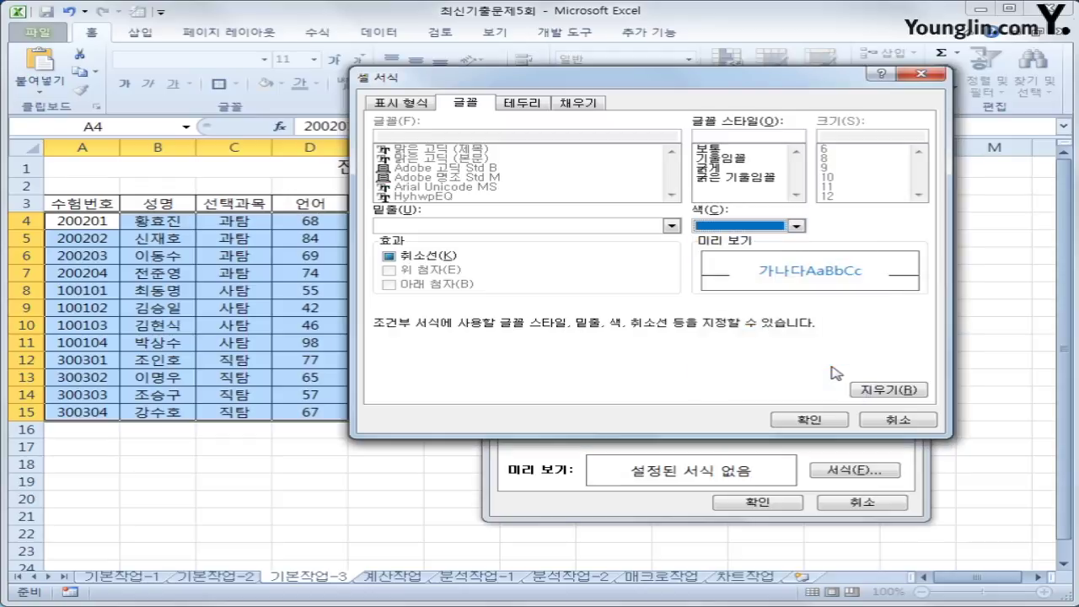
pyautogui.click(811, 419)
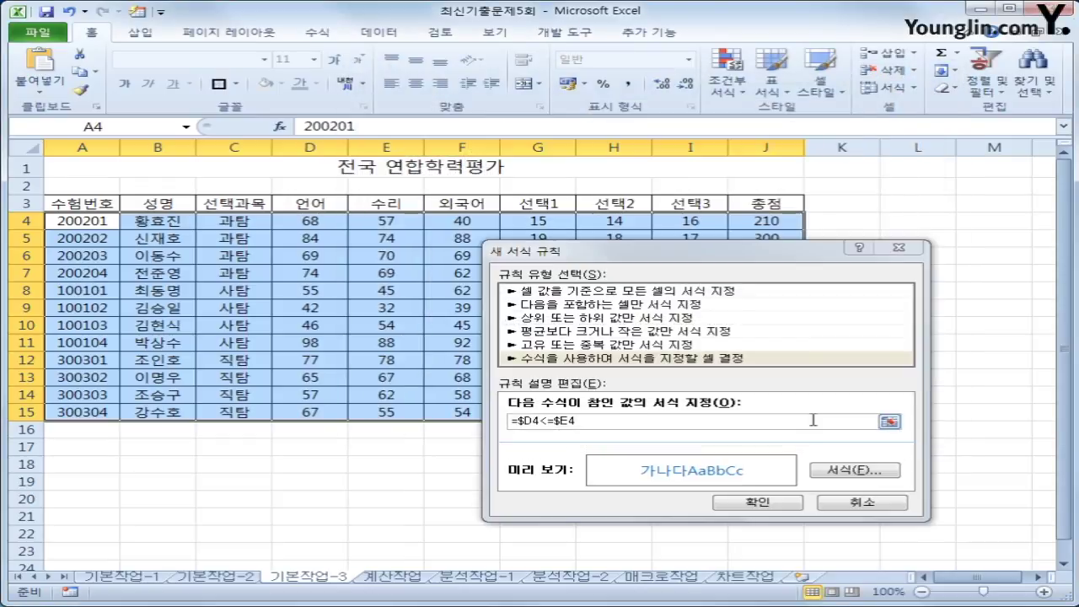
pyautogui.click(792, 504)
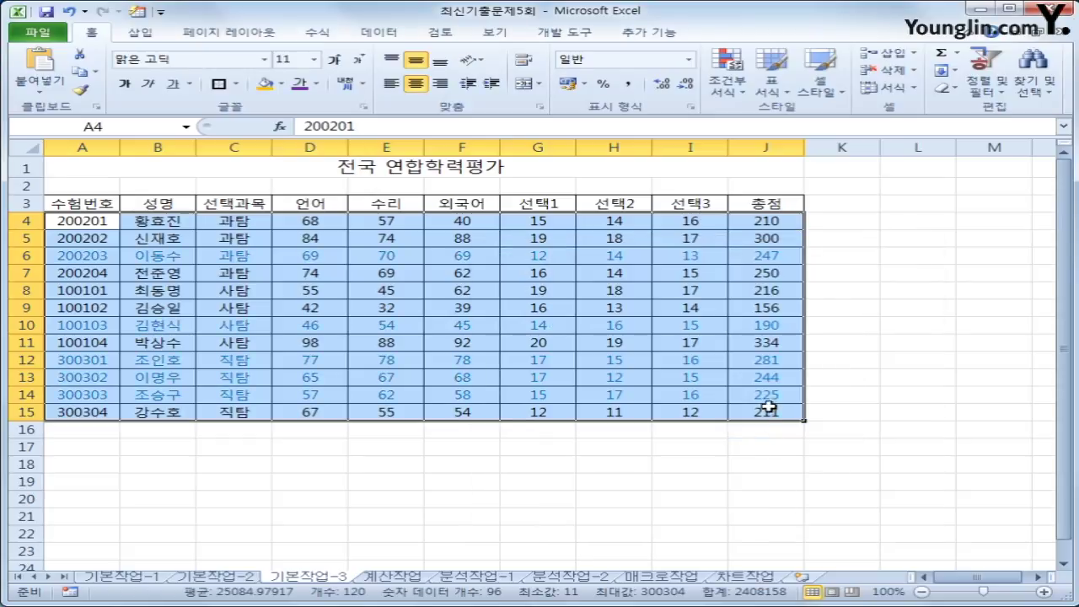
pyautogui.click(765, 411)
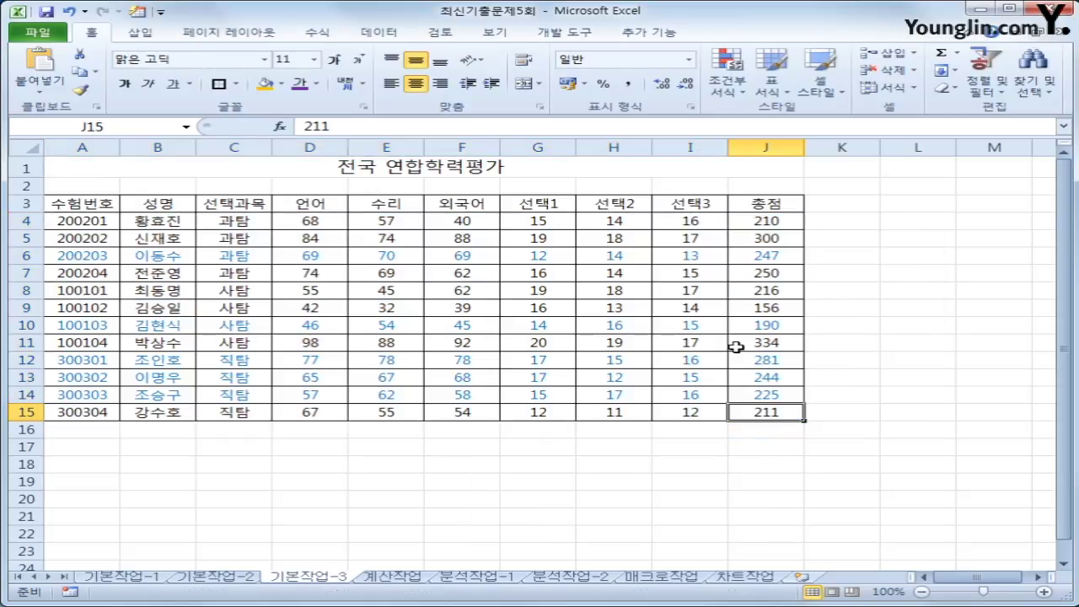
# On the 계산작업 sheet, enter =MID(C3,4,1) in cell D3 of the 판정 column
pyautogui.click(409, 580)
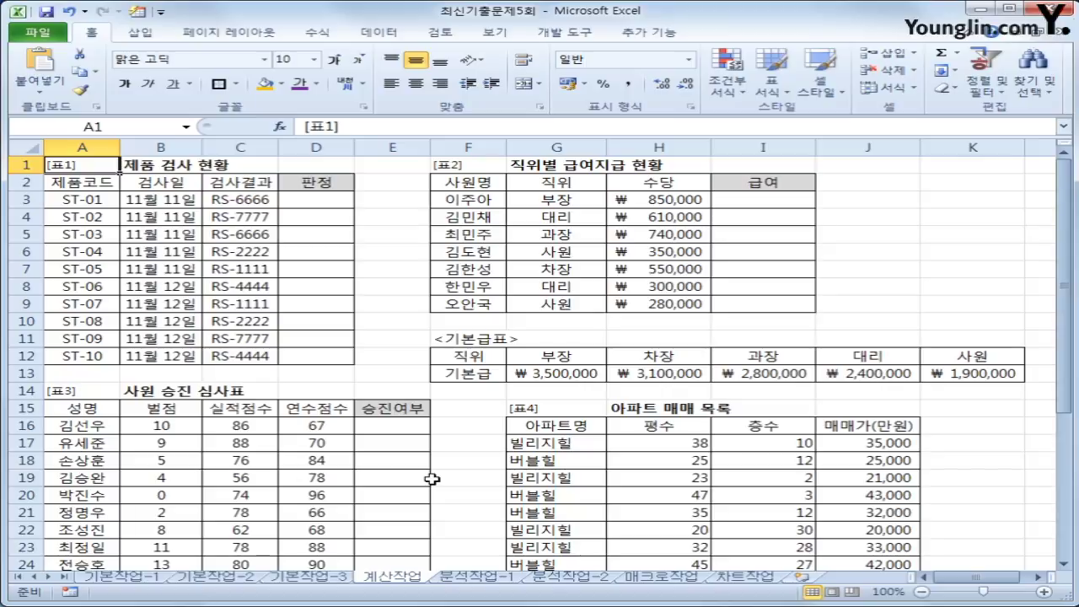
pyautogui.click(342, 199)
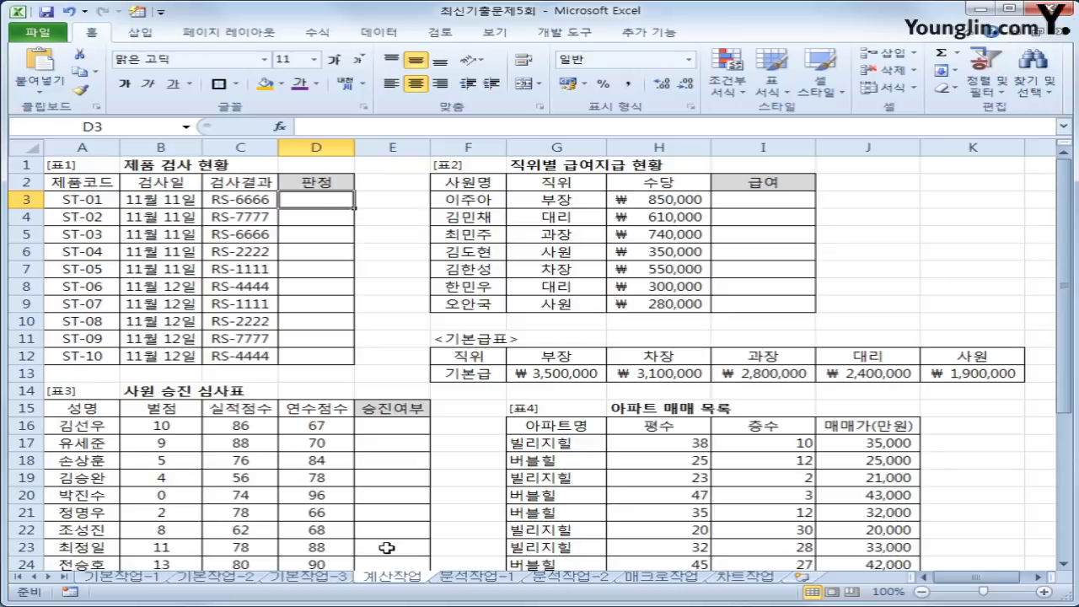
pyautogui.write('=')
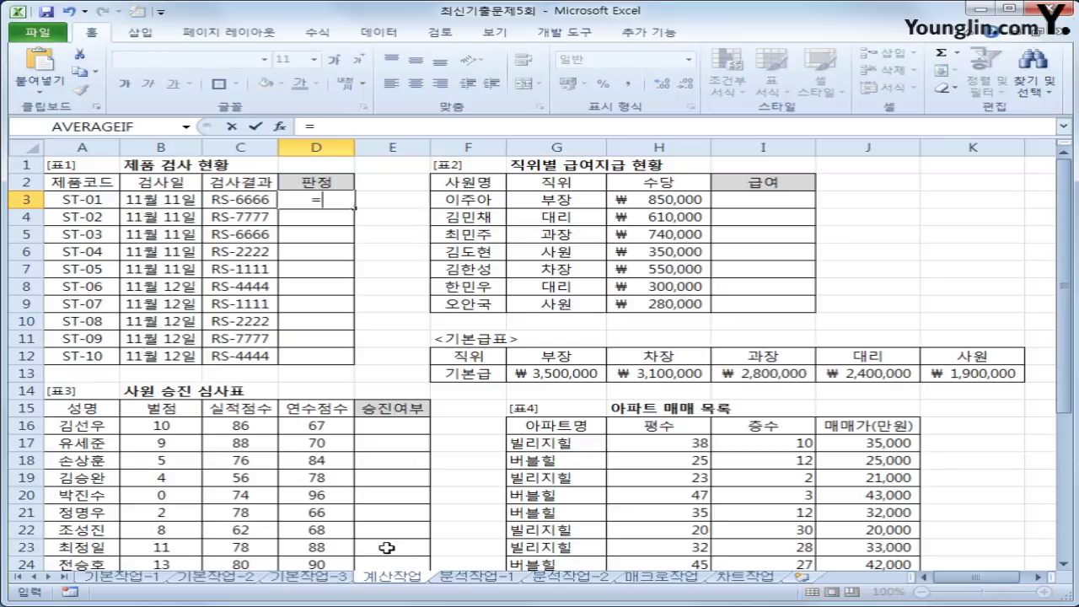
pyautogui.write('mid(C3,')
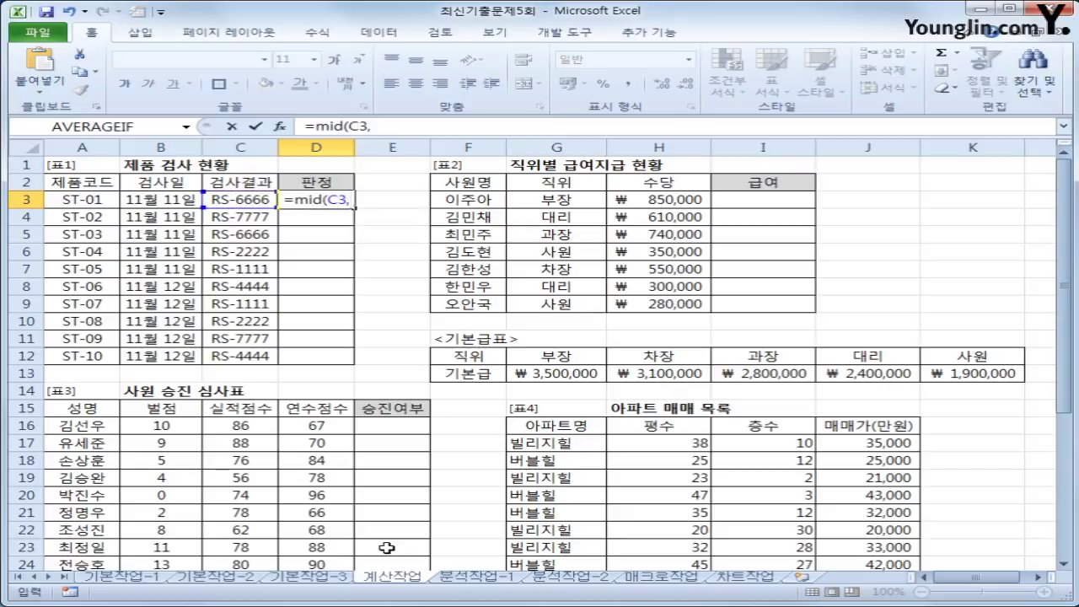
pyautogui.write('4,1')
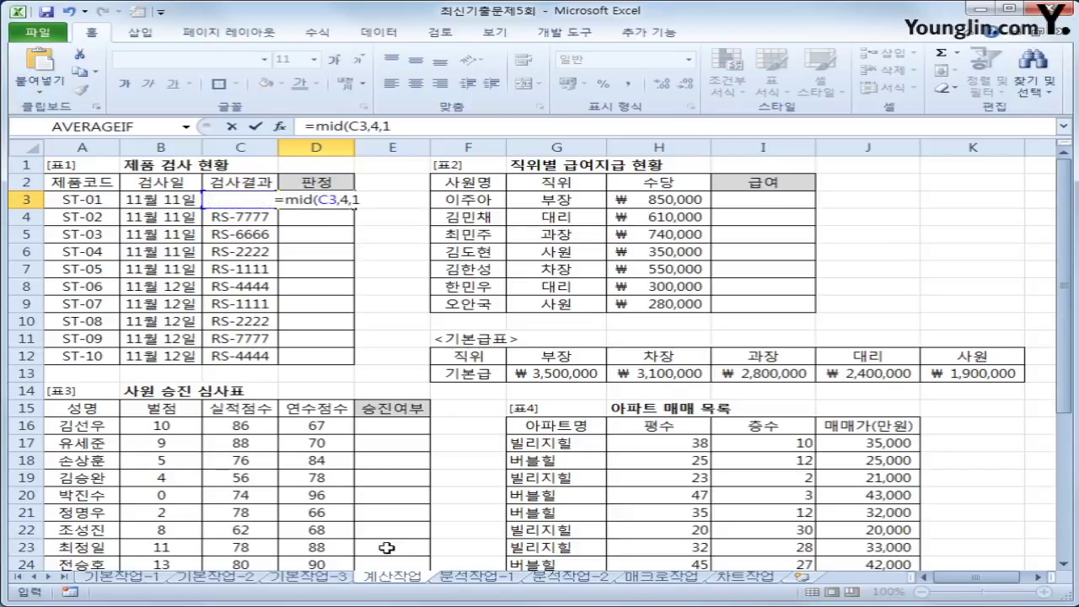
pyautogui.write(')')
pyautogui.press('Return')
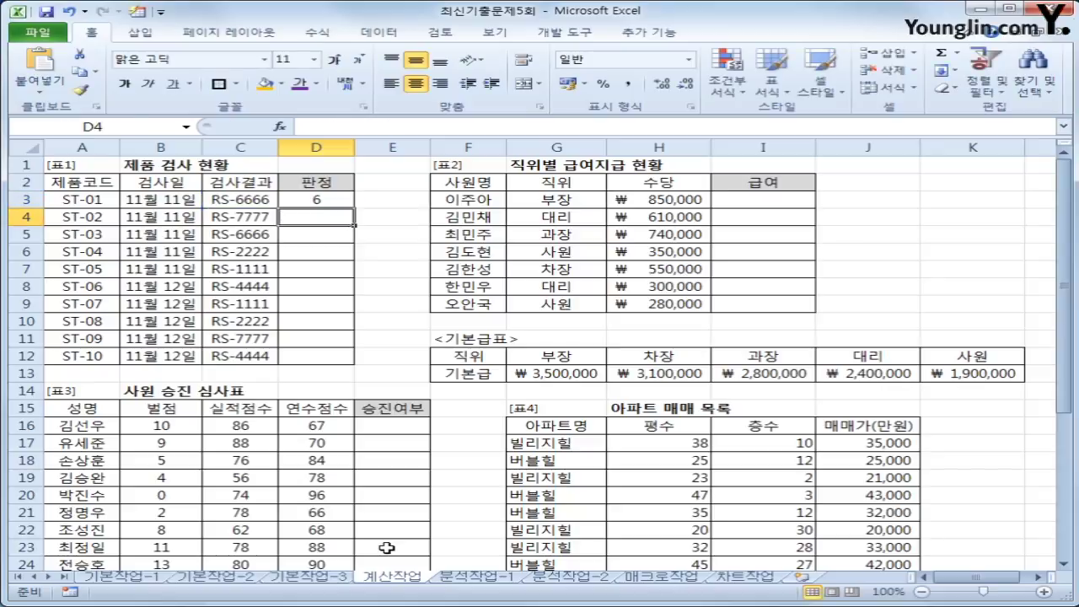
# Fill the MID formula from D3 down through D12 and reselect D3
pyautogui.press('Up')
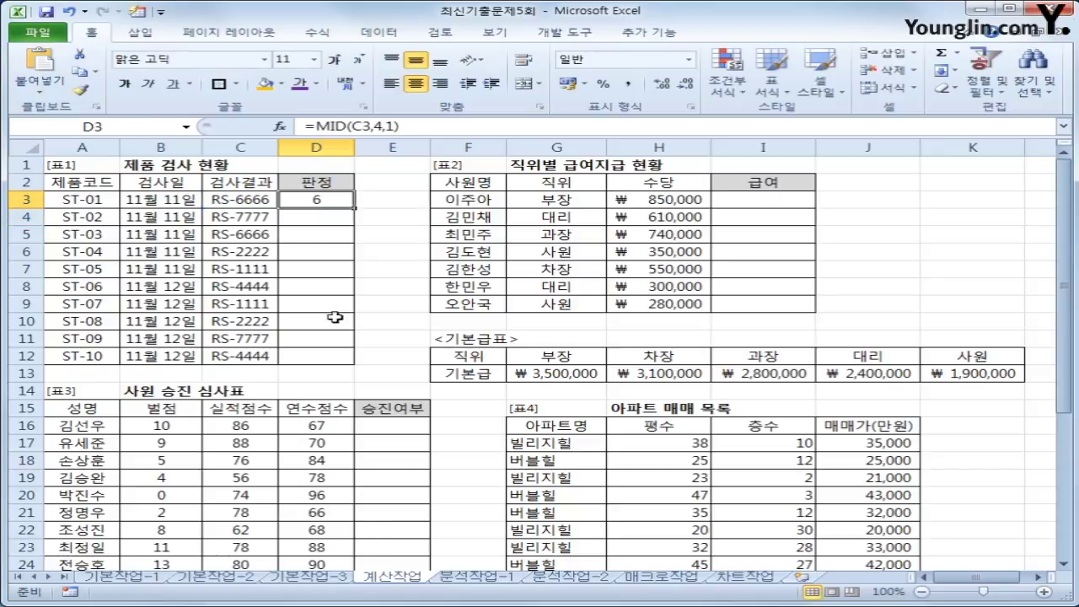
pyautogui.moveTo(354, 207); pyautogui.dragTo(348, 364)
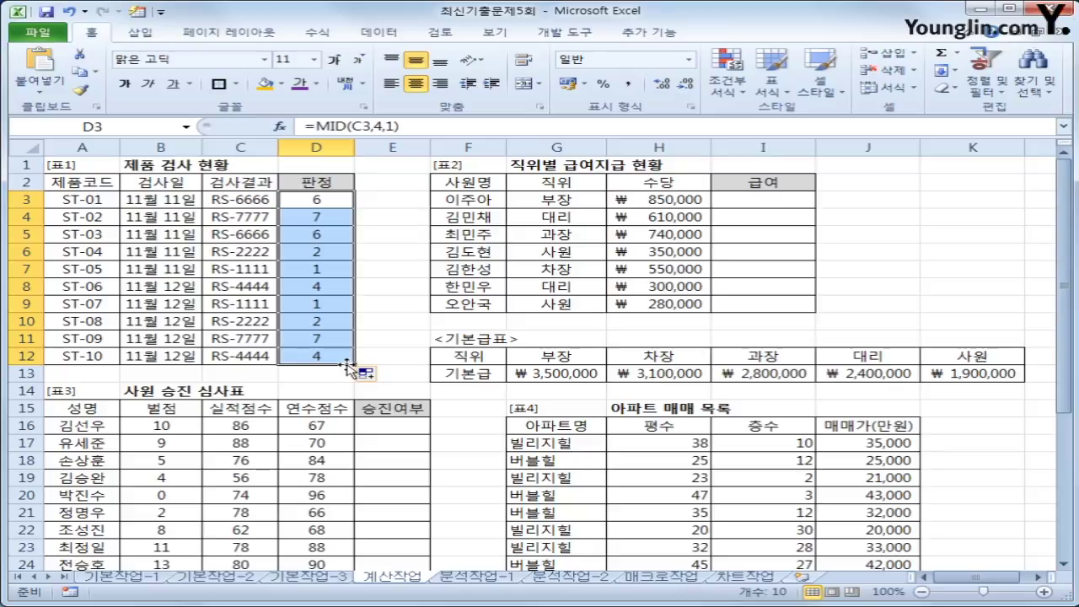
pyautogui.click(297, 203)
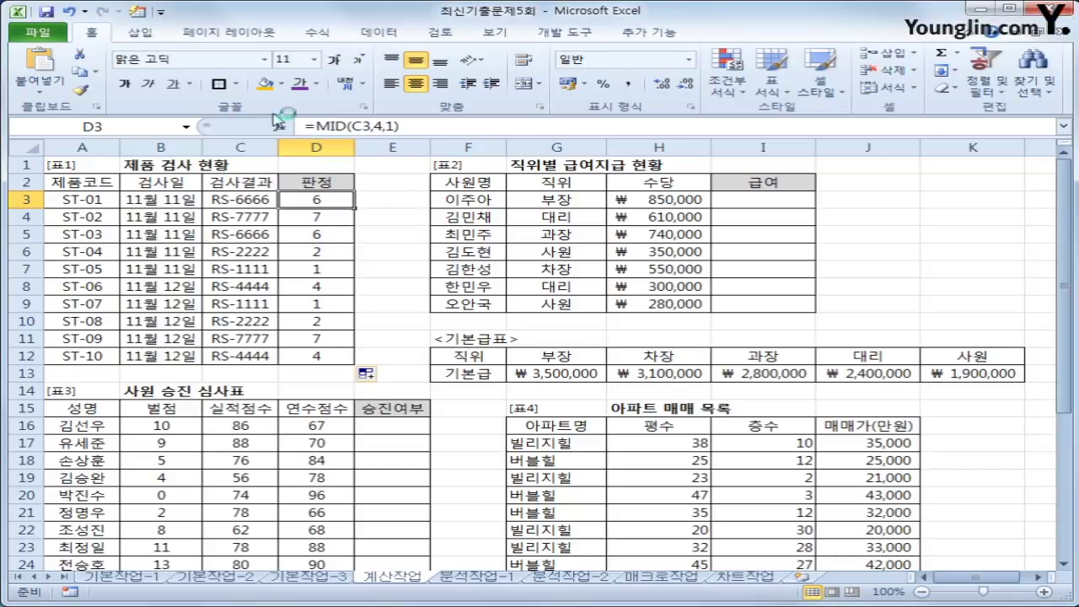
# Wrap the MID function in D3 with CHOOSE and four empty-text results, giving =CHOOSE(MID(C3,4,1),"","","","")
pyautogui.click(316, 126)
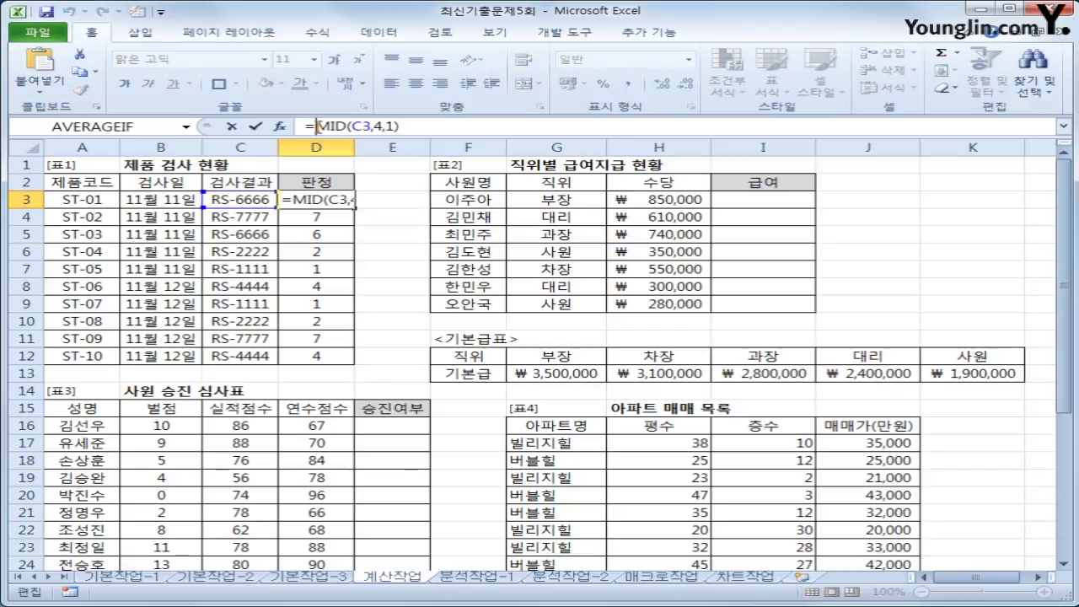
pyautogui.write('choos')
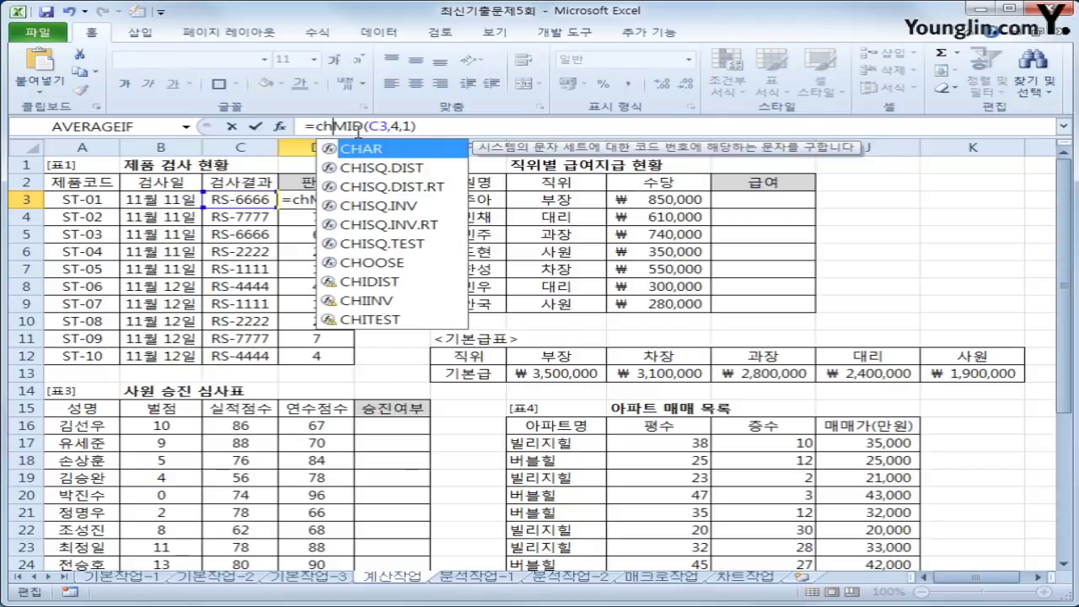
pyautogui.press('Tab')
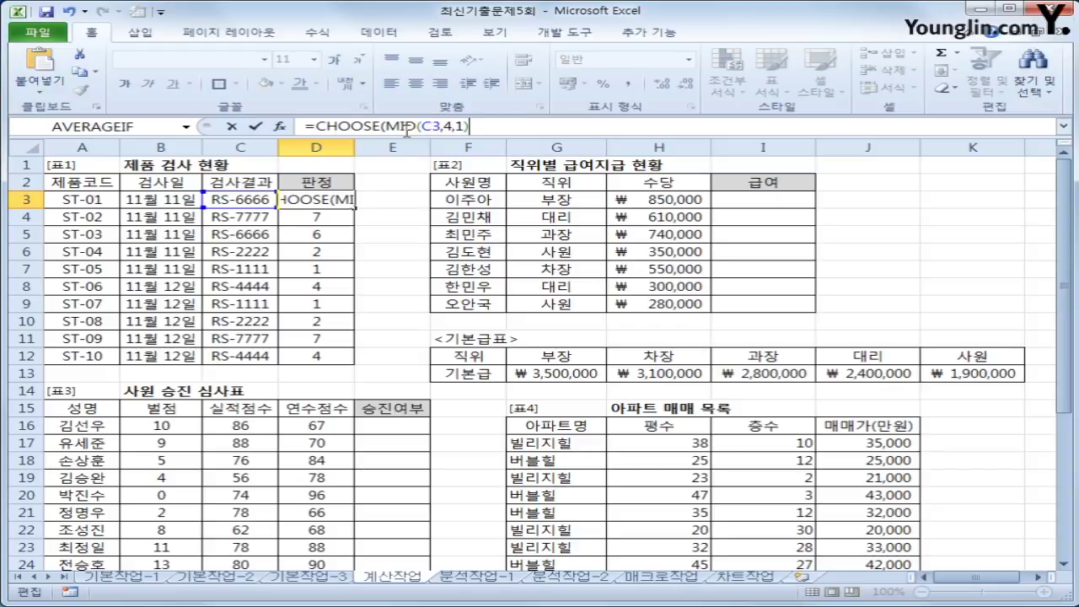
pyautogui.write(',')
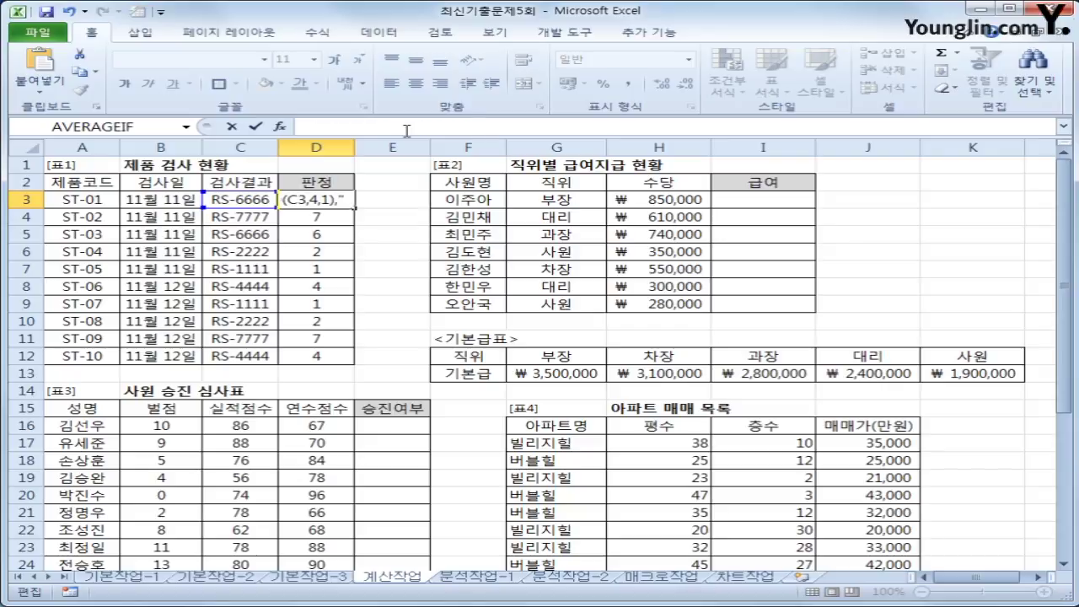
pyautogui.write('""')
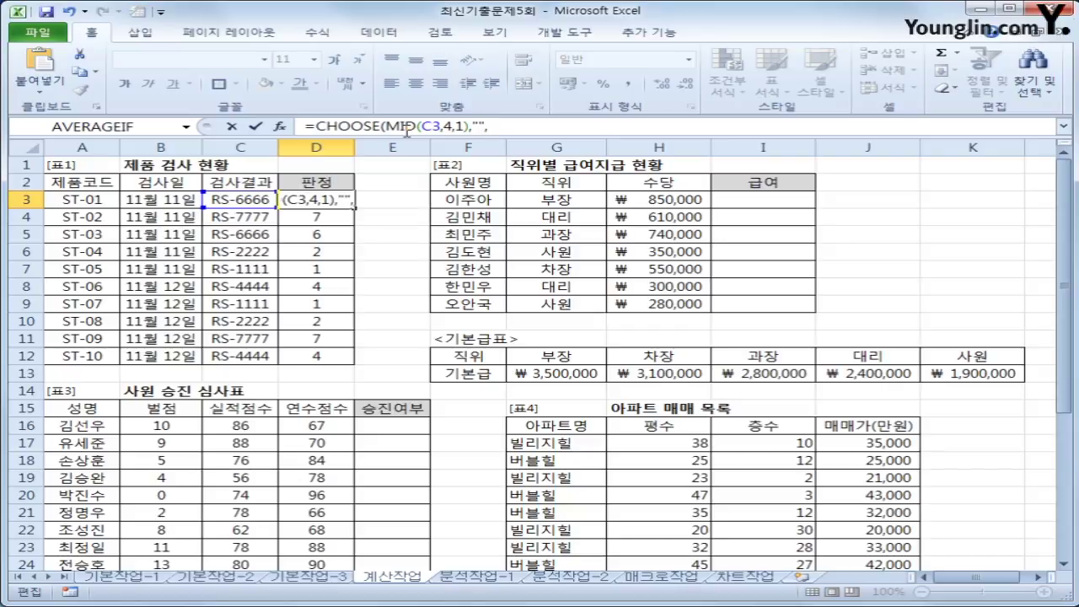
pyautogui.write(',"",""')
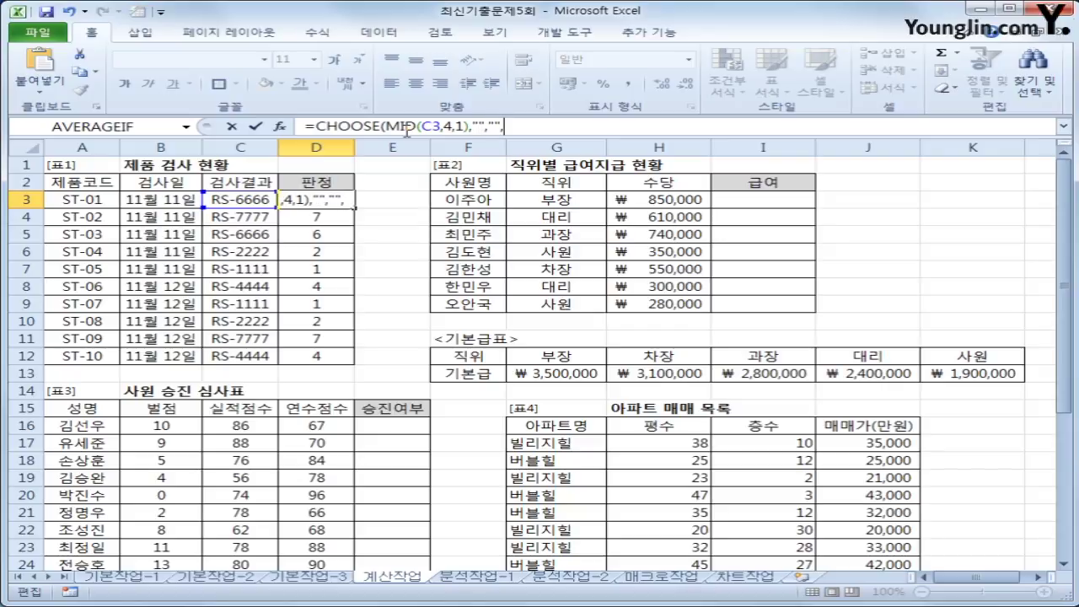
pyautogui.write(',"")')
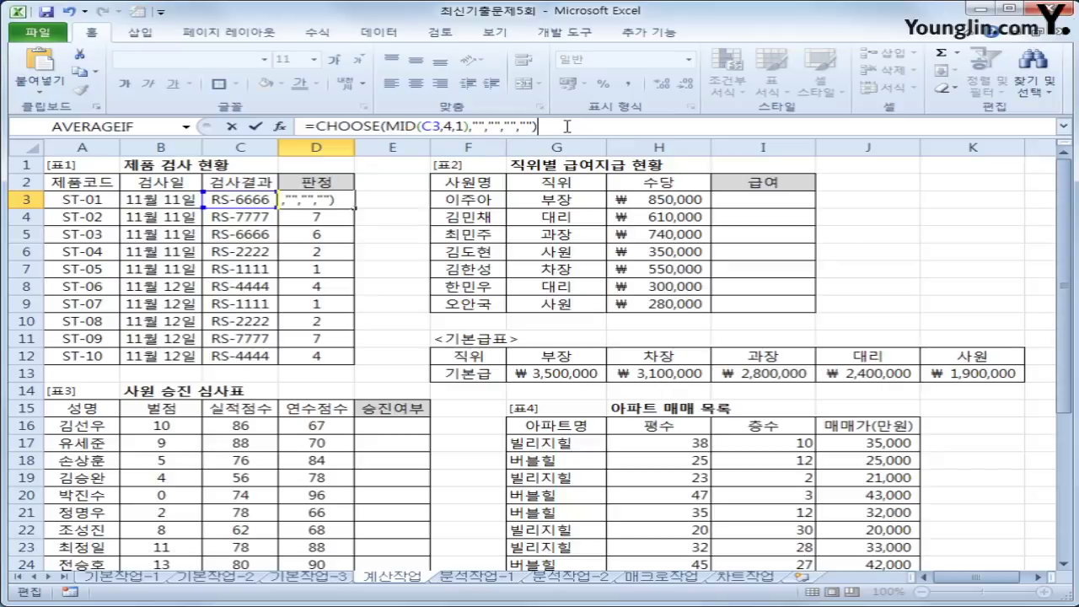
pyautogui.press('Return')
# Fill the CHOOSE formula from D3 down through D12 and check the results in D12 and D6
pyautogui.click(305, 199)
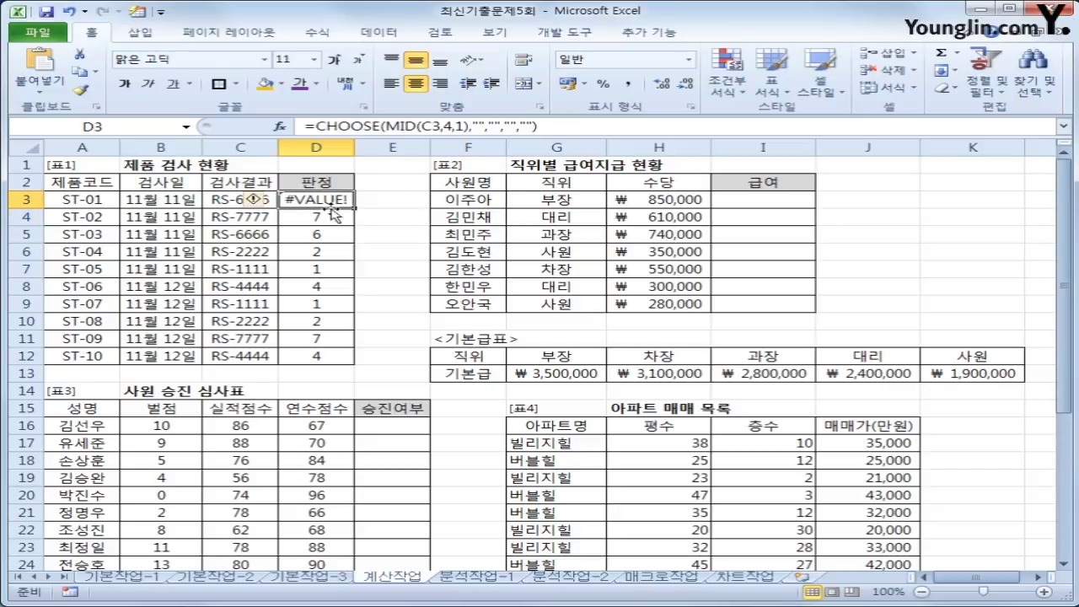
pyautogui.moveTo(354, 208); pyautogui.dragTo(354, 364)
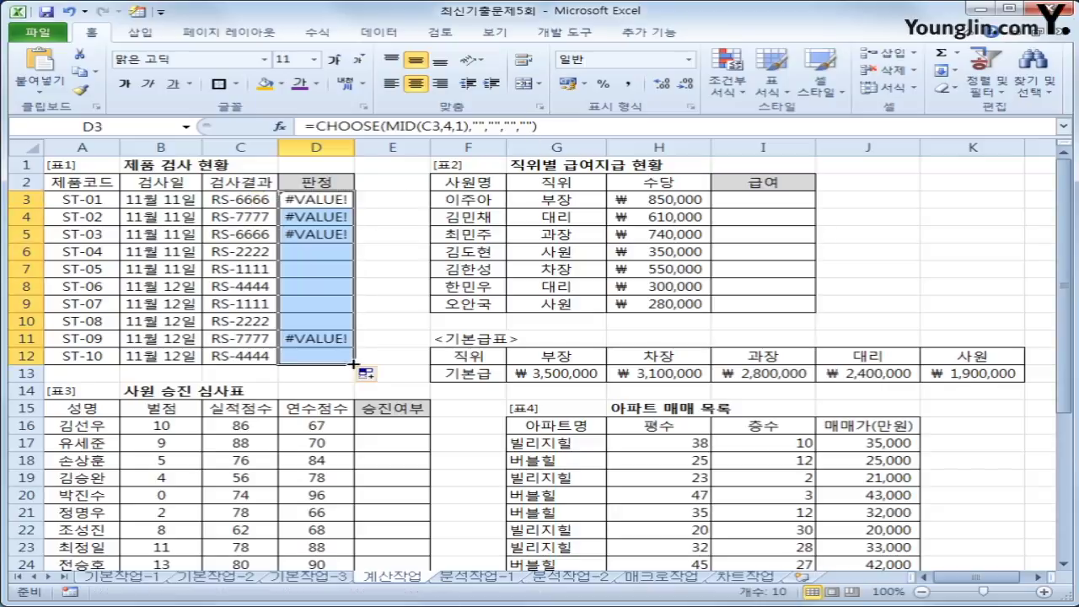
pyautogui.click(327, 196)
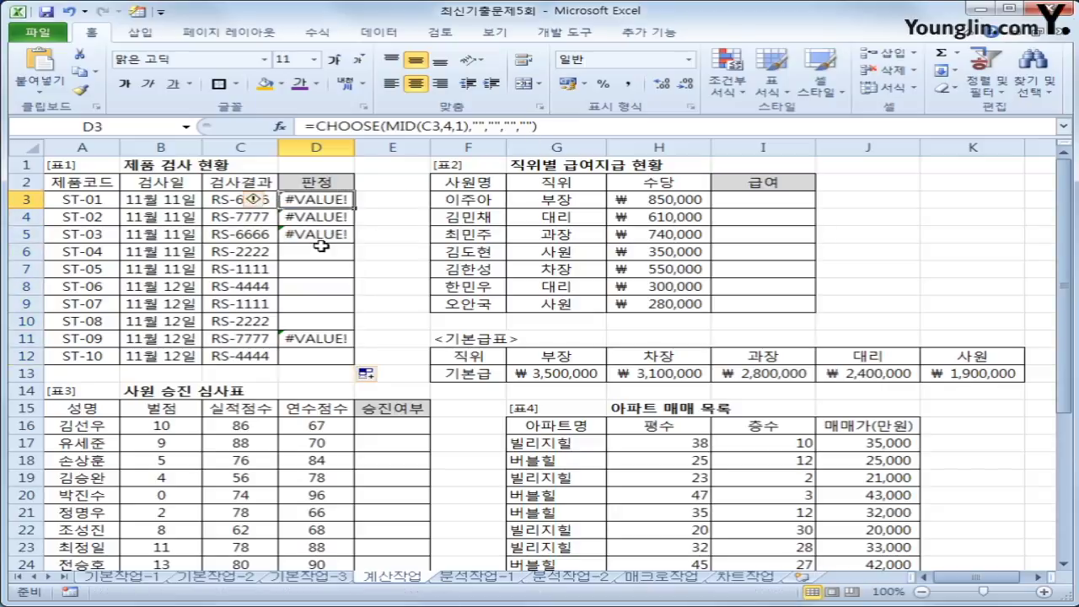
pyautogui.click(317, 356)
pyautogui.click(317, 254)
# Wrap the D3 formula in IFERROR with "불량" as the error value, giving =IFERROR(CHOOSE(MID(C3,4,1),"","","",""),"불량")
pyautogui.click(329, 200)
pyautogui.click(318, 127)
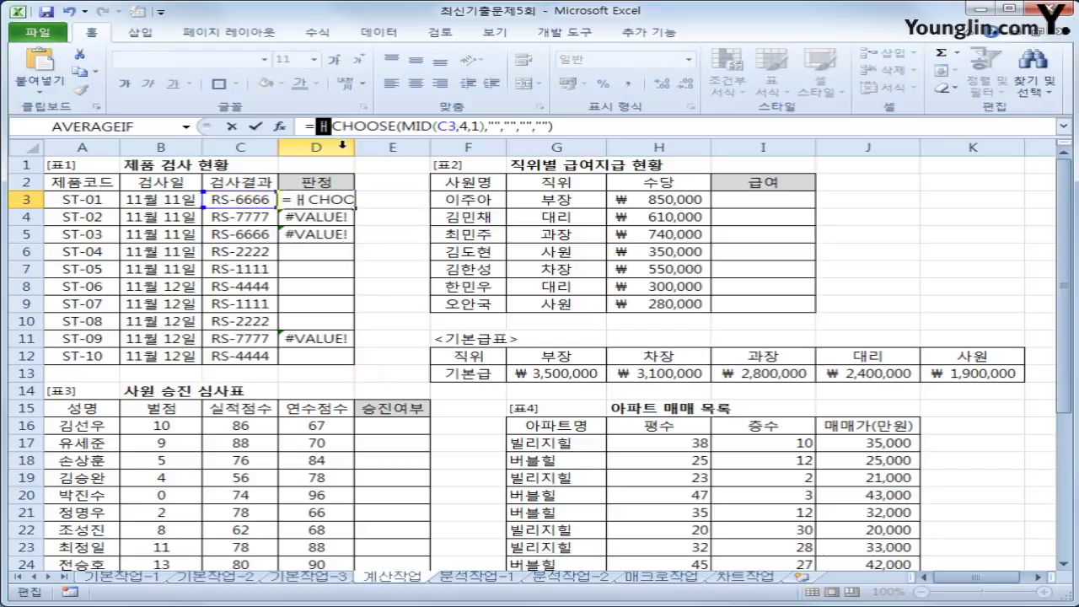
pyautogui.press('BackSpace')
pyautogui.write('IFERROR(')
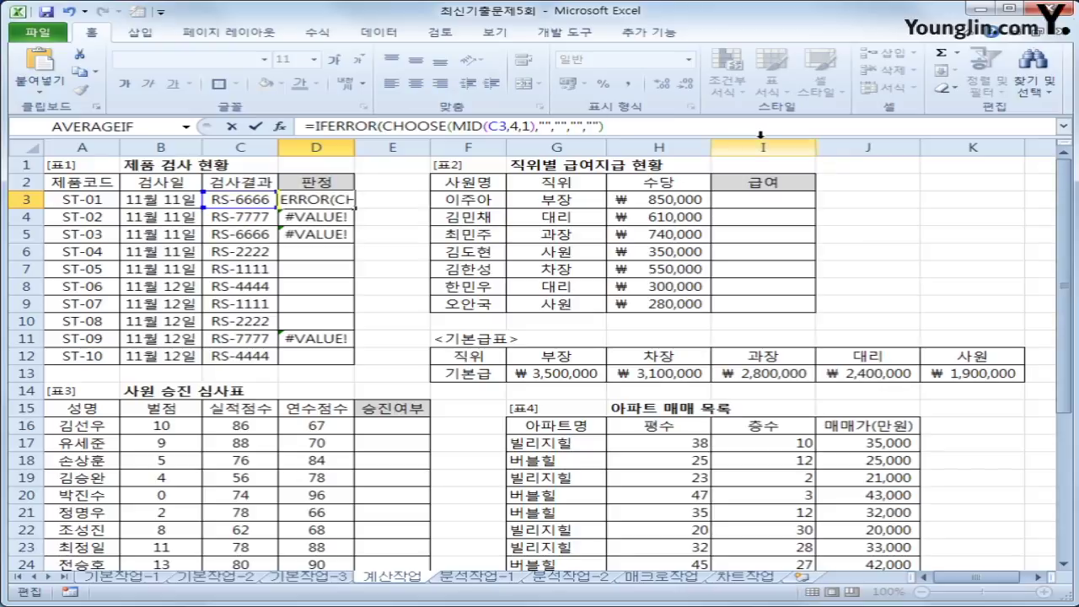
pyautogui.write(',"')
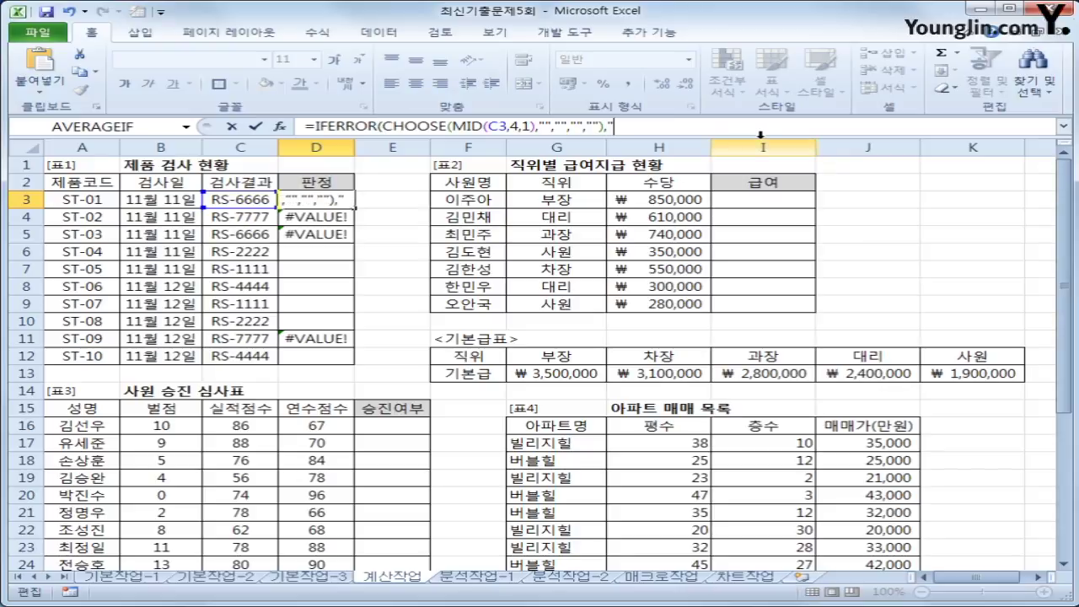
pyautogui.write('불량"')
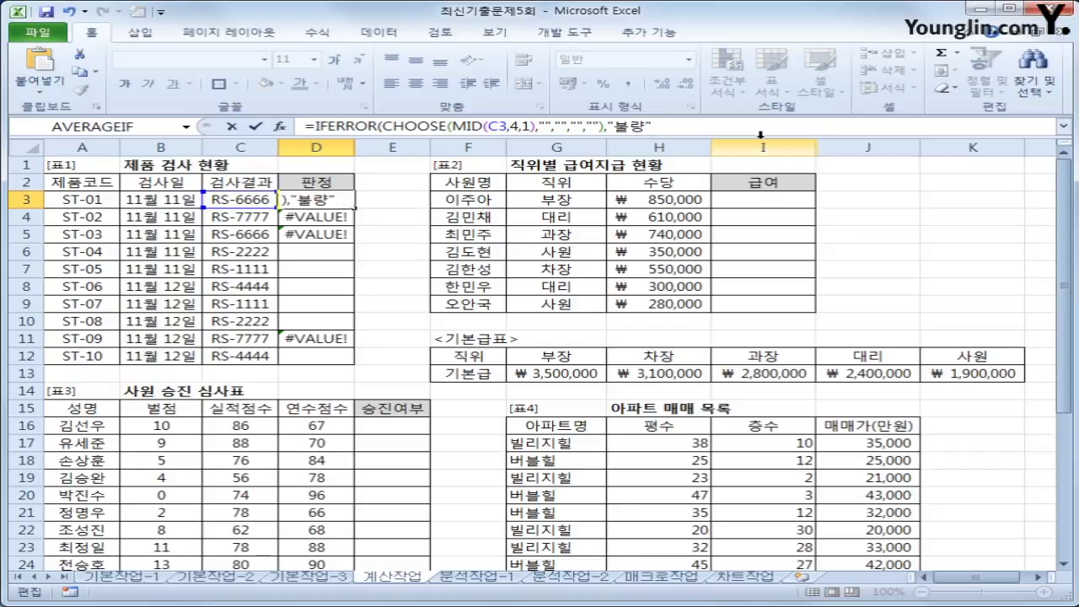
pyautogui.write(')')
pyautogui.press('Return')
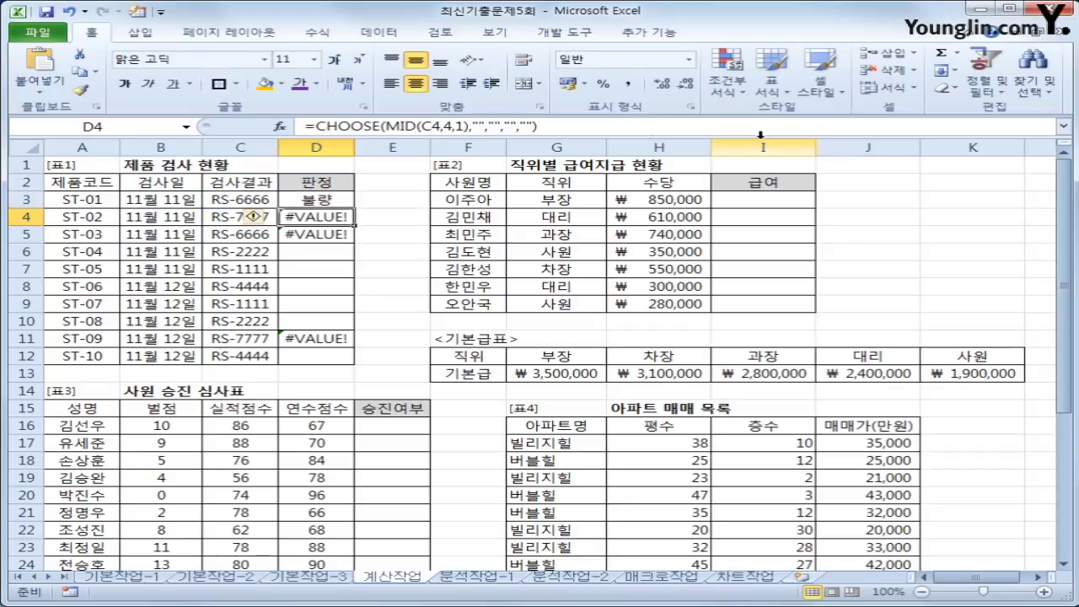
# Fill the IFERROR formula from D3 down through D12 of the 판정 column and reselect D3
pyautogui.click(319, 197)
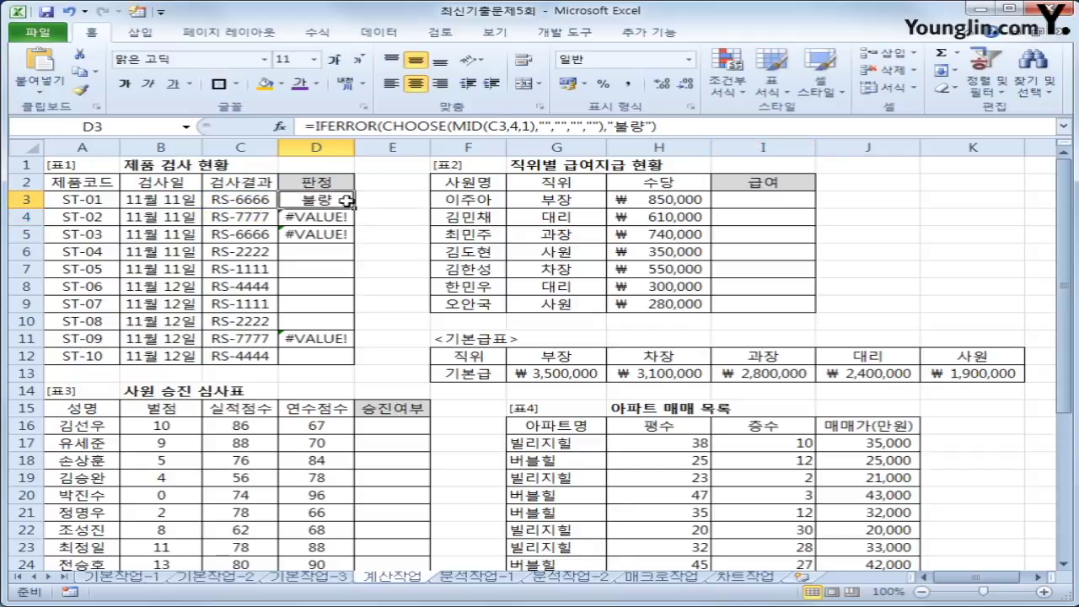
pyautogui.moveTo(355, 205); pyautogui.dragTo(345, 361)
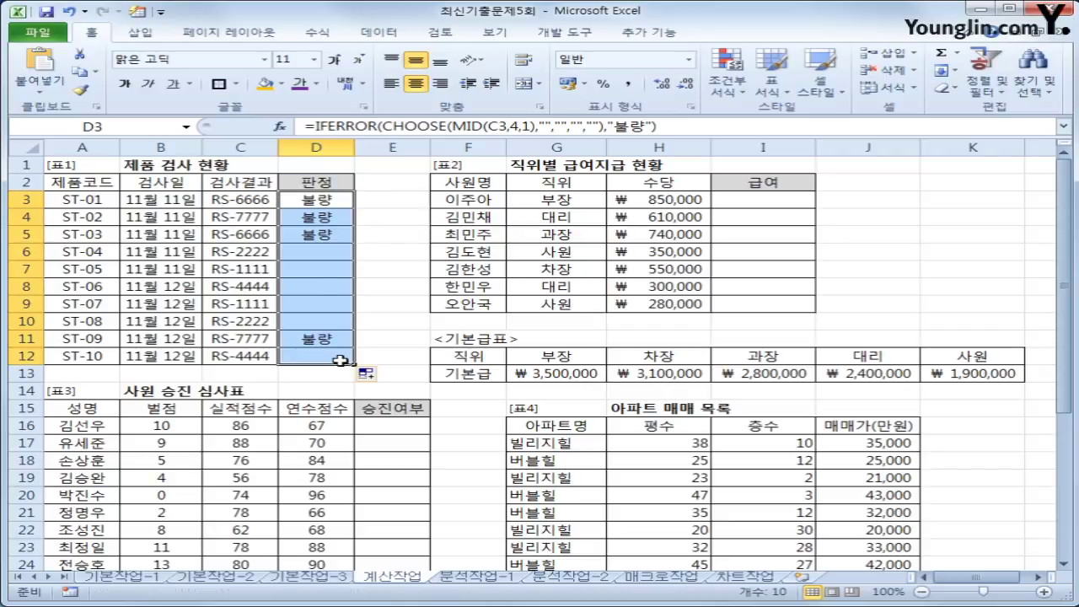
pyautogui.click(314, 201)
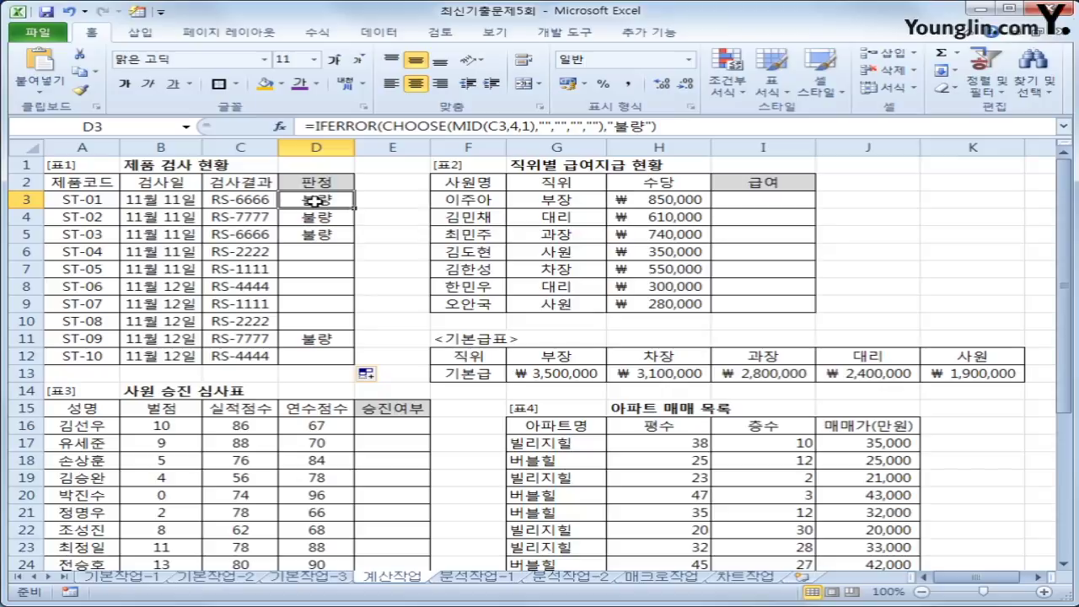
# Examine the 직위 value in G3 and the 직위 and 기본급 rows of the 기본급표 in G12:K13
pyautogui.click(757, 204)
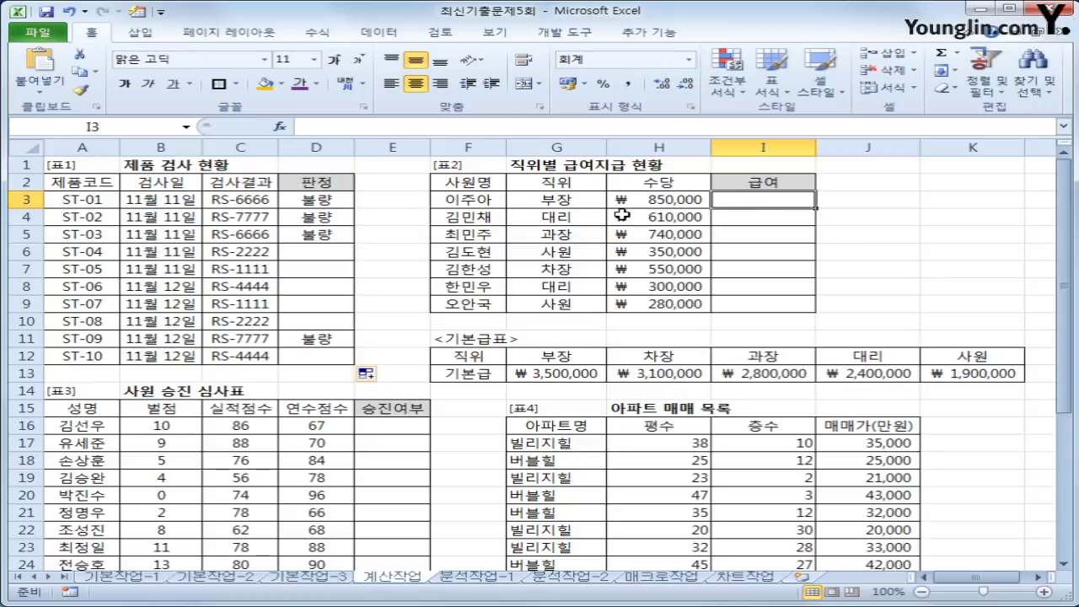
pyautogui.click(570, 196)
pyautogui.moveTo(548, 355); pyautogui.dragTo(948, 360)
pyautogui.moveTo(563, 372); pyautogui.dragTo(951, 376)
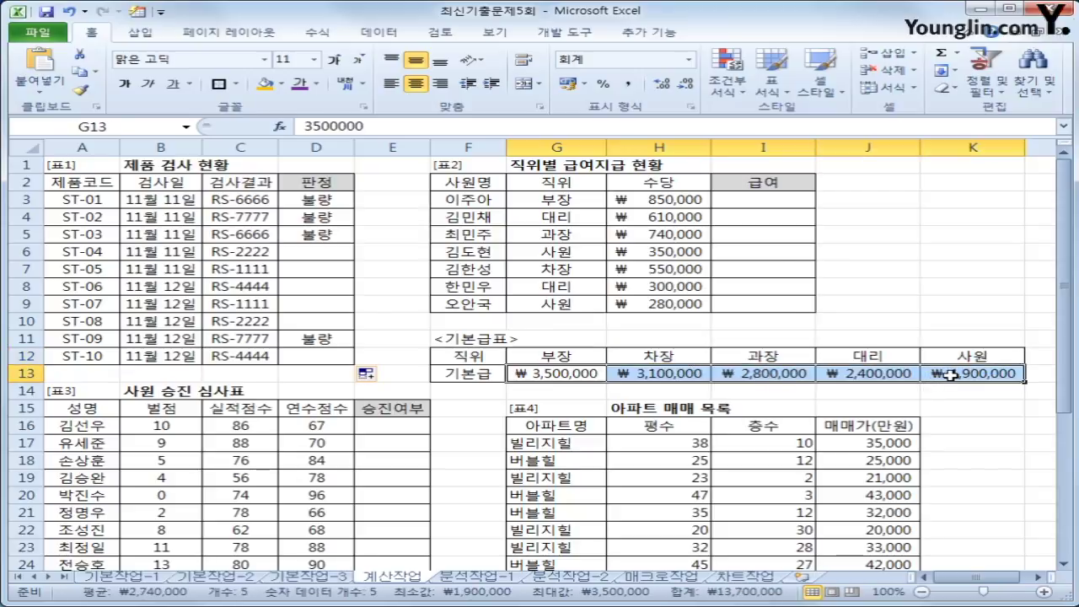
pyautogui.click(751, 200)
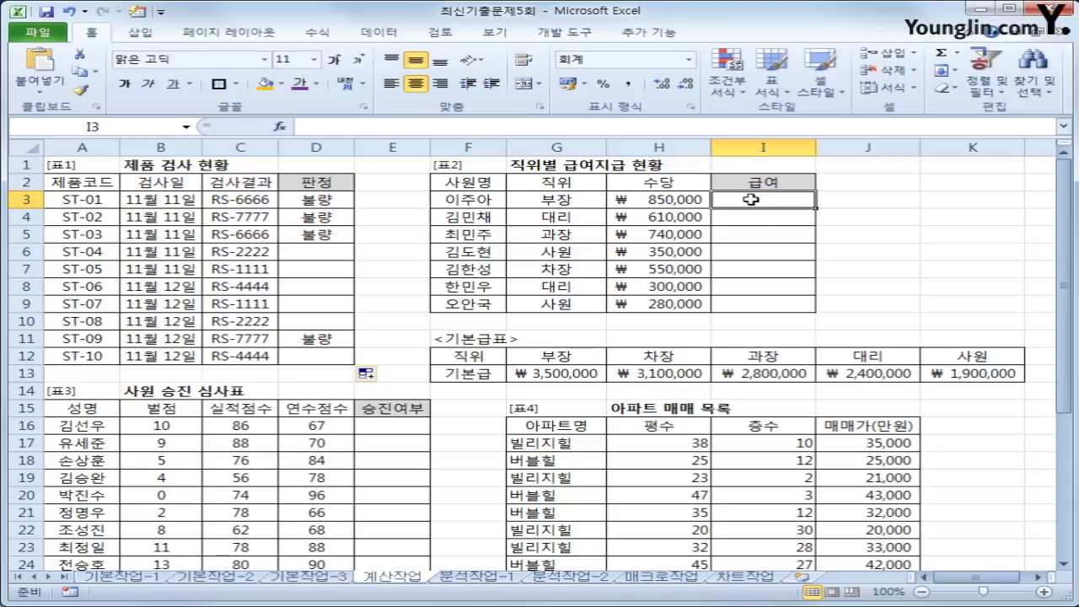
pyautogui.moveTo(544, 365); pyautogui.dragTo(987, 377)
# Enter =HLOOKUP(G3,$G$12:$K$13,2,0) in cell I3 of the 급여 column
pyautogui.click(787, 198)
pyautogui.write('=')
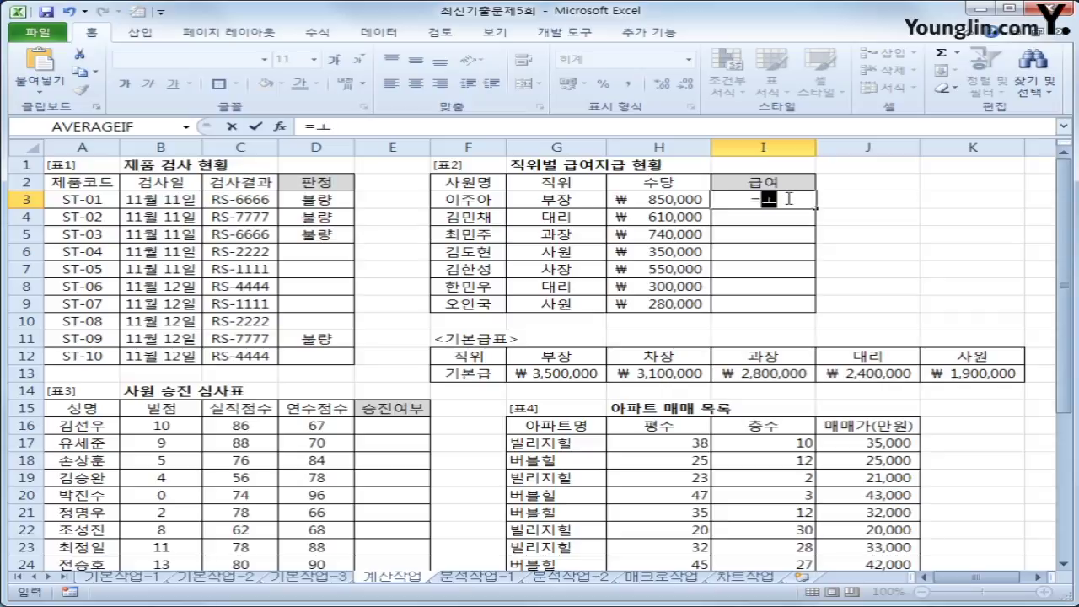
pyautogui.write('hl')
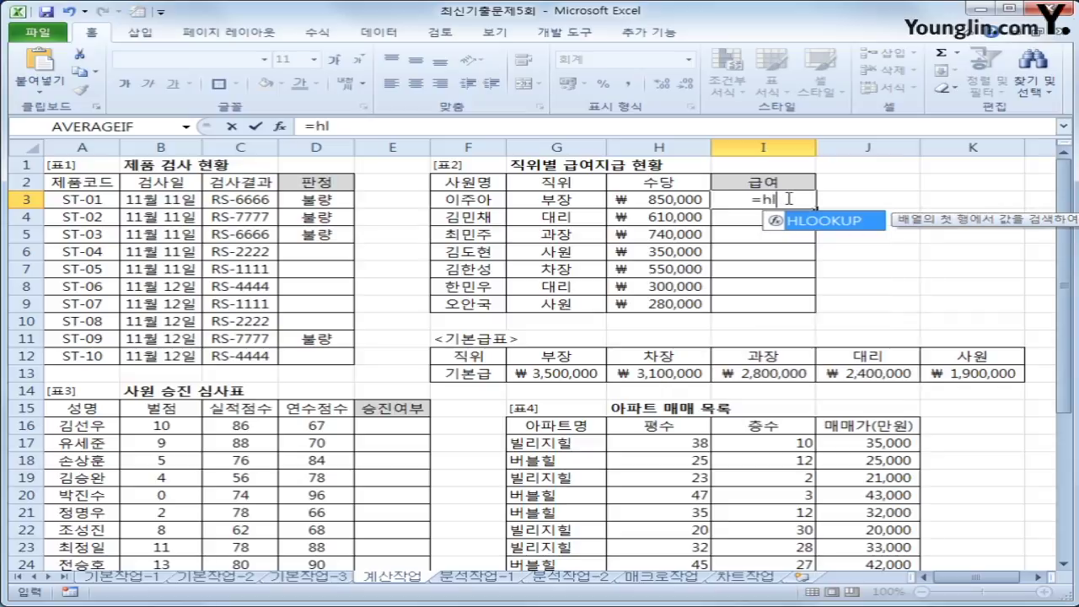
pyautogui.press('Tab')
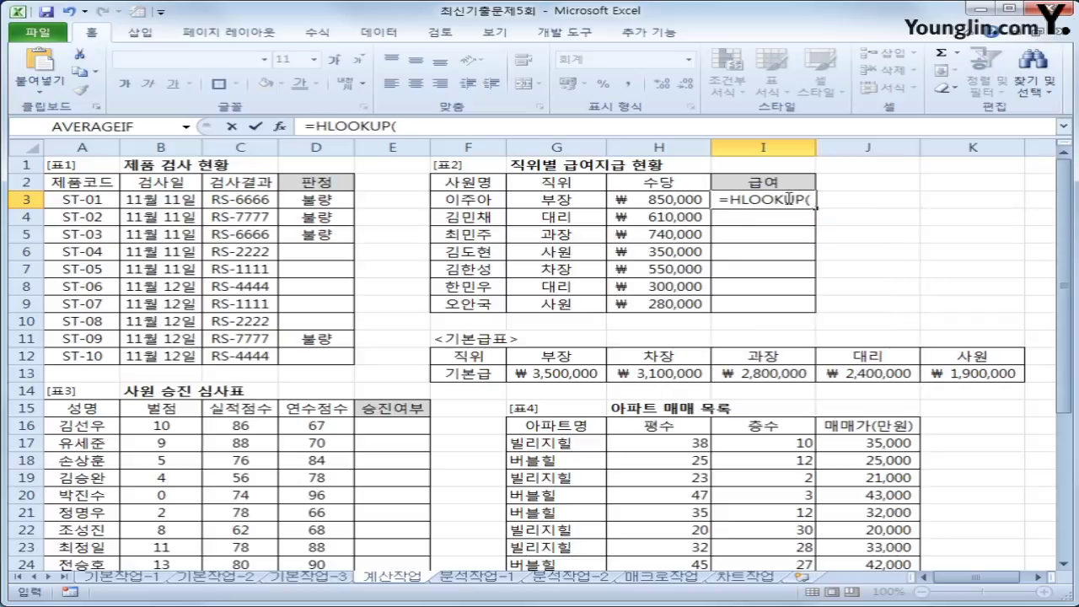
pyautogui.press('Left')
pyautogui.press('Left')
pyautogui.write(',')
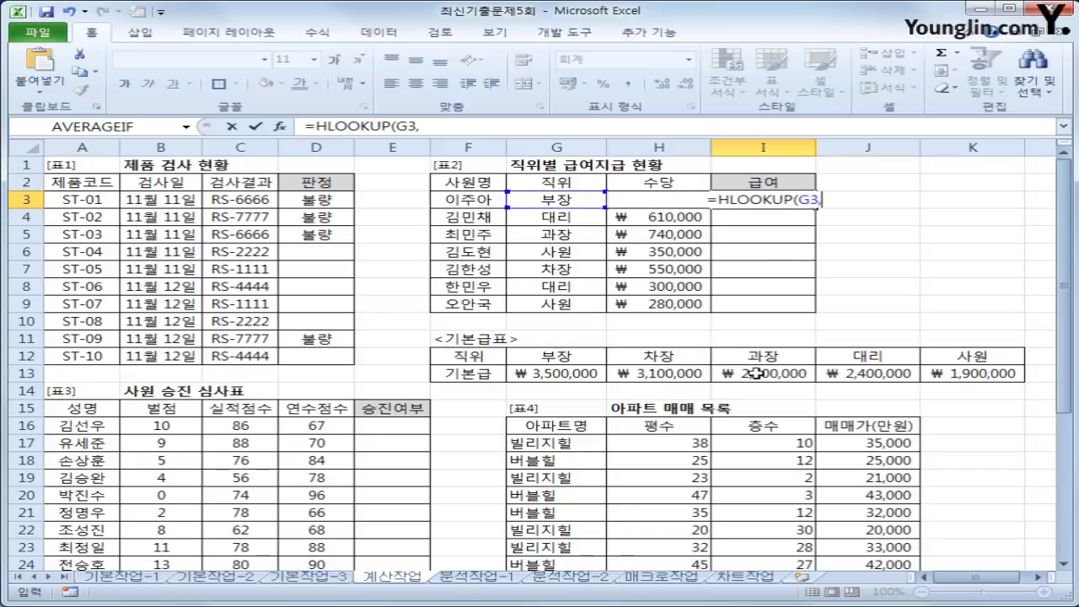
pyautogui.moveTo(595, 365); pyautogui.dragTo(961, 376)
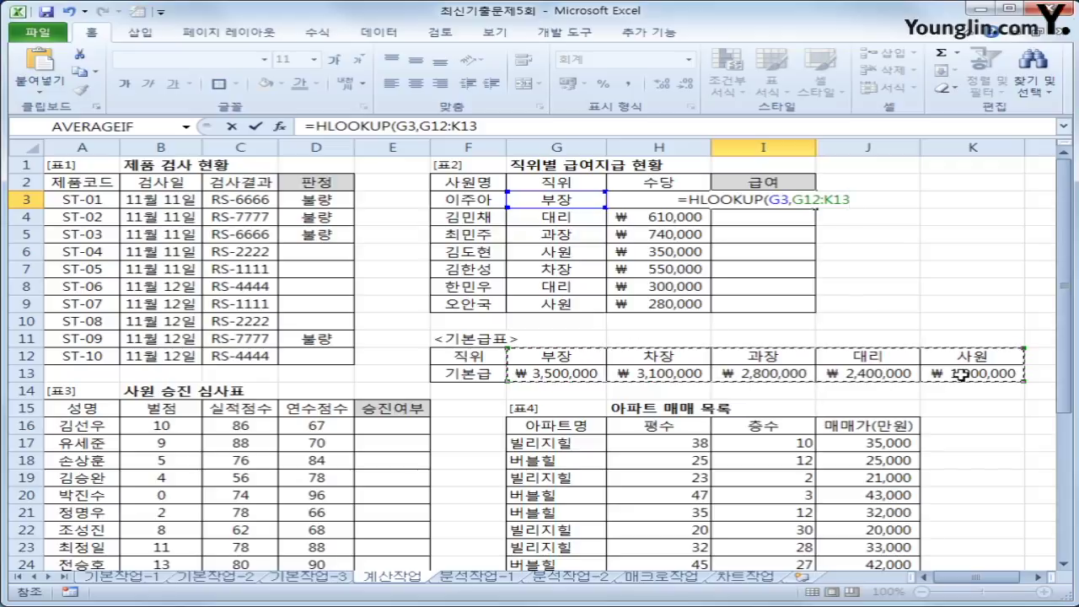
pyautogui.press('F4')
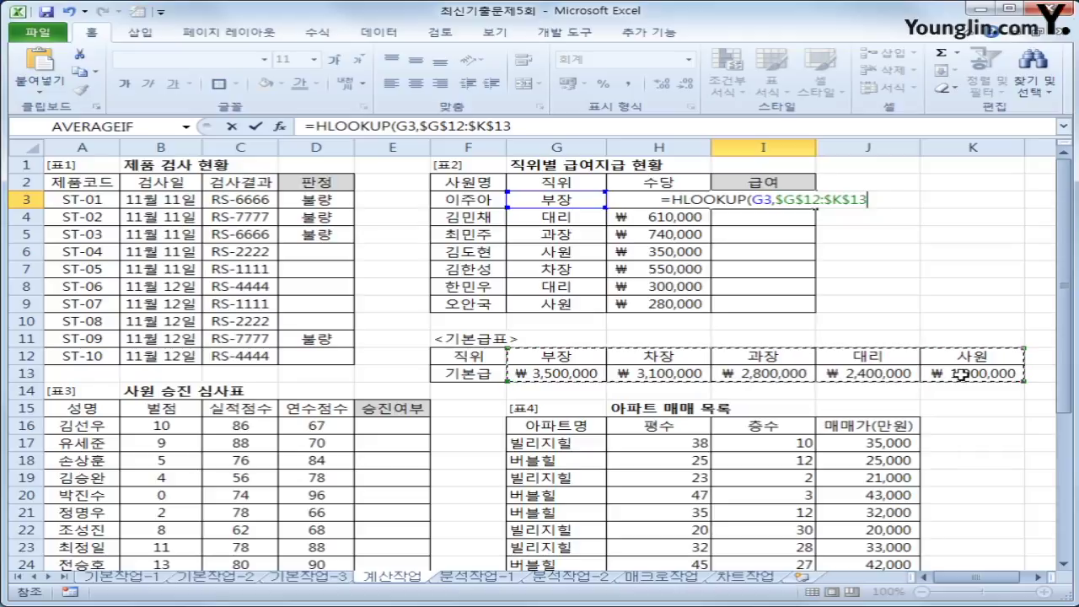
pyautogui.write(',')
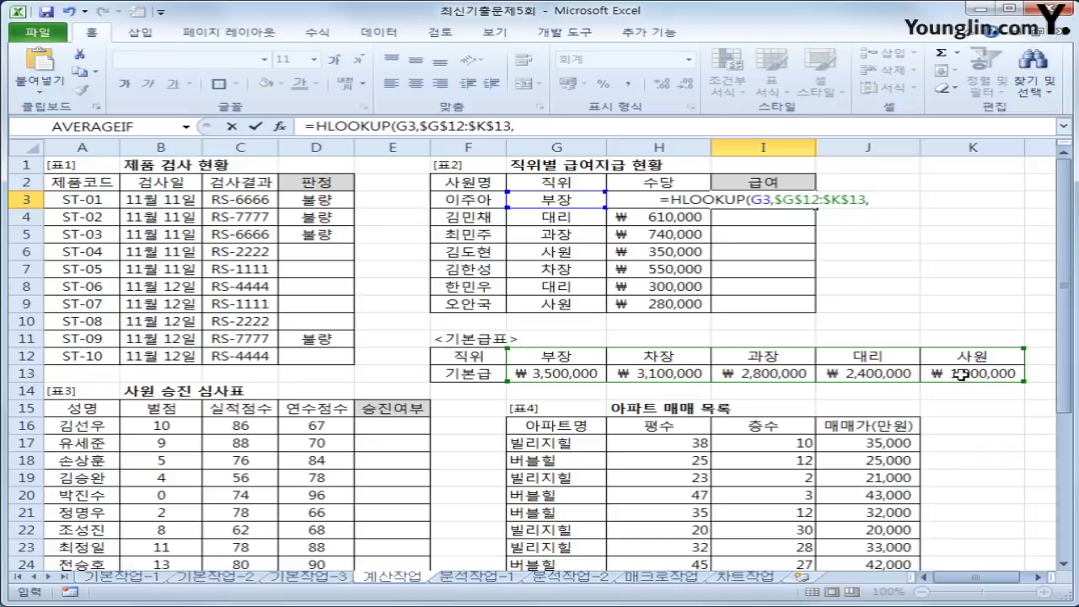
pyautogui.write('2,0')
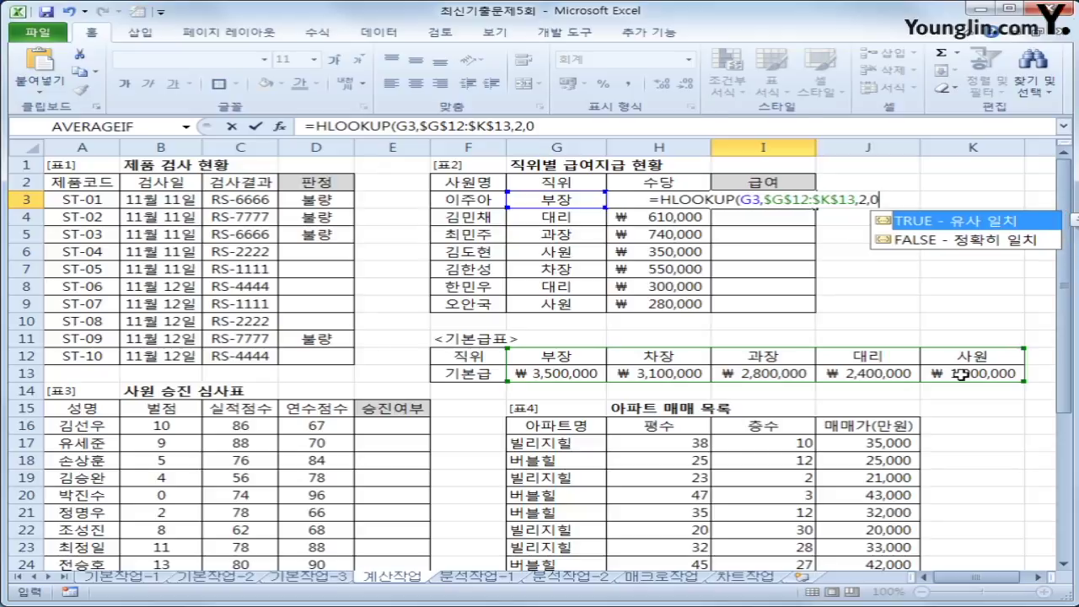
pyautogui.write(')')
pyautogui.press('Return')
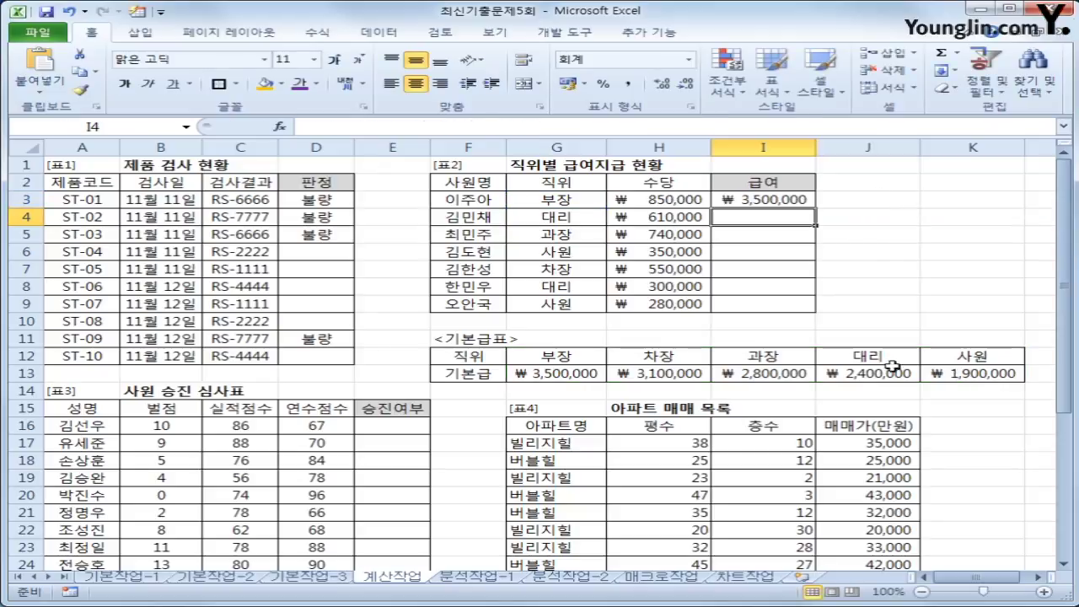
# Fill the HLOOKUP formula from I3 down through I9 and reselect I3
pyautogui.click(806, 200)
pyautogui.moveTo(806, 200); pyautogui.dragTo(810, 312)
pyautogui.click(791, 200)
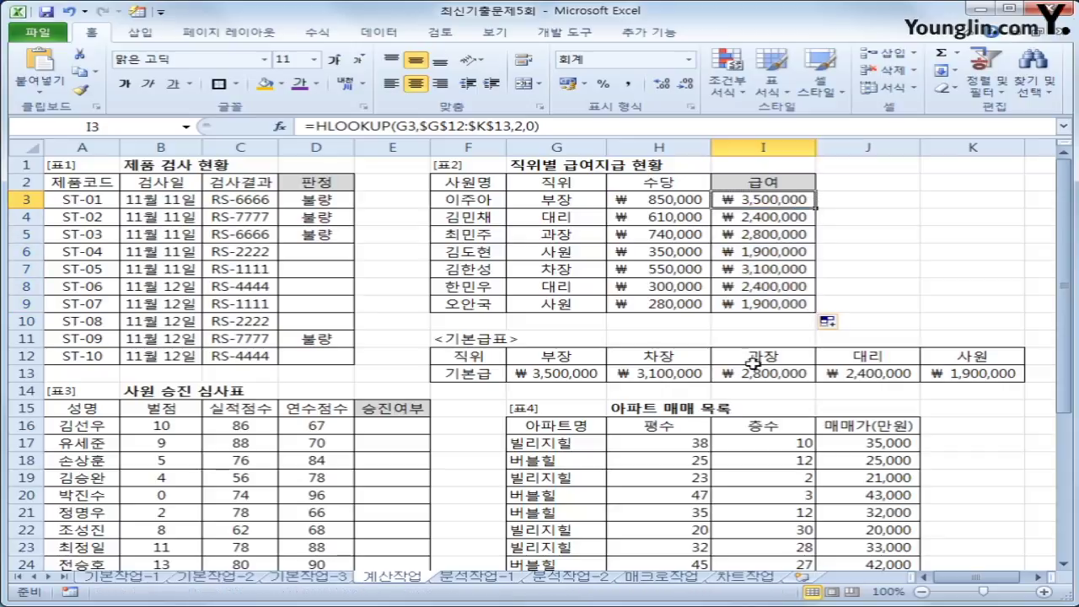
# Add the 수당 amount to the I3 formula, making it =HLOOKUP(G3,$G$12:$K$13,2,0)+H3
pyautogui.click(562, 125)
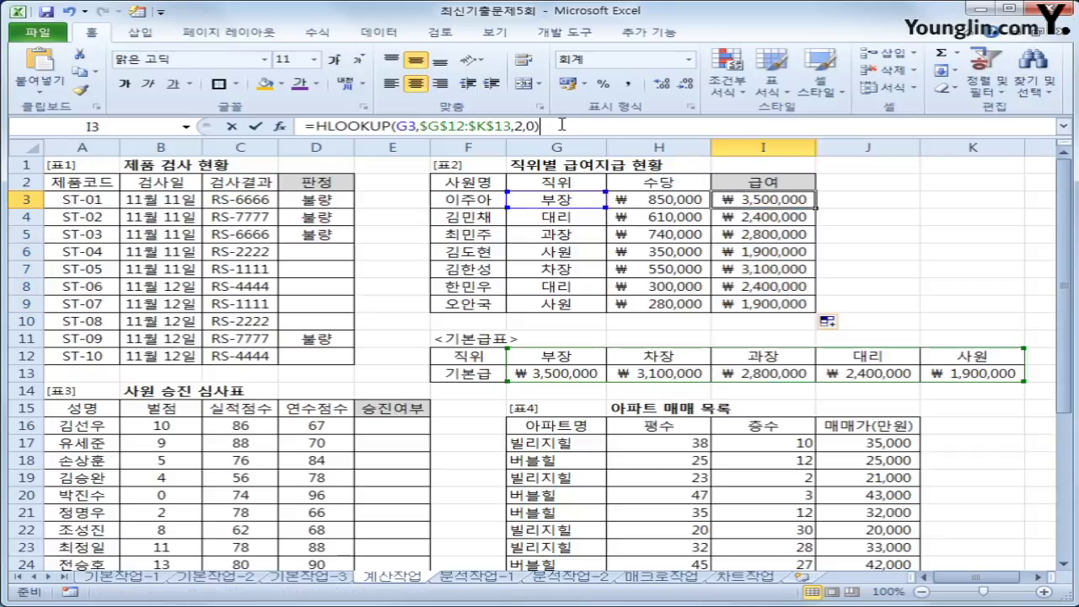
pyautogui.write('+')
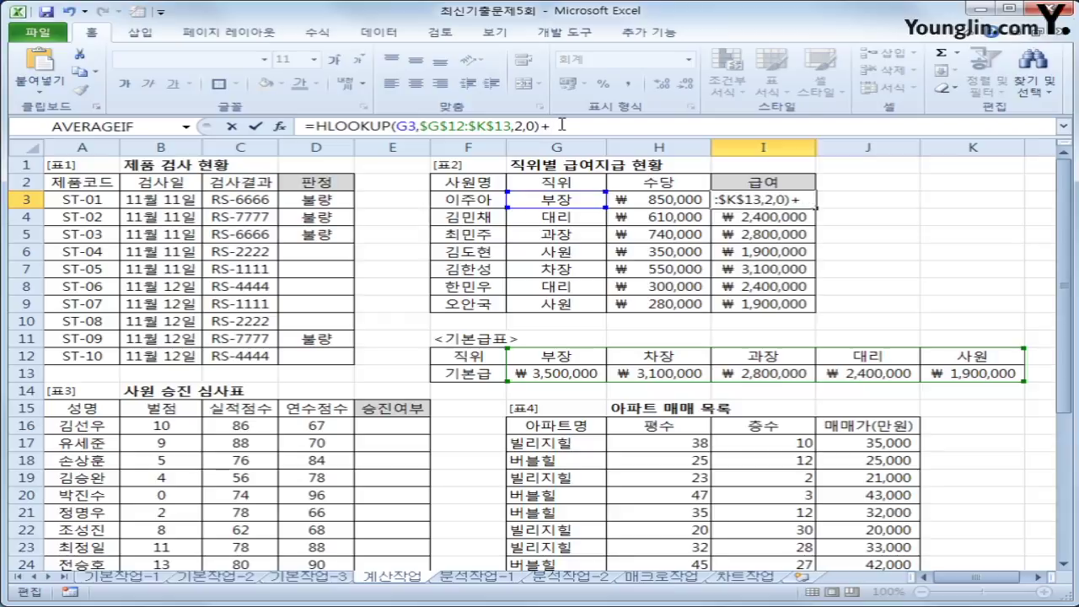
pyautogui.click(638, 203)
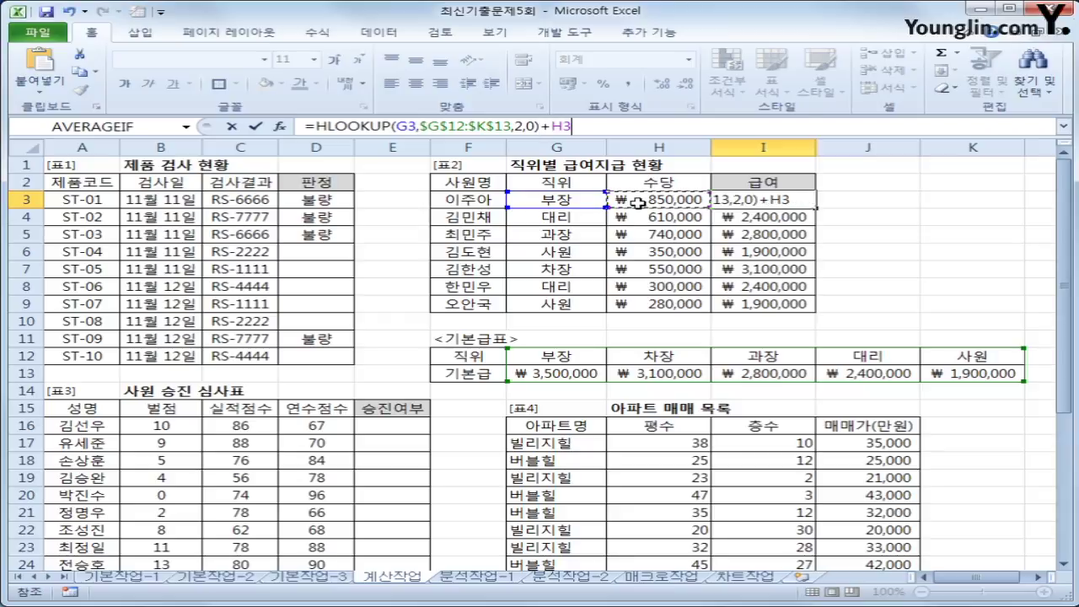
pyautogui.press('Return')
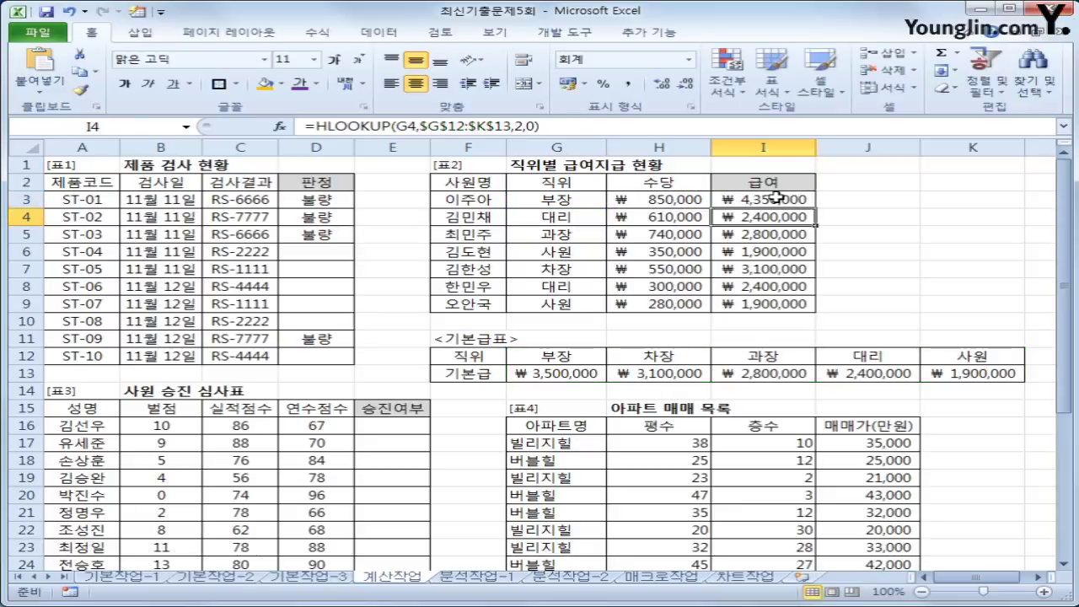
# Fill the 급여 formula with the added 수당 from I3 down through I9
pyautogui.click(801, 204)
pyautogui.moveTo(816, 211); pyautogui.dragTo(820, 306)
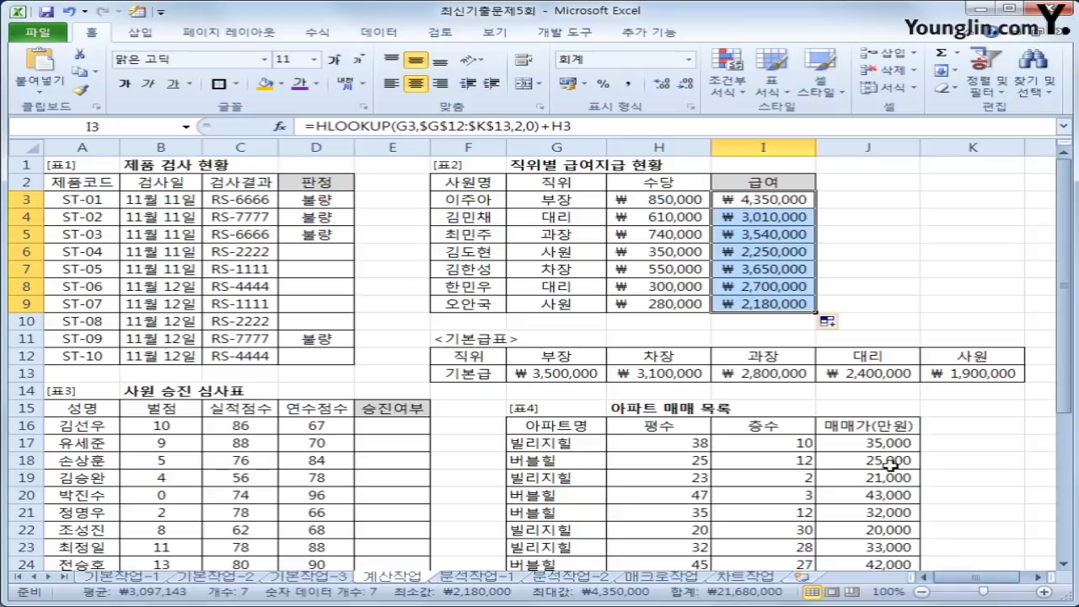
# Start the 승진여부 formula in E16 of the 사원 승진 심사표 table with =IF(AND(
pyautogui.scroll(-2, 742, 428)
pyautogui.click(247, 322)
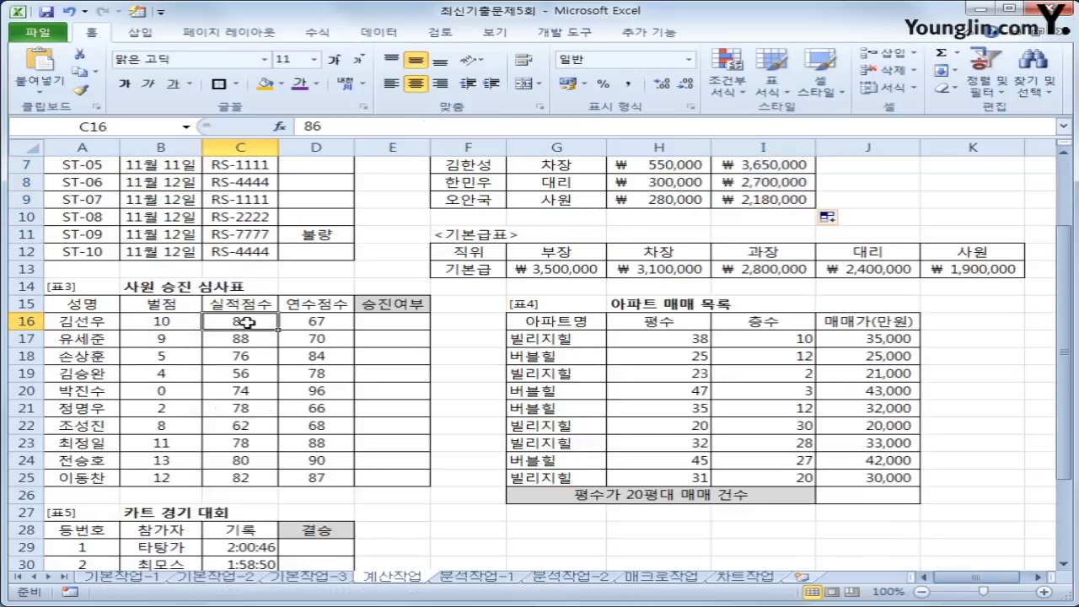
pyautogui.click(297, 322)
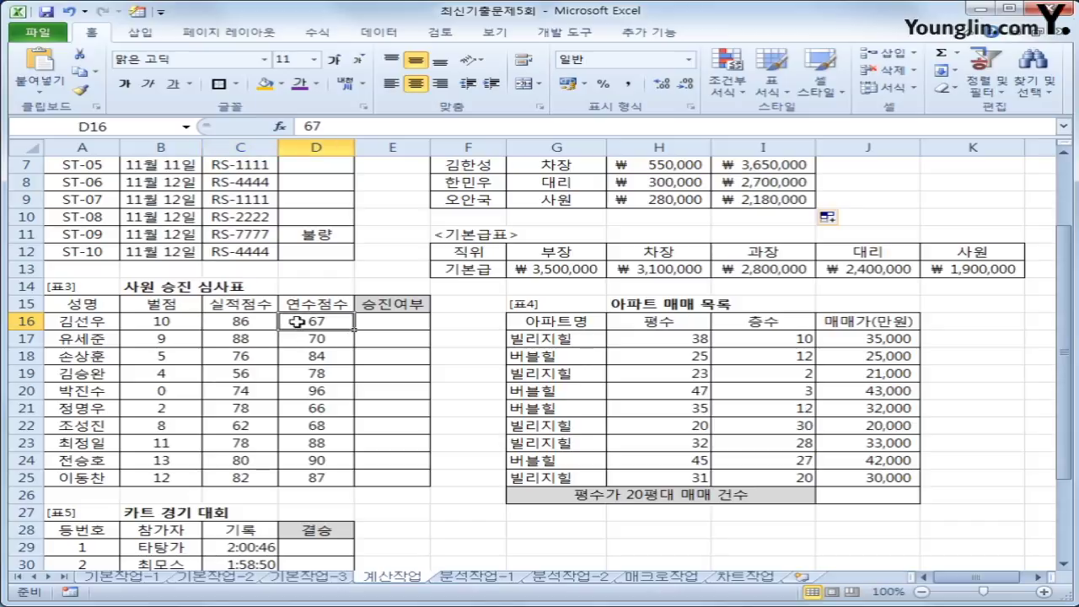
pyautogui.click(376, 322)
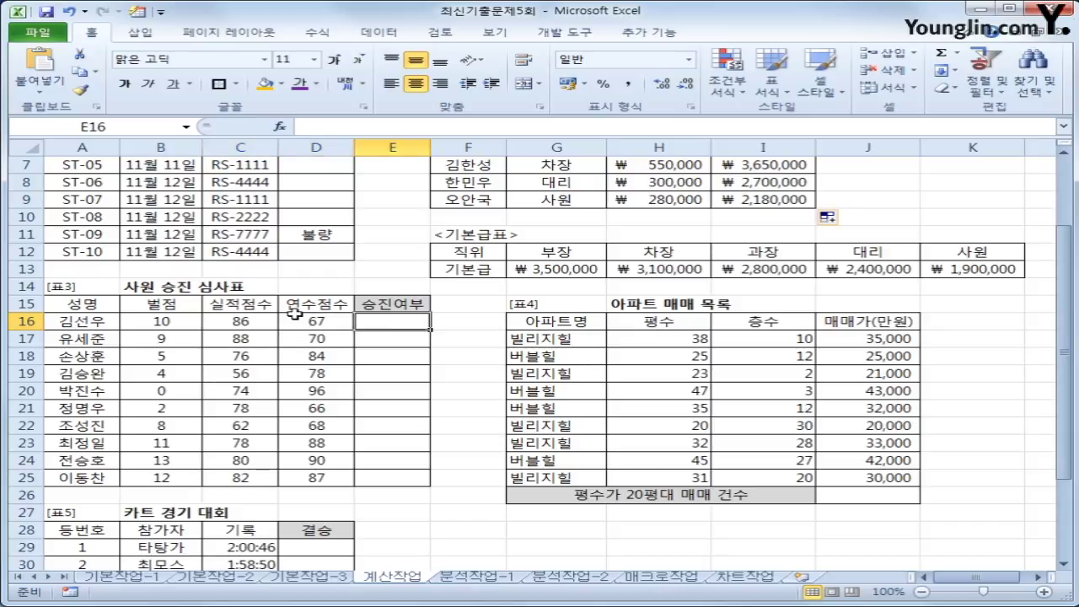
pyautogui.click(160, 322)
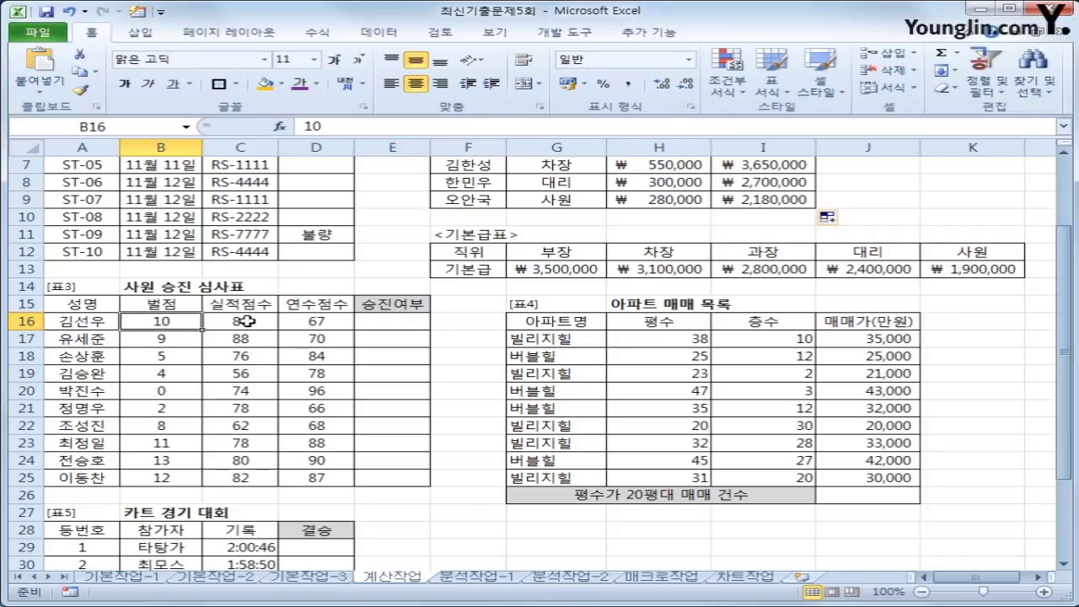
pyautogui.click(393, 325)
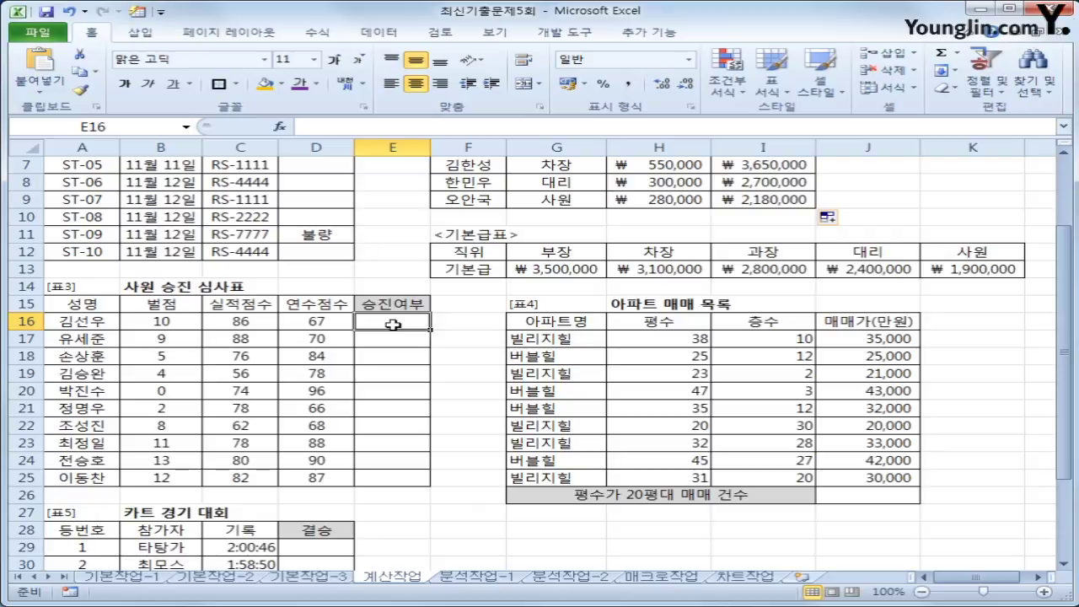
pyautogui.write('=')
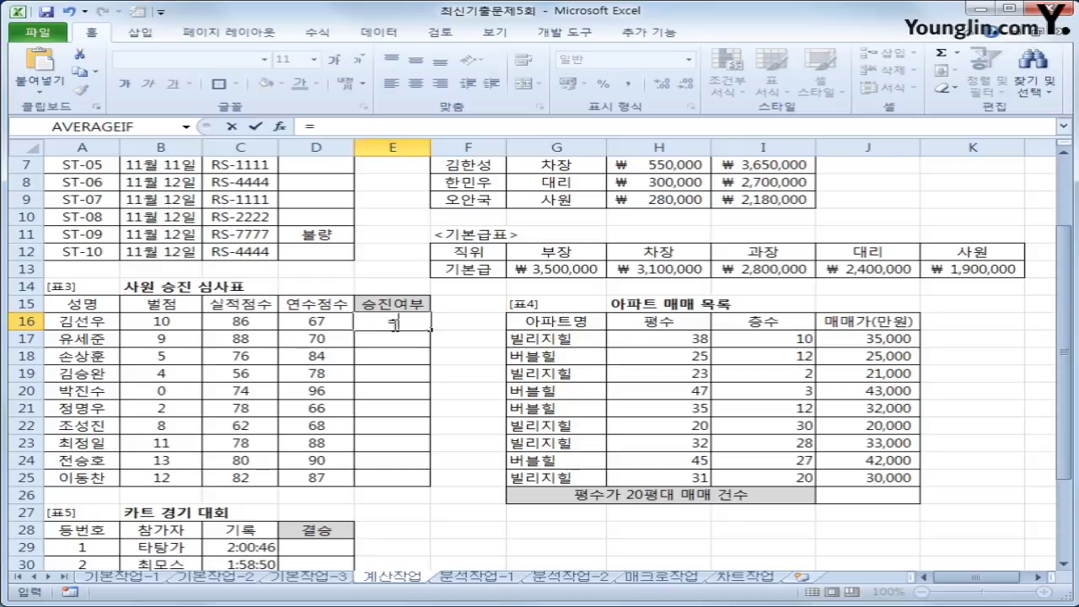
pyautogui.write('if')
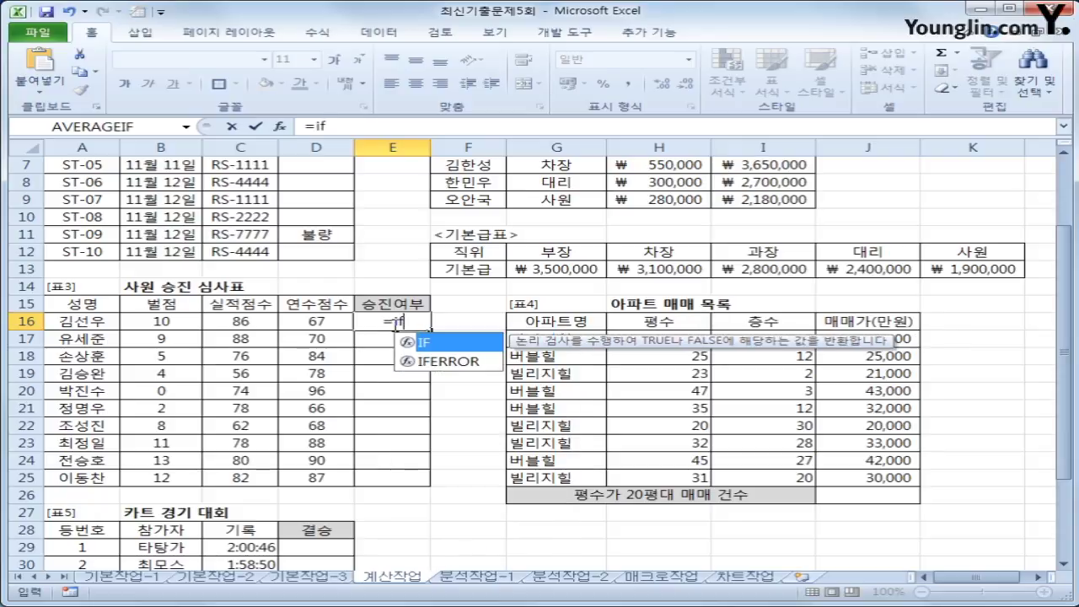
pyautogui.write('(')
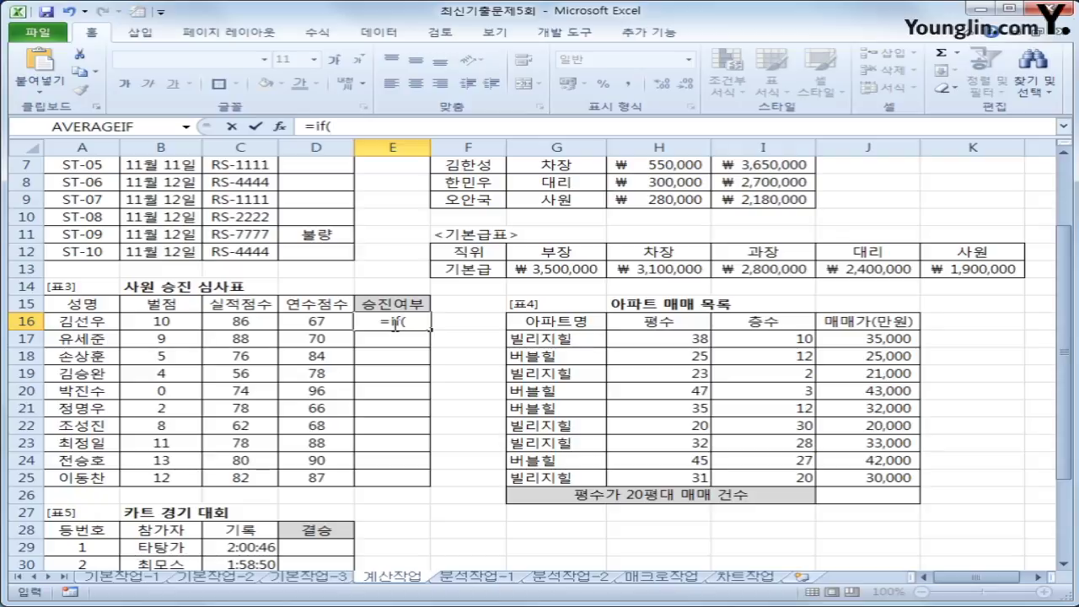
pyautogui.write('and(')
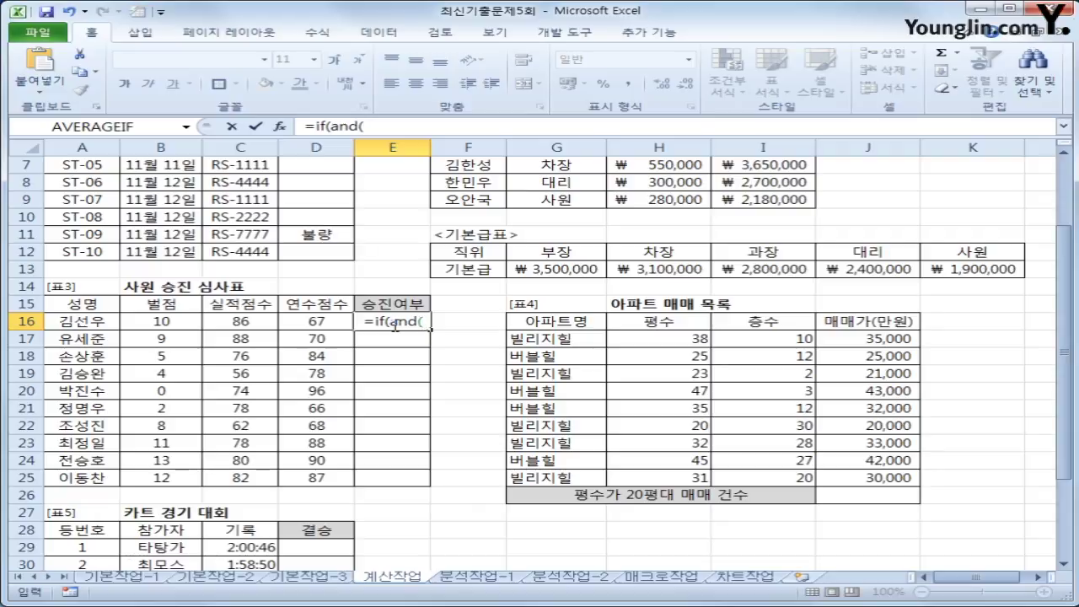
# Add AVERAGE(C16:D16)>=75 as the first AND condition of the E16 formula
pyautogui.write('a')
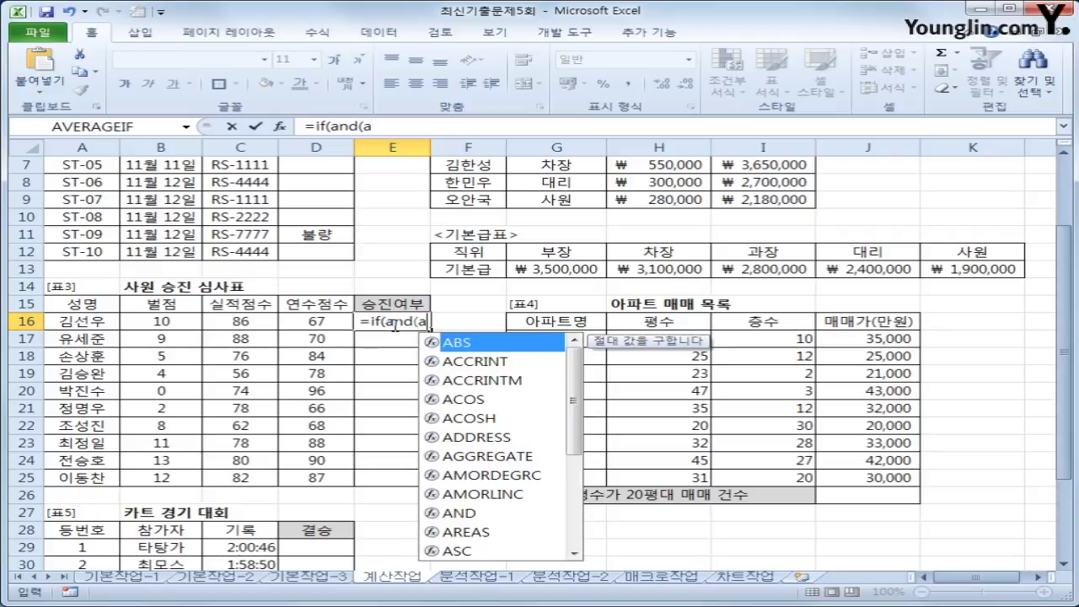
pyautogui.write('v')
pyautogui.press('Down')
pyautogui.press('Tab')
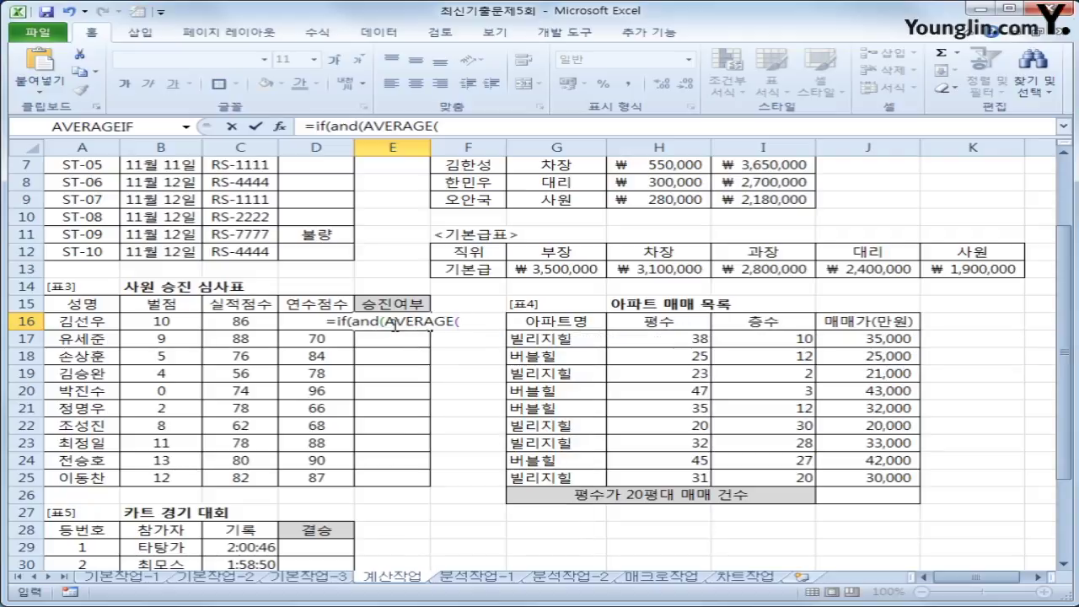
pyautogui.moveTo(258, 322); pyautogui.dragTo(321, 318)
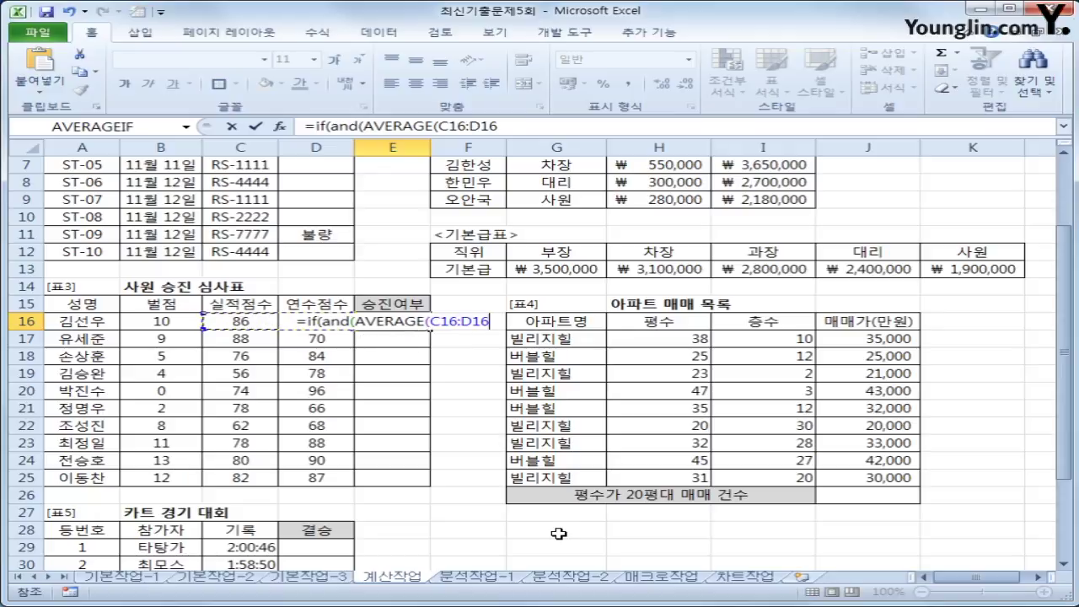
pyautogui.write(')')
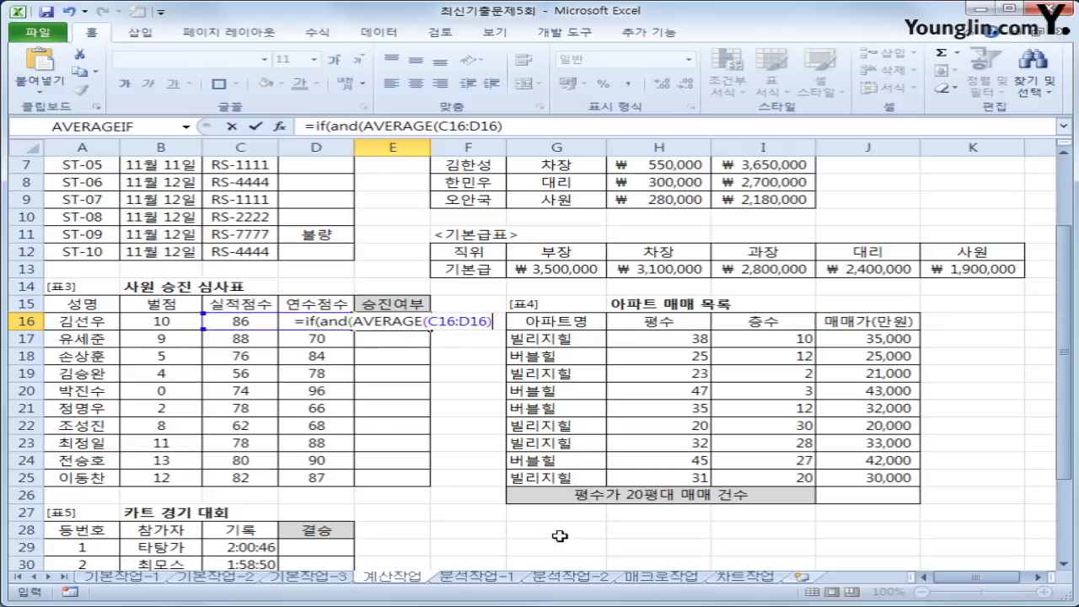
pyautogui.write('>=')
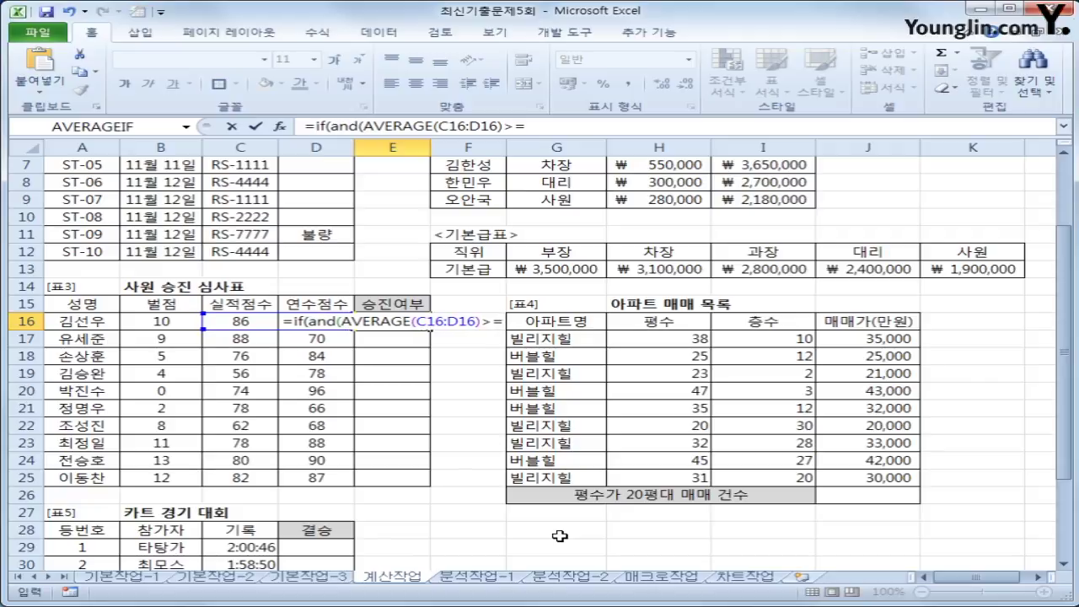
pyautogui.write('75,')
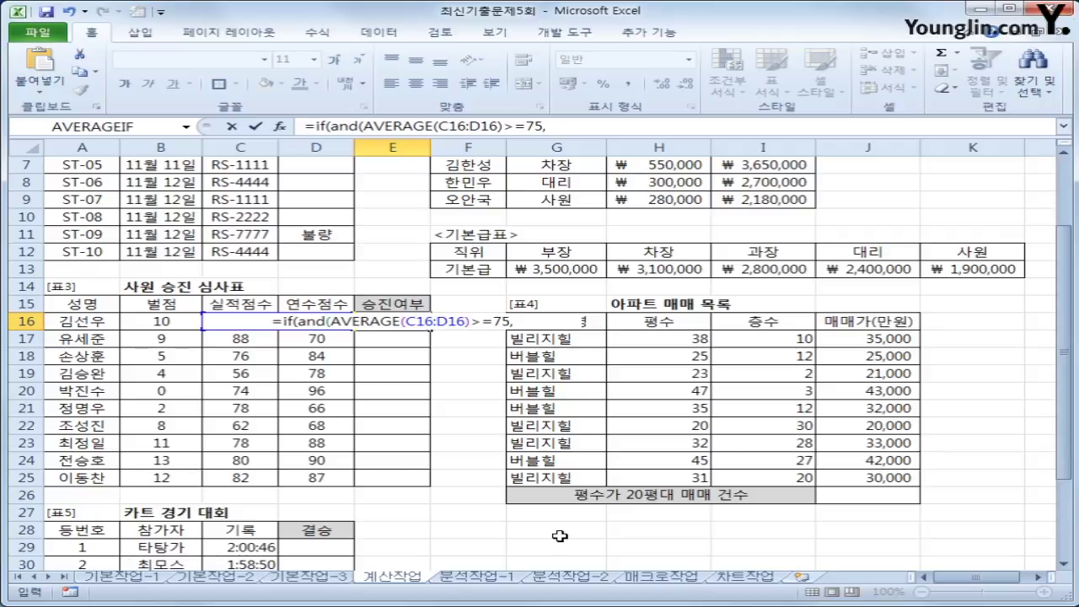
# Complete the E16 formula with the second condition B16<10 and the results "승진" if true and "" if false
pyautogui.press('Left')
pyautogui.press('Left')
pyautogui.press('Left')
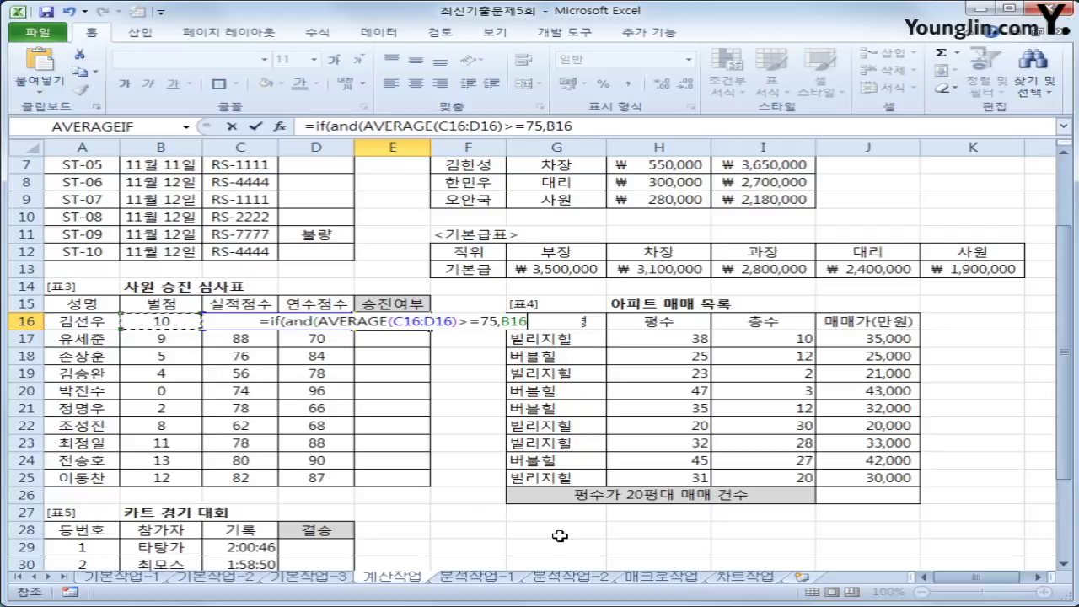
pyautogui.write('<10)')
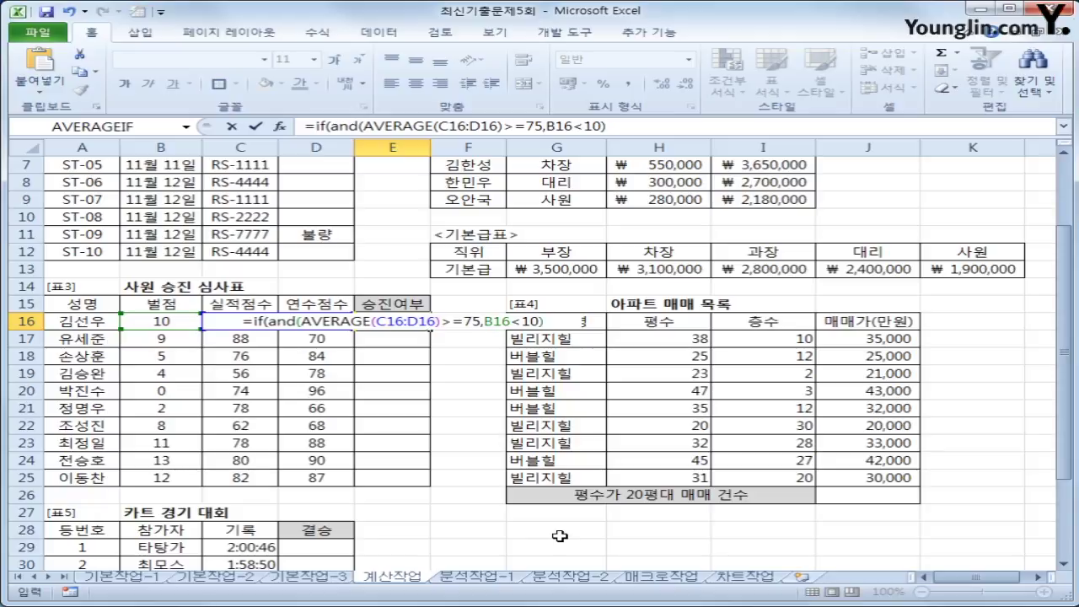
pyautogui.write(',"')
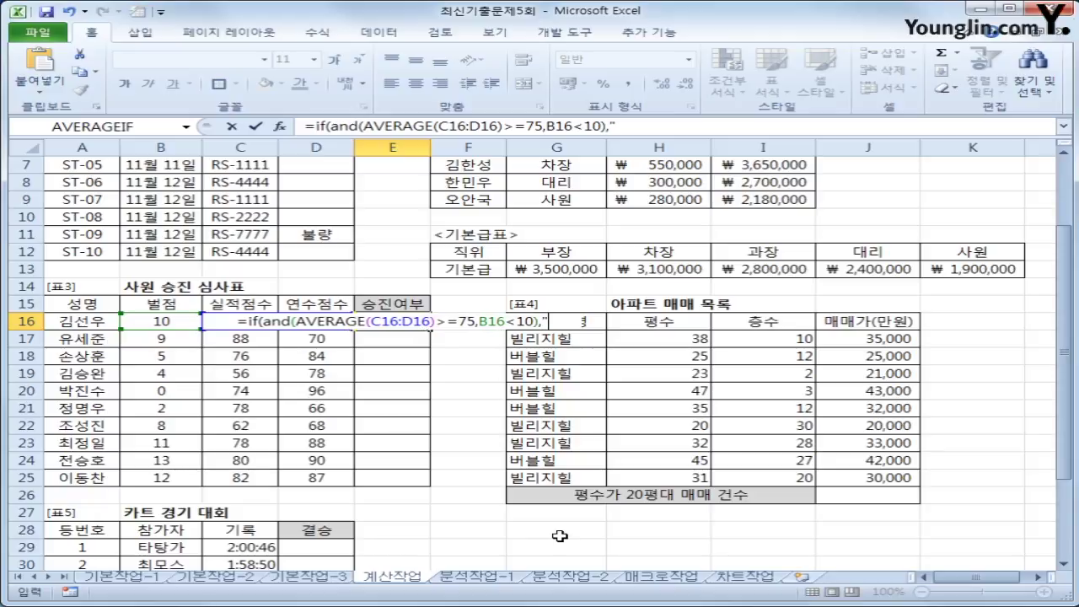
pyautogui.write('승진"')
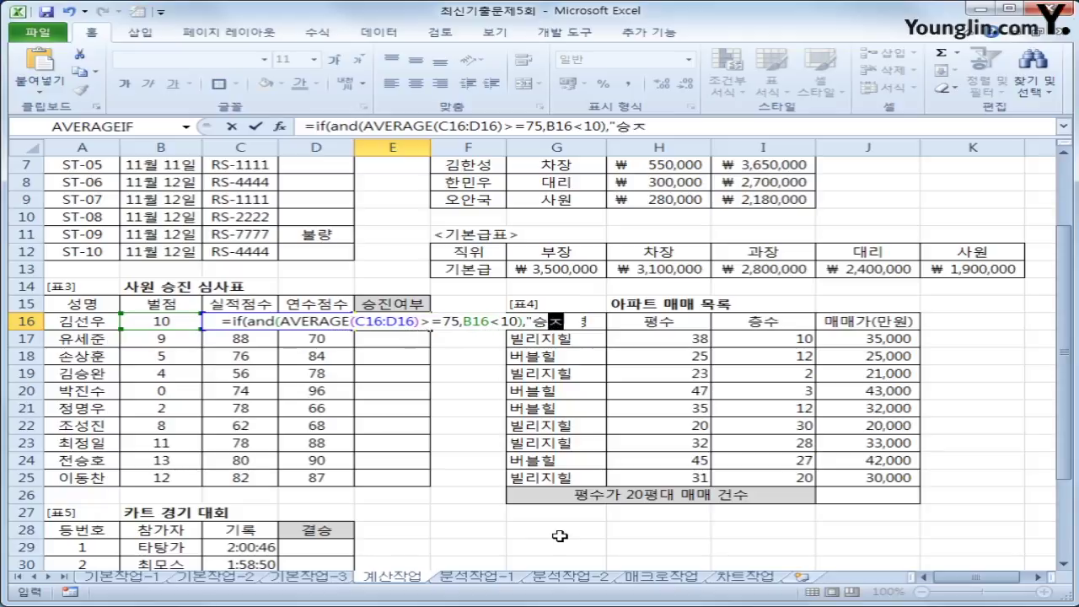
pyautogui.write(',')
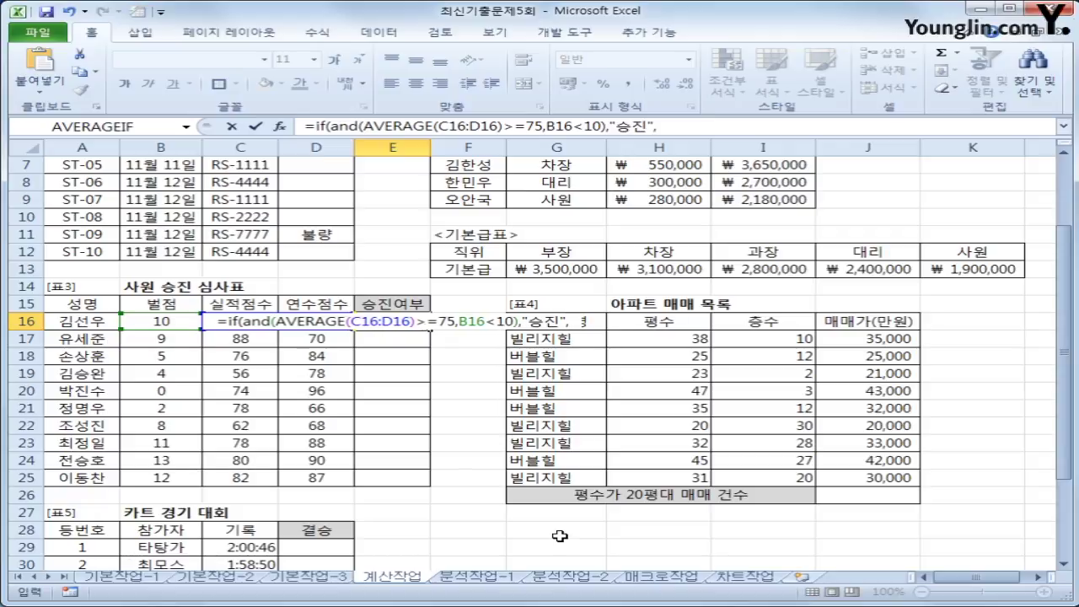
pyautogui.write('""')
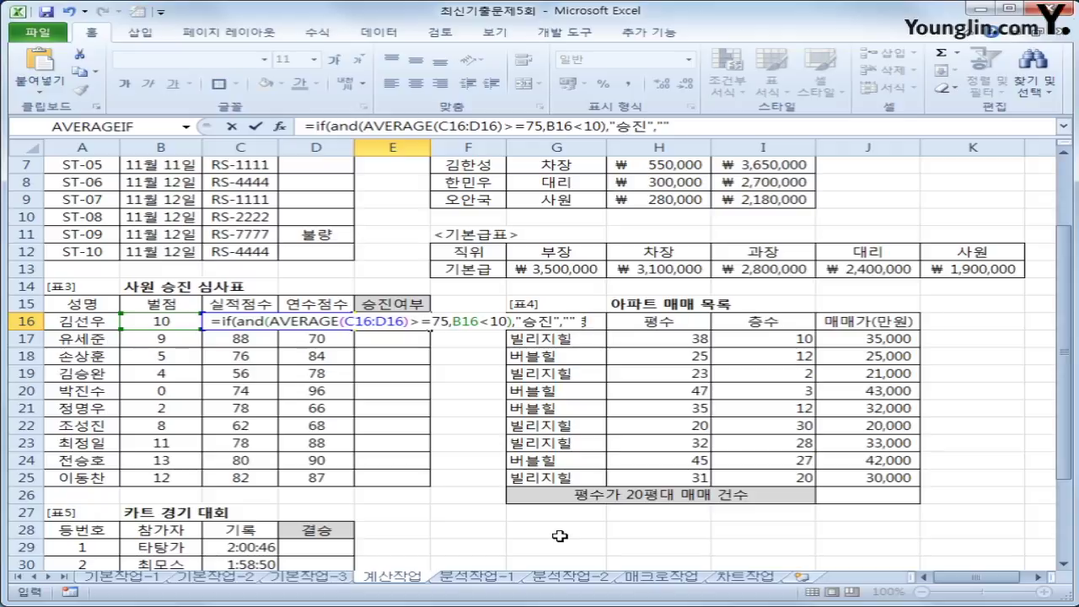
pyautogui.write(')')
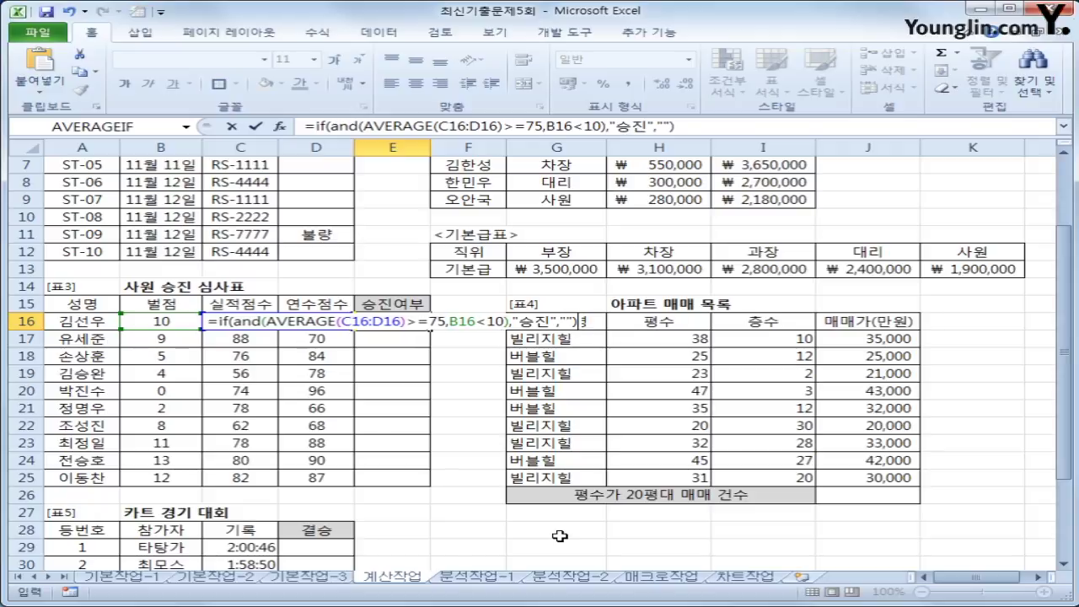
pyautogui.press('Return')
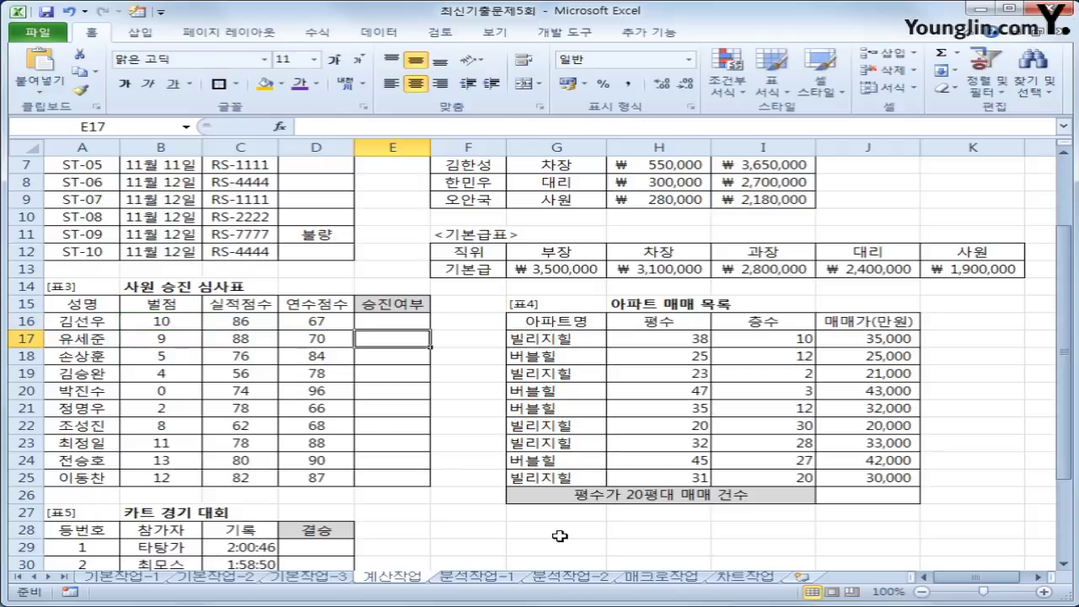
# Fill the 승진여부 formula from E16 down through E25
pyautogui.press('Up')
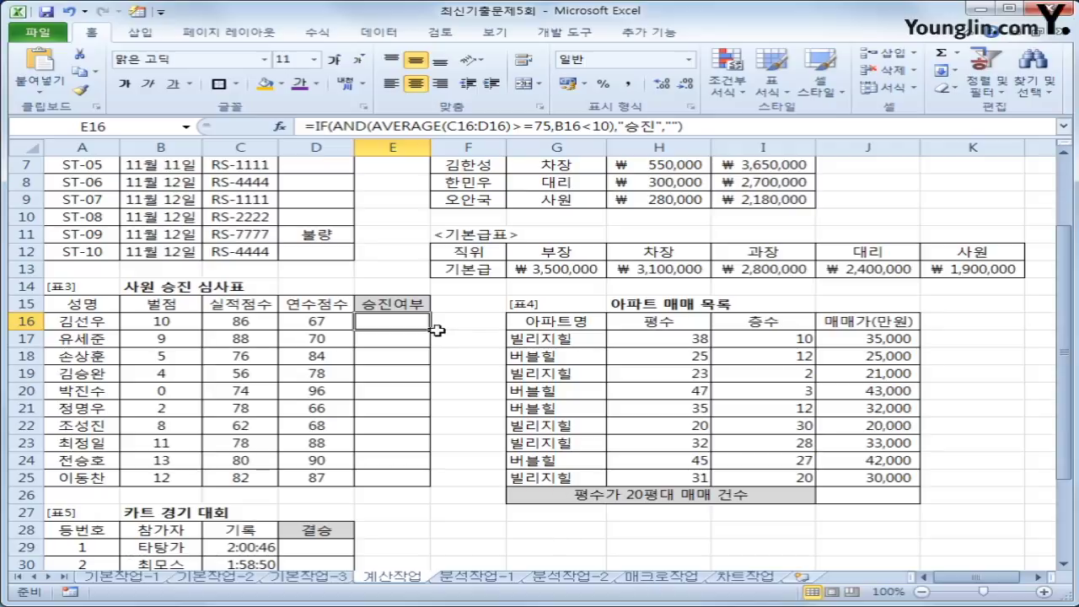
pyautogui.moveTo(431, 329); pyautogui.dragTo(436, 485)
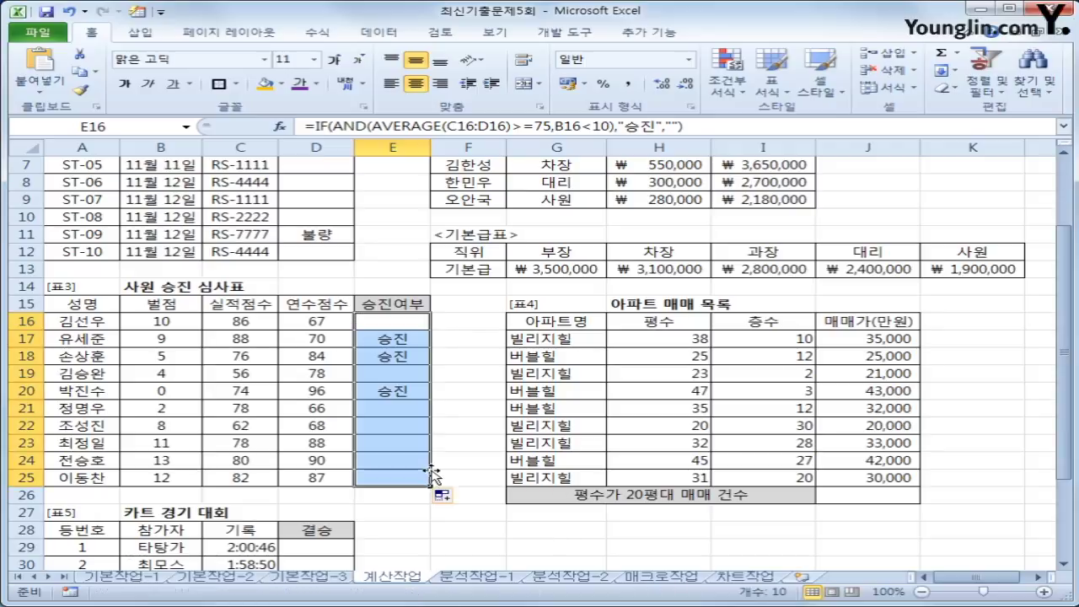
# Enter =COUNTIF(H17:H25,">=20") in J26 for 평수가 20평대 매매 건수 and reselect that cell
pyautogui.click(904, 500)
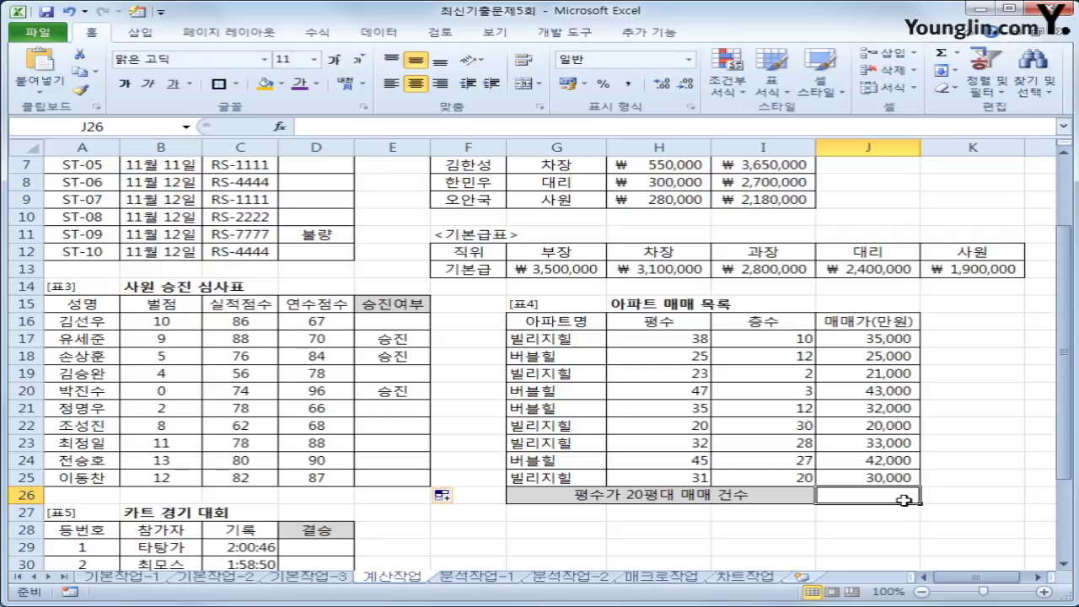
pyautogui.write('=c')
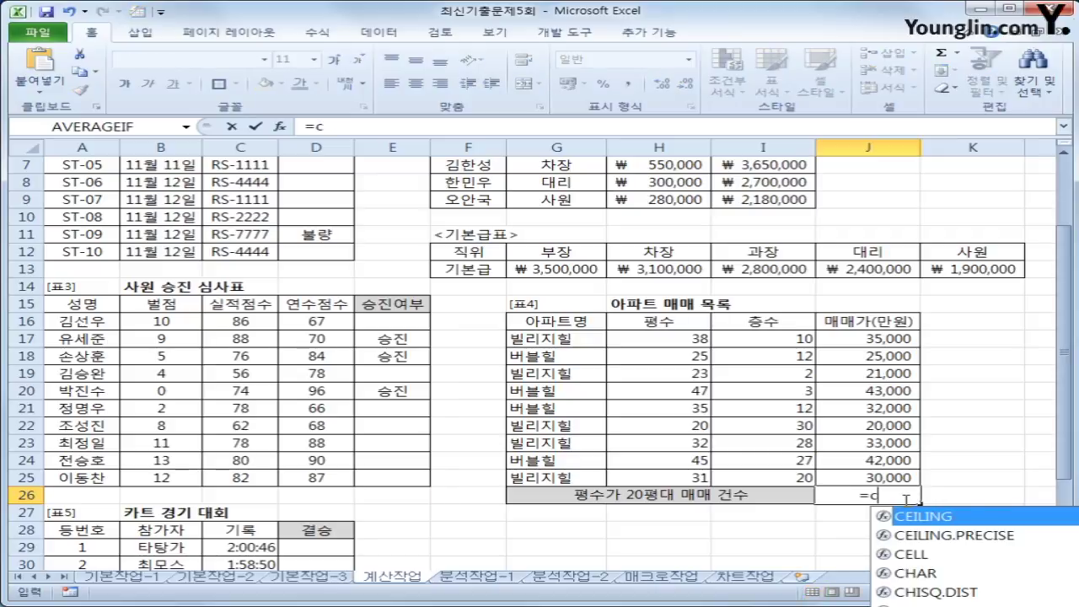
pyautogui.write('ountif(')
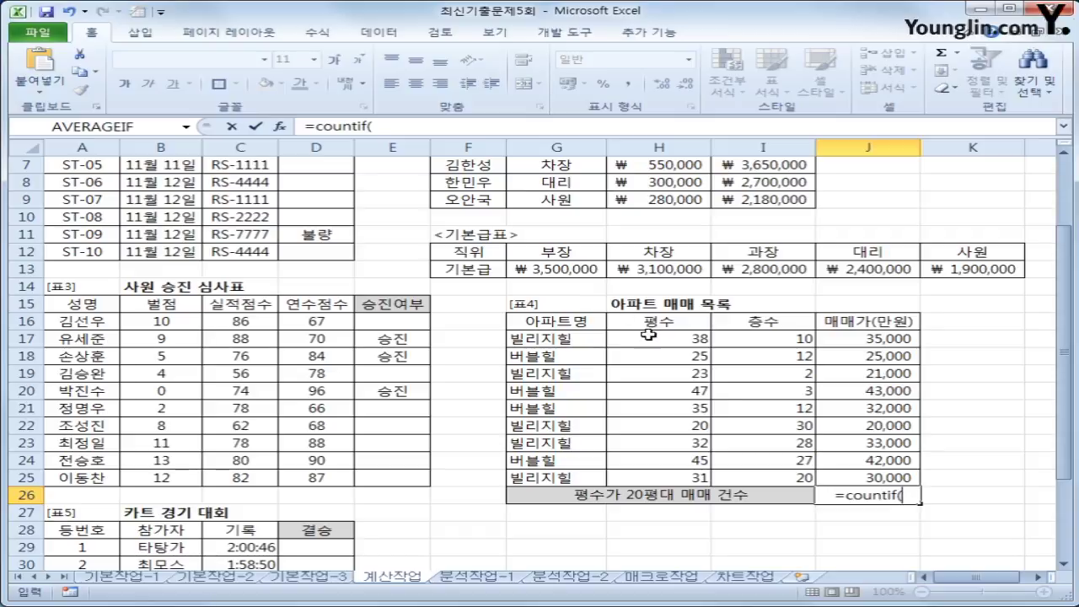
pyautogui.moveTo(649, 337); pyautogui.dragTo(666, 470)
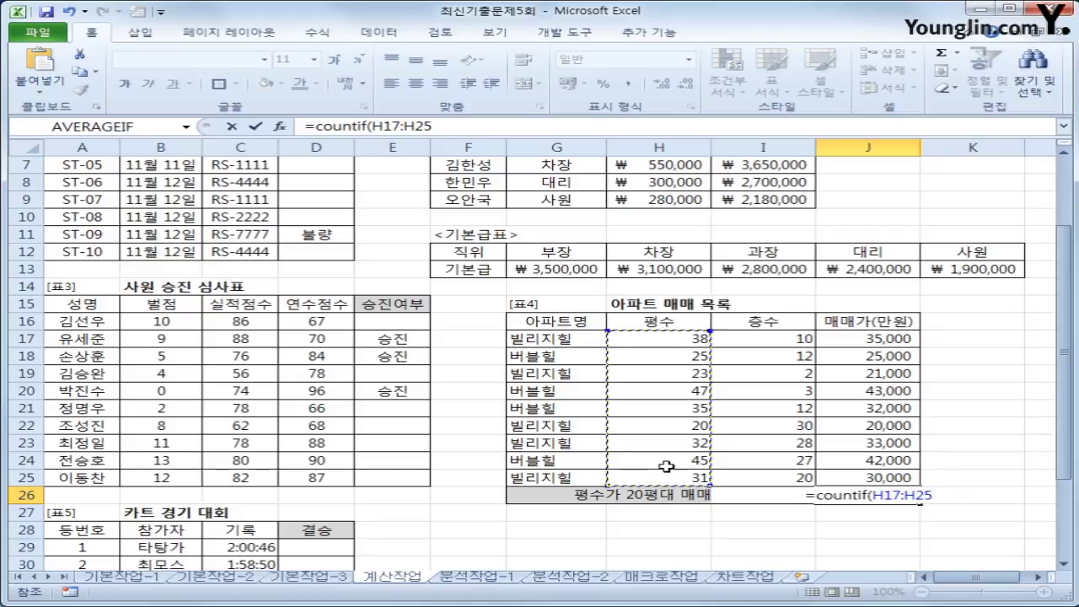
pyautogui.write(',"')
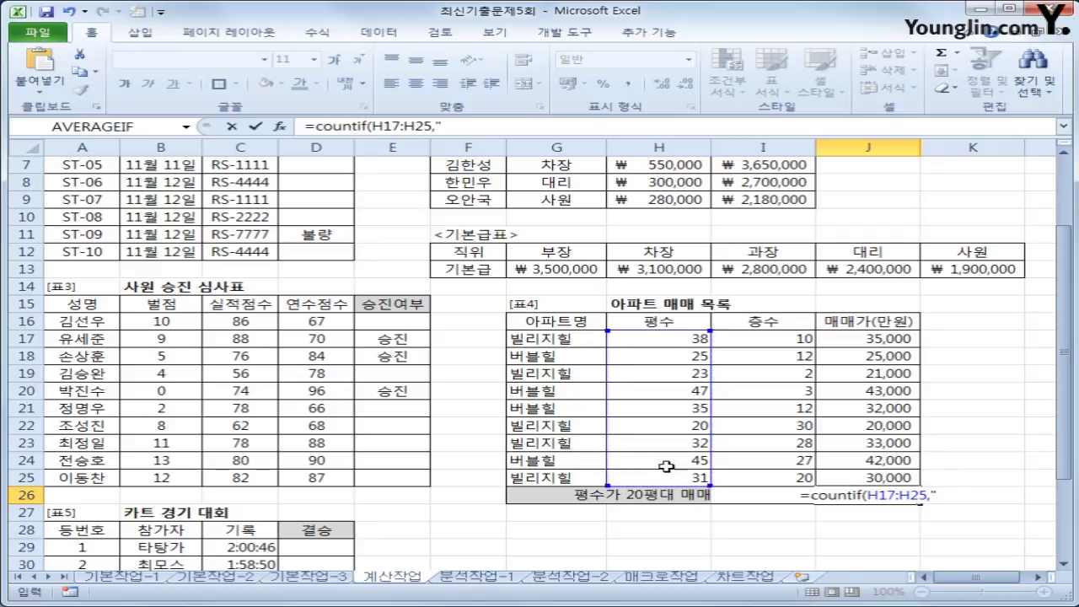
pyautogui.write('>=20"')
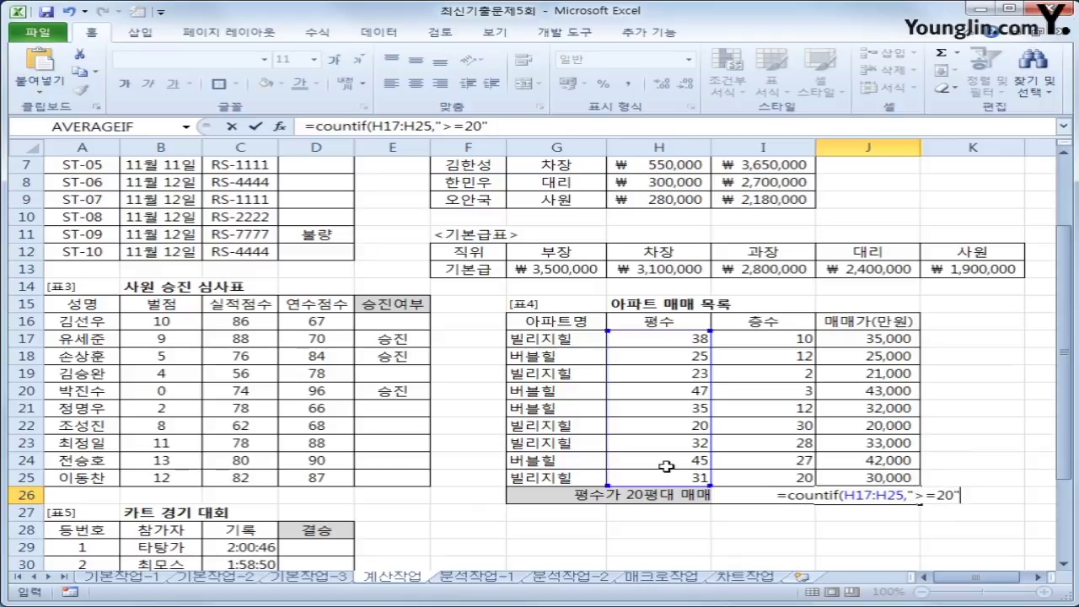
pyautogui.write(')')
pyautogui.press('Return')
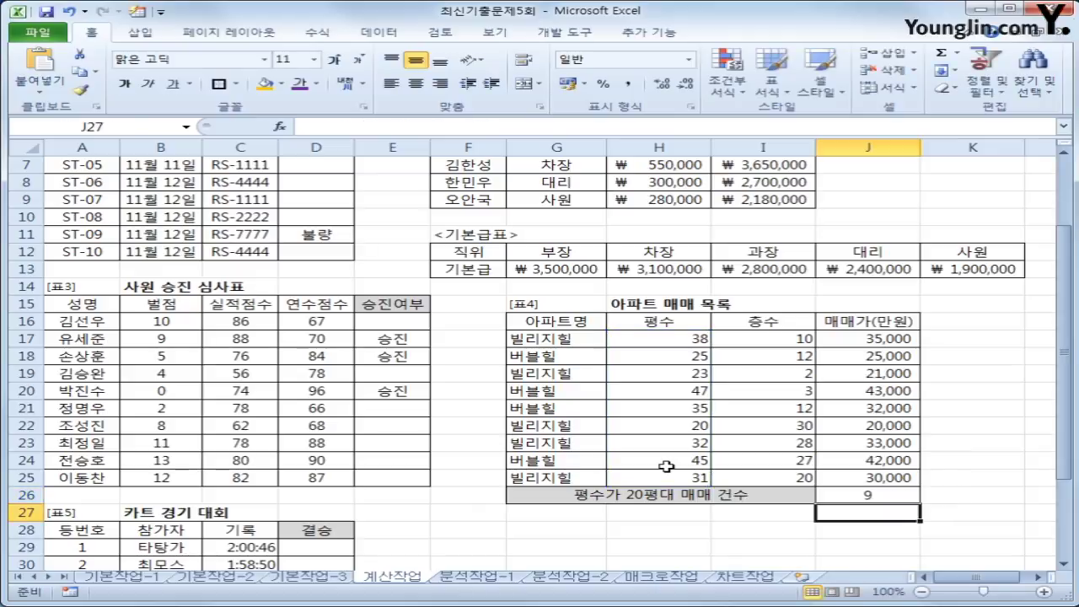
pyautogui.press('Up')
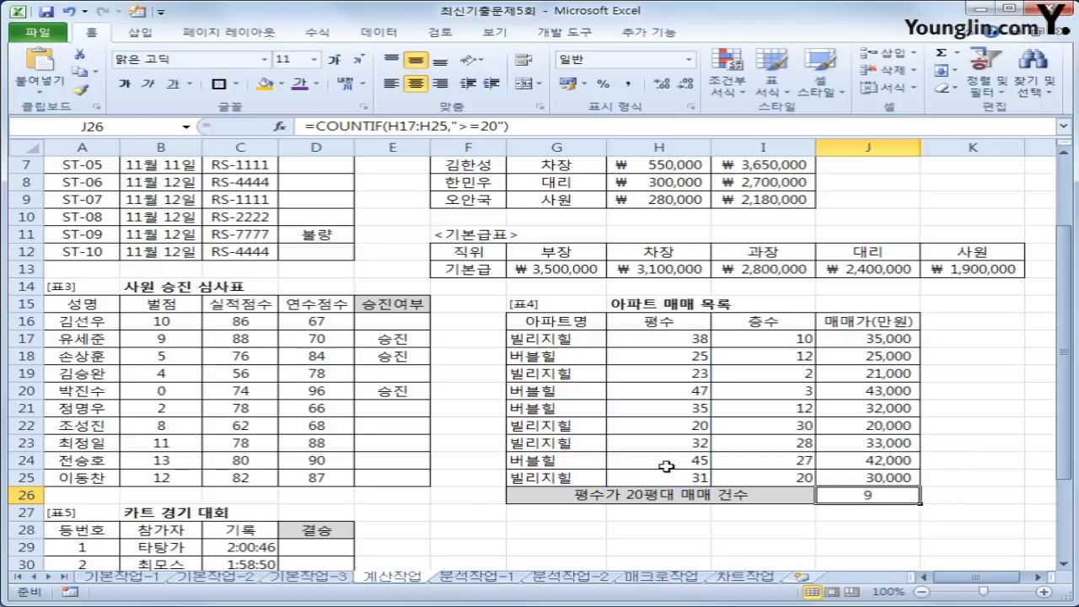
# Review the 평수 values in H17:H25 against the COUNTIF criterion in J26, looking for sizes of 30 or more
pyautogui.click(701, 334)
pyautogui.click(694, 358)
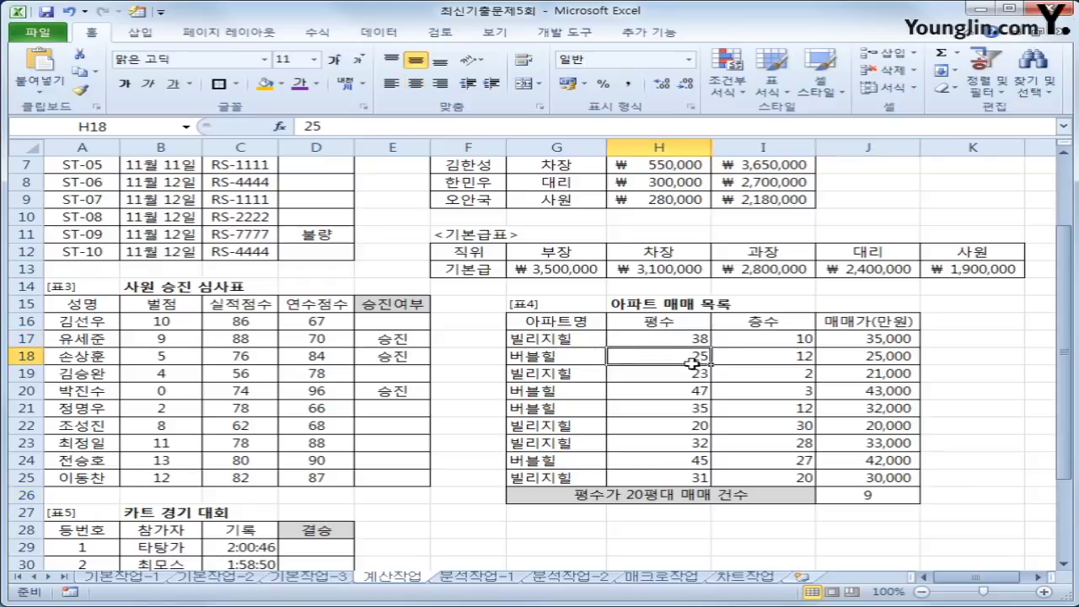
pyautogui.click(691, 374)
pyautogui.click(690, 391)
pyautogui.click(691, 408)
pyautogui.click(692, 425)
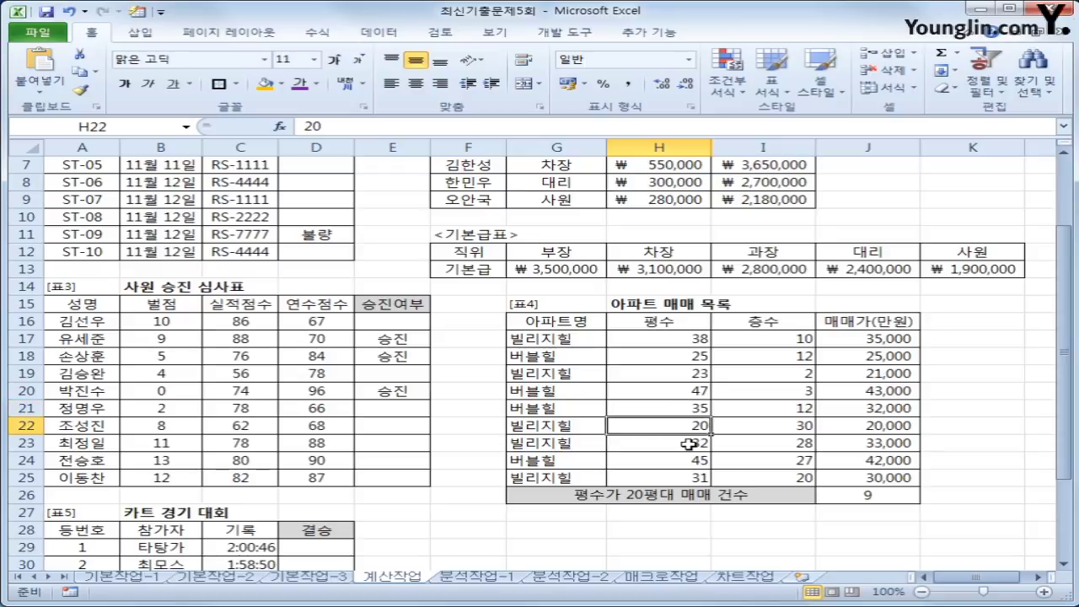
pyautogui.click(692, 442)
pyautogui.click(691, 460)
pyautogui.click(687, 478)
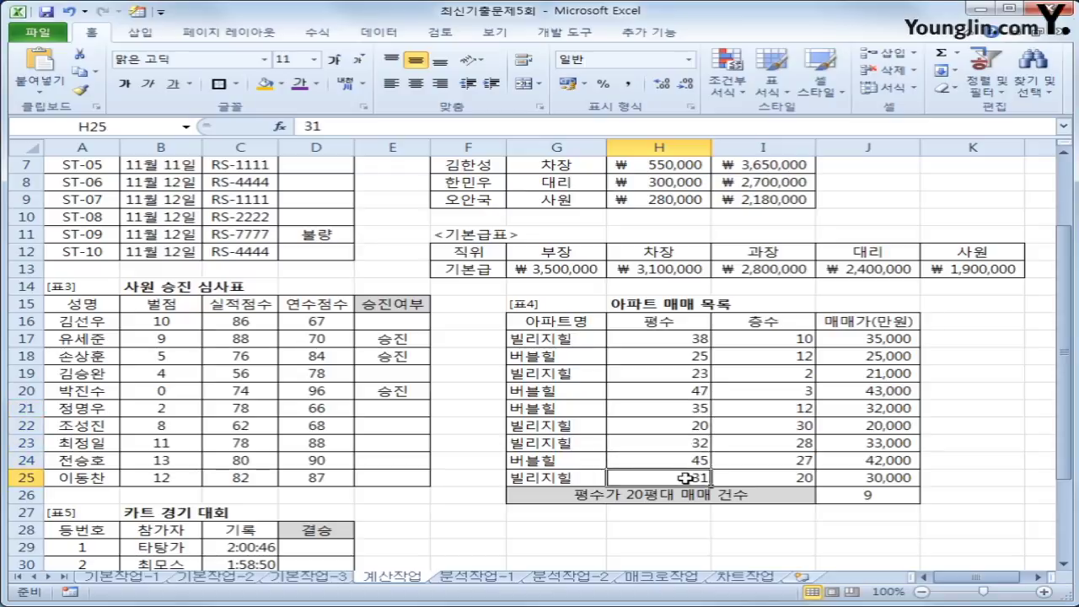
pyautogui.moveTo(689, 338); pyautogui.dragTo(666, 478)
pyautogui.click(860, 494)
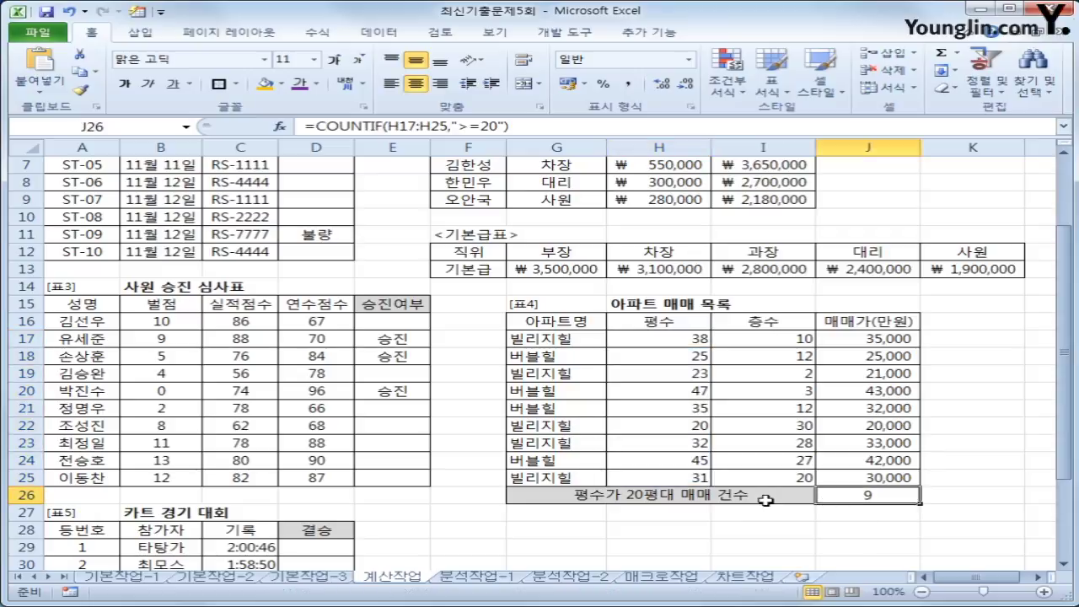
pyautogui.click(690, 479)
pyautogui.click(689, 461)
pyautogui.click(689, 443)
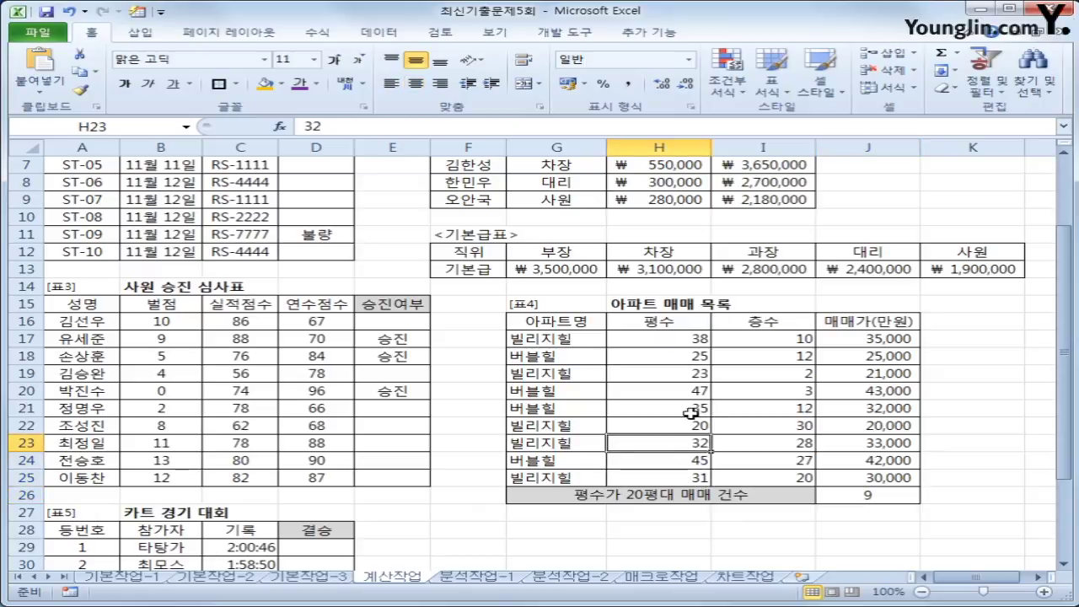
pyautogui.click(690, 412)
pyautogui.click(689, 393)
pyautogui.click(686, 340)
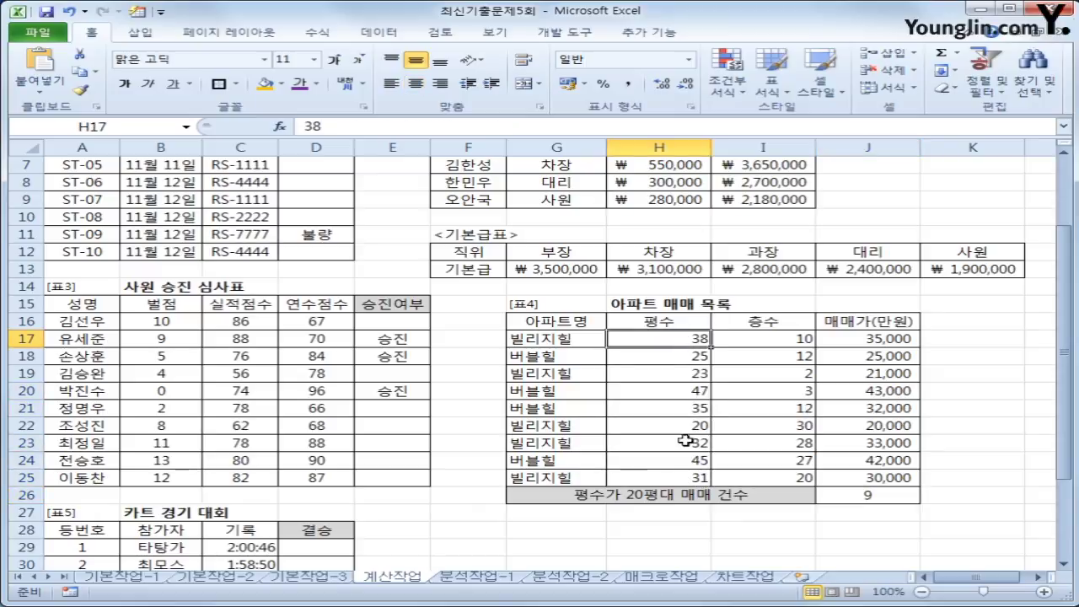
# Extend the J26 formula by subtracting COUNTIF(H17:H25,">=30") from the existing count
pyautogui.click(869, 496)
pyautogui.moveTo(322, 126); pyautogui.dragTo(537, 127)
pyautogui.hotkey('ctrl', 'c')
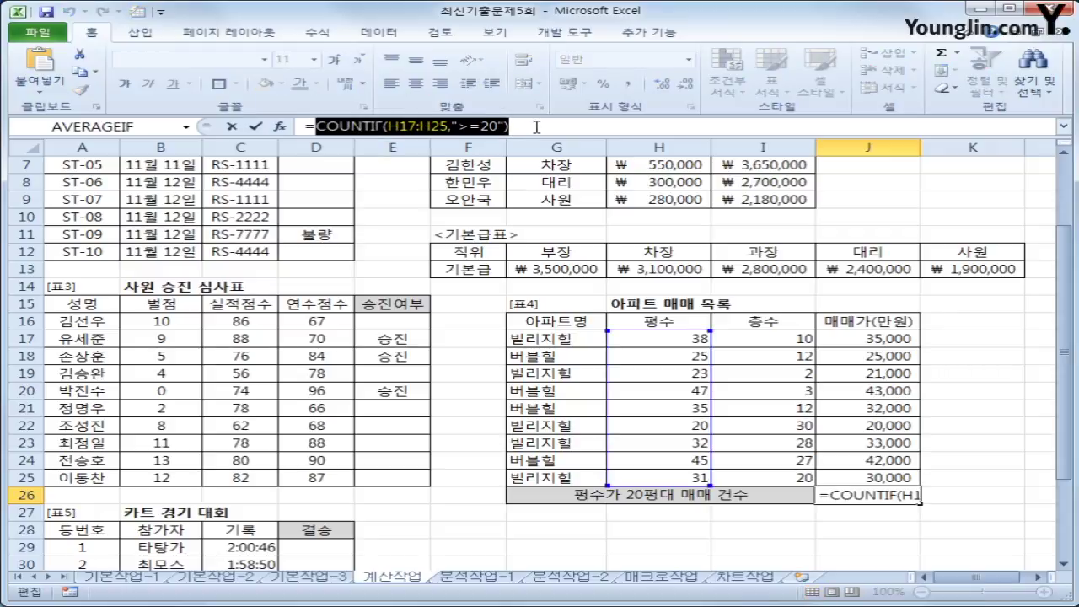
pyautogui.click(537, 126)
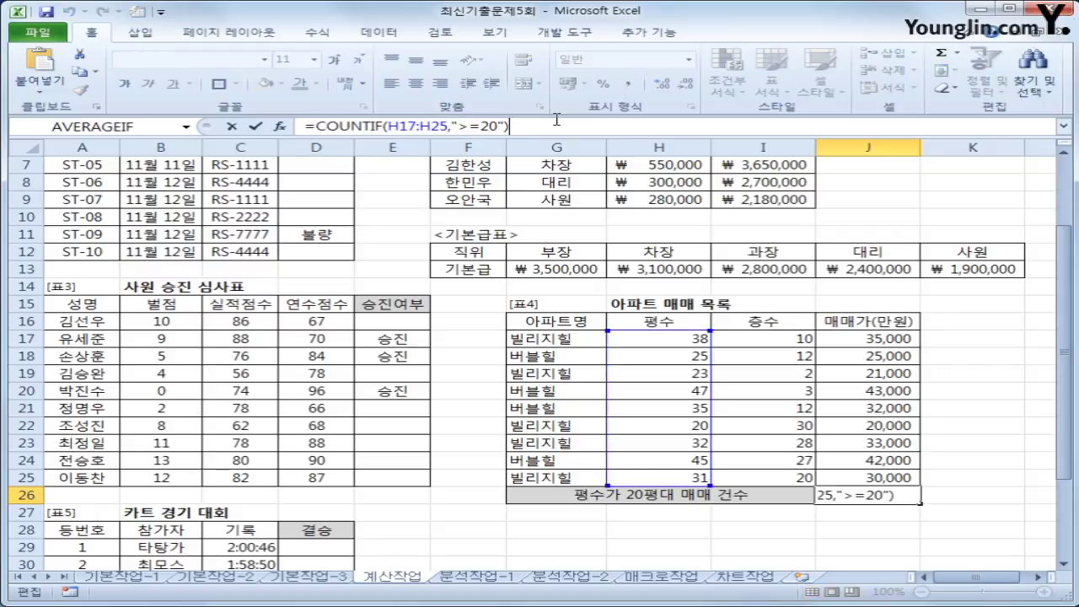
pyautogui.write('-')
pyautogui.hotkey('ctrl', 'v')
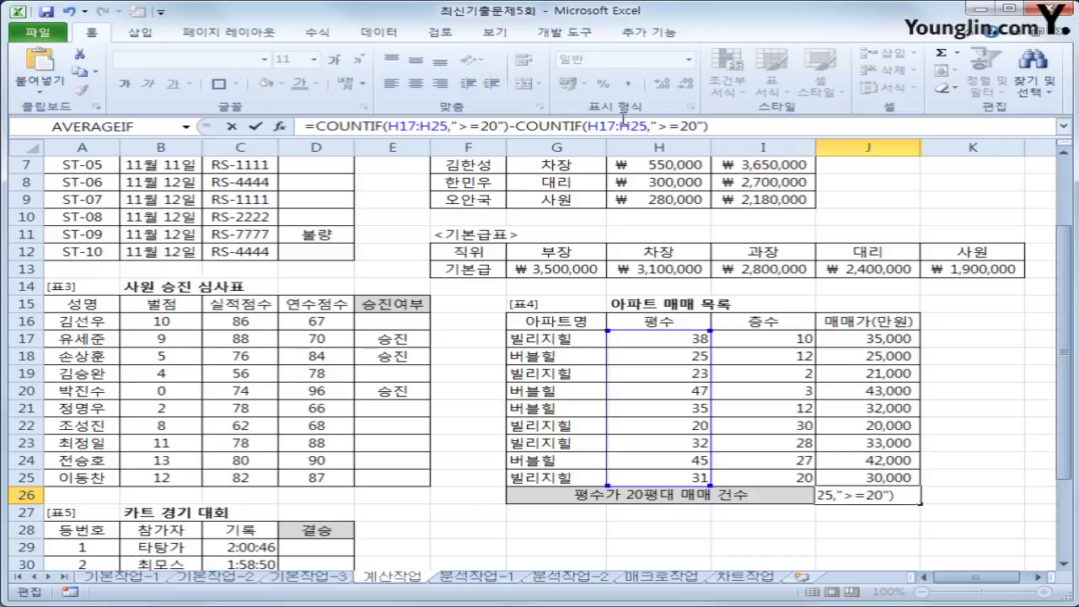
pyautogui.moveTo(682, 127); pyautogui.dragTo(690, 126)
pyautogui.write('3')
pyautogui.press('Return')
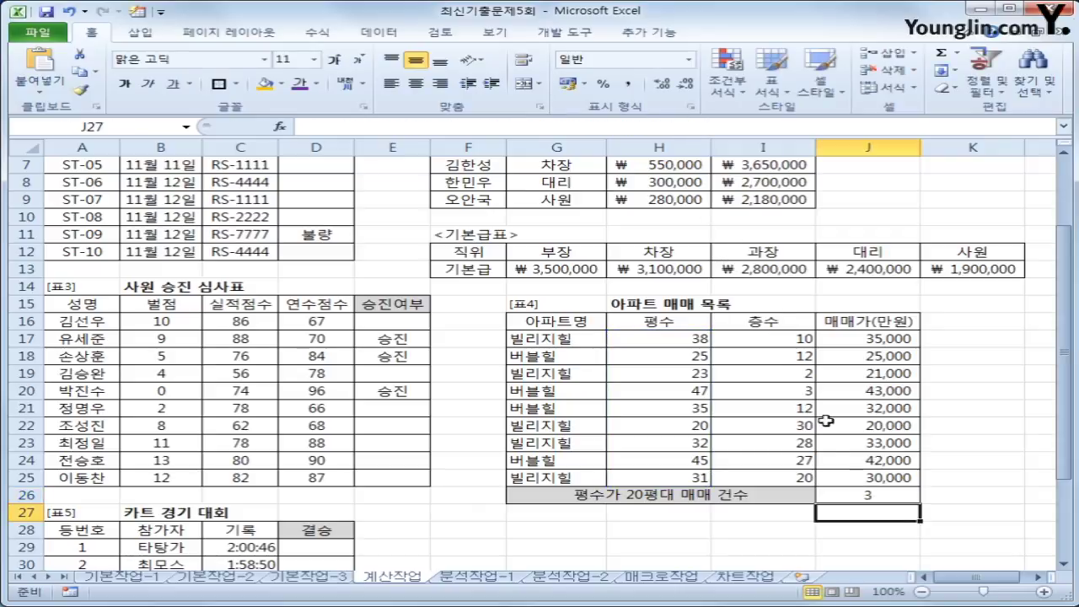
pyautogui.click(856, 493)
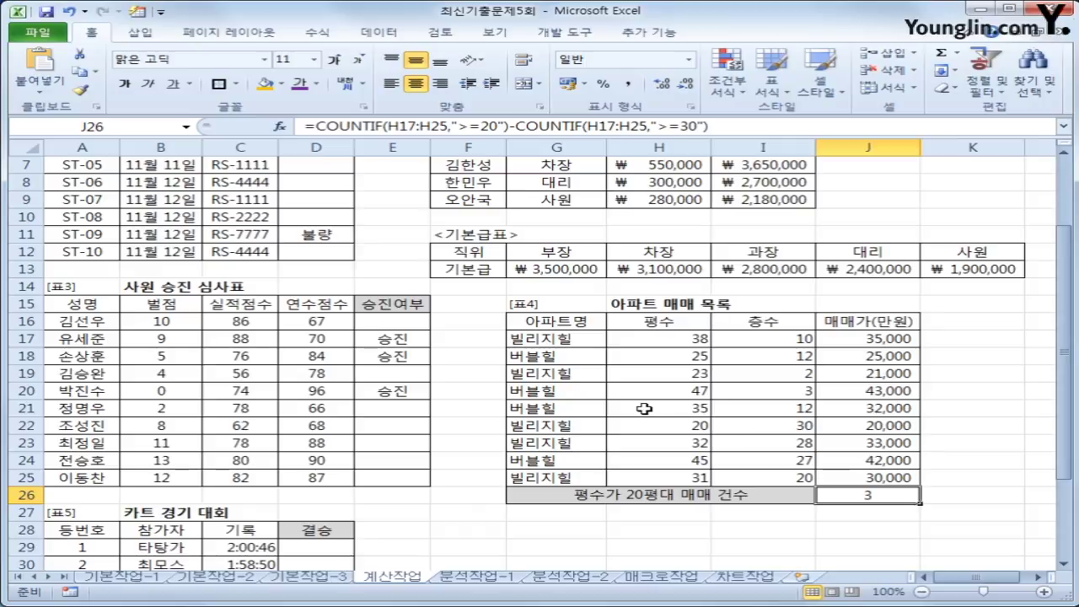
# Start a RANK formula in D29 of the 카트 경기 대회 table, ranking C29 within the absolute range $C$29:$C$36
pyautogui.scroll(-2, 524, 510)
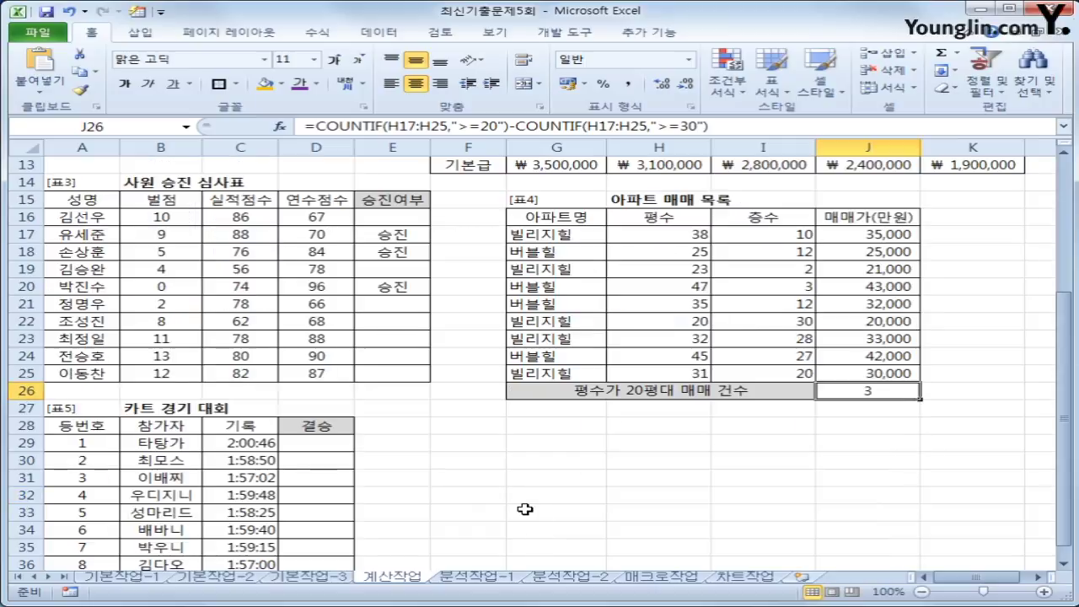
pyautogui.click(308, 448)
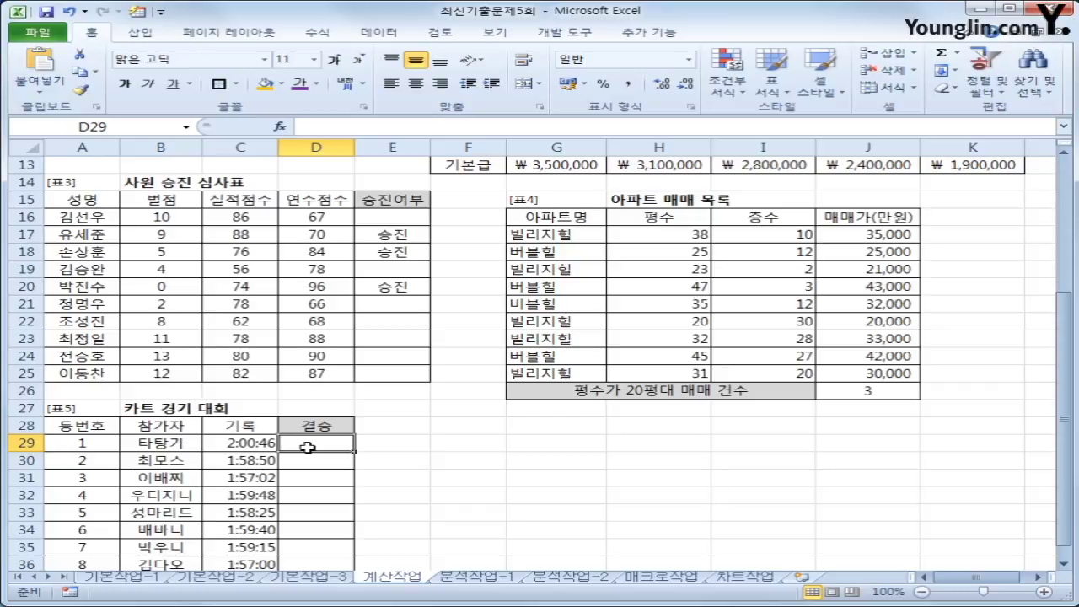
pyautogui.scroll(-2, 308, 448)
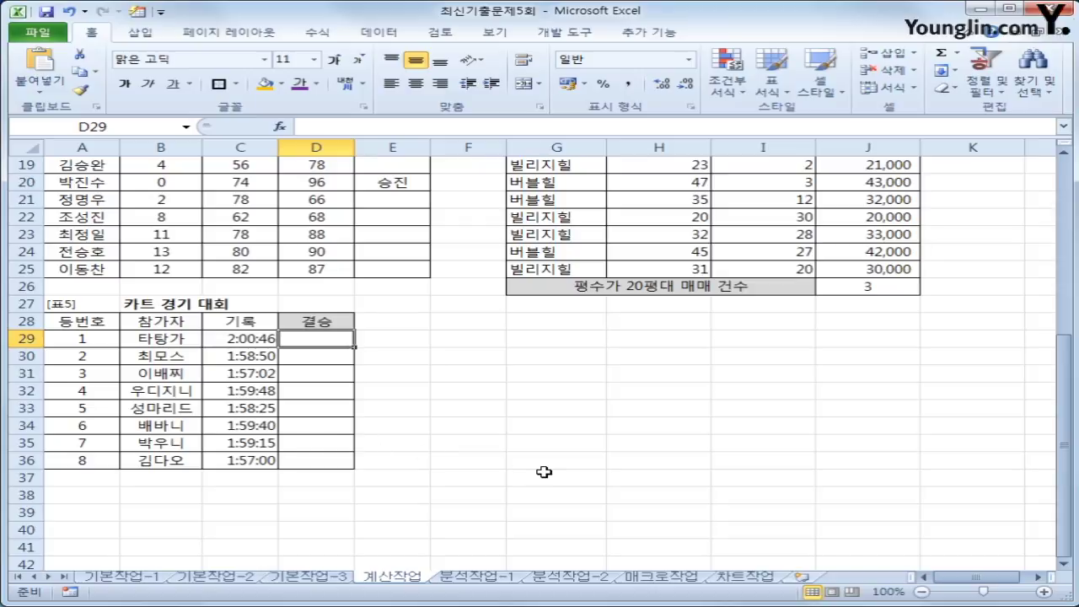
pyautogui.write('=rank(')
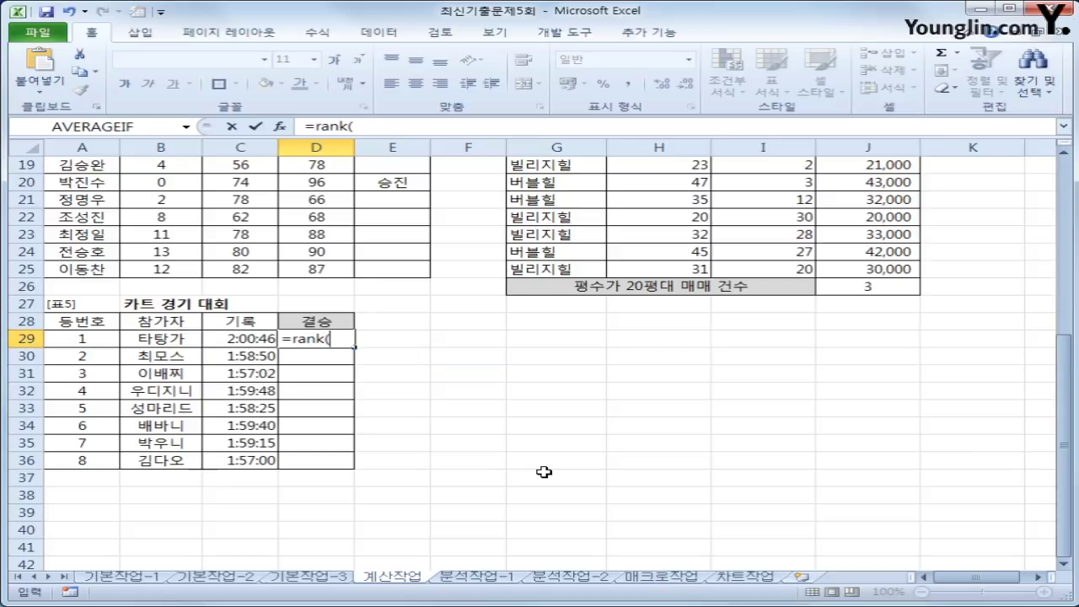
pyautogui.press('Left')
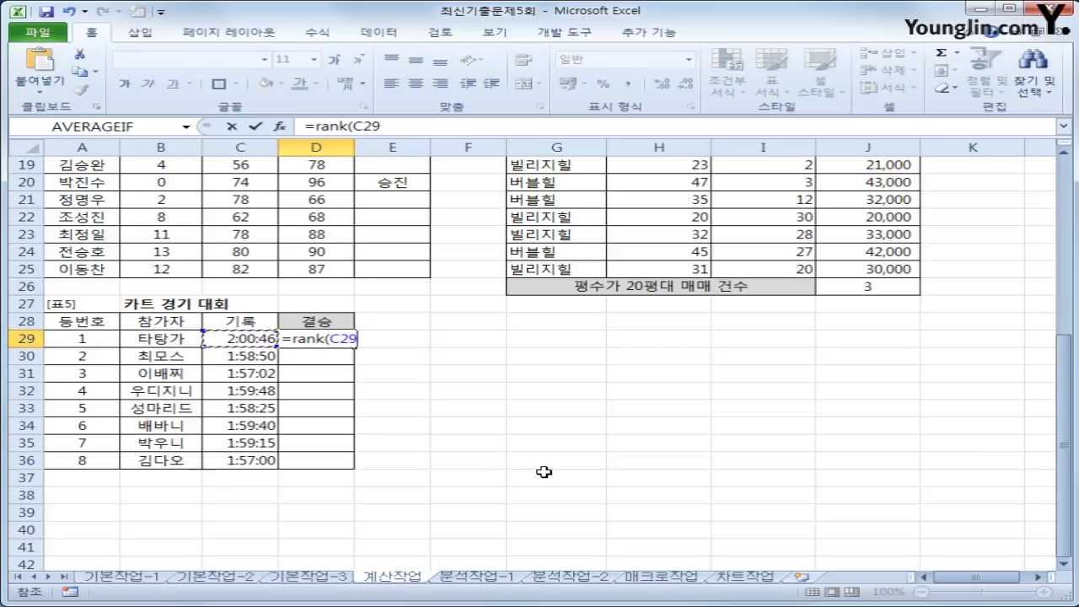
pyautogui.write(',')
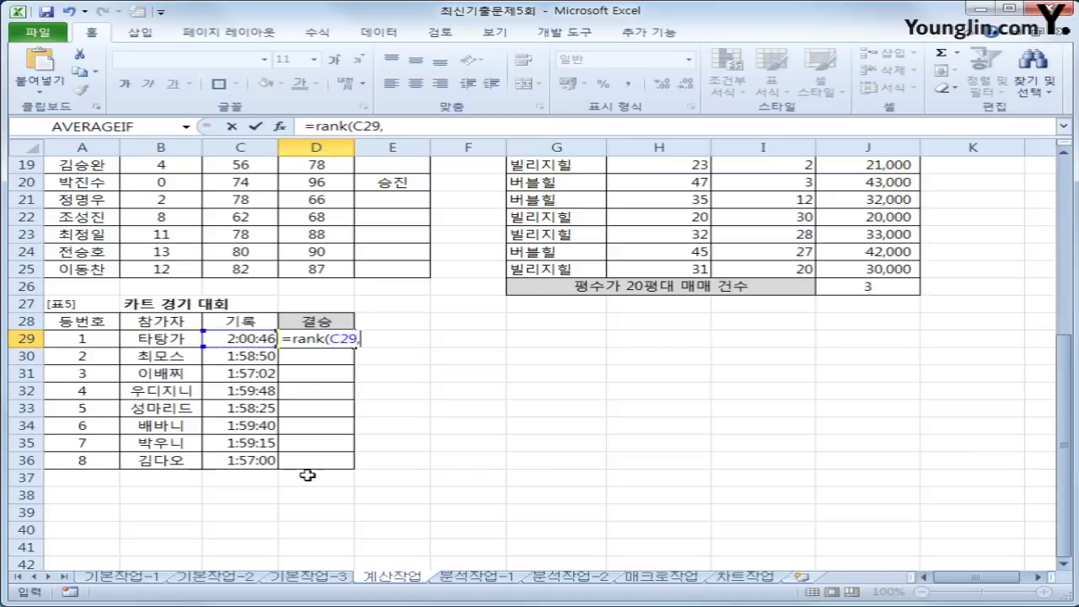
pyautogui.moveTo(257, 460); pyautogui.dragTo(253, 339)
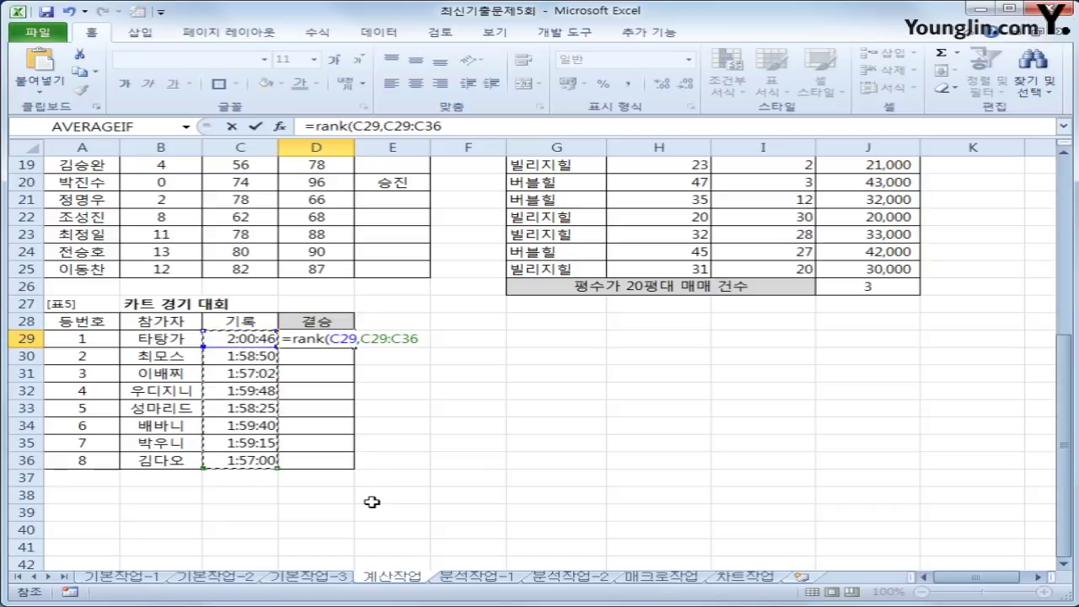
pyautogui.press('F4')
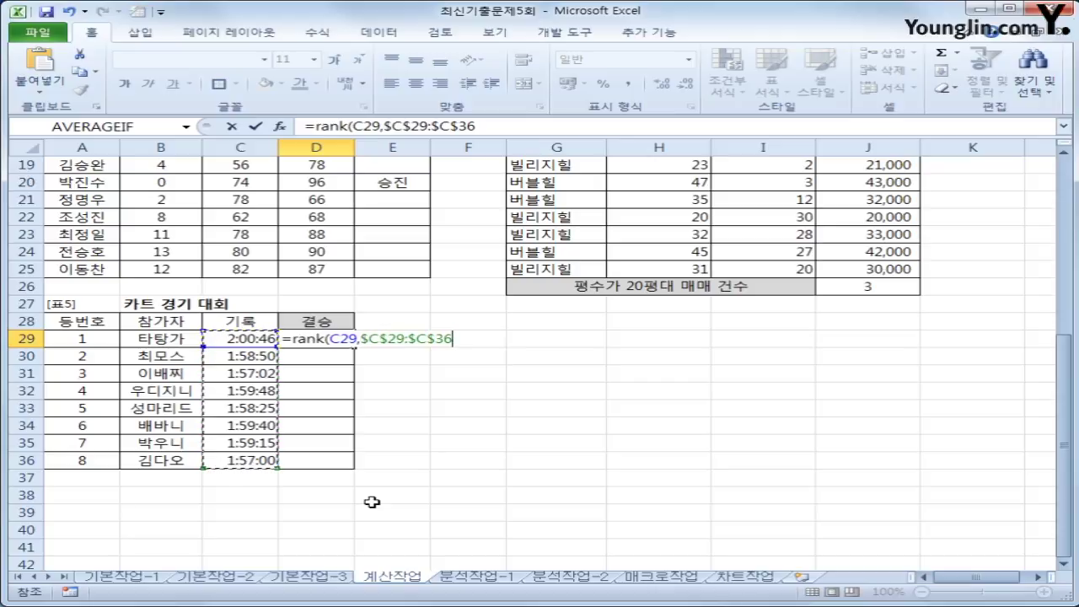
# Complete the D29 RANK formula with ascending order 1 and fill it down through D36
pyautogui.write(',')
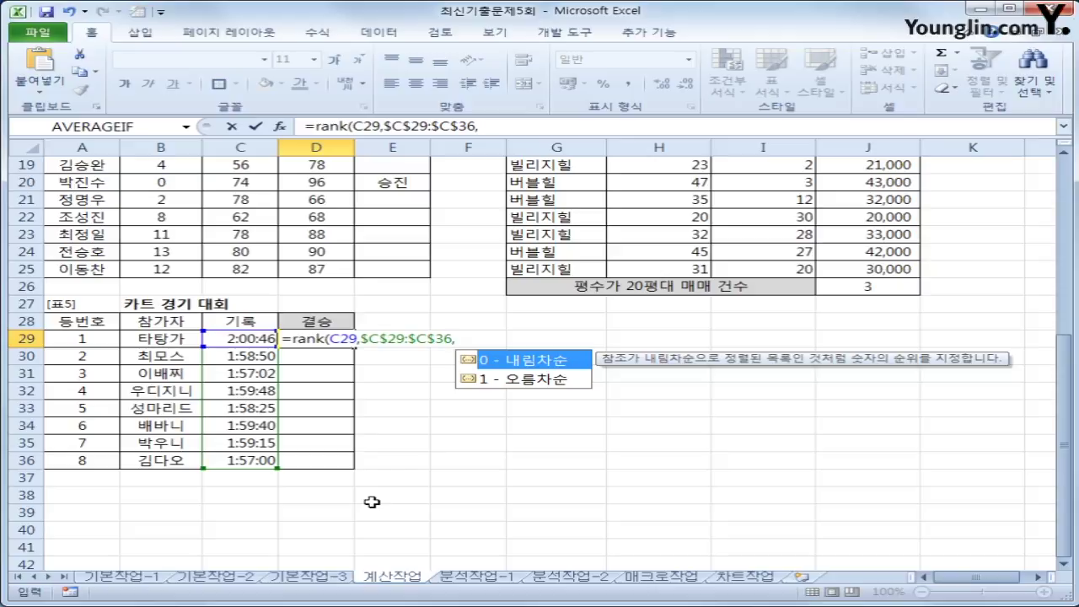
pyautogui.click(517, 380)
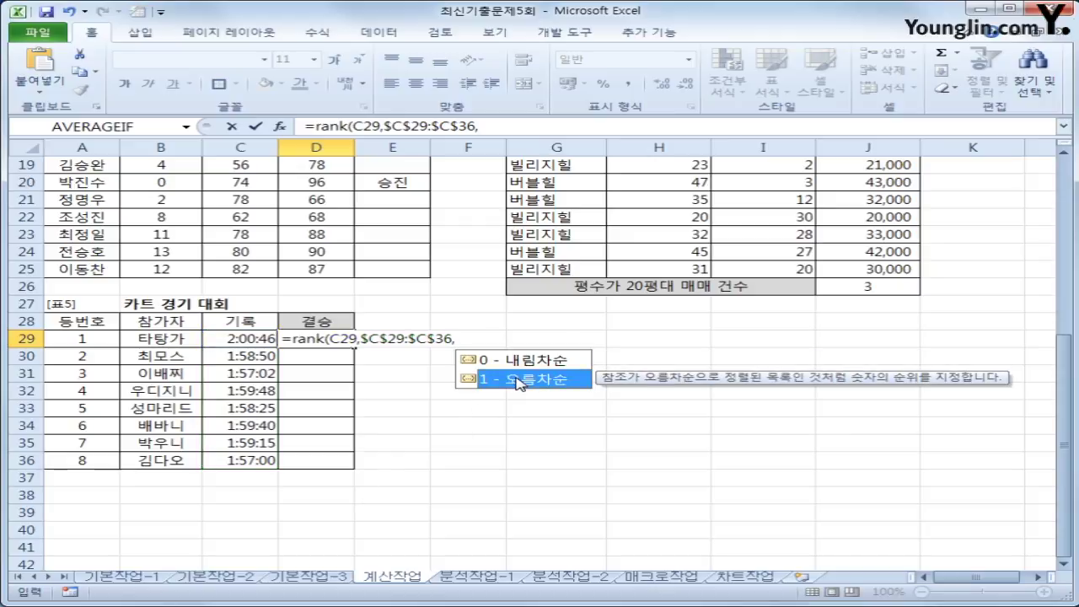
pyautogui.doubleClick(516, 379)
pyautogui.write(')')
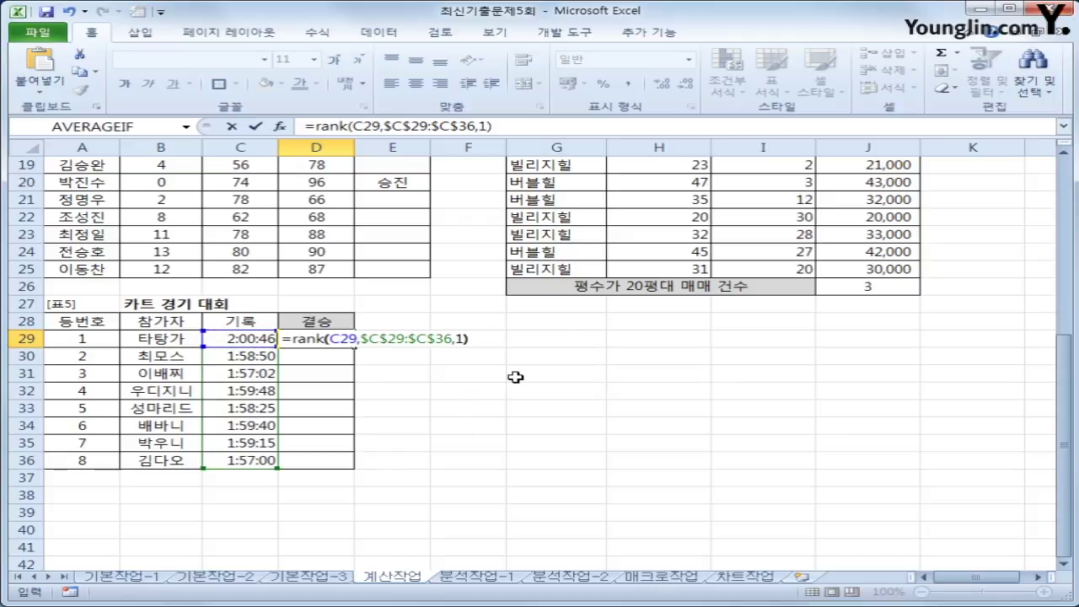
pyautogui.press('Return')
pyautogui.press('Up')
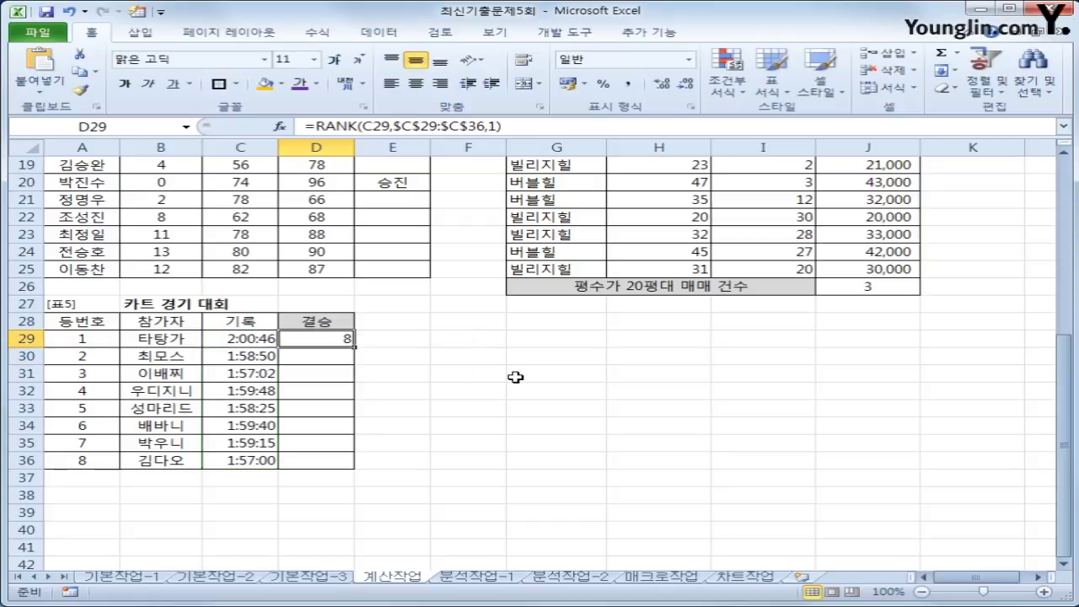
pyautogui.moveTo(354, 345); pyautogui.dragTo(360, 469)
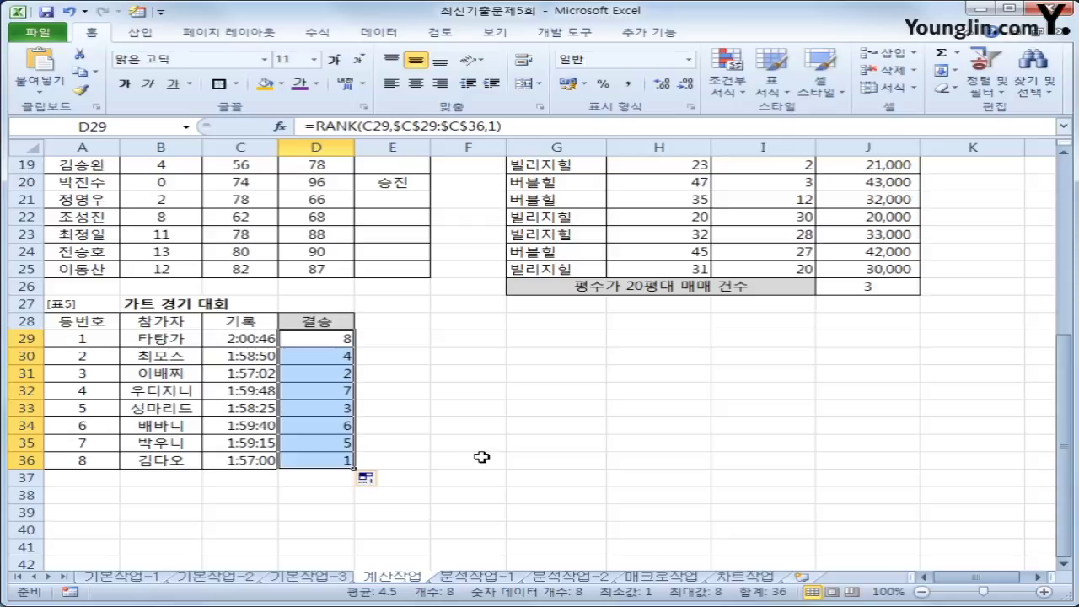
# Wrap the RANK formula in D29 in an IF function that tests whether the rank is <=2
pyautogui.click(321, 341)
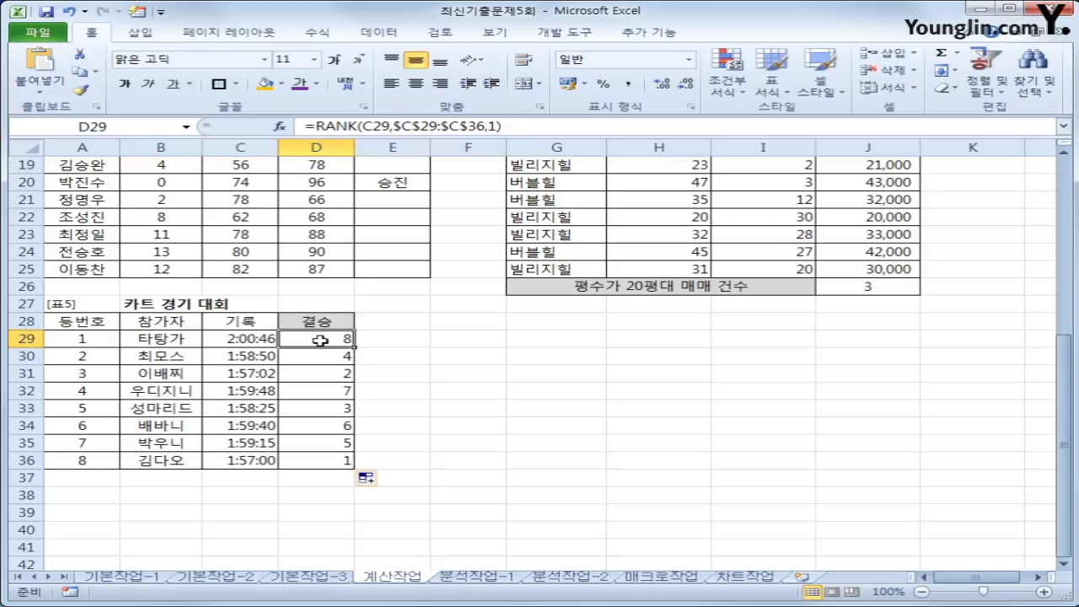
pyautogui.click(313, 127)
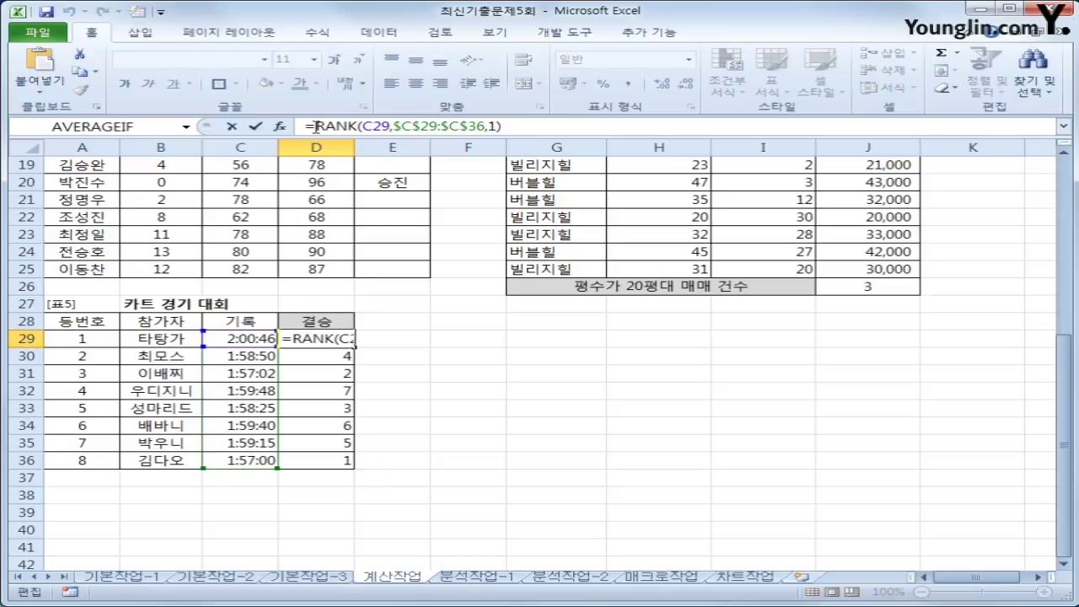
pyautogui.press('BackSpace')
pyautogui.write('if(')
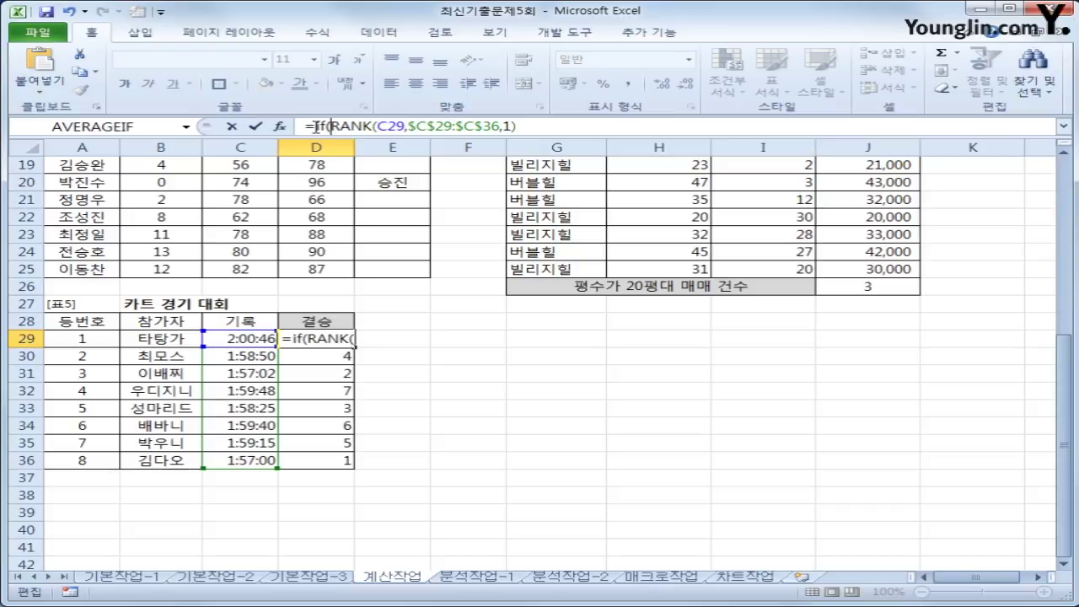
pyautogui.click(557, 128)
pyautogui.write('<')
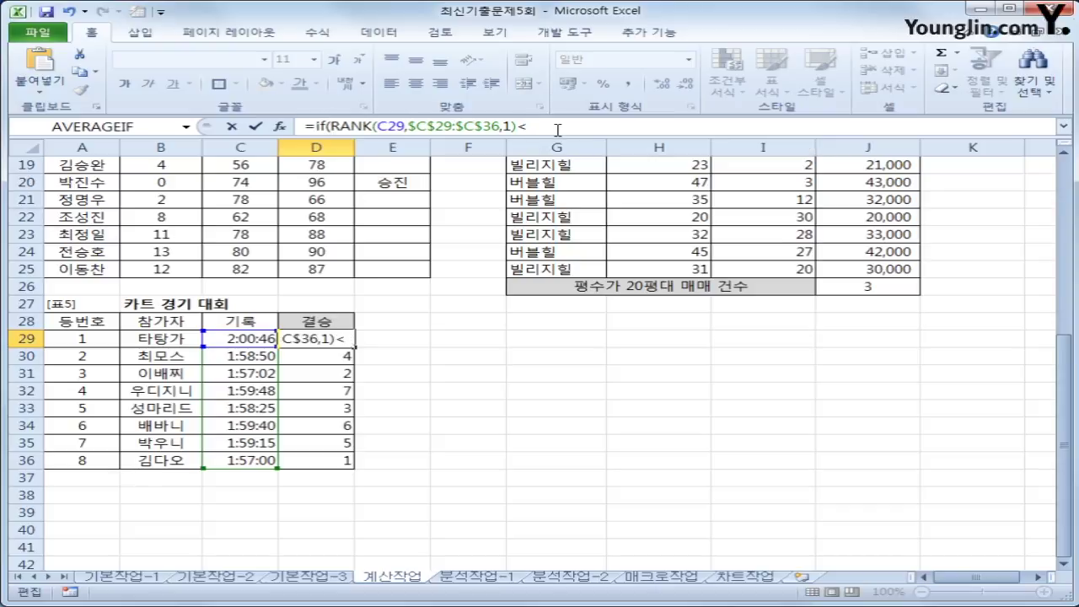
pyautogui.write('=2,"')
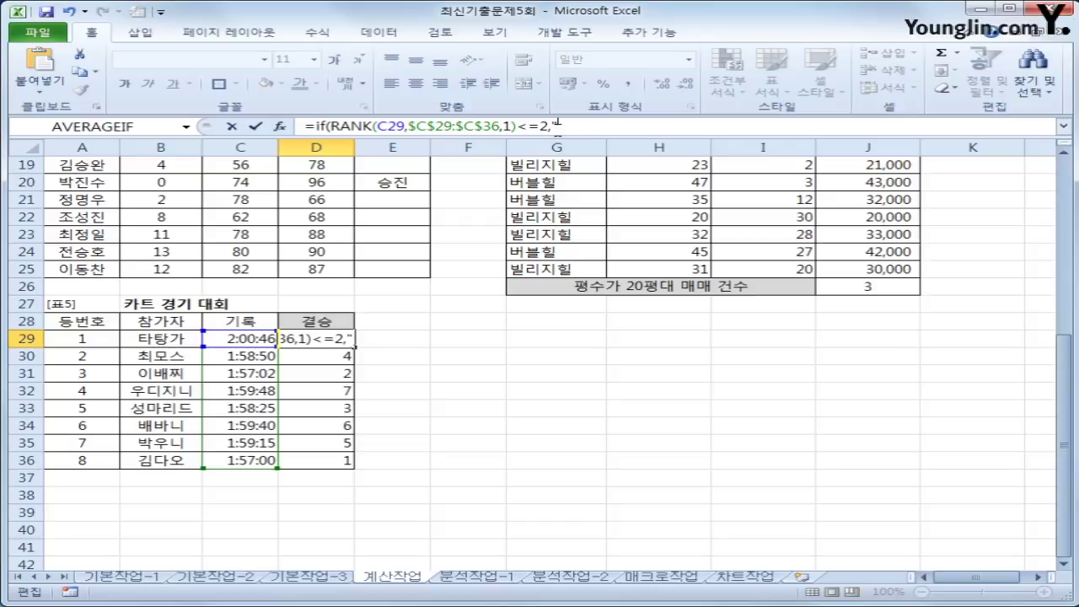
# Finish the D29 IF formula with "결승진출" if true and "" if false, and fill it down through D36
pyautogui.write('결')
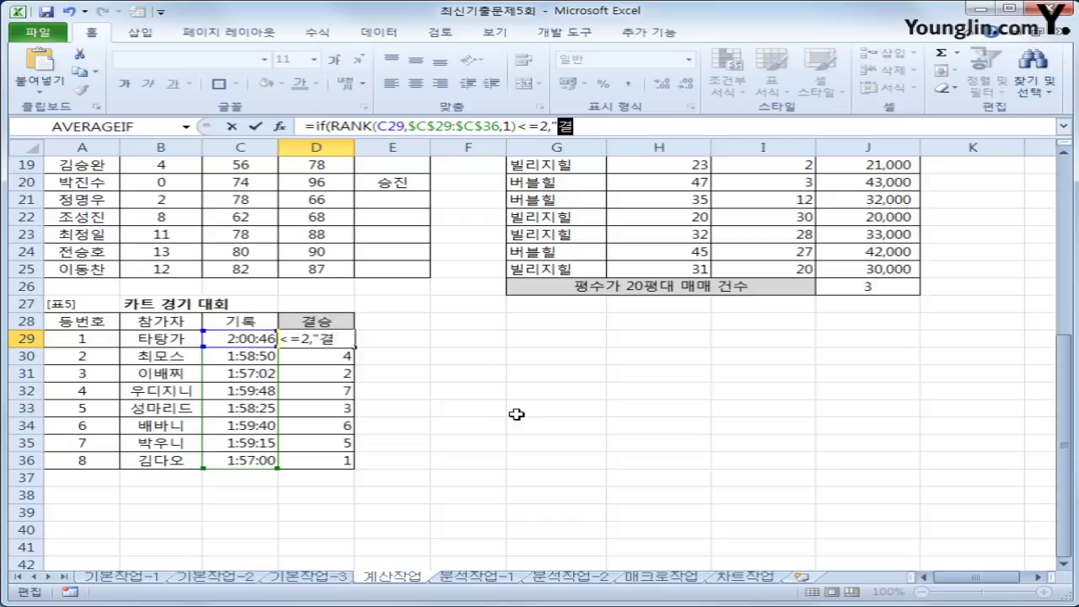
pyautogui.write('승진출",')
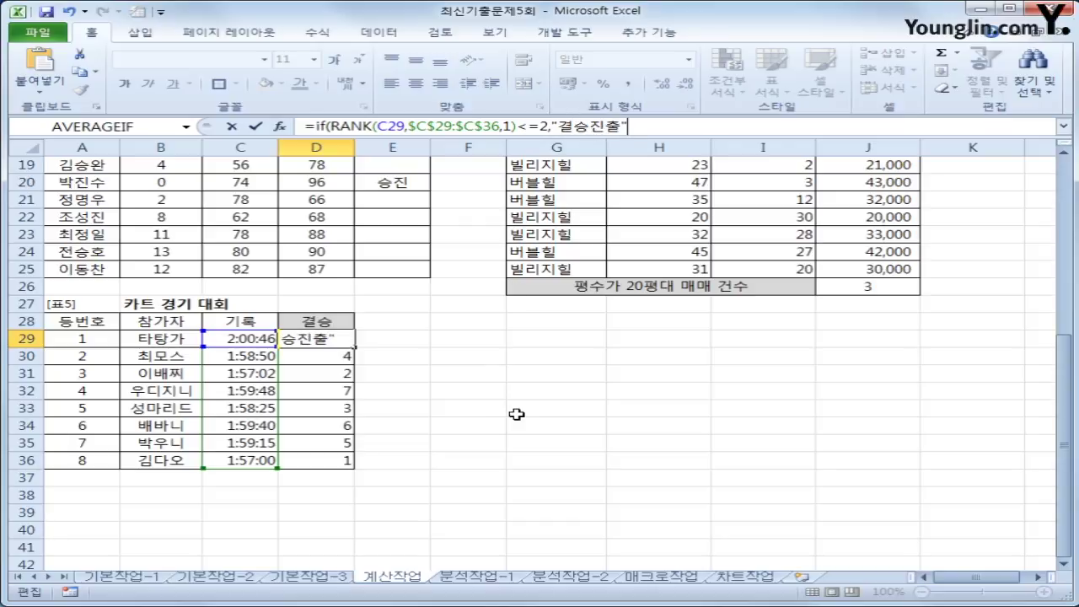
pyautogui.write('"")')
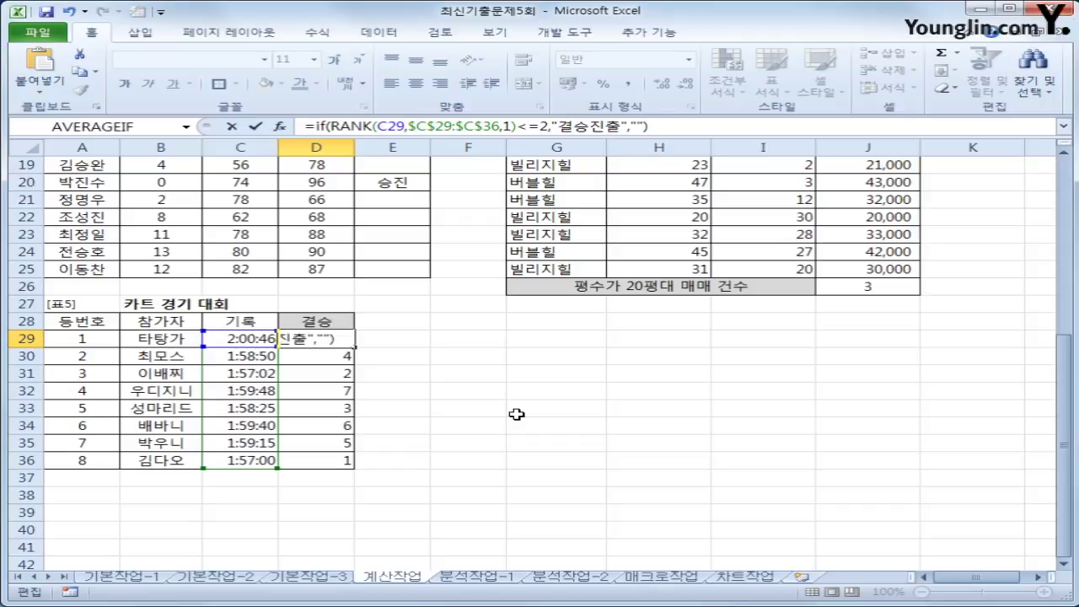
pyautogui.press('Return')
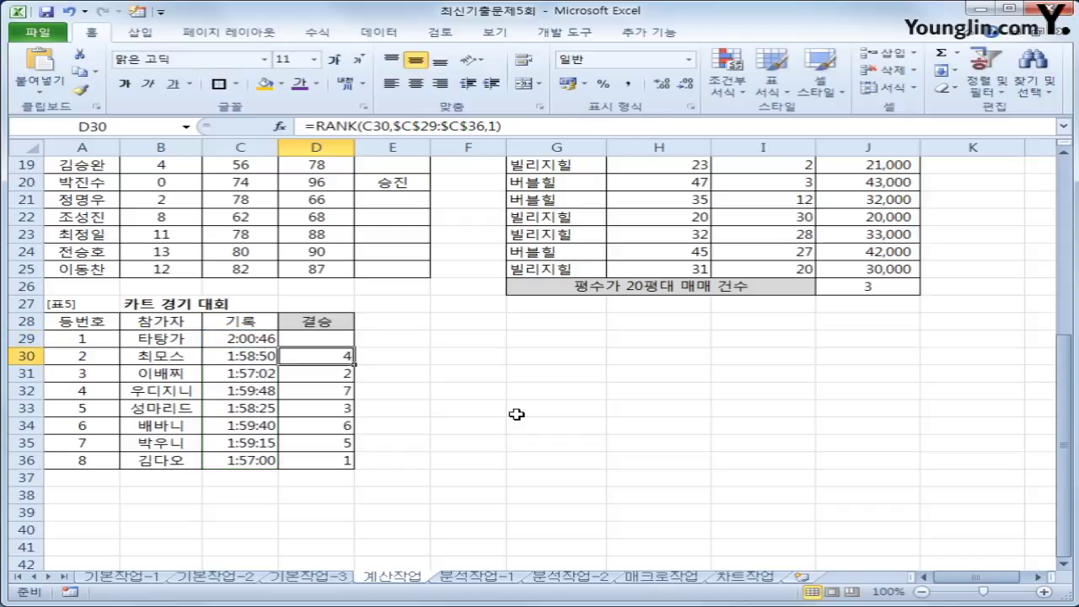
pyautogui.click(346, 339)
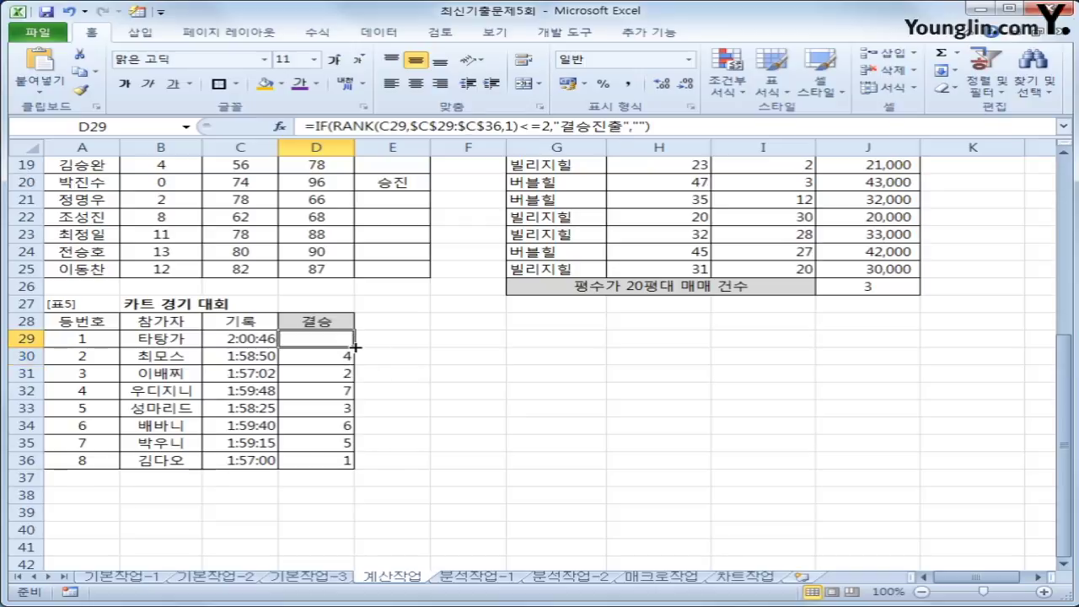
pyautogui.moveTo(354, 345); pyautogui.dragTo(357, 470)
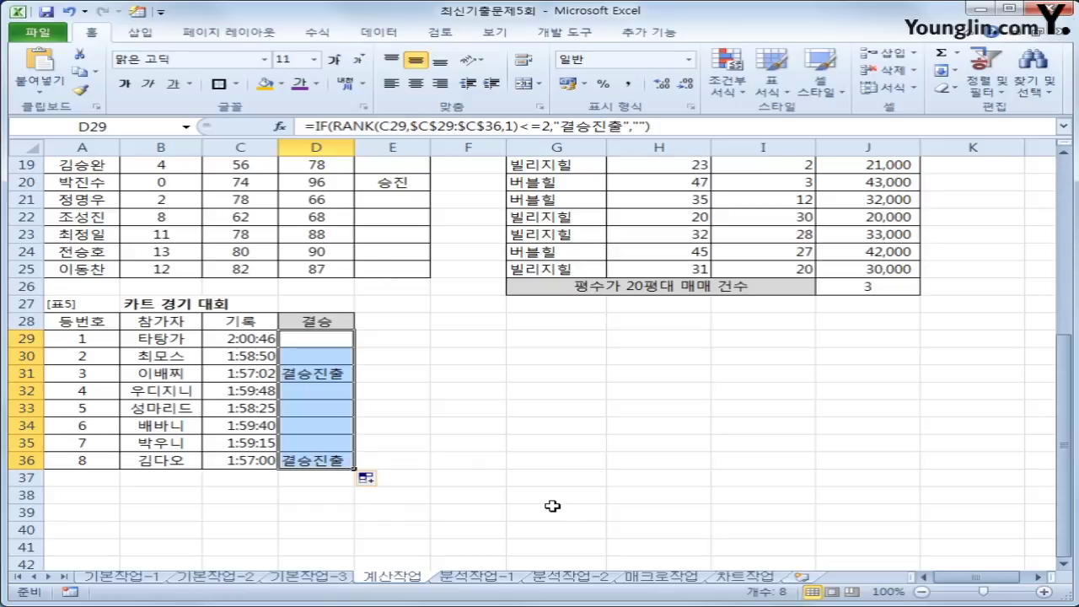
# On the 분석작업-1 sheet, create a pivot table from A3:E22, placed on the existing worksheet at A28
pyautogui.click(491, 577)
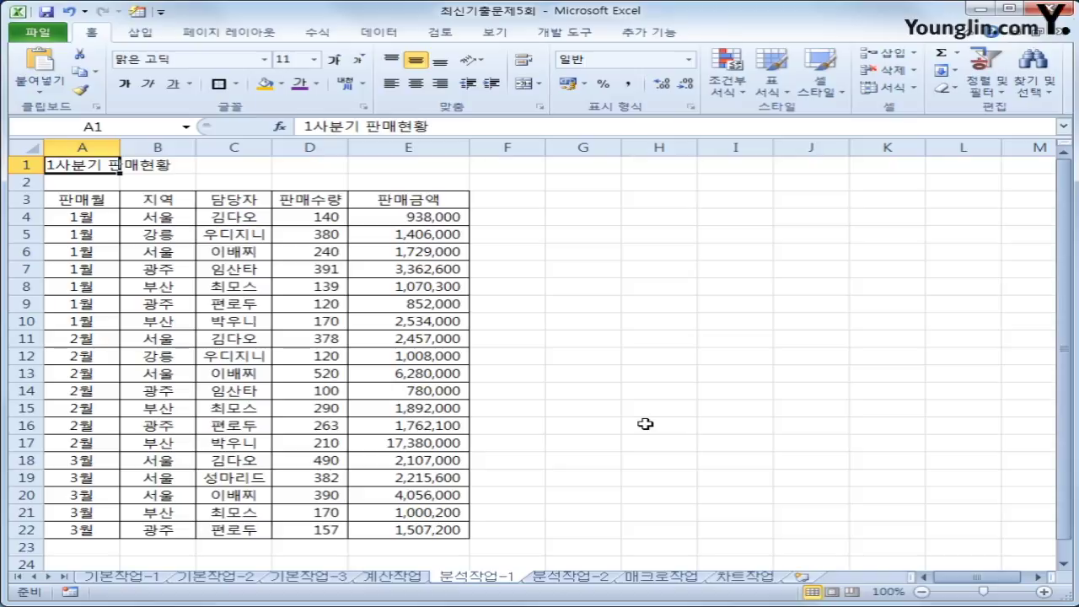
pyautogui.click(142, 230)
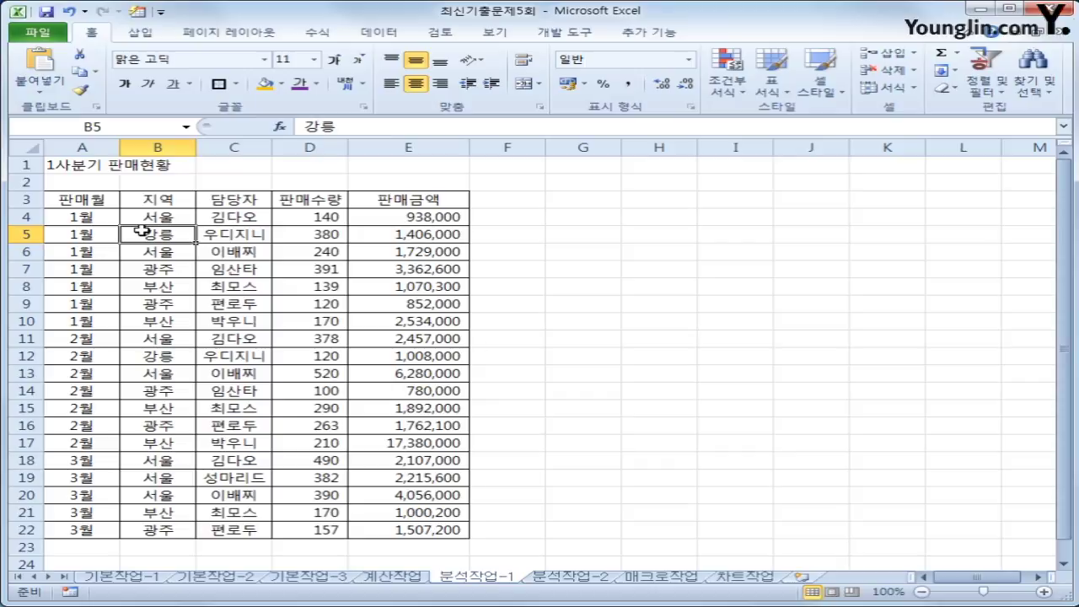
pyautogui.click(140, 32)
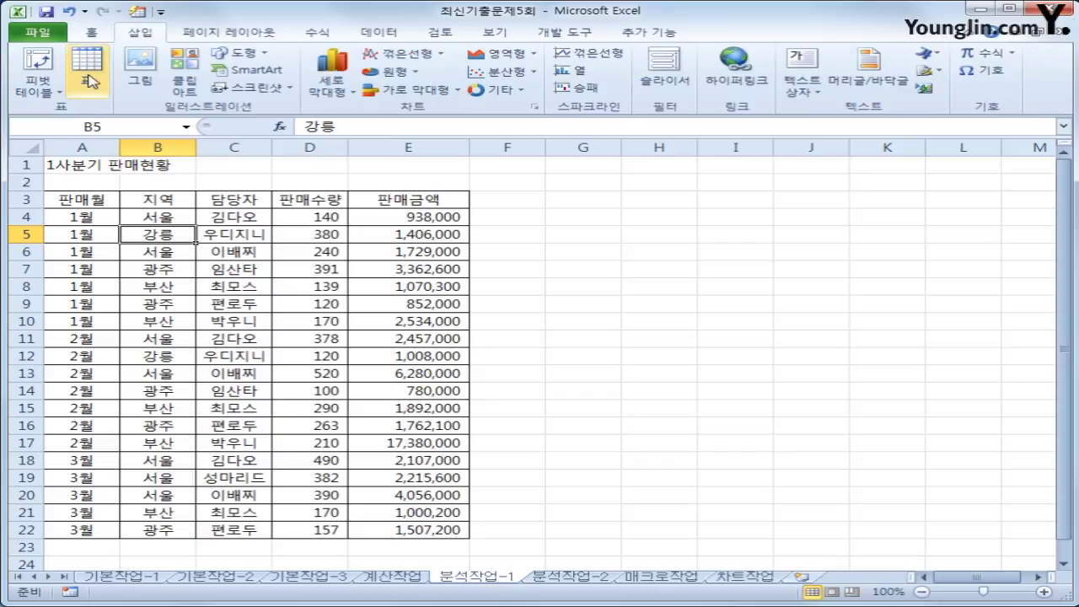
pyautogui.click(44, 76)
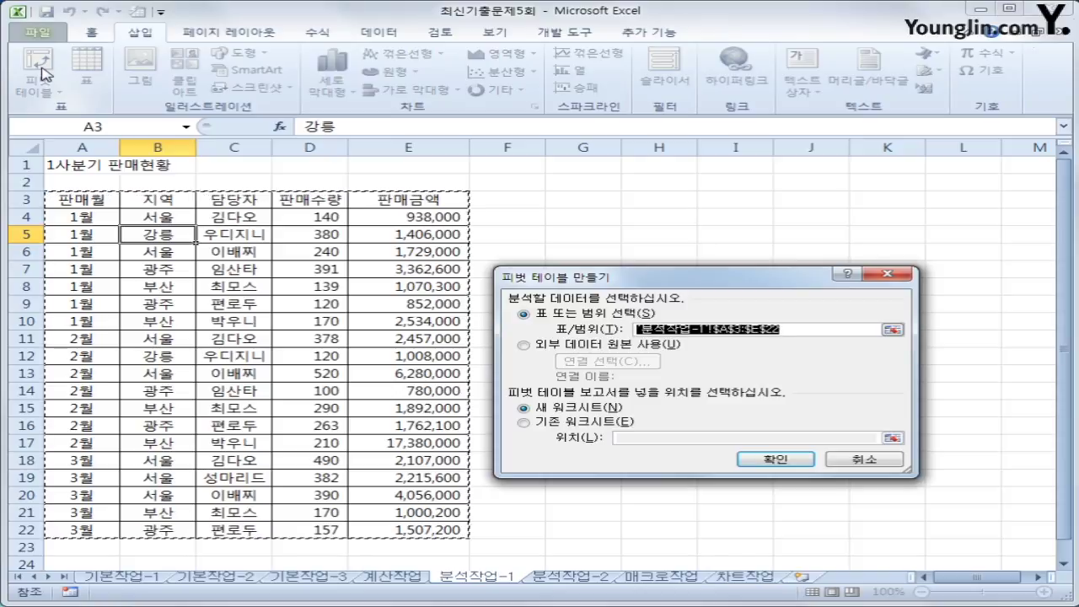
pyautogui.click(541, 422)
pyautogui.click(638, 438)
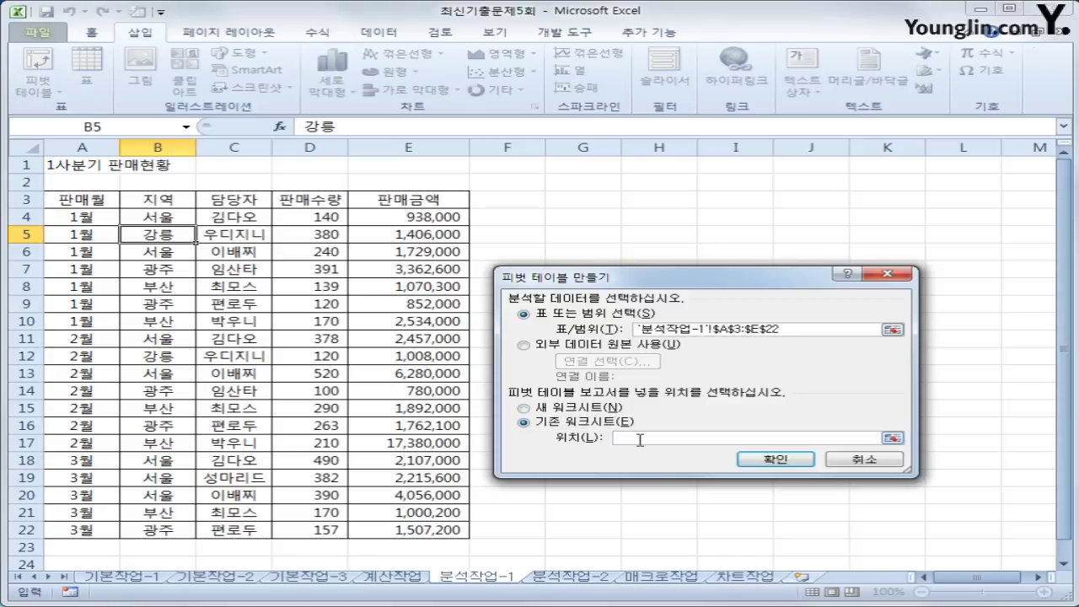
pyautogui.scroll(-2, 125, 511)
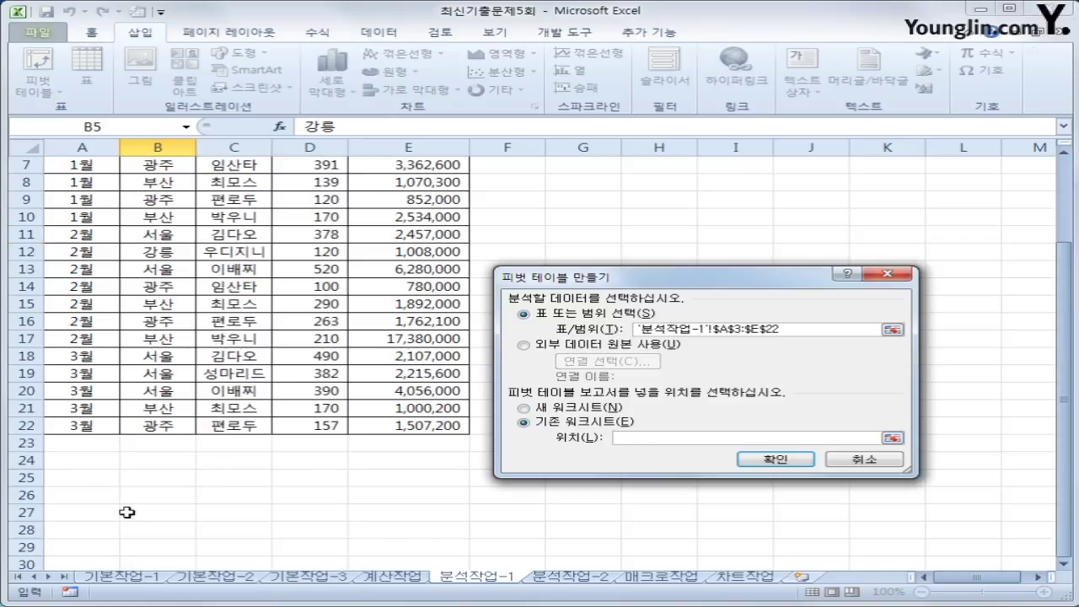
pyautogui.click(63, 532)
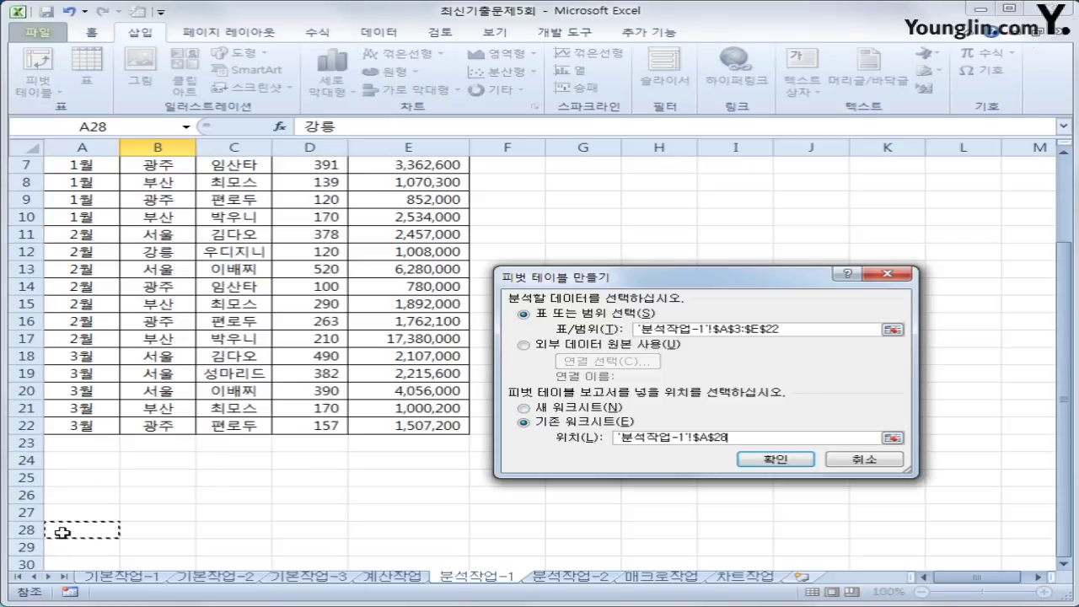
pyautogui.click(759, 457)
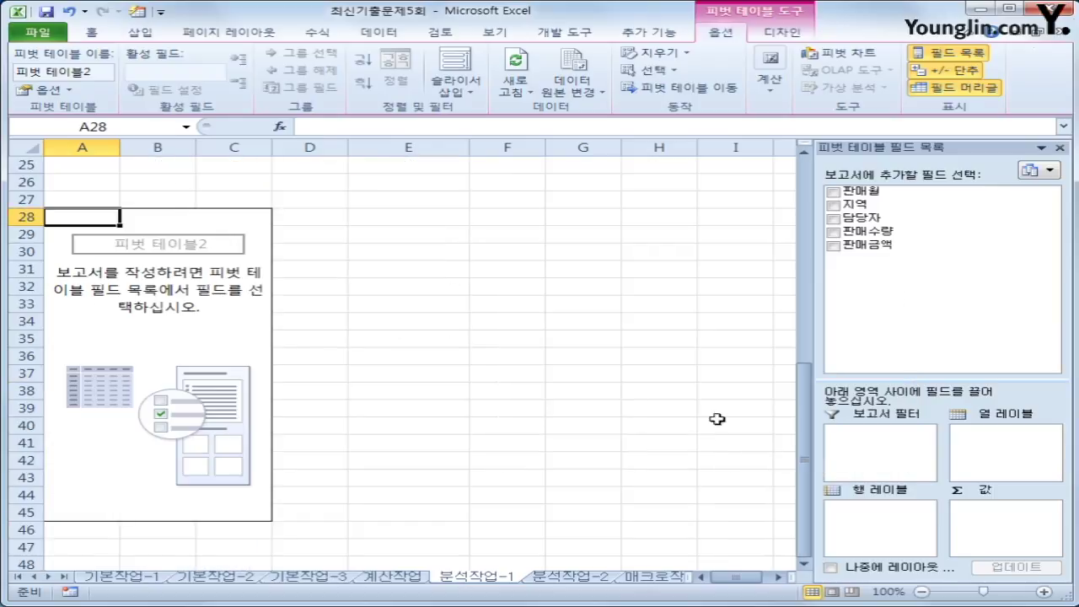
# Lay out the pivot table with 담당자 as report filter, 지역 as row labels, and 판매수량 and 판매금액 as values
pyautogui.moveTo(928, 220); pyautogui.dragTo(893, 439)
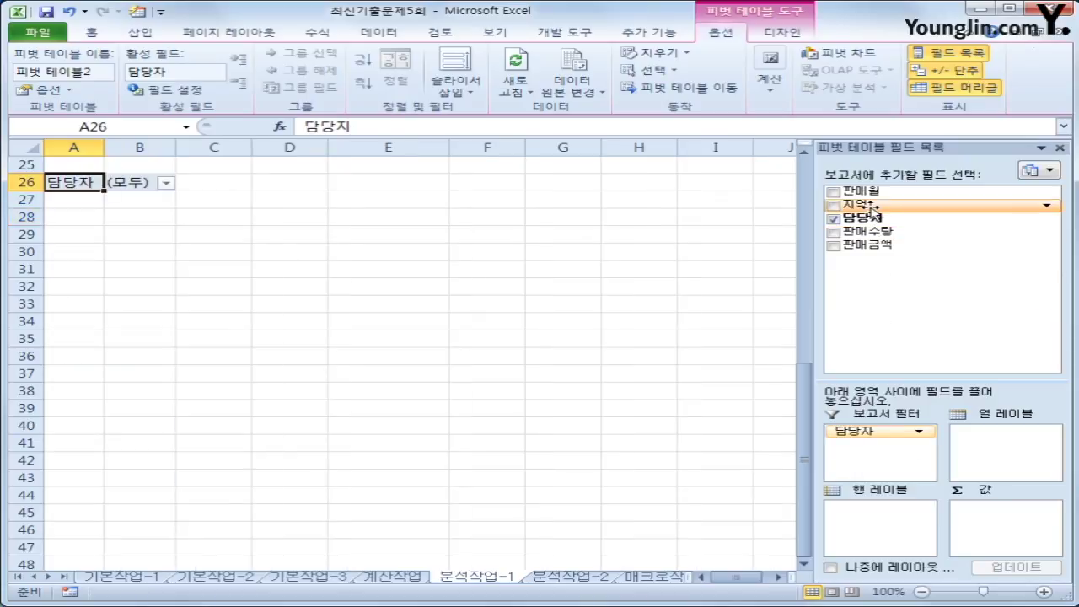
pyautogui.moveTo(873, 206); pyautogui.dragTo(915, 538)
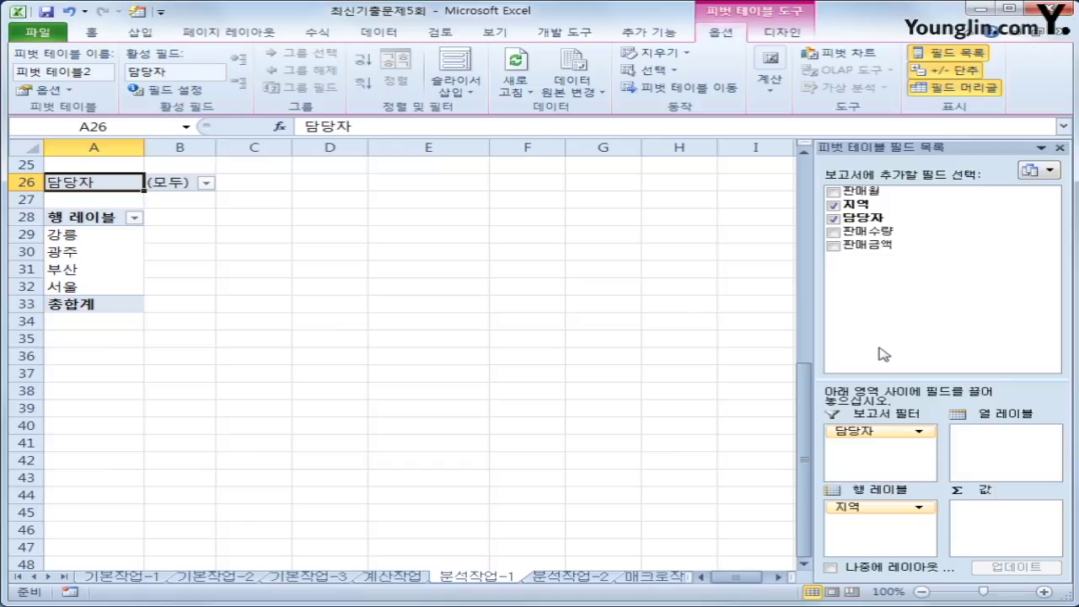
pyautogui.moveTo(877, 232); pyautogui.dragTo(997, 519)
pyautogui.moveTo(885, 245); pyautogui.dragTo(1004, 545)
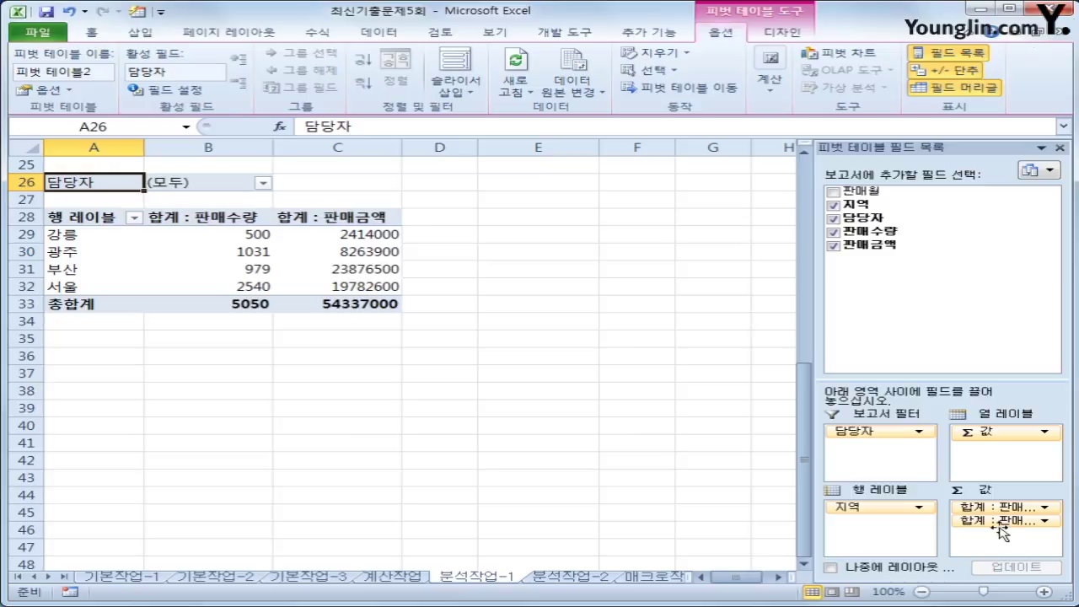
# Set the summary function of the 판매수량 and 판매금액 value fields to 평균
pyautogui.click(1006, 507)
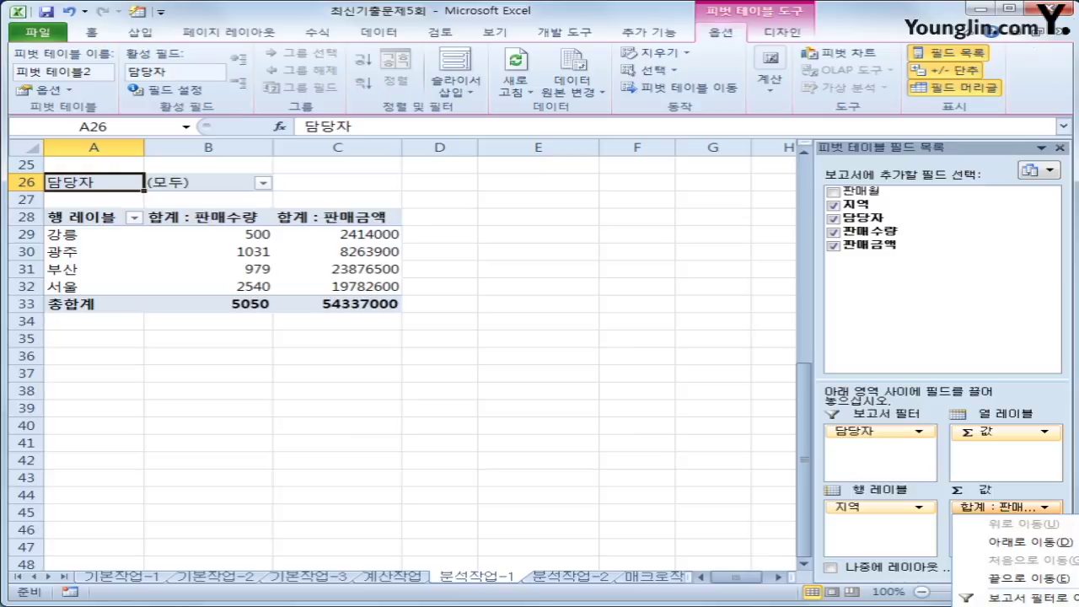
pyautogui.click(1020, 603)
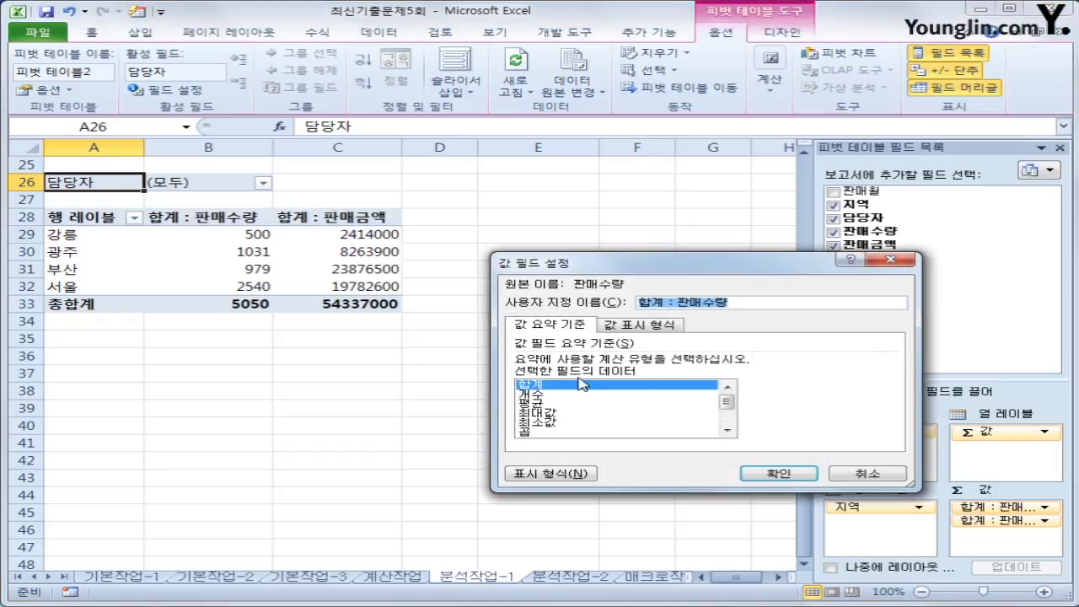
pyautogui.click(539, 405)
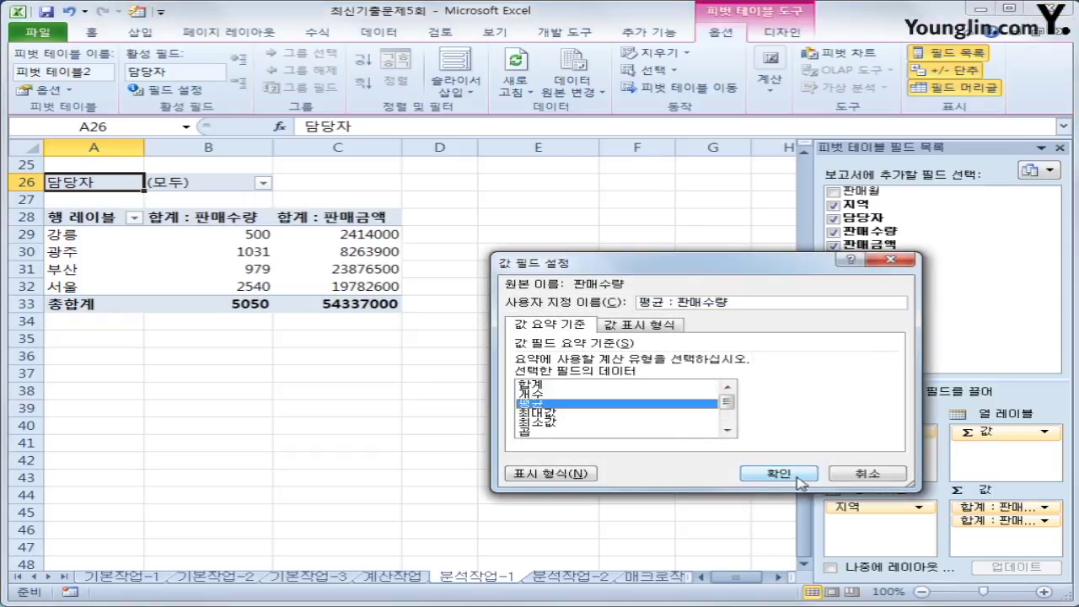
pyautogui.click(798, 477)
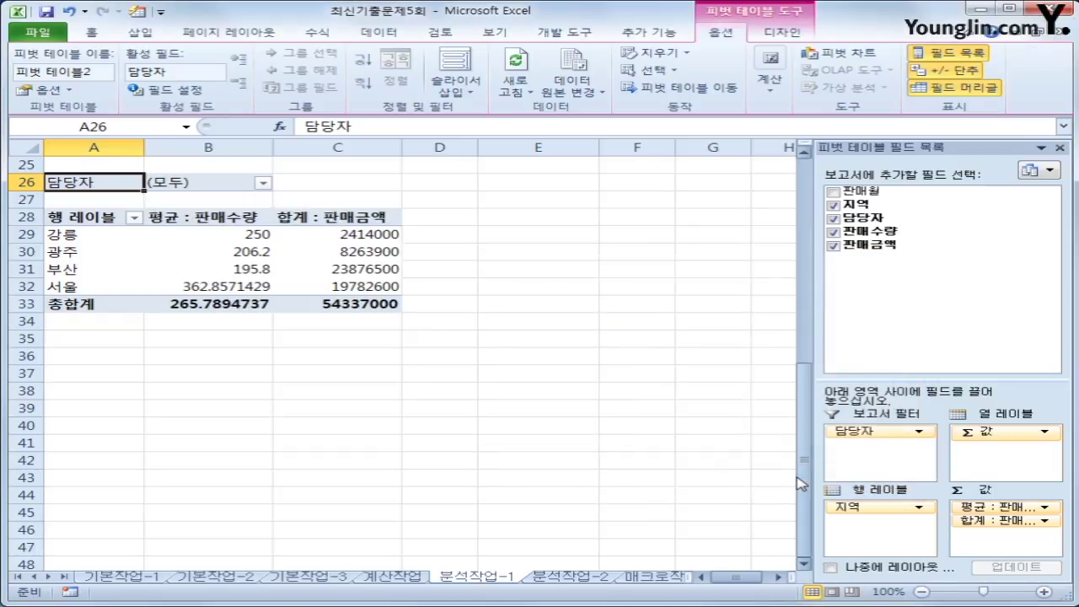
pyautogui.click(980, 524)
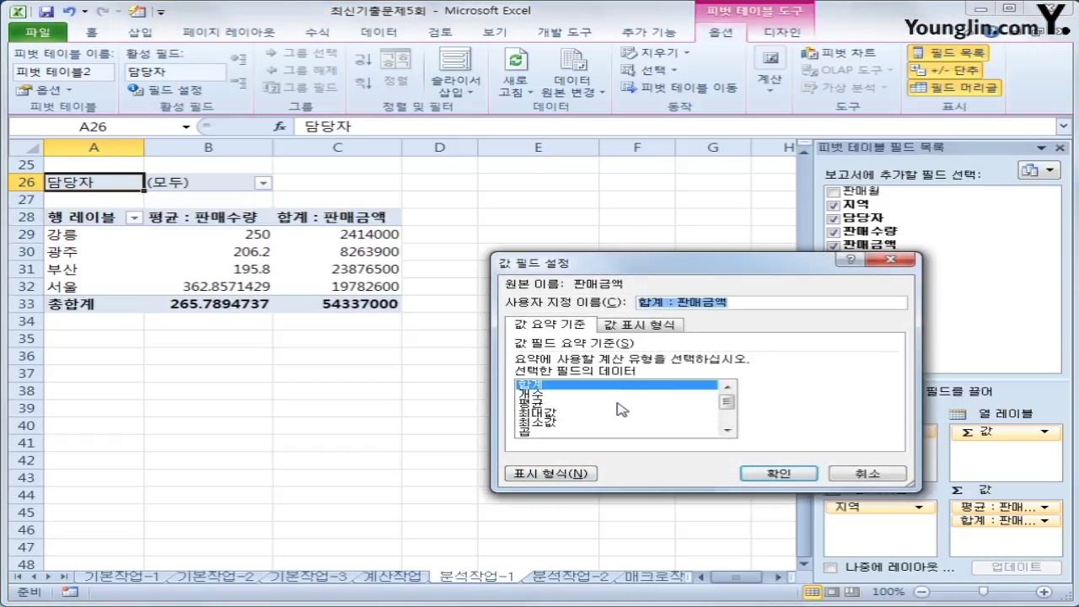
pyautogui.click(619, 404)
pyautogui.click(778, 473)
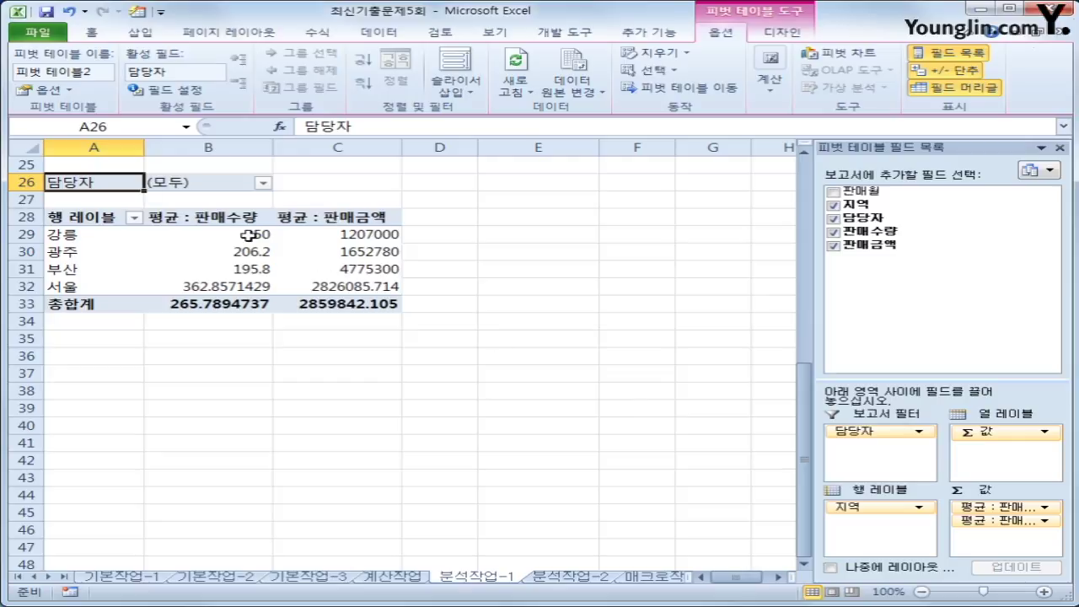
# Show the pivot table's report layout in outline form (개요 형식으로 표시)
pyautogui.moveTo(250, 235)
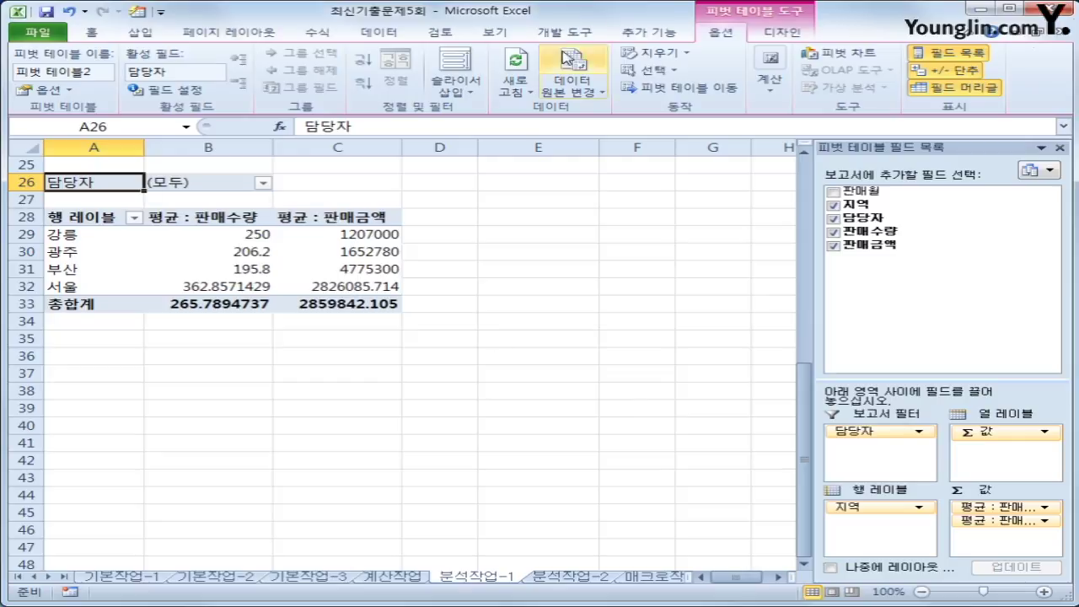
pyautogui.click(780, 35)
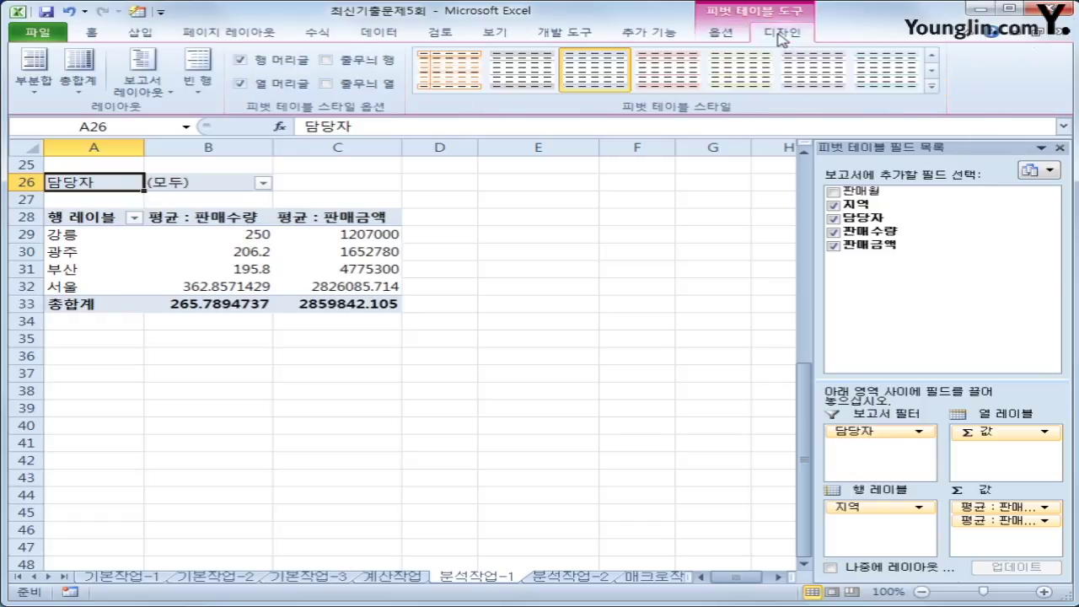
pyautogui.click(150, 91)
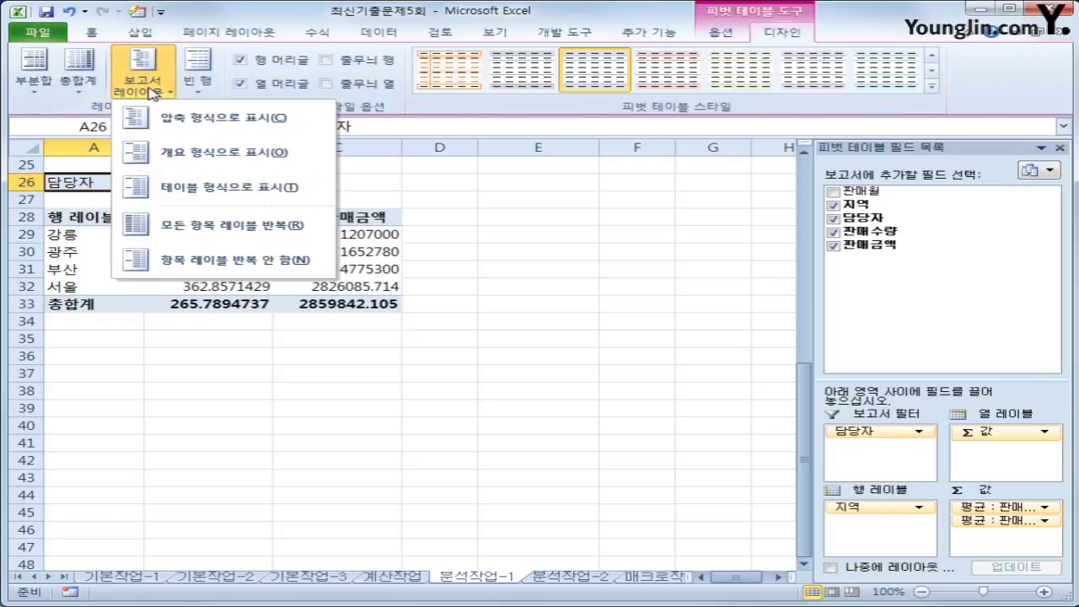
pyautogui.click(179, 157)
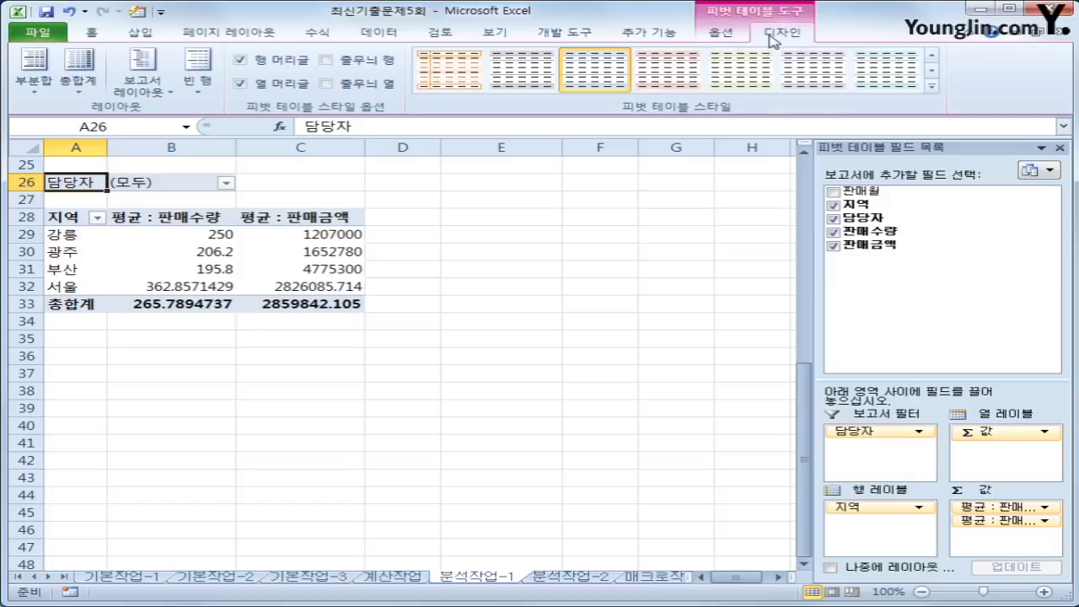
# Apply the purple pivot table style from the first row of the 보통 group
pyautogui.click(933, 88)
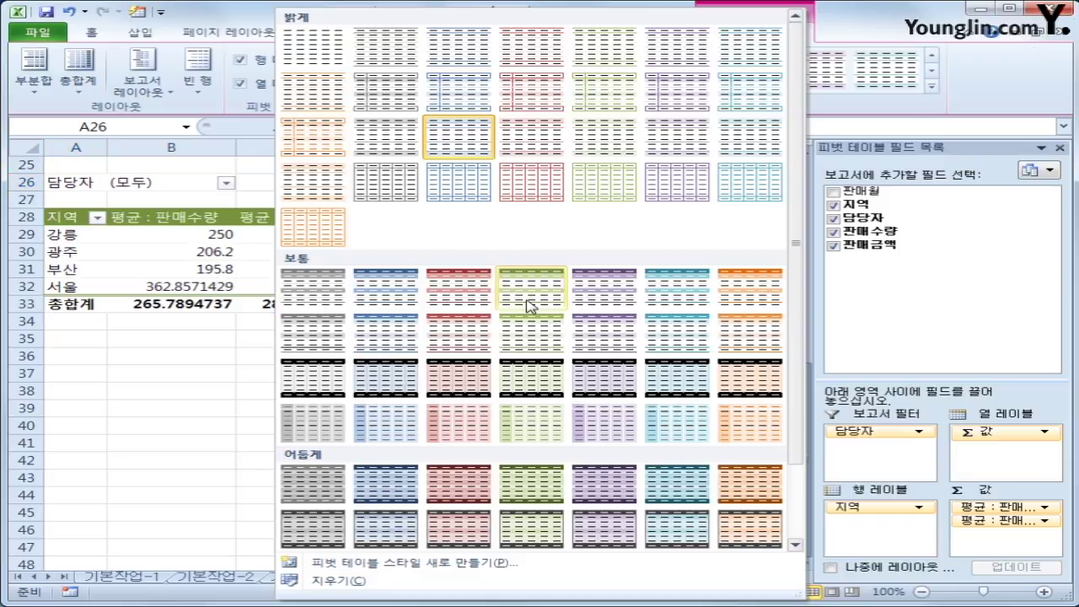
pyautogui.click(631, 308)
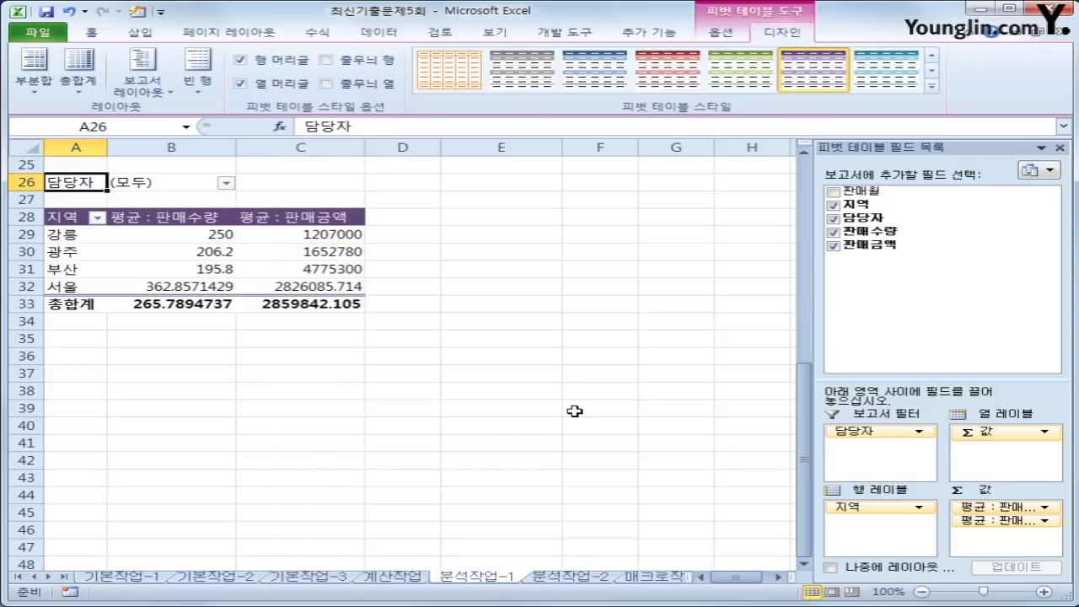
pyautogui.click(679, 393)
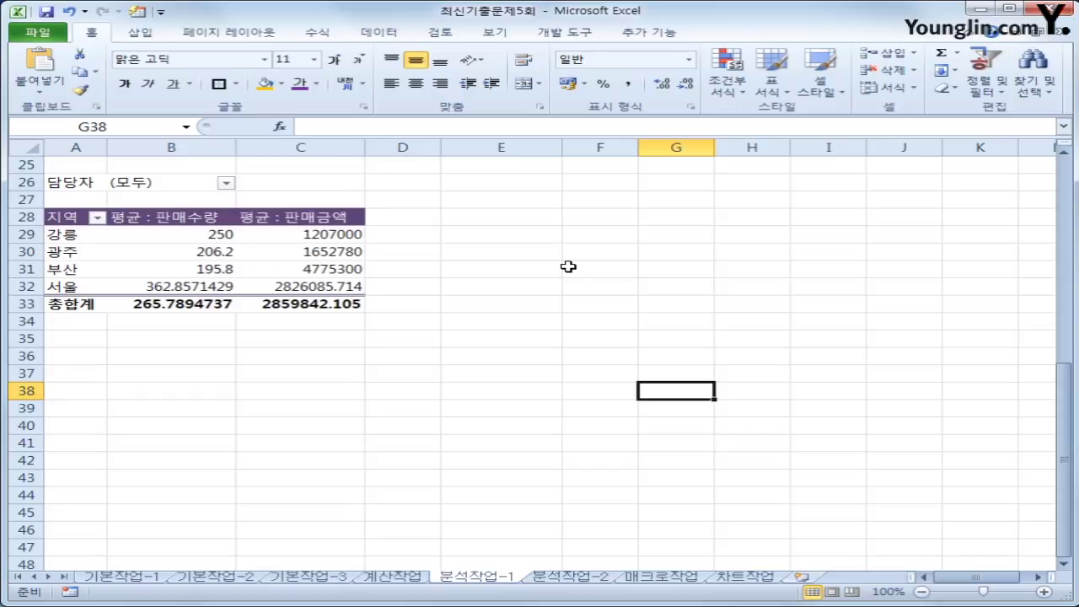
pyautogui.scroll(3, 499, 332)
pyautogui.scroll(-1, 498, 332)
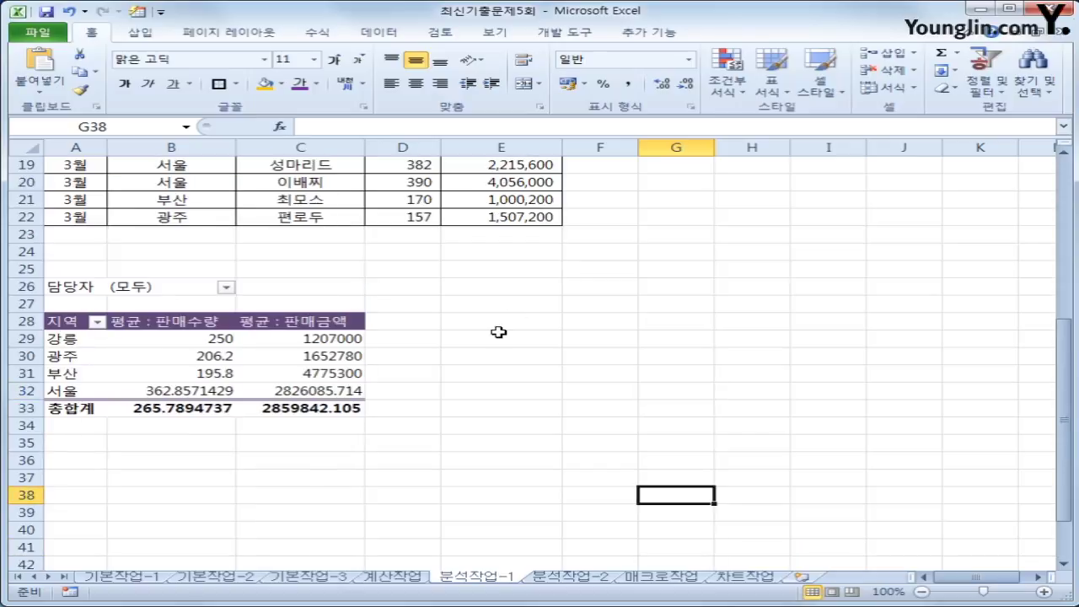
# On the 분석작업-2 sheet, sort the 교내 IT 경진대회 시행 결과 table by 학년 in ascending order
pyautogui.click(565, 579)
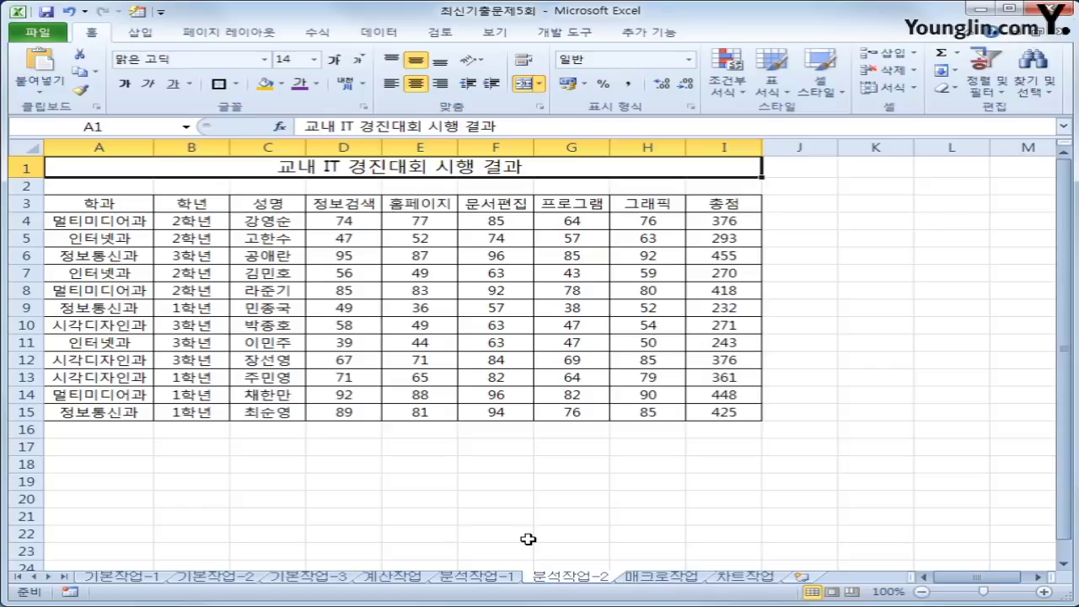
pyautogui.click(316, 302)
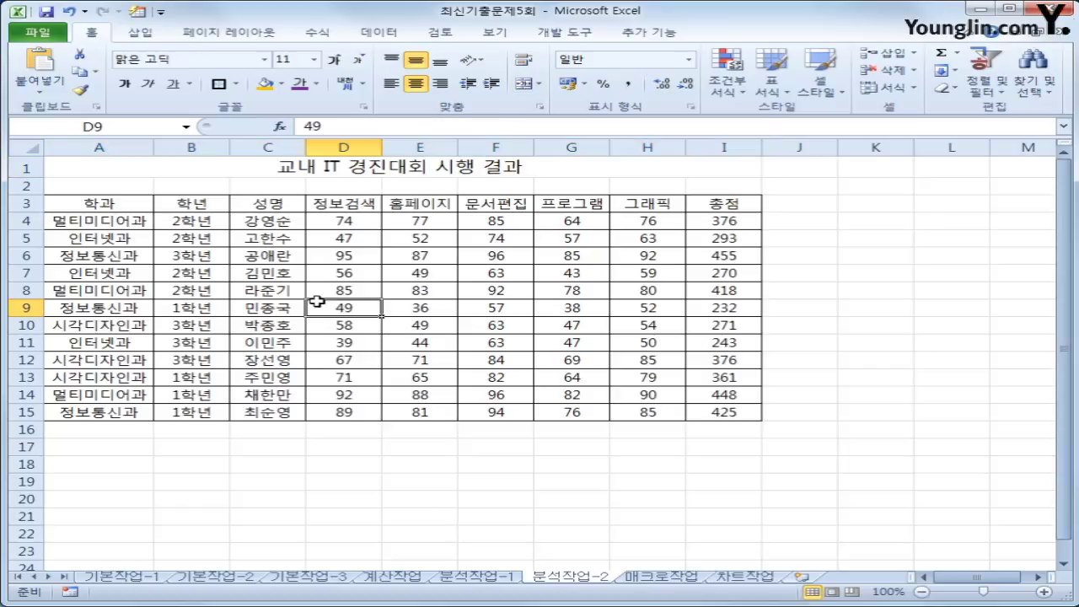
pyautogui.click(203, 203)
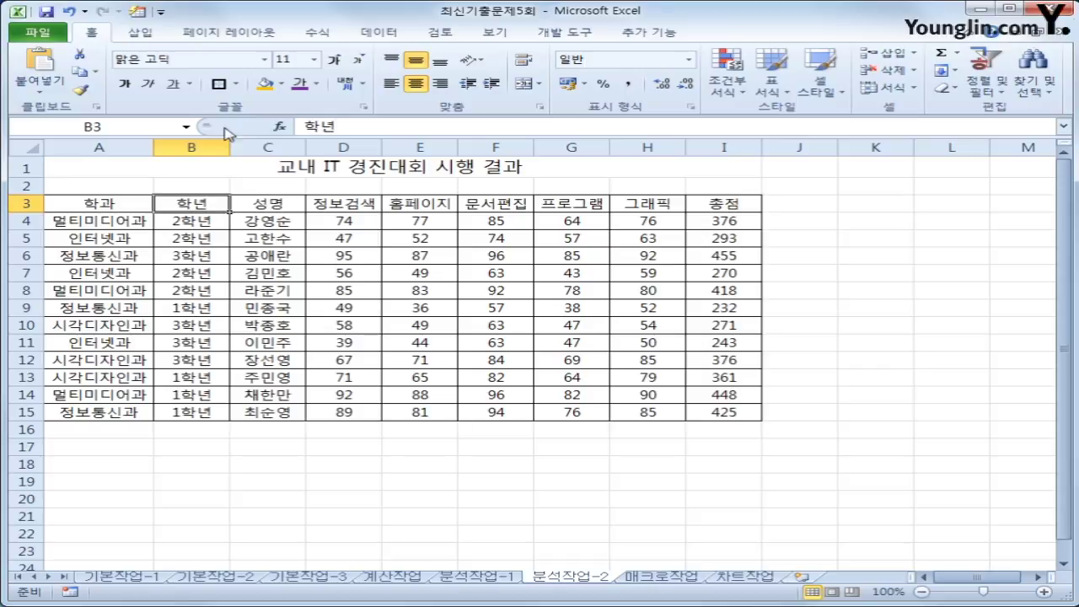
pyautogui.click(377, 32)
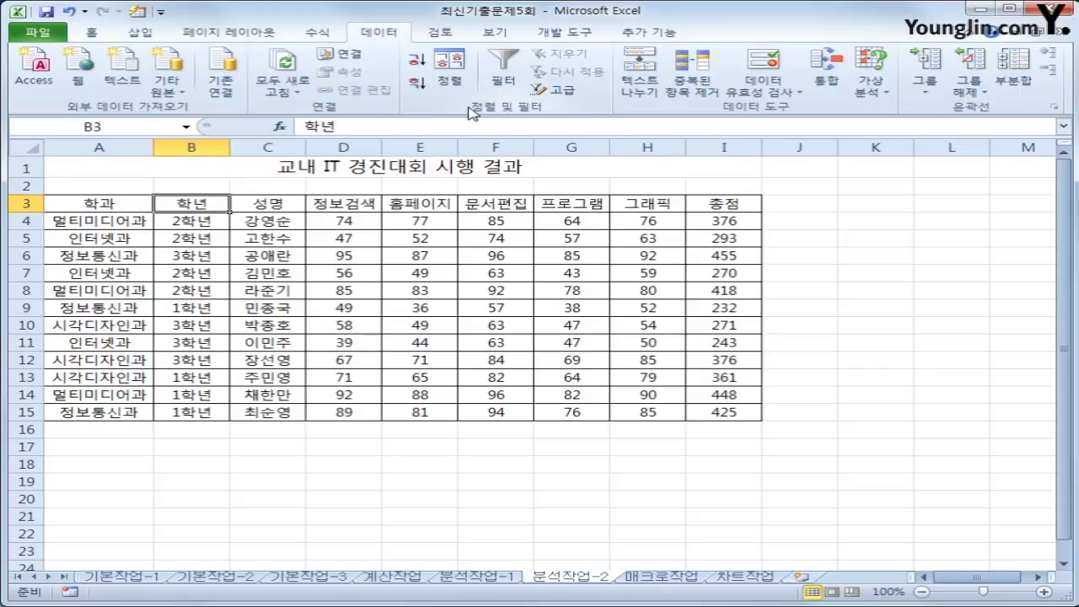
pyautogui.click(417, 61)
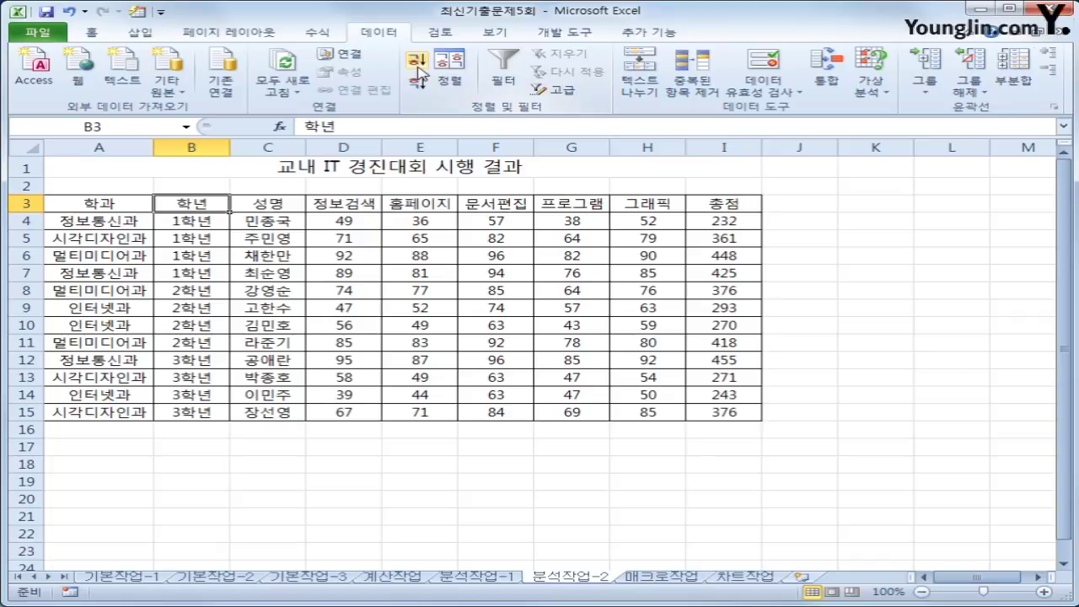
# Start a subtotal on the 교내 IT 경진대회 시행 결과 table, grouped by 학년
pyautogui.click(1012, 83)
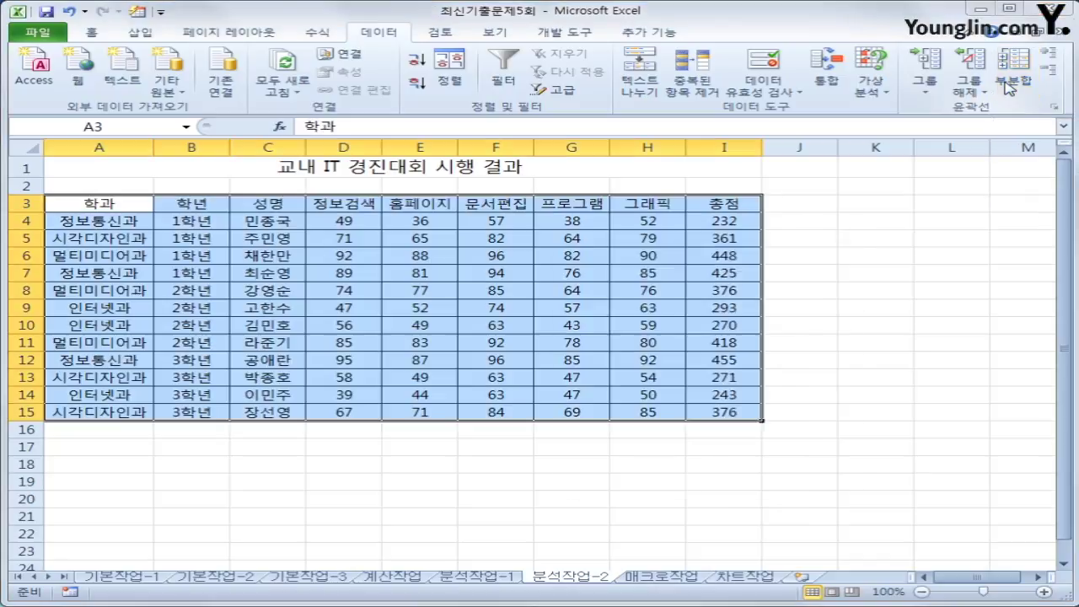
pyautogui.moveTo(704, 263); pyautogui.dragTo(621, 181)
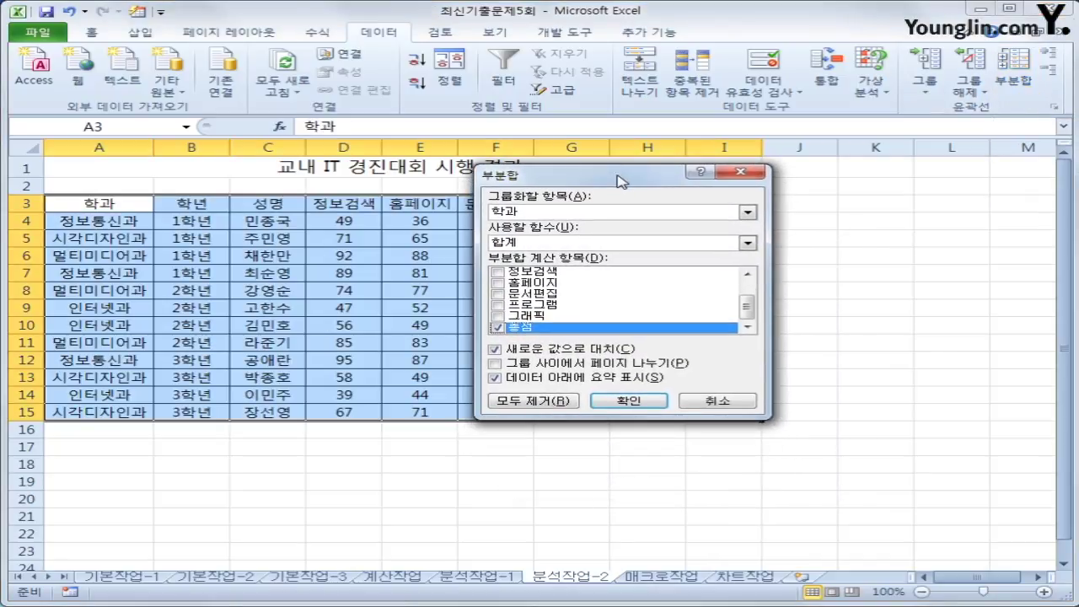
pyautogui.click(603, 214)
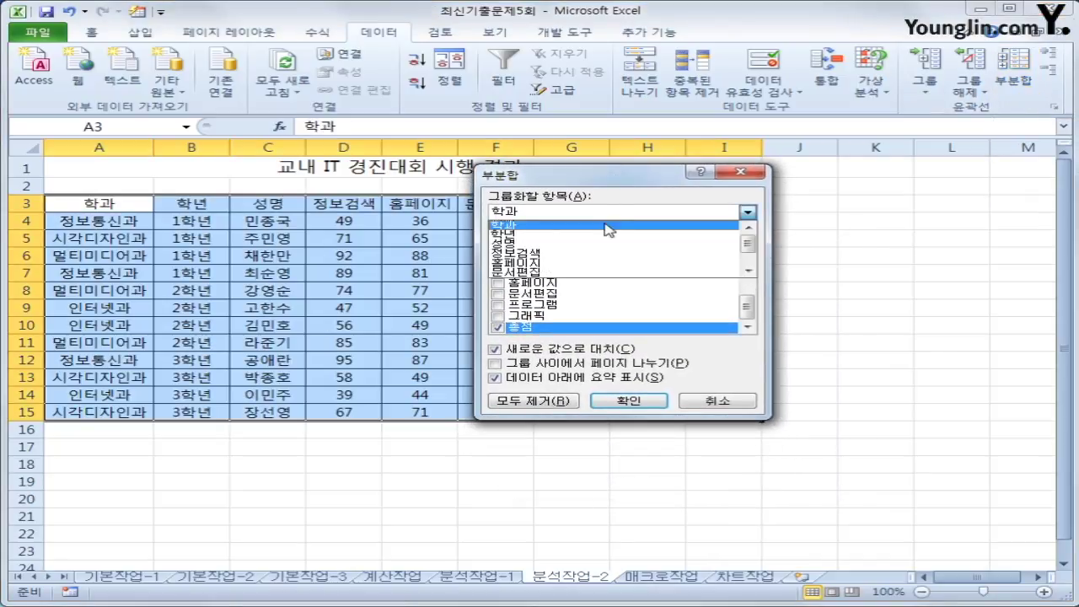
pyautogui.click(603, 234)
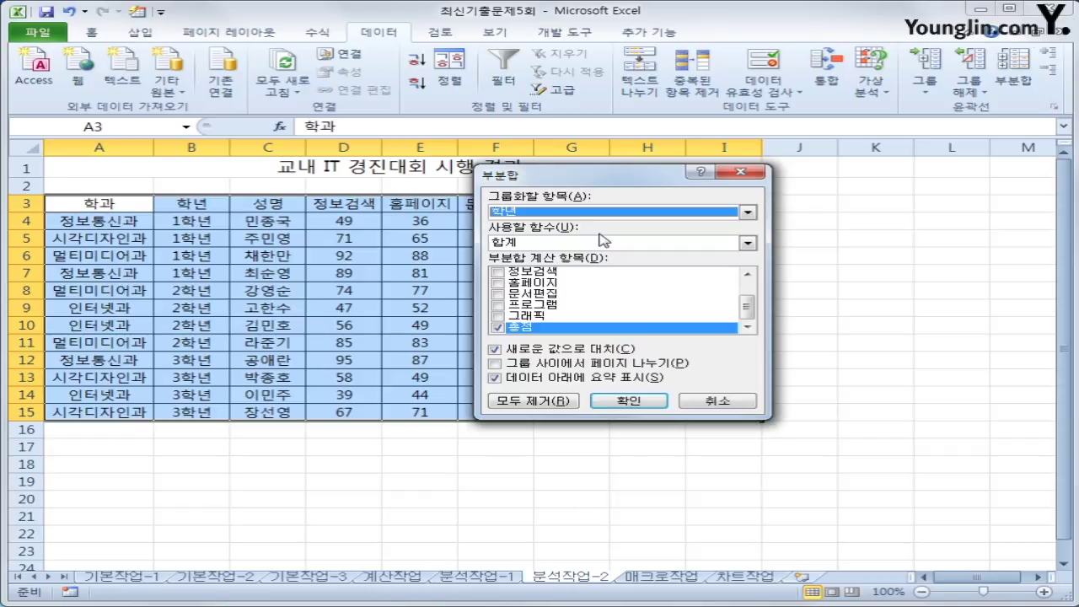
# Choose 정보검색, 홈페이지, 문서편집, 프로그램 and 그래픽 as the subtotal calculation items and exclude 총점
pyautogui.click(498, 274)
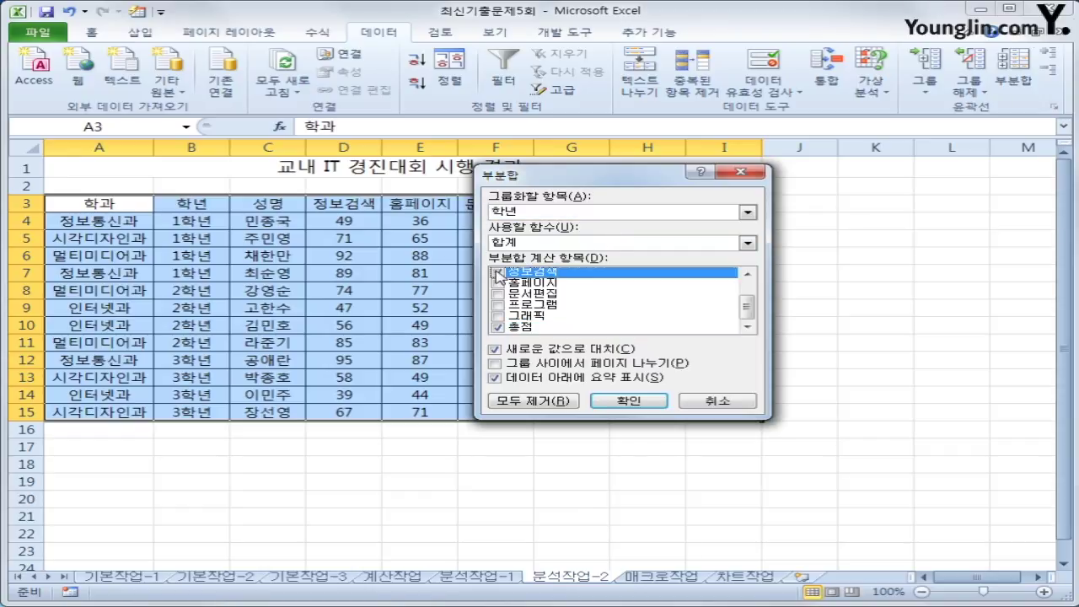
pyautogui.click(498, 274)
pyautogui.click(498, 285)
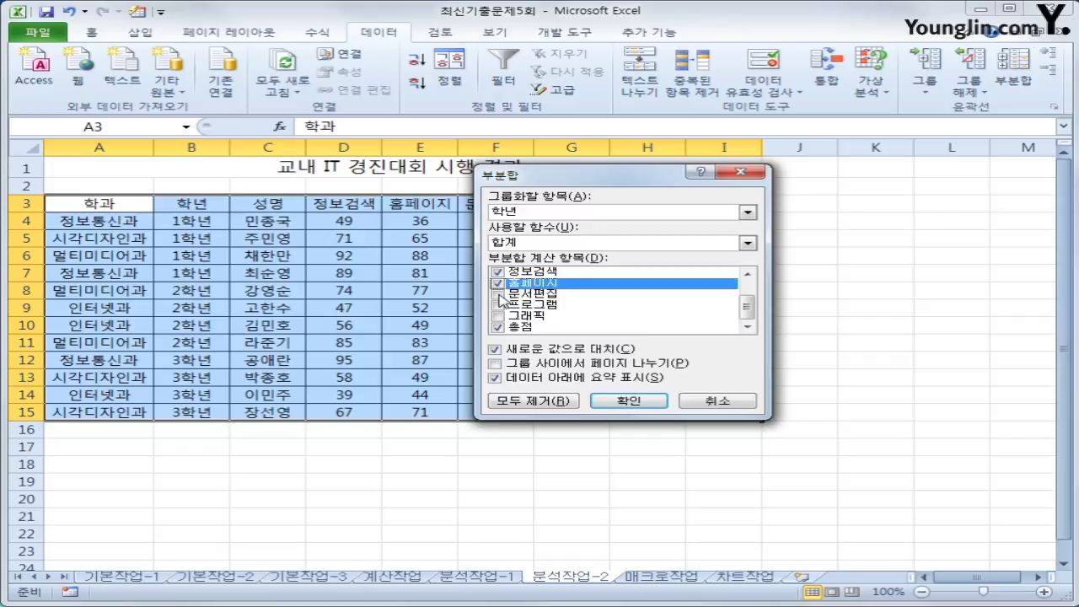
pyautogui.click(498, 295)
pyautogui.click(499, 305)
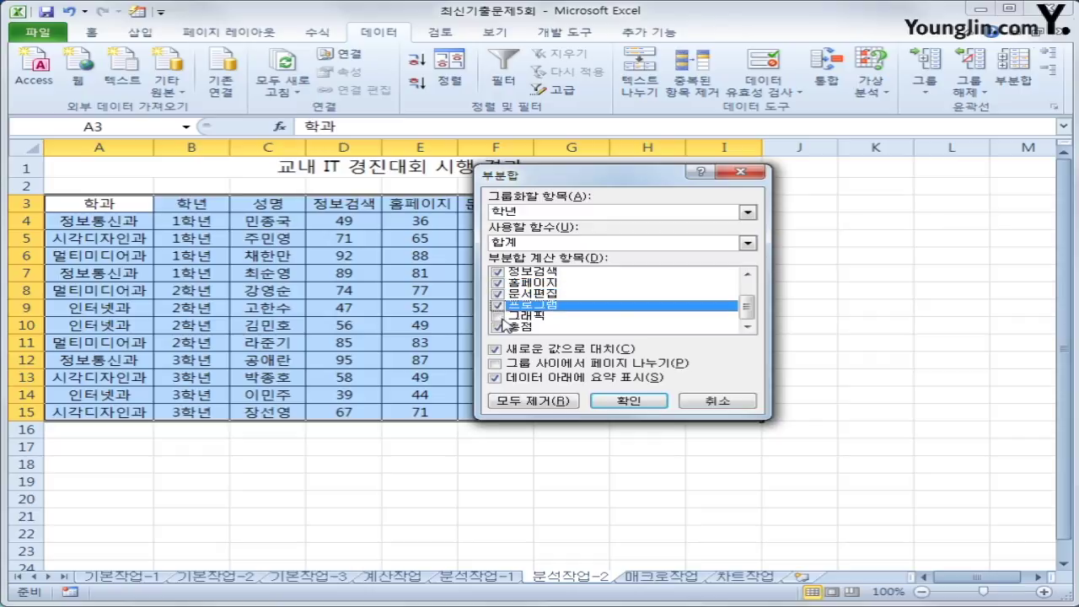
pyautogui.click(501, 316)
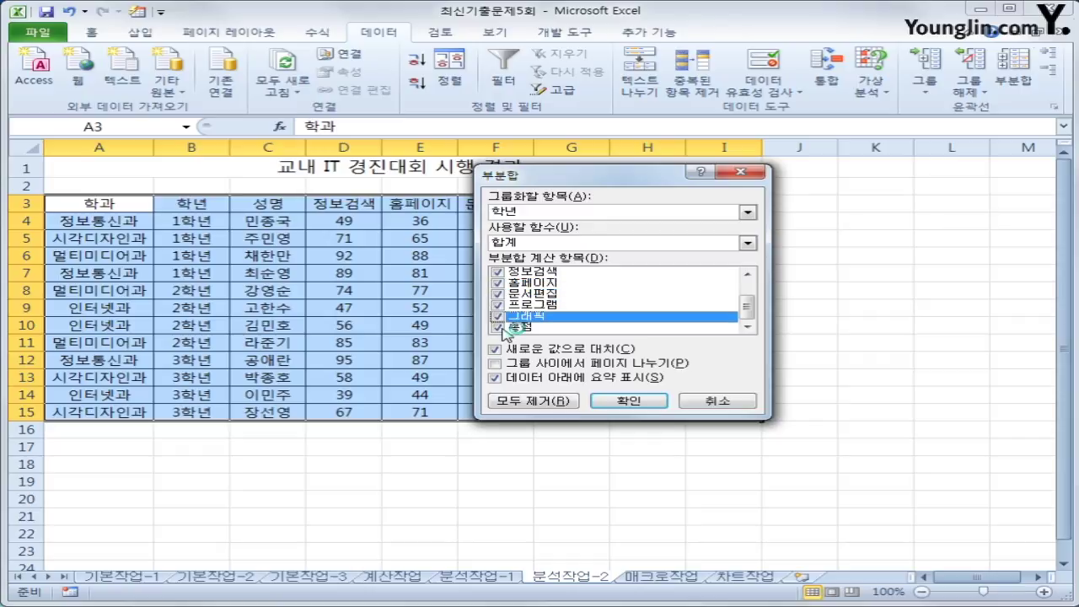
pyautogui.click(498, 327)
pyautogui.press('Up')
pyautogui.press('Up')
pyautogui.press('Up')
pyautogui.press('Up')
pyautogui.press('Up')
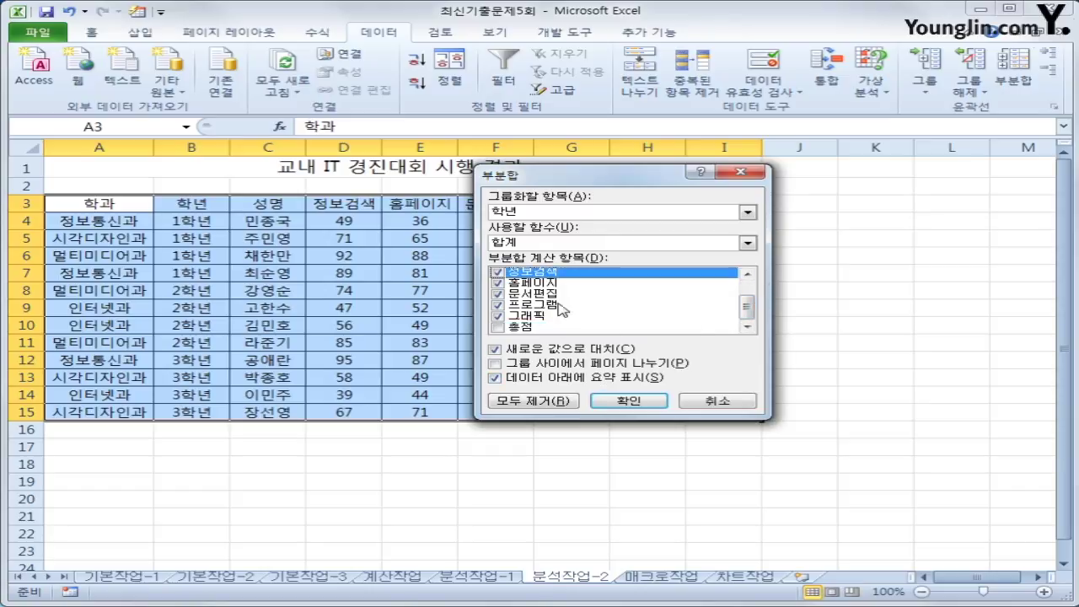
# Set the subtotal function to 평균 and apply the subtotal
pyautogui.click(549, 244)
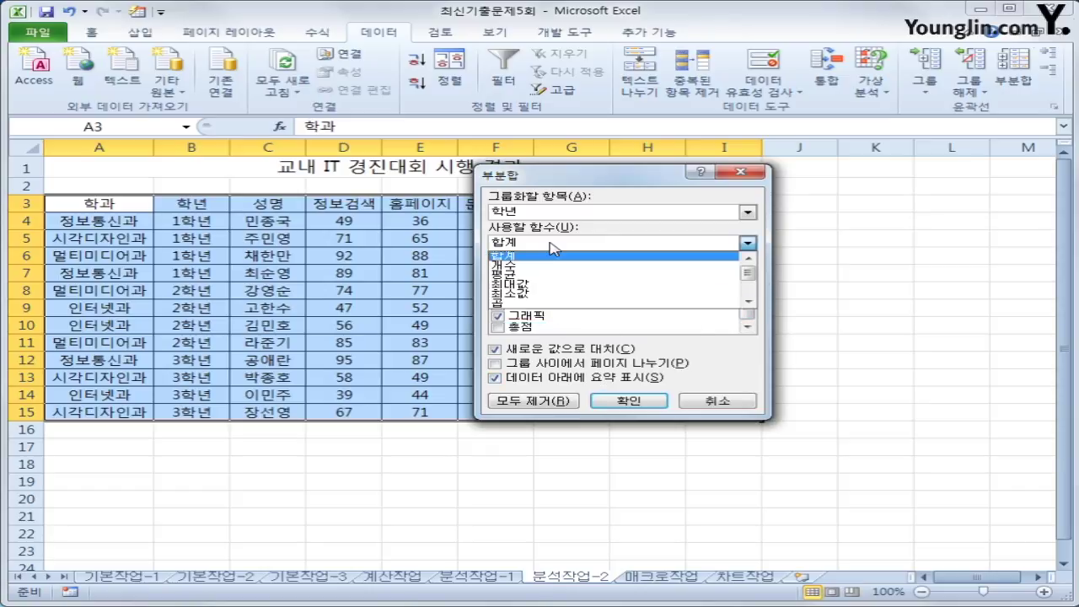
pyautogui.click(548, 273)
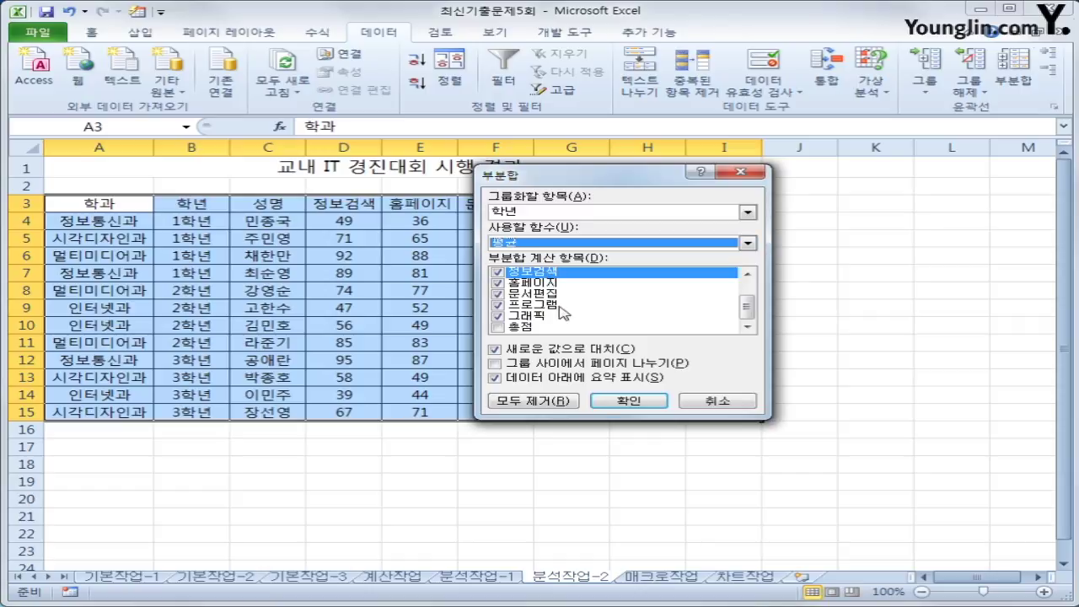
pyautogui.click(626, 402)
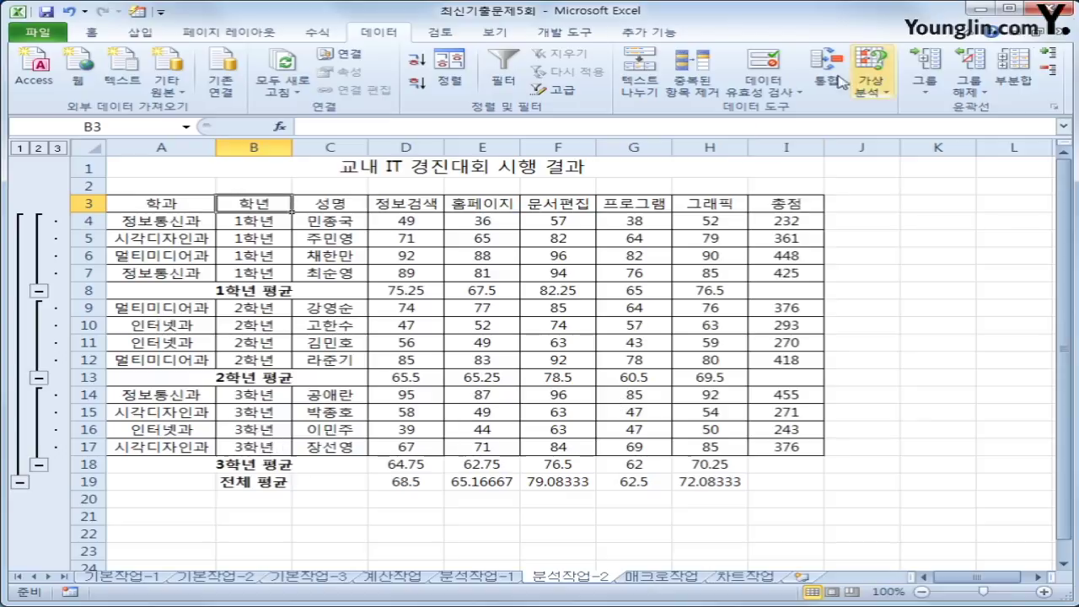
# Start a second subtotal on the table, still grouped by 학년, with the function 최대값
pyautogui.click(1008, 70)
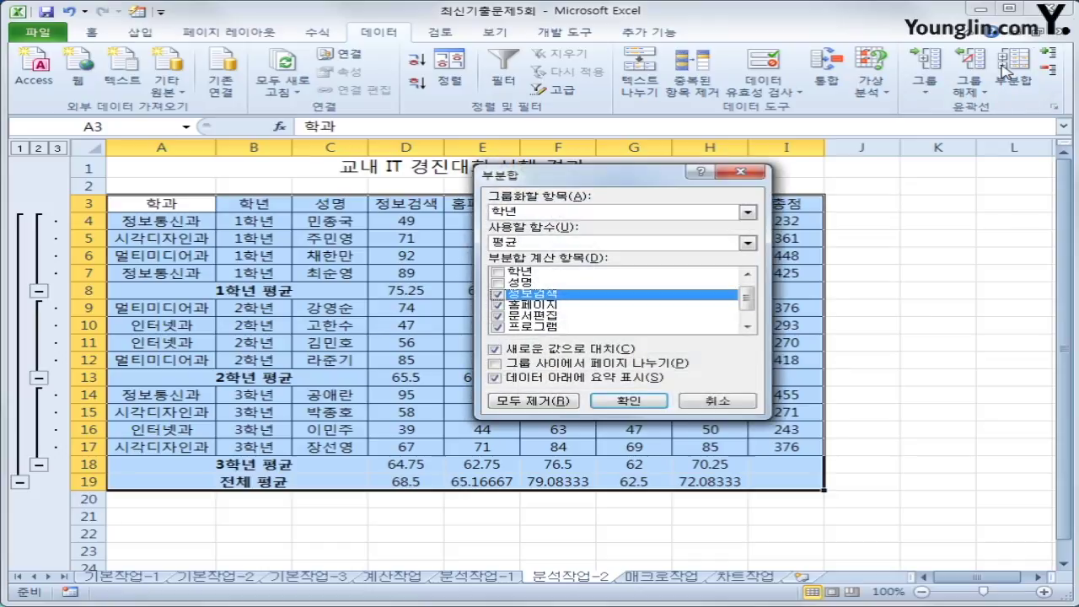
pyautogui.click(582, 243)
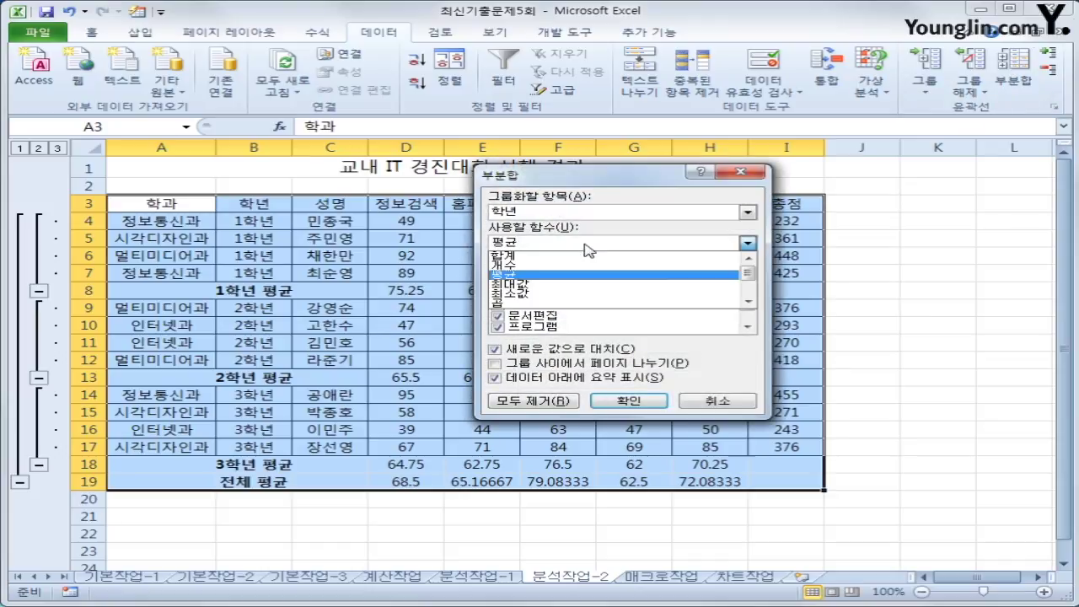
pyautogui.click(590, 285)
# Clear the five subject fields from the subtotal calculation items and choose only 총점
pyautogui.click(498, 293)
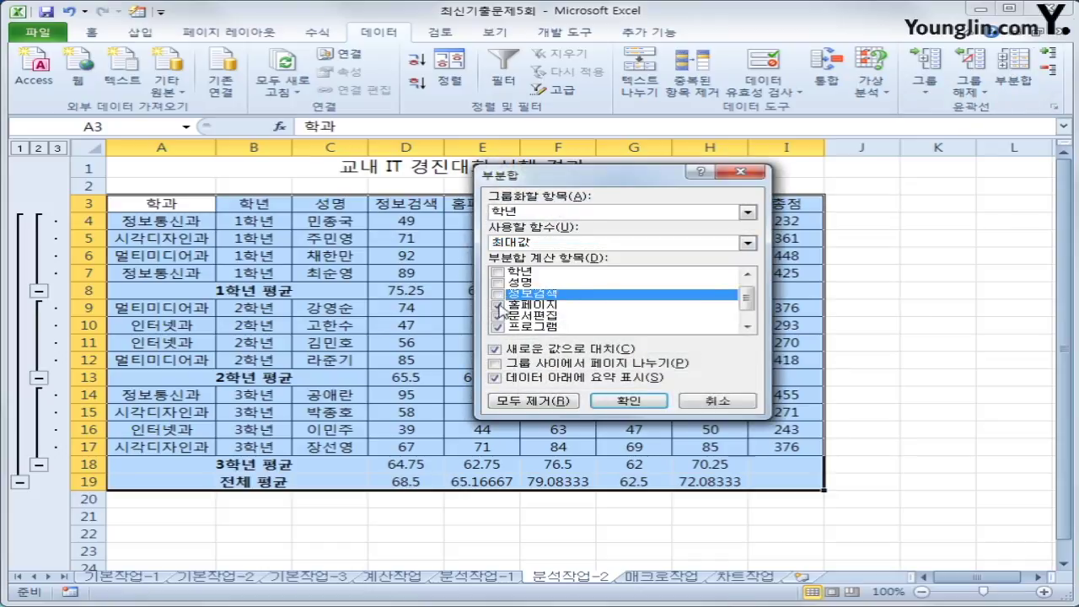
pyautogui.click(499, 305)
pyautogui.click(498, 316)
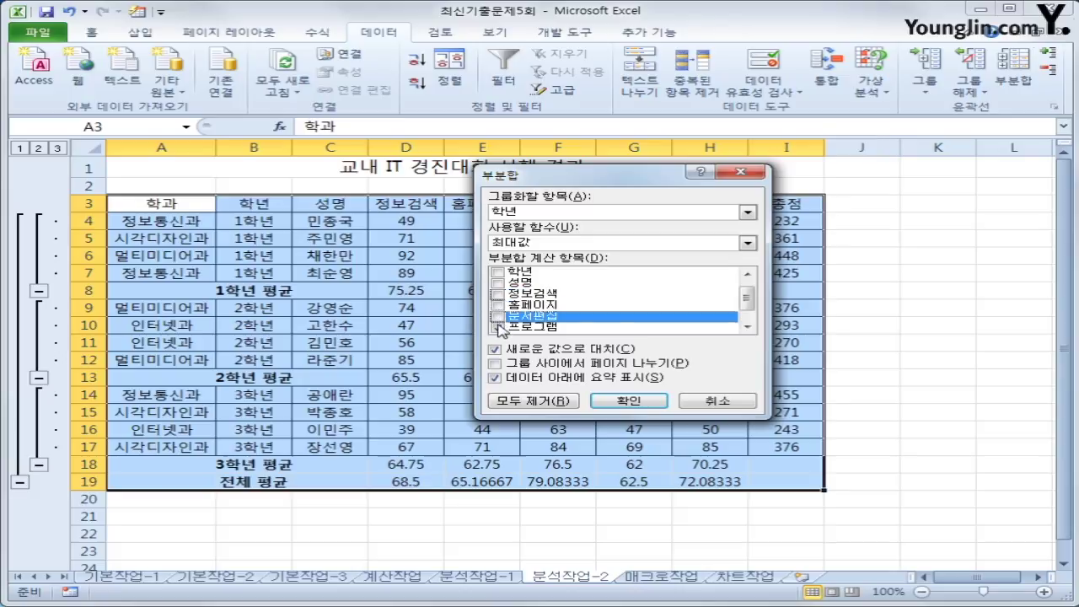
pyautogui.click(498, 327)
pyautogui.click(746, 327)
pyautogui.click(746, 327)
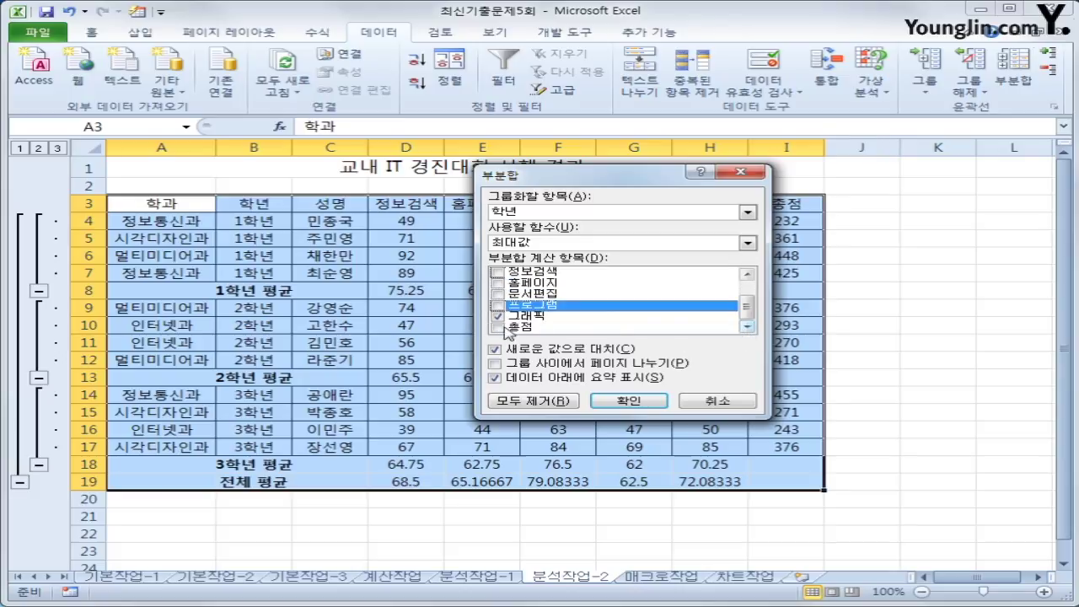
pyautogui.click(499, 316)
pyautogui.click(499, 328)
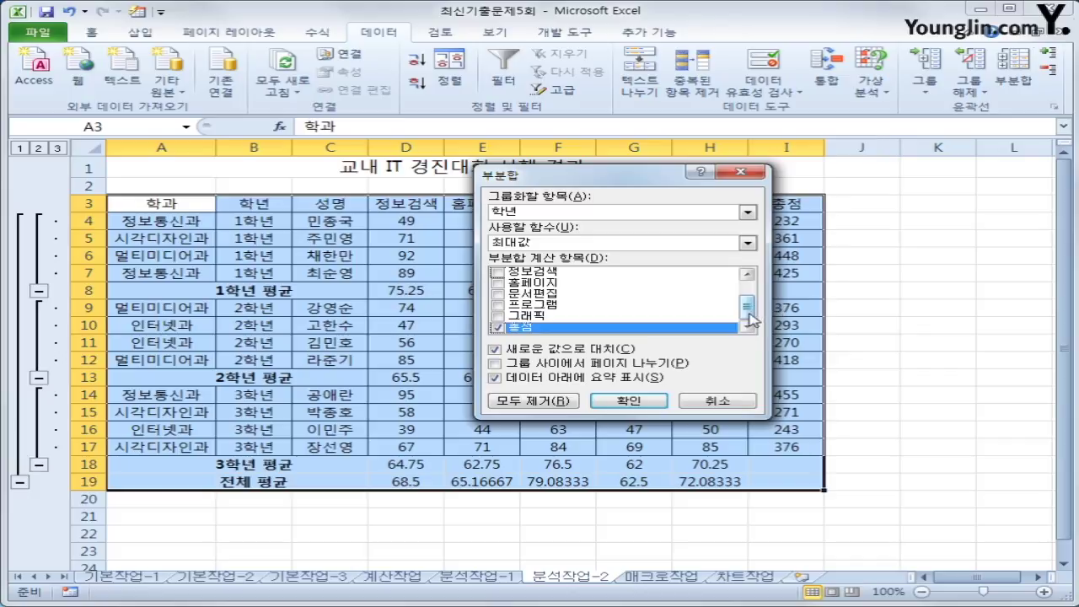
# Turn off replacing current subtotals (새로운 값으로 대치) and apply the second subtotal
pyautogui.click(552, 350)
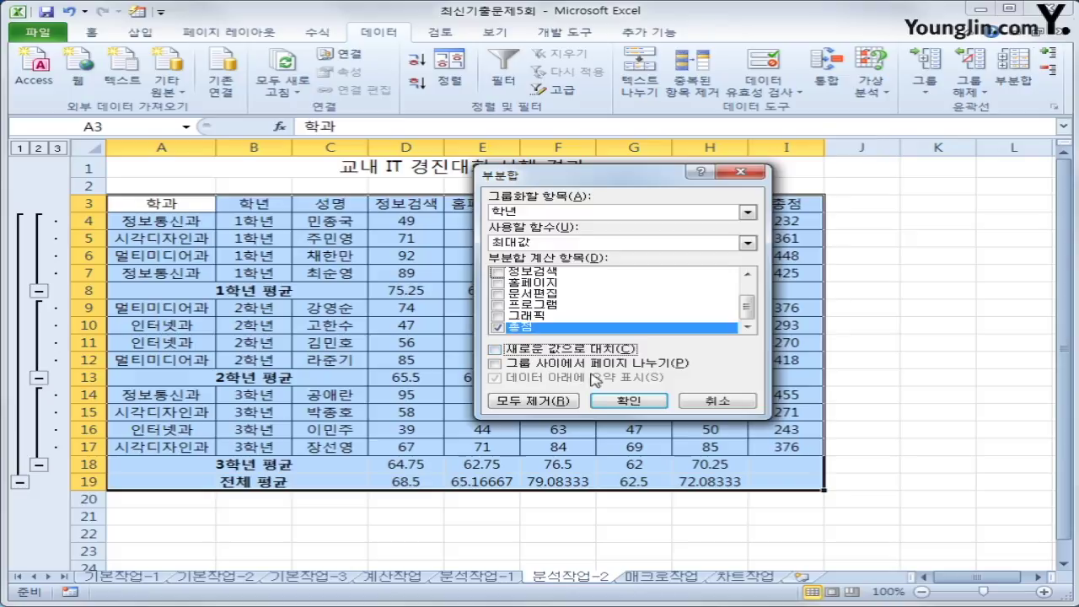
pyautogui.click(639, 401)
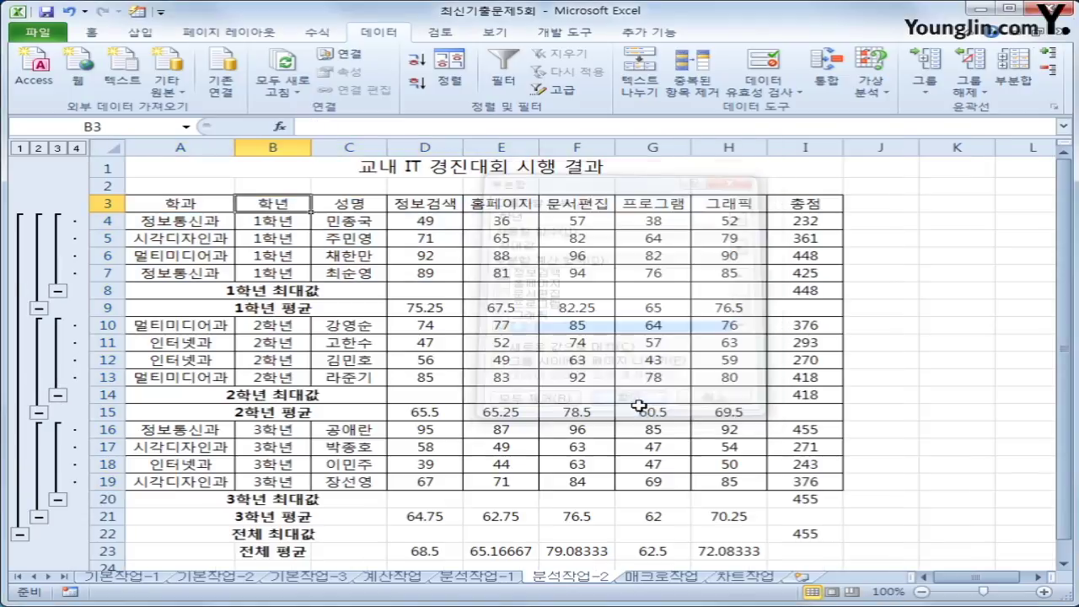
pyautogui.click(936, 477)
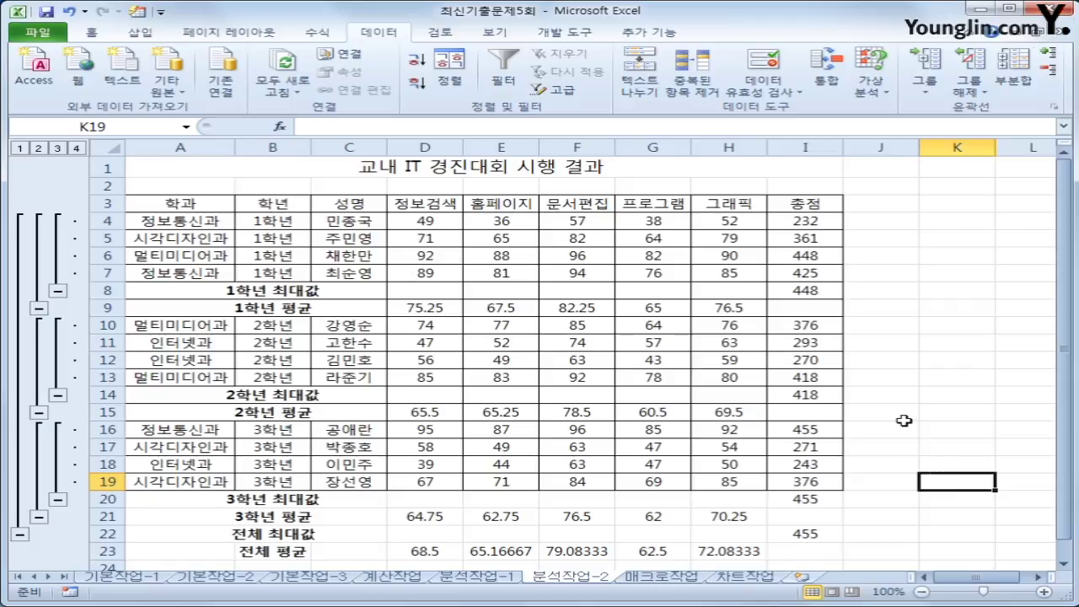
# On the 매크로작업 sheet, start recording a macro named 서식 stored in the current workbook
pyautogui.click(684, 578)
pyautogui.click(795, 443)
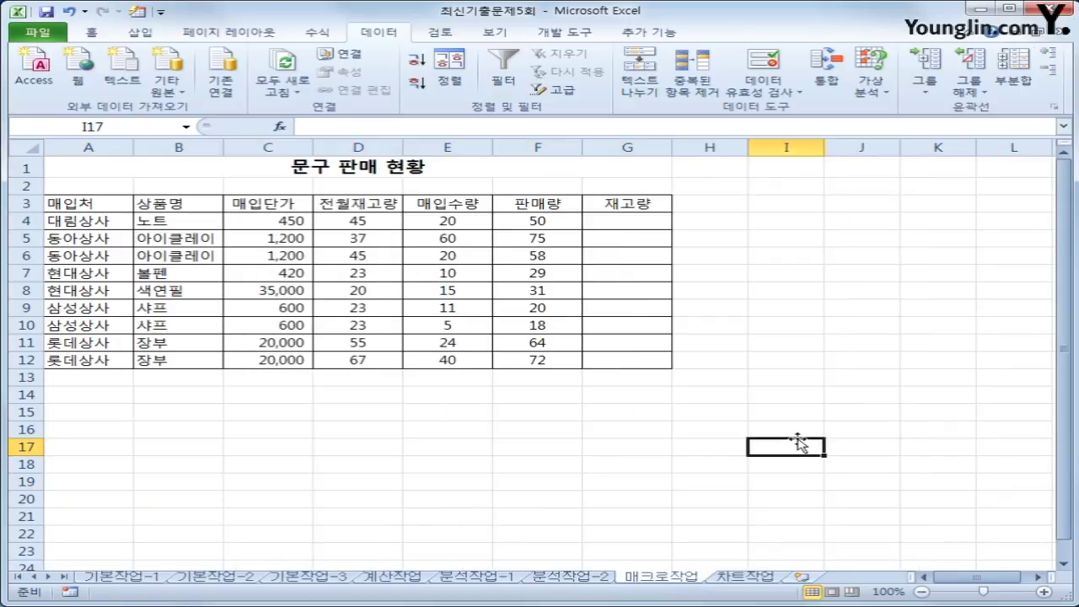
pyautogui.click(567, 34)
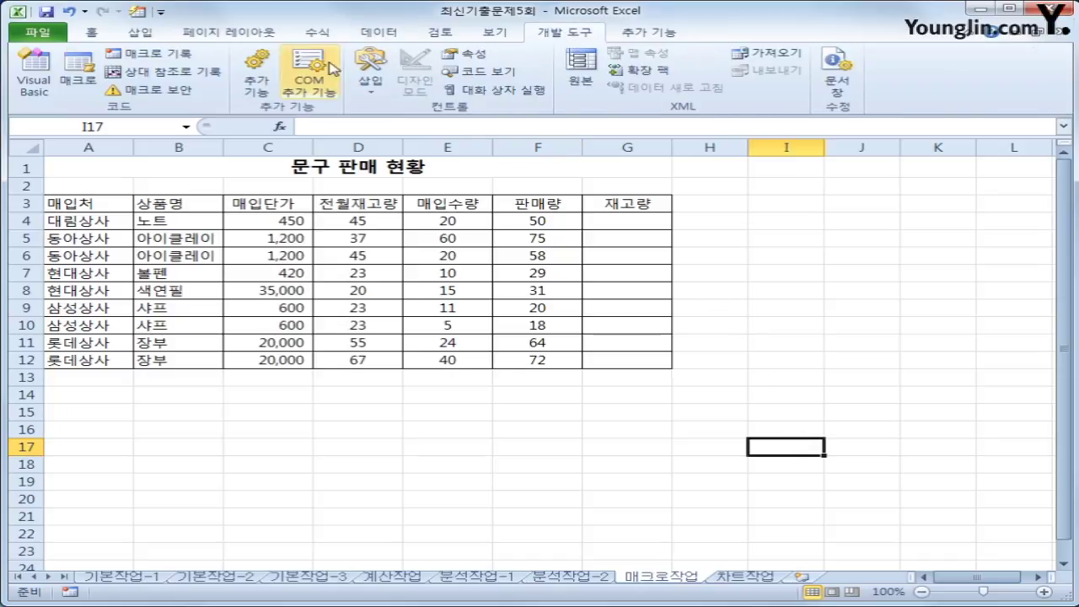
pyautogui.click(161, 54)
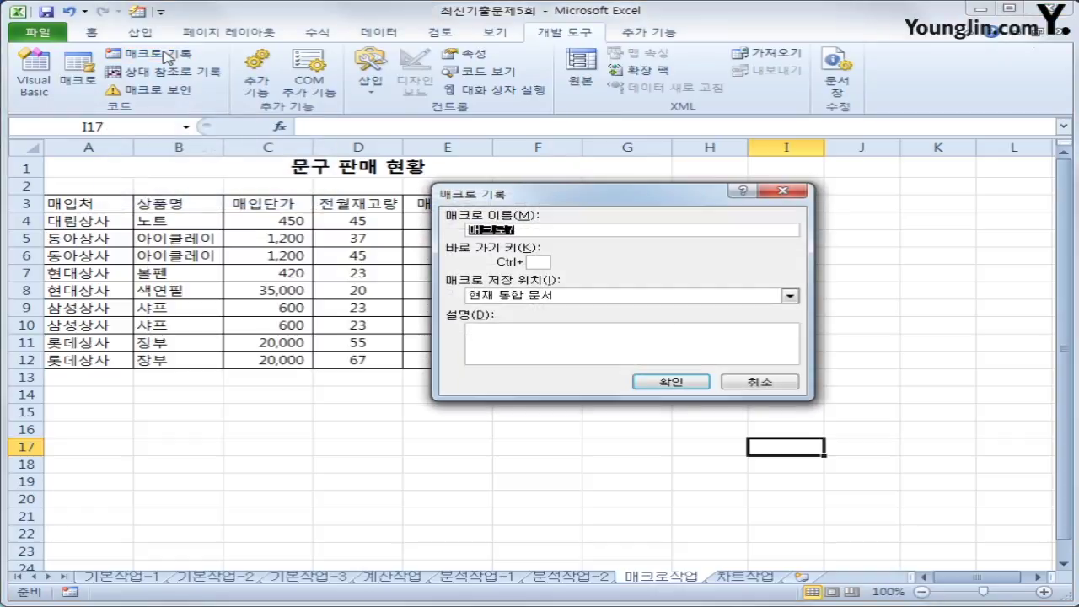
pyautogui.write('서식')
pyautogui.click(658, 383)
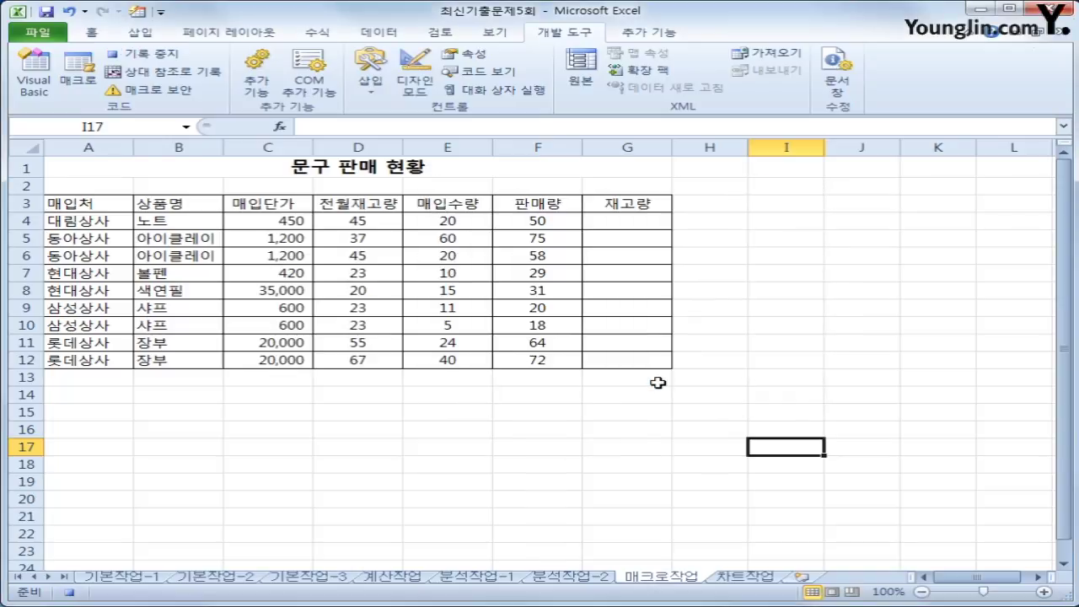
# Give the header cells A3:G3 a standard blue font colour and a standard yellow fill
pyautogui.moveTo(94, 207); pyautogui.dragTo(621, 206)
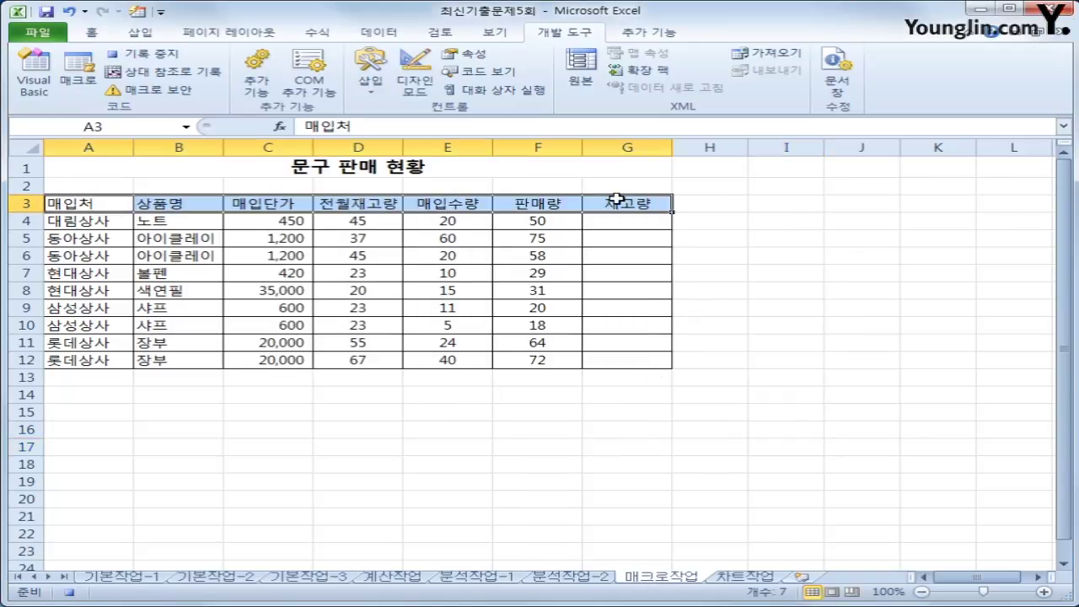
pyautogui.click(92, 32)
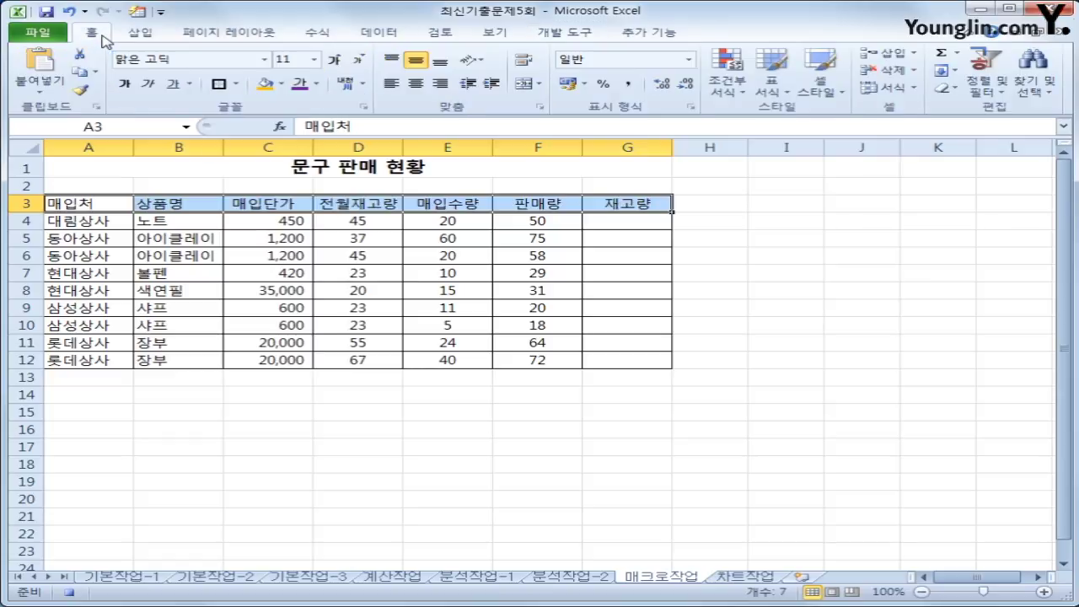
pyautogui.click(317, 84)
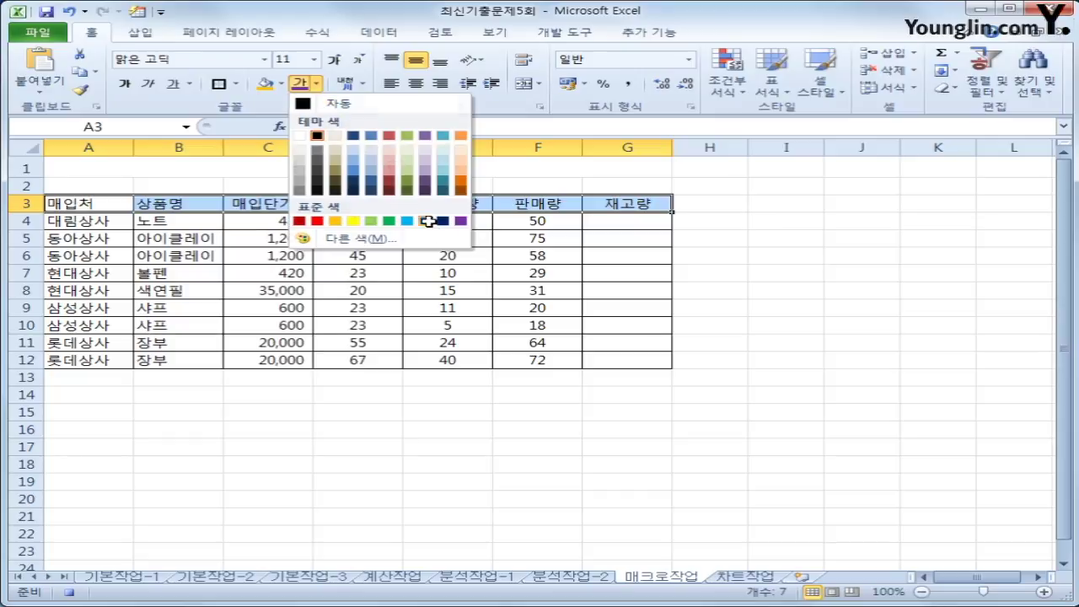
pyautogui.click(429, 221)
pyautogui.click(281, 83)
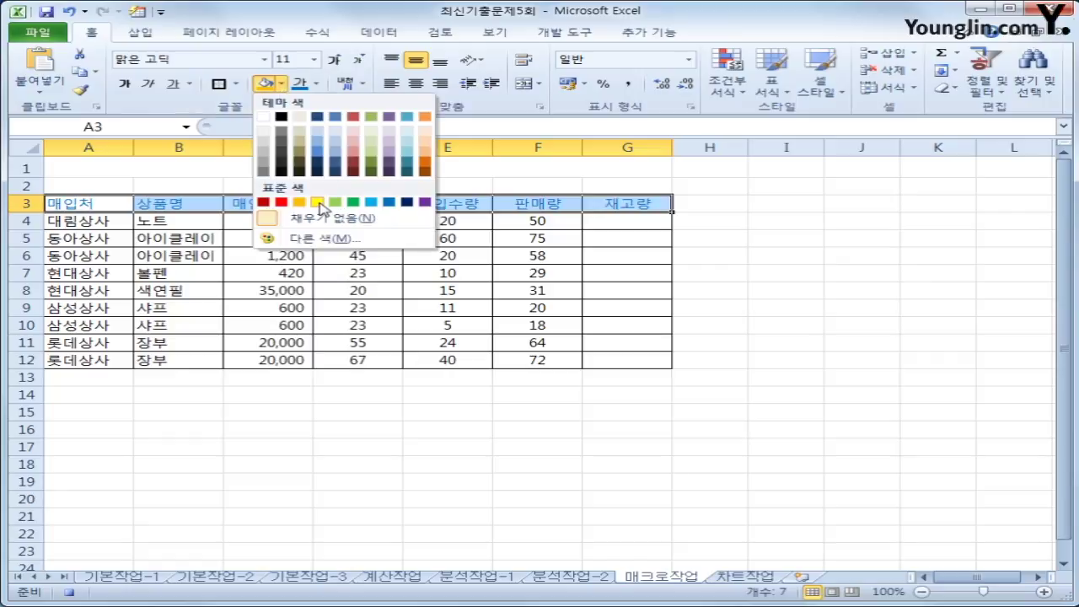
pyautogui.click(318, 202)
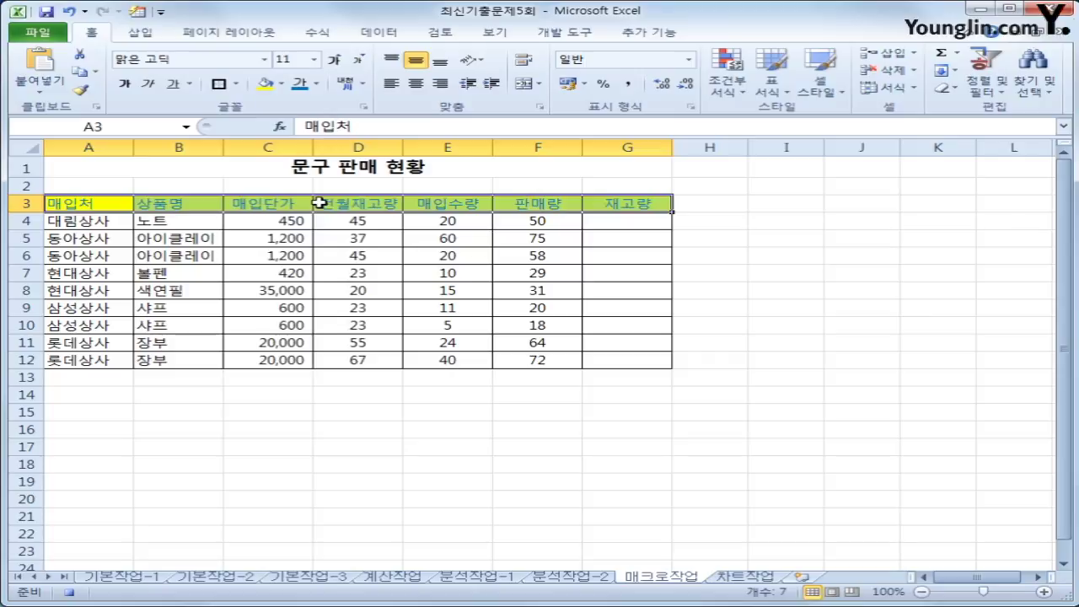
# Center the header cells A3:G3 horizontally and stop recording the macro
pyautogui.click(415, 84)
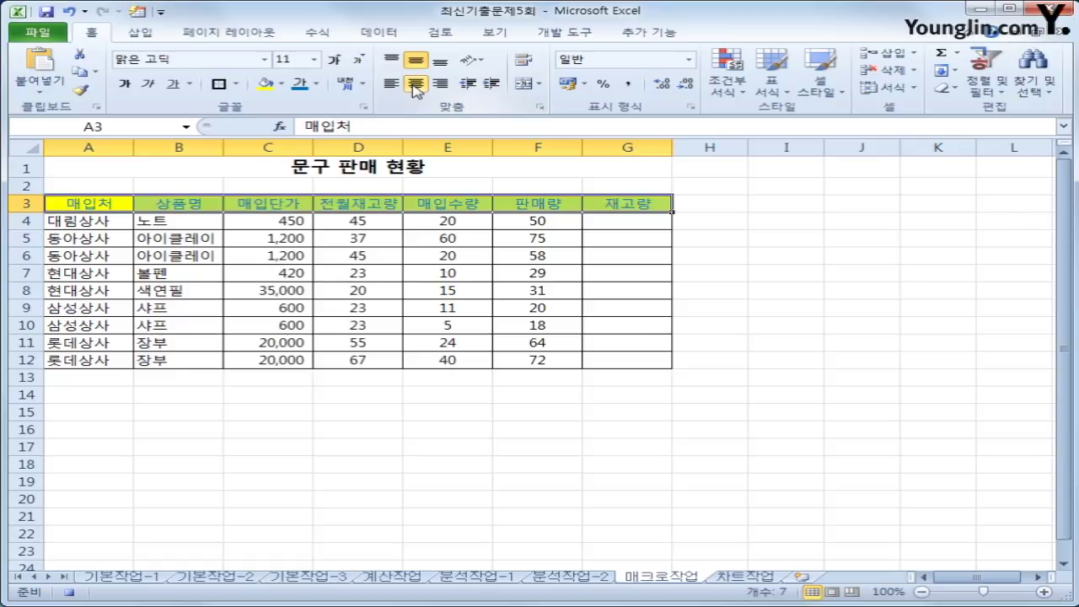
pyautogui.click(628, 203)
pyautogui.click(563, 32)
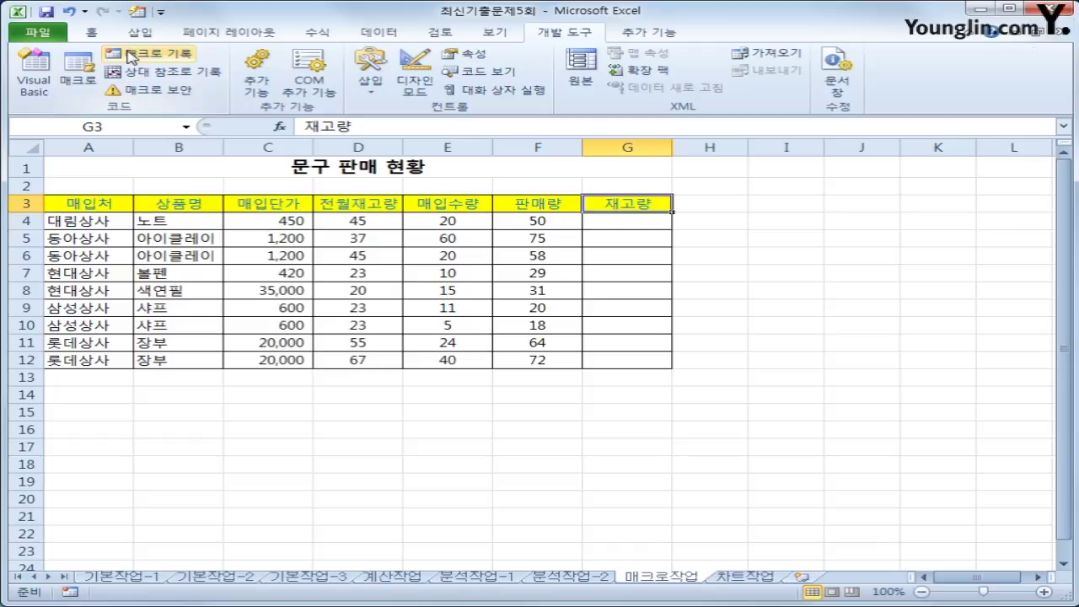
# Draw a hexagon shape (육각형) over I3:J5, about 1.75 cm high and 3.81 cm wide, and label it 서식
pyautogui.click(764, 289)
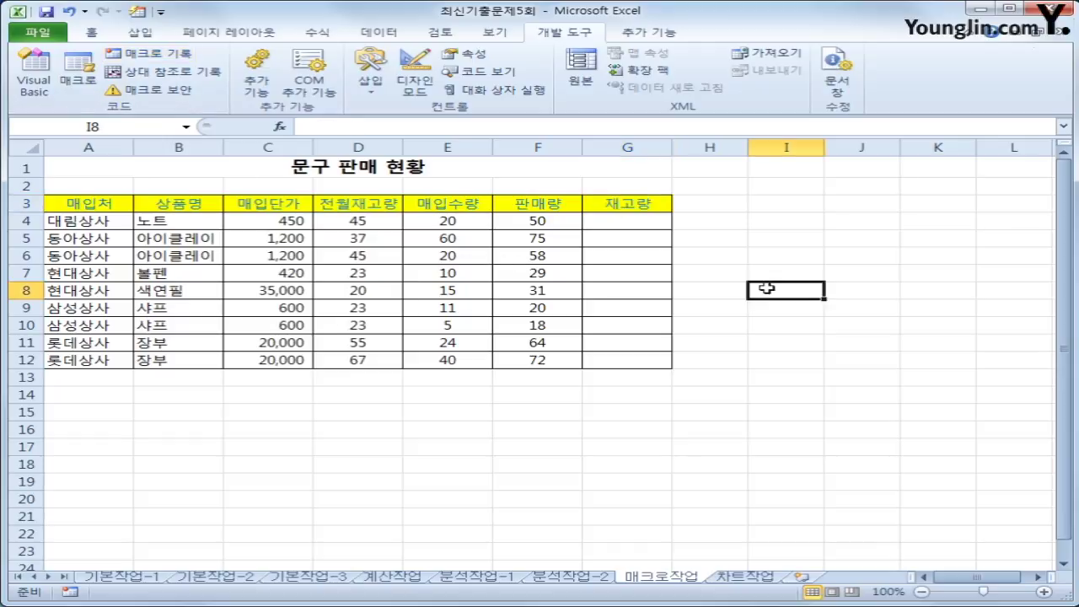
pyautogui.click(138, 33)
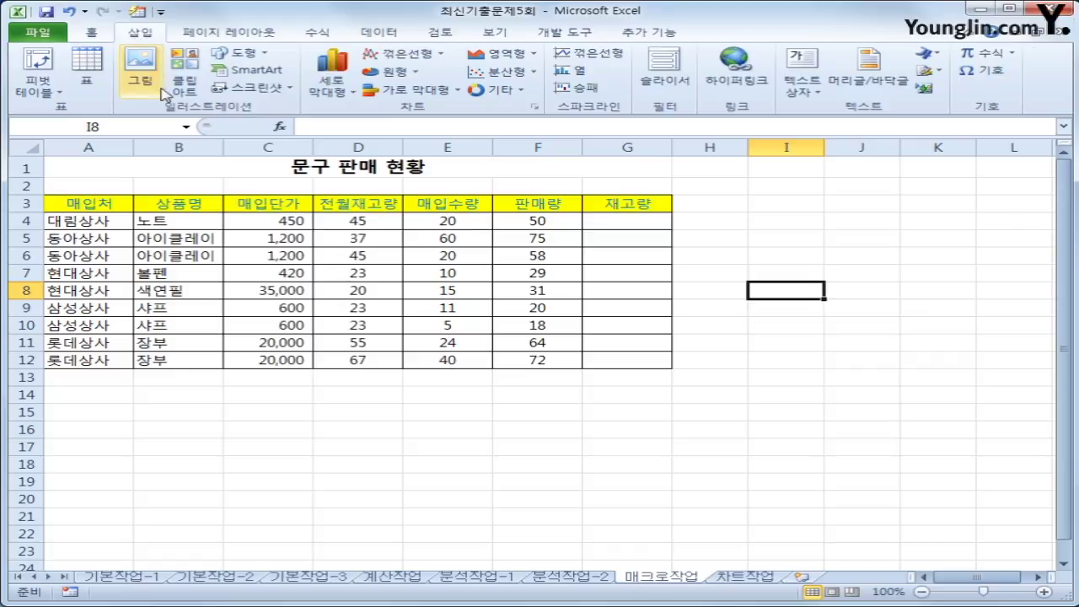
pyautogui.click(238, 54)
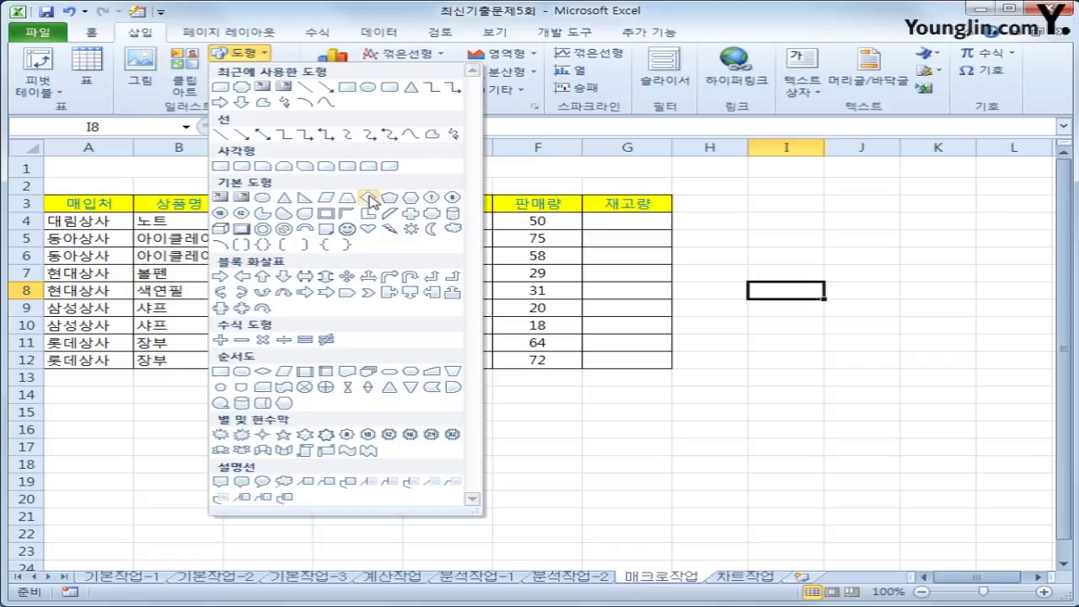
pyautogui.click(409, 197)
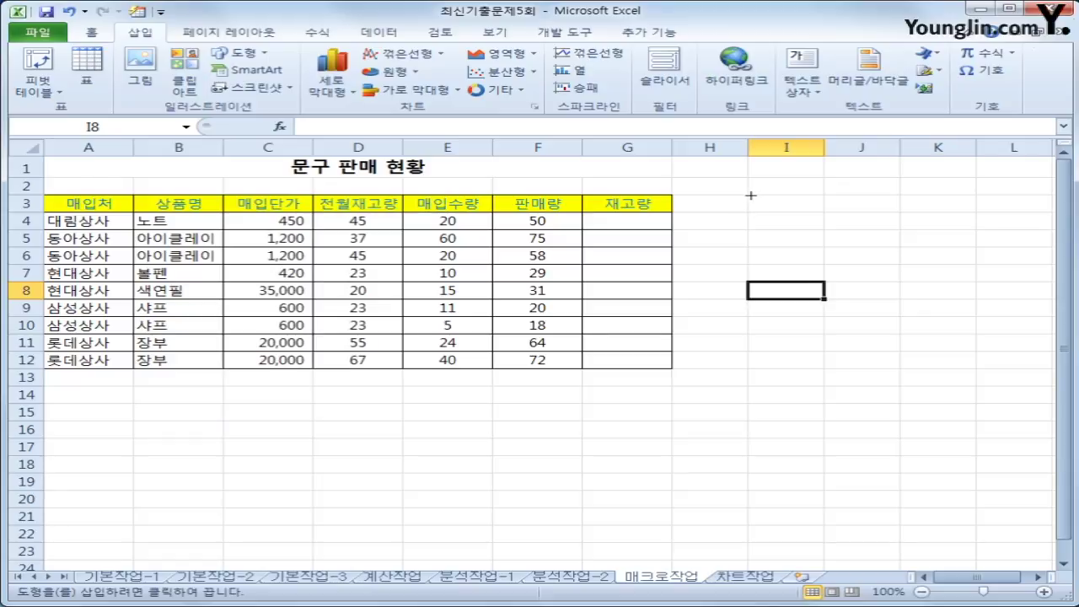
pyautogui.moveTo(751, 195)
pyautogui.mouseDown()
pyautogui.moveTo(800, 239)
pyautogui.moveTo(894, 246)
pyautogui.mouseUp()
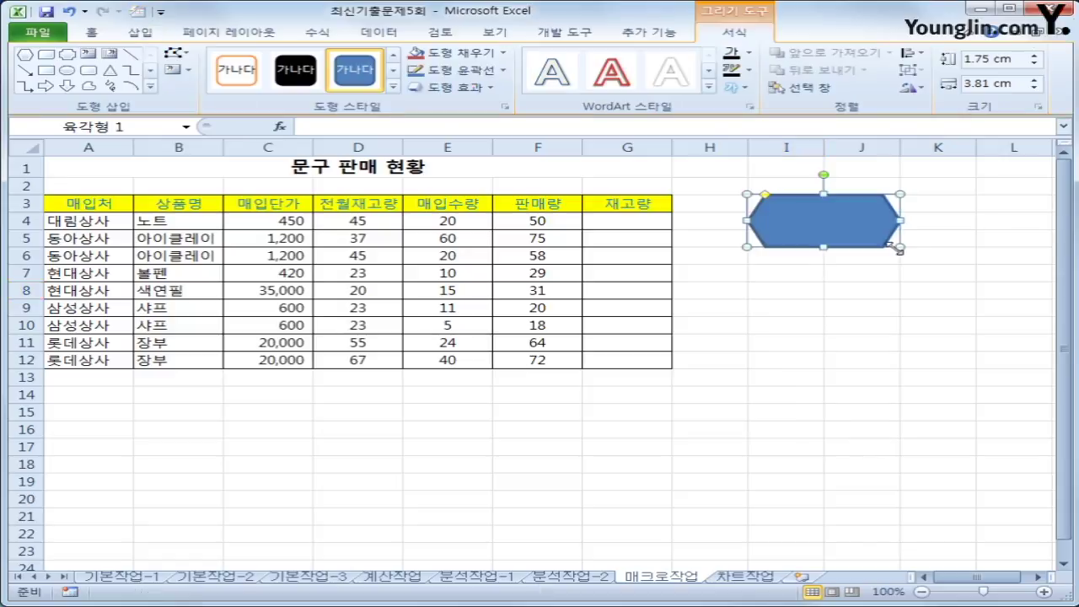
pyautogui.write('서식')
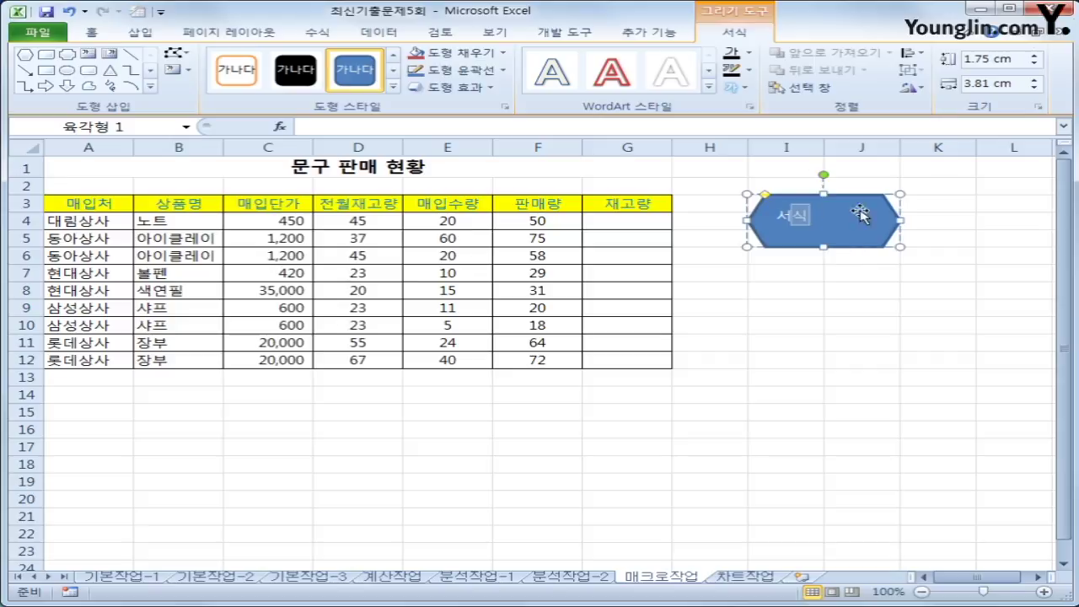
# Assign the 서식 macro to the hexagon shape
pyautogui.rightClick(818, 209)
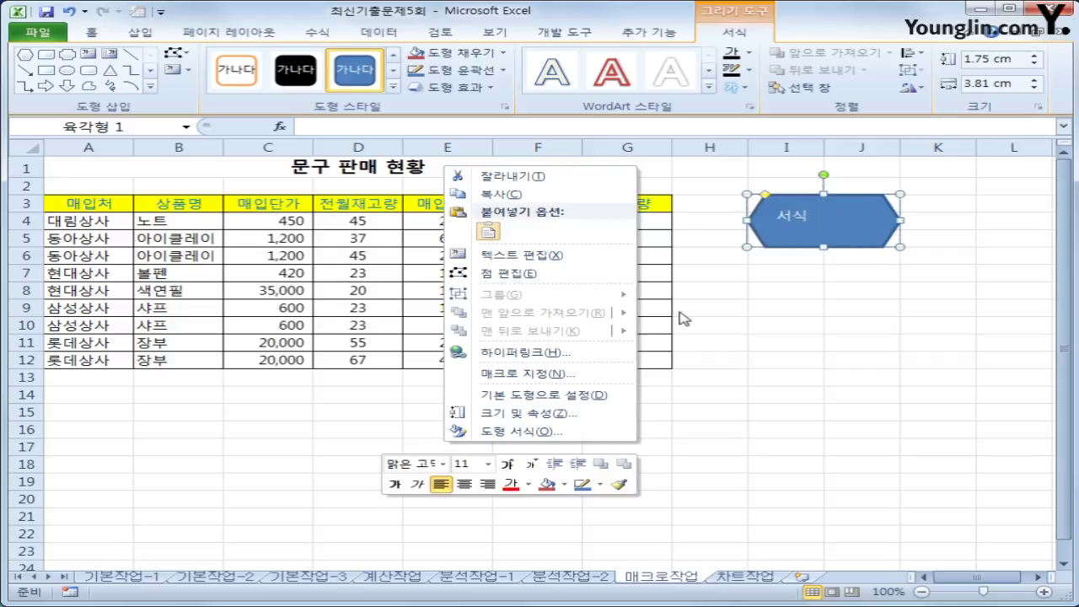
pyautogui.click(586, 373)
pyautogui.click(405, 290)
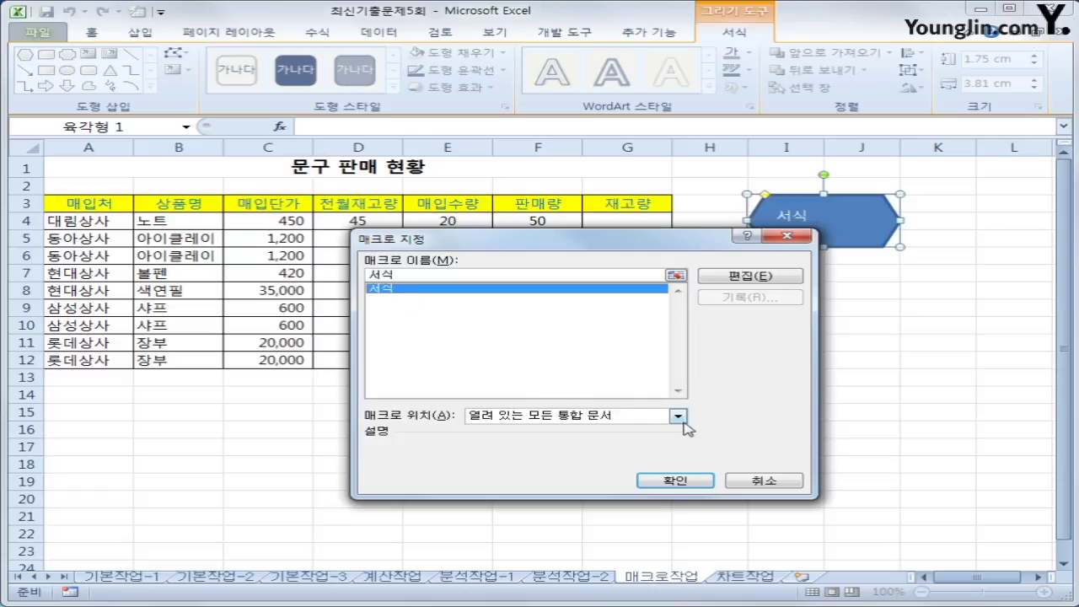
pyautogui.click(679, 479)
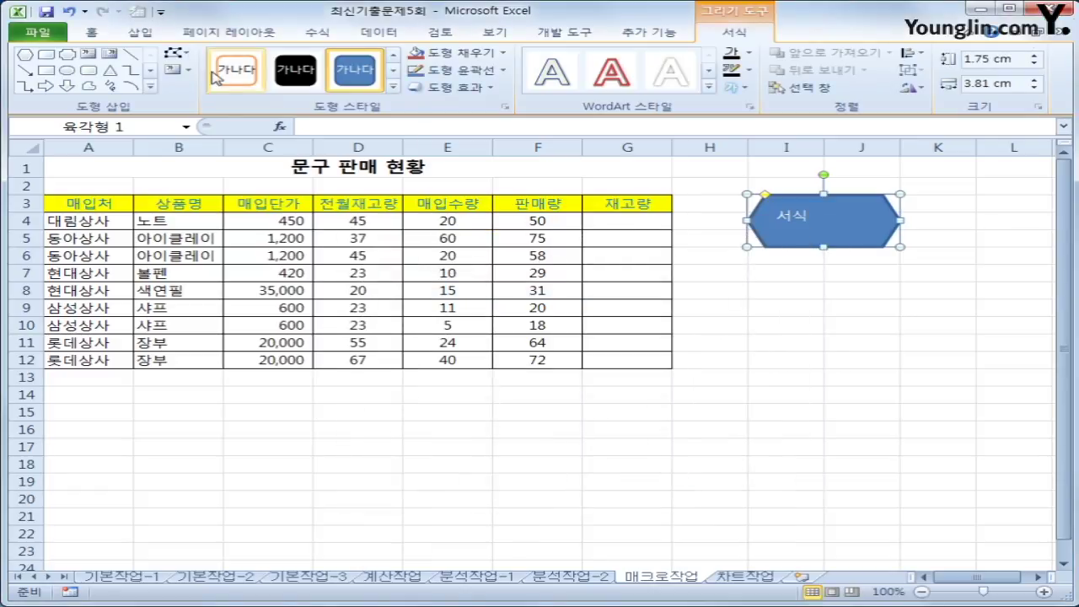
# Center the hexagon's text horizontally and vertically, then deselect the shape
pyautogui.click(91, 34)
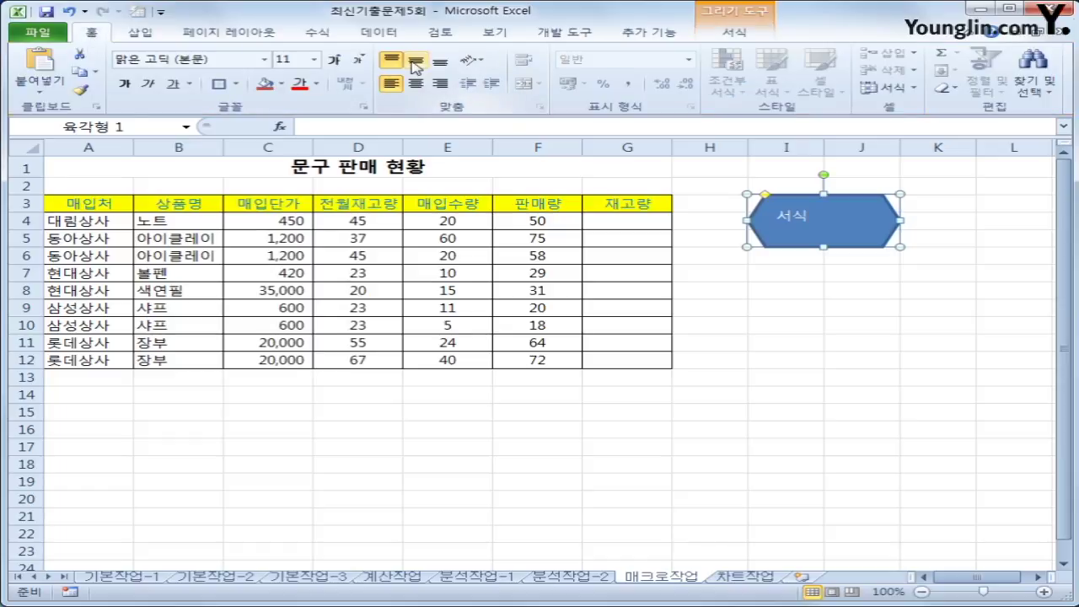
pyautogui.click(414, 86)
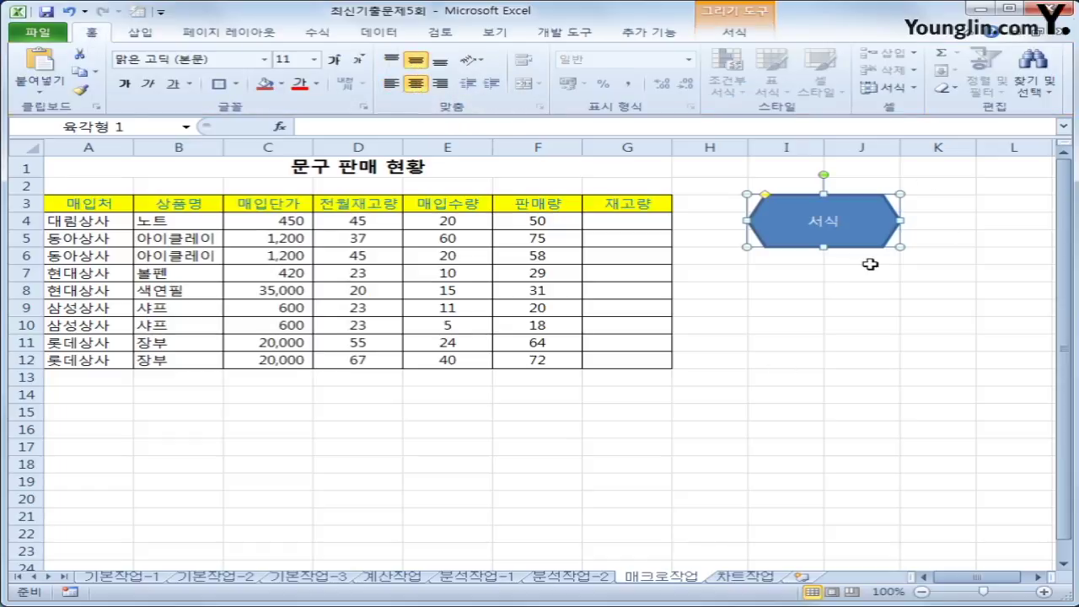
pyautogui.click(866, 333)
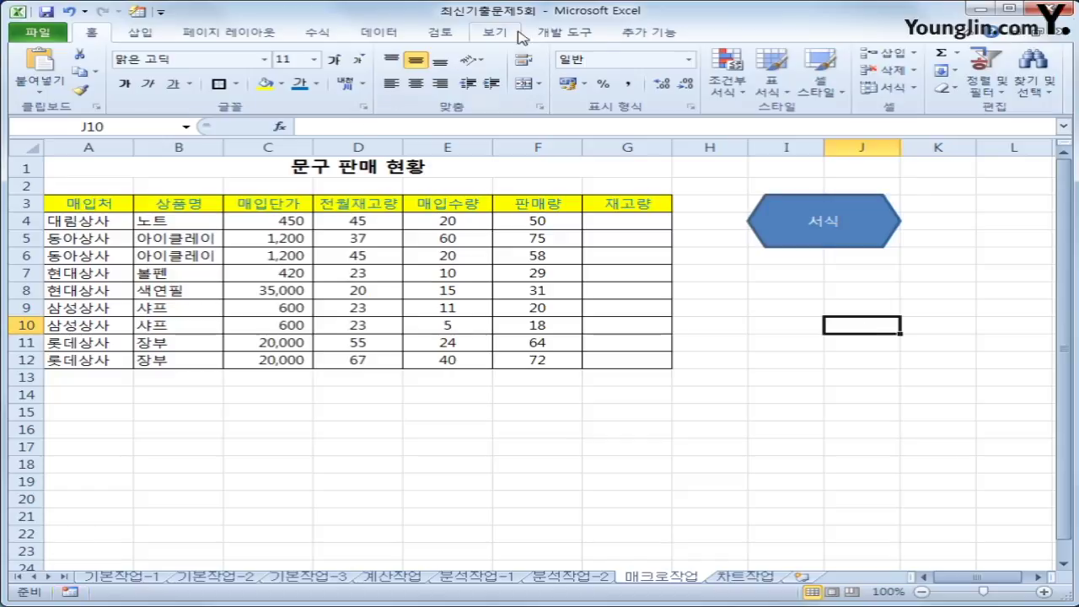
# Start recording a macro named 재고량 stored in the current workbook
pyautogui.click(553, 34)
pyautogui.click(157, 53)
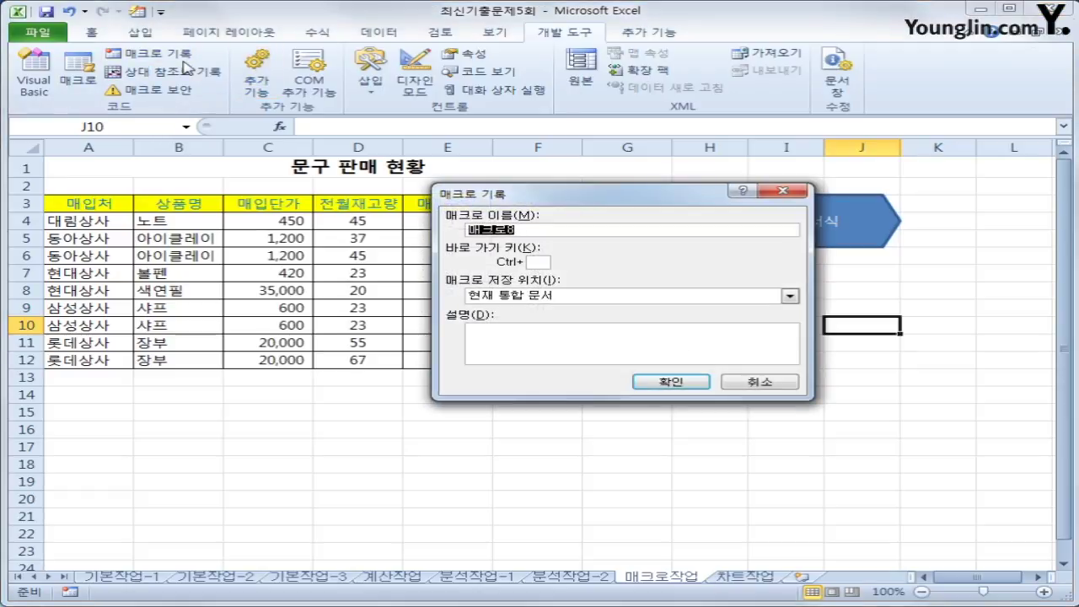
pyautogui.write('재고량')
pyautogui.click(651, 384)
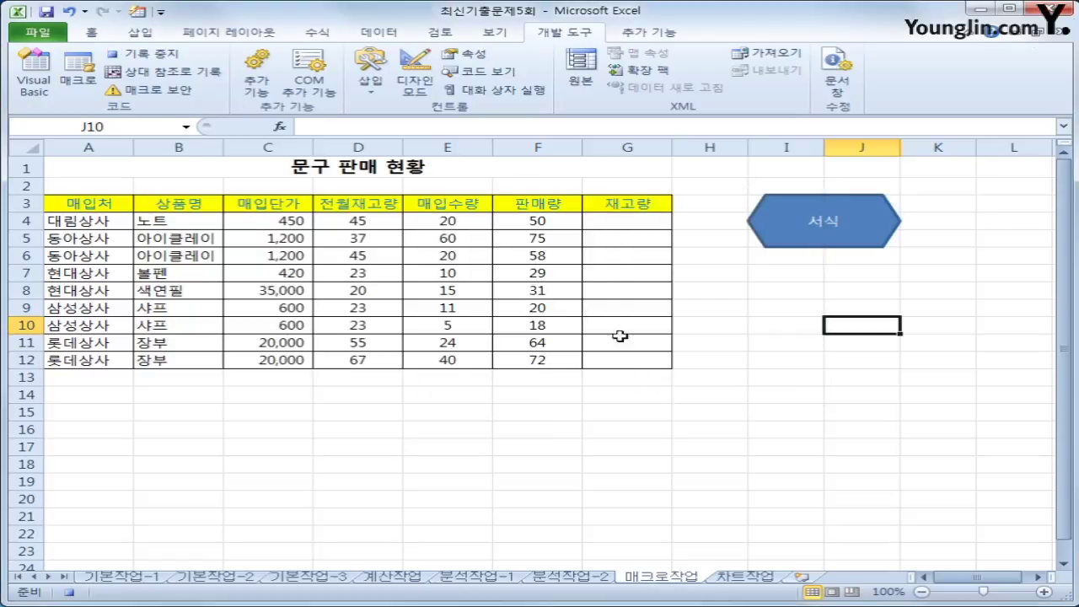
# Enter the stock formula =D4+E4-F4 in cell G4
pyautogui.click(610, 224)
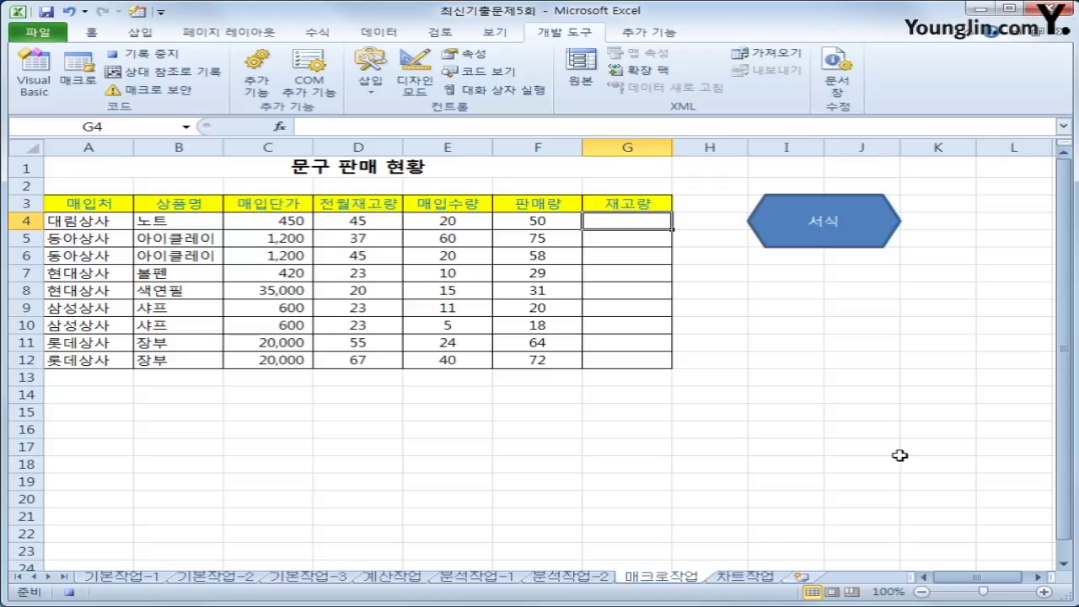
pyautogui.write('=')
pyautogui.press('Left')
pyautogui.press('Left')
pyautogui.press('Left')
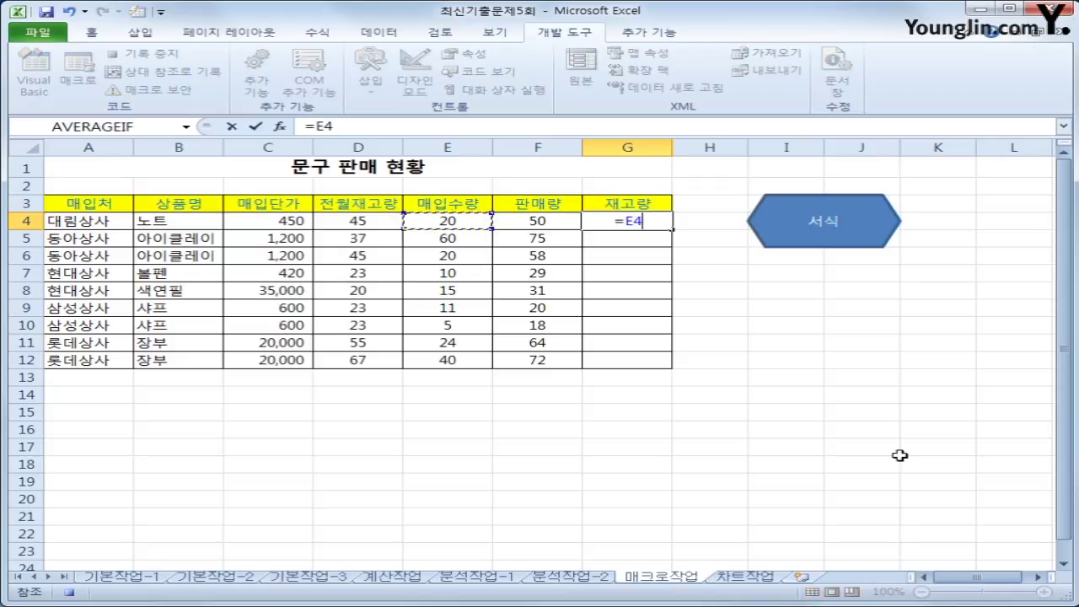
pyautogui.write('+')
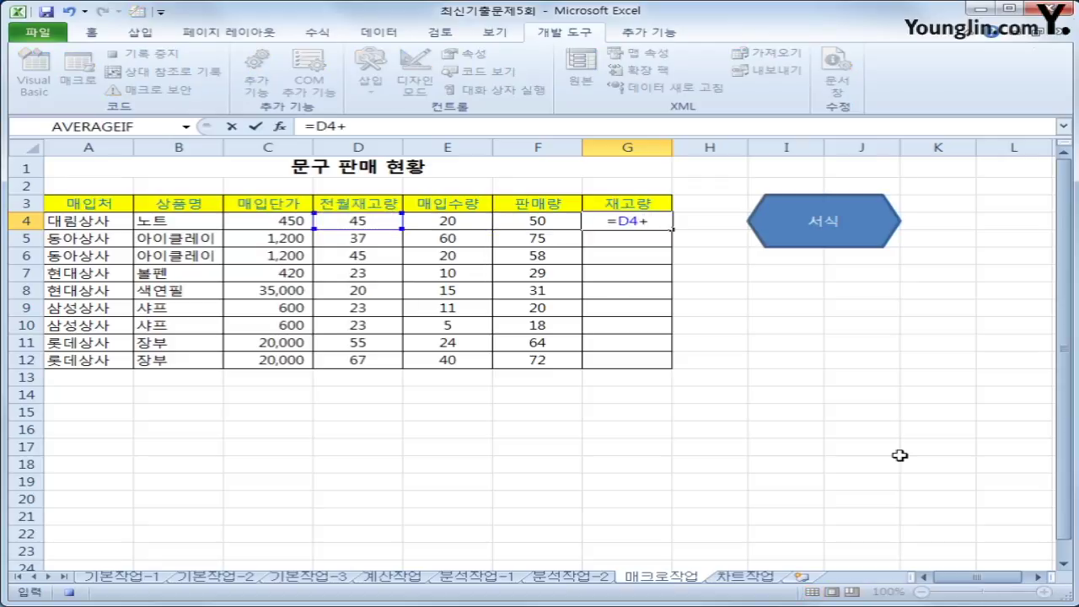
pyautogui.press('Left')
pyautogui.press('Left')
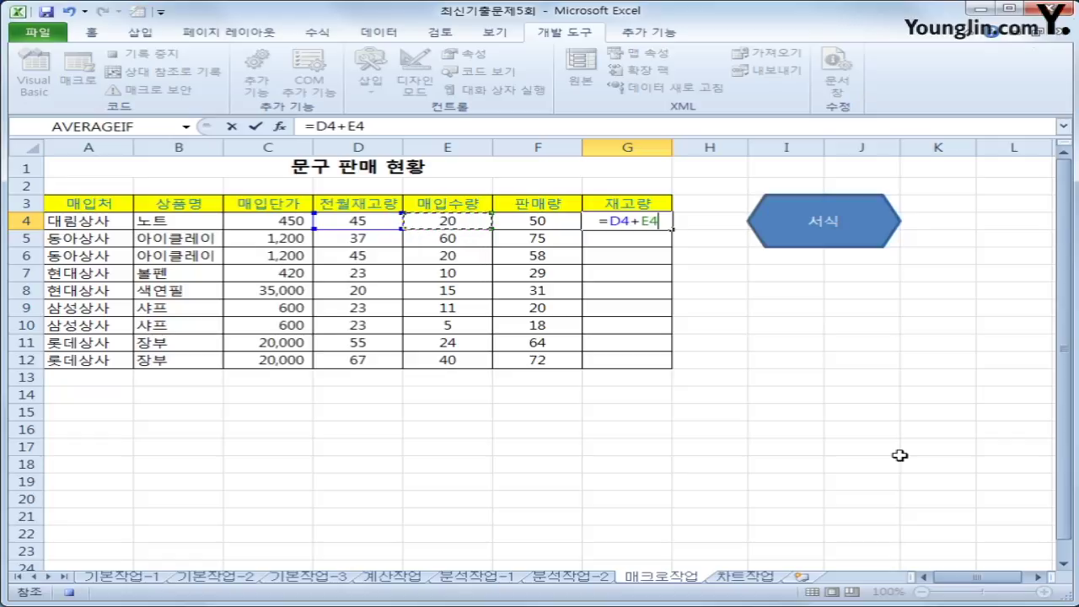
pyautogui.write('-')
pyautogui.press('Left')
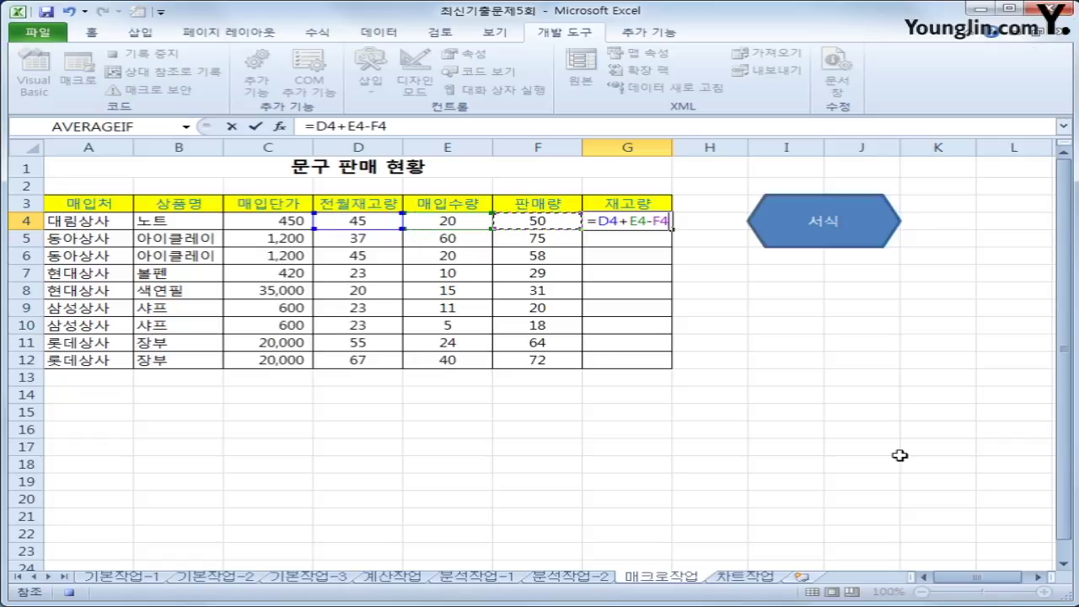
pyautogui.press('Return')
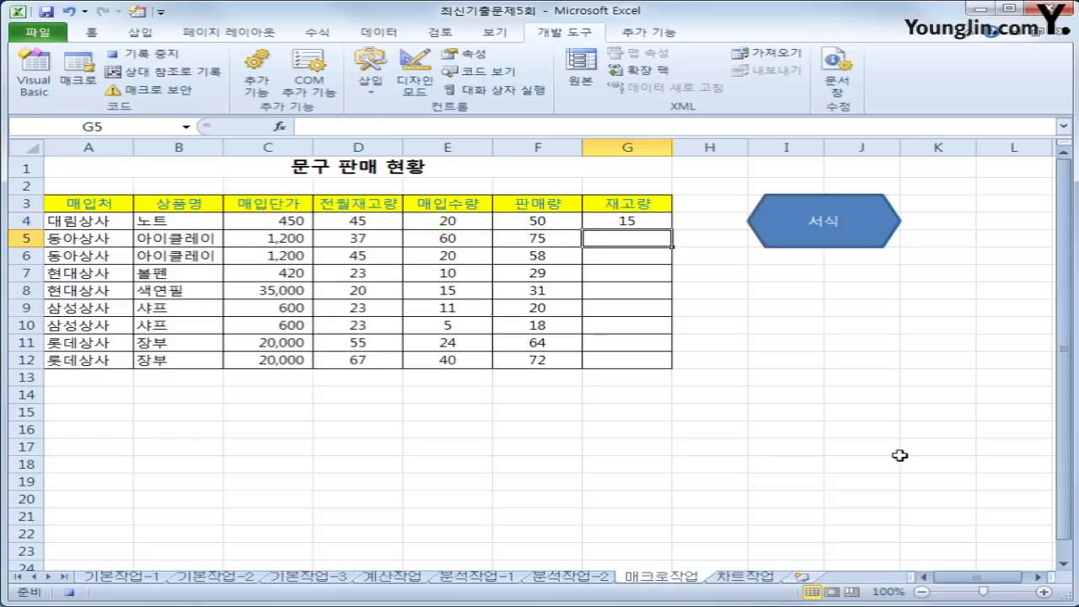
# Fill the G4 formula down through G12 and stop recording the macro
pyautogui.click(641, 218)
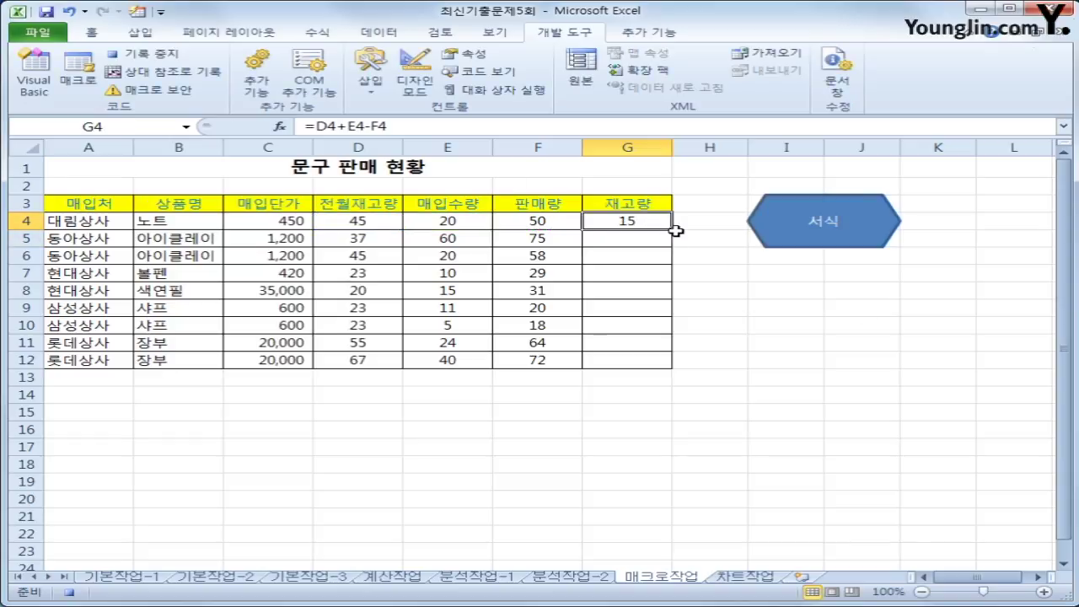
pyautogui.moveTo(674, 230); pyautogui.dragTo(657, 368)
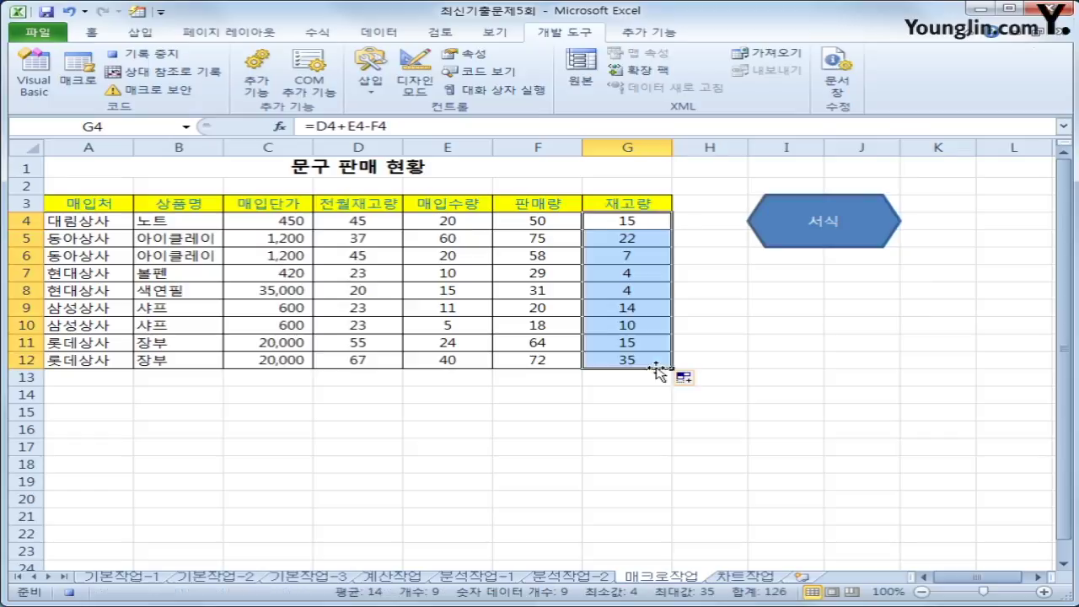
pyautogui.click(657, 364)
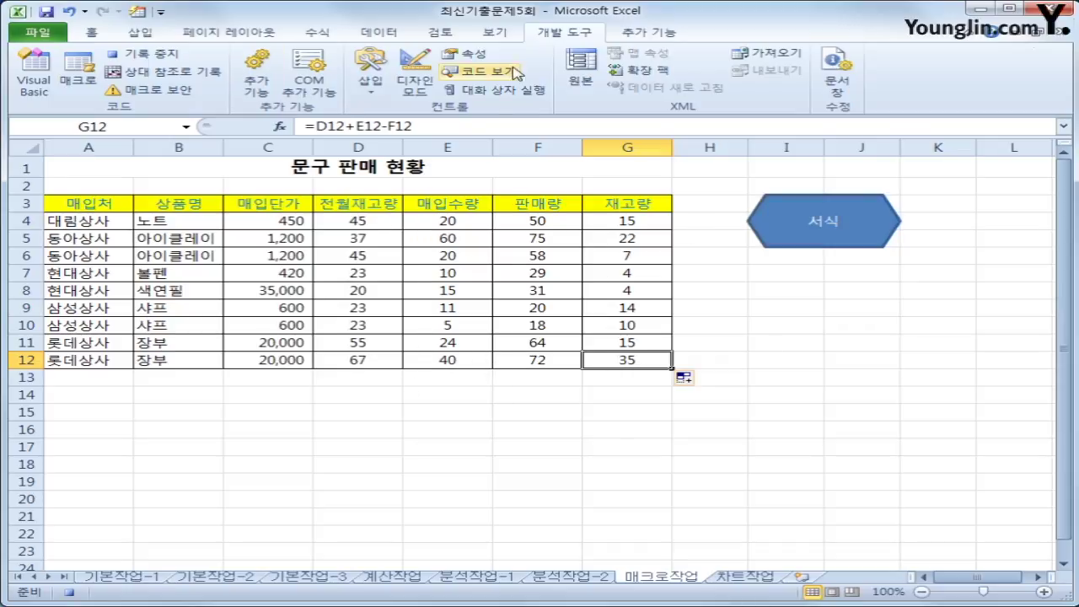
pyautogui.click(143, 53)
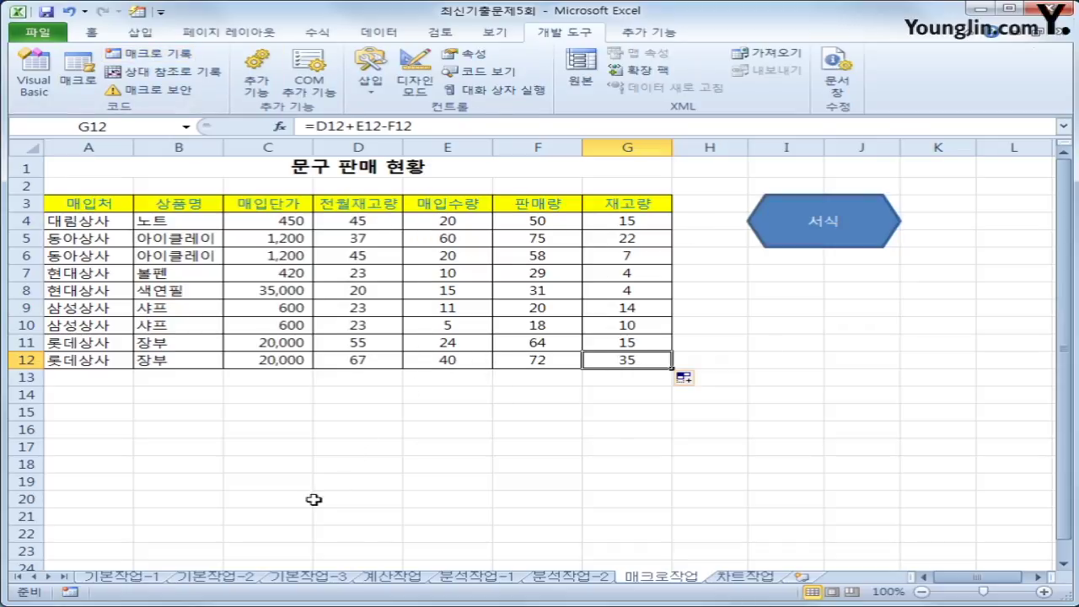
# Draw a plaque shape (배지) over I7:J9, about 1.69 cm high, and adjust its width to about 3.76 cm to fit the cells
pyautogui.click(279, 482)
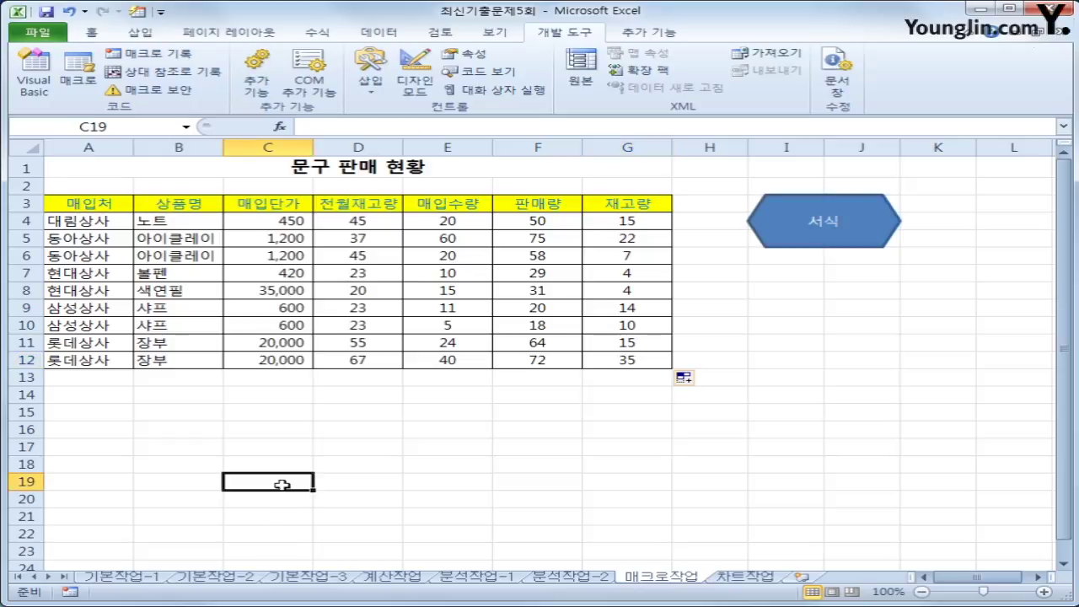
pyautogui.click(137, 34)
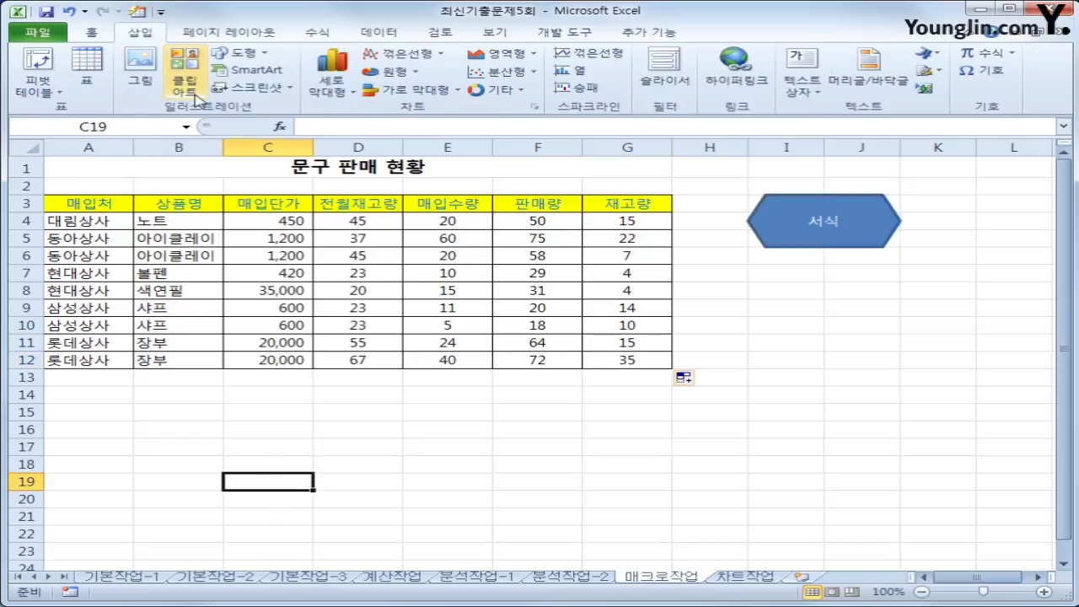
pyautogui.click(241, 54)
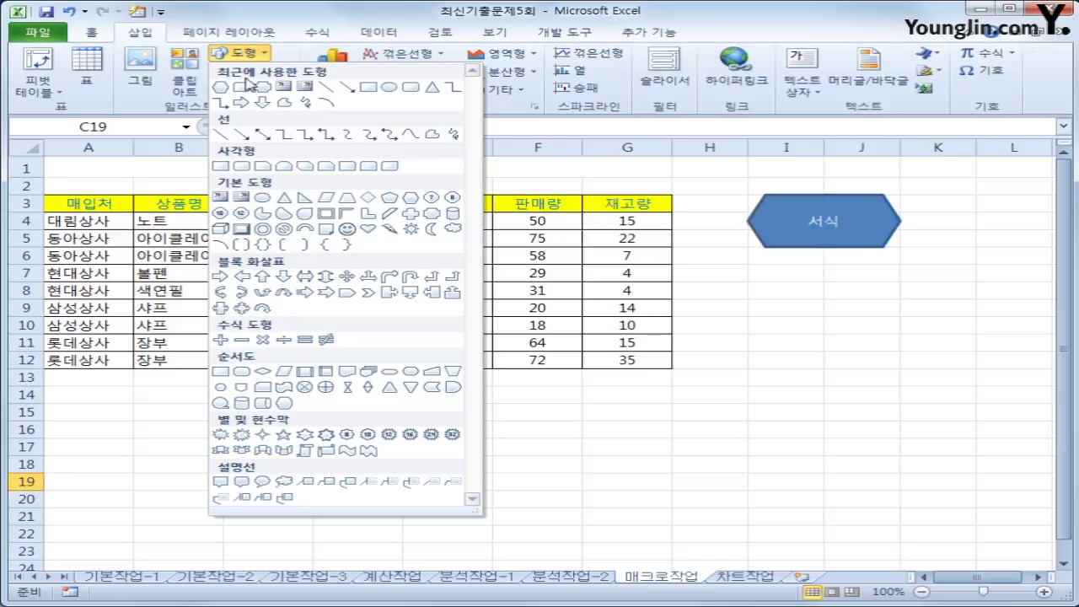
pyautogui.click(431, 215)
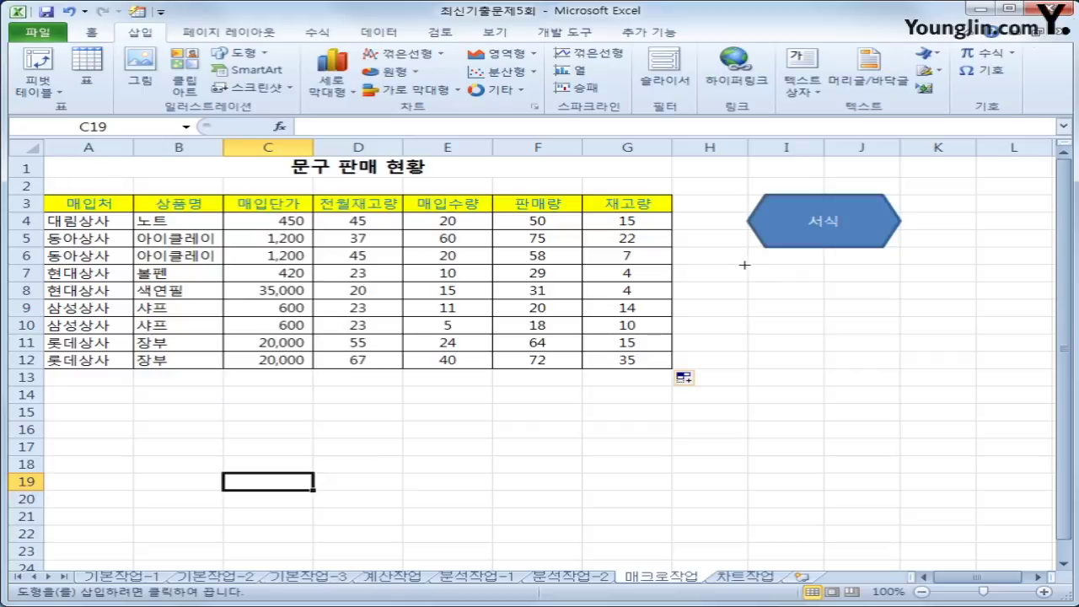
pyautogui.moveTo(745, 264); pyautogui.dragTo(899, 316)
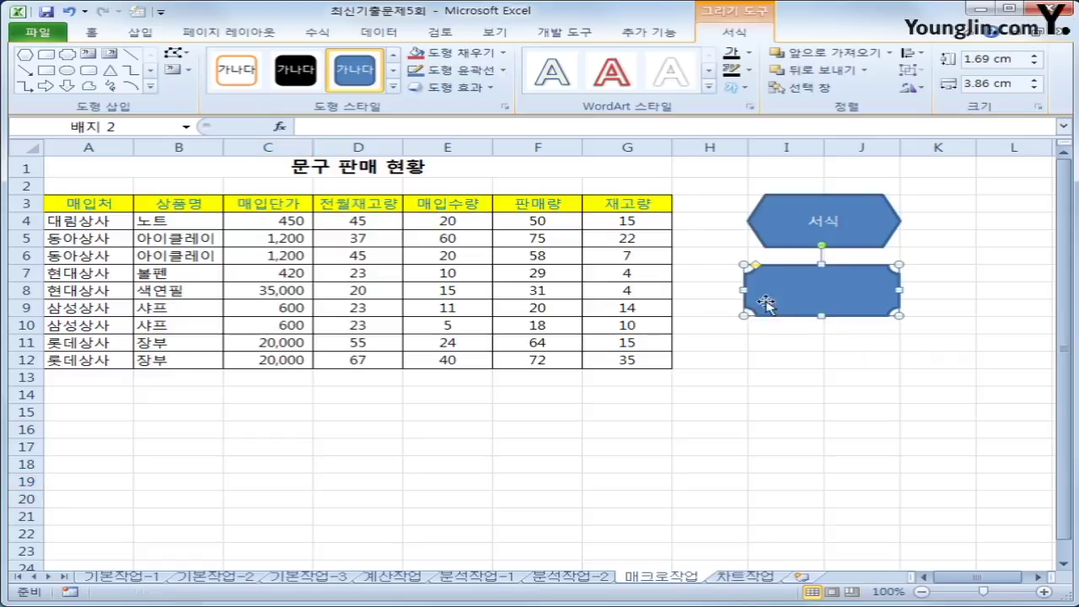
pyautogui.moveTo(745, 290); pyautogui.dragTo(749, 290)
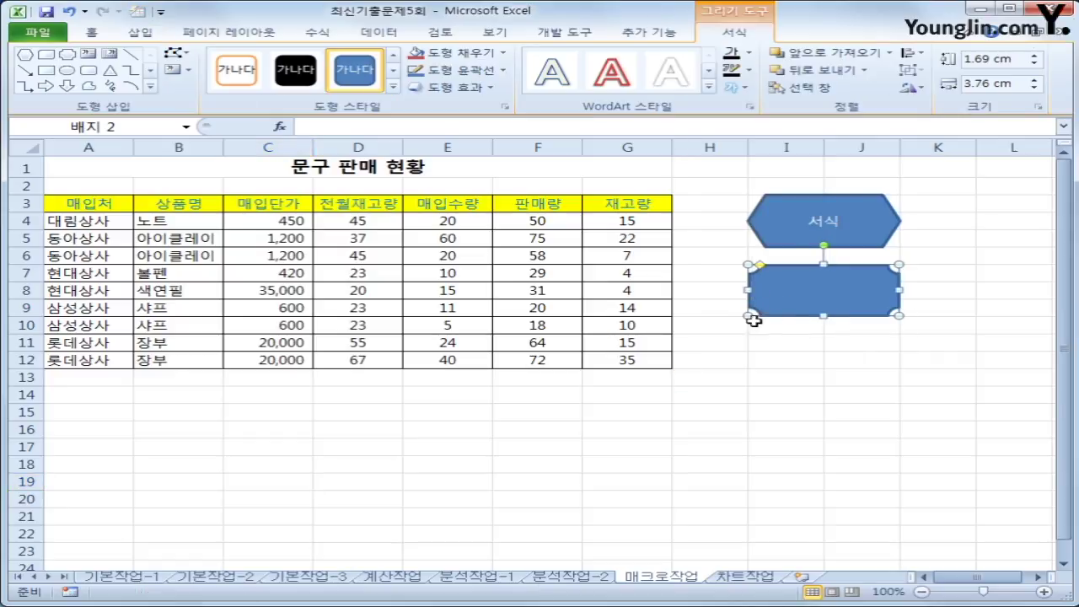
# Label the plaque shape 재고량
pyautogui.click(936, 312)
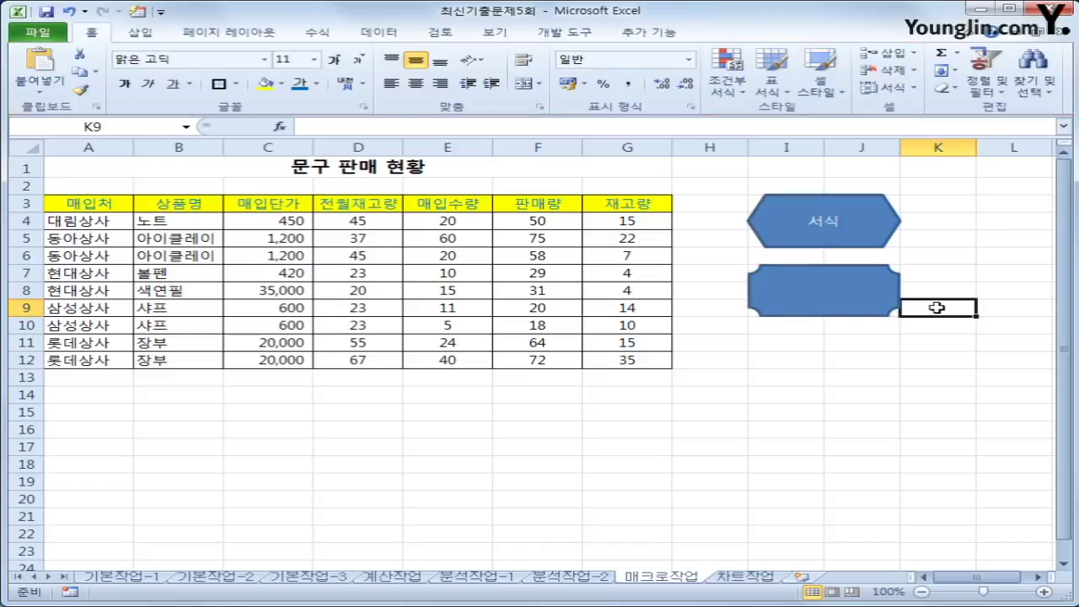
pyautogui.click(825, 302)
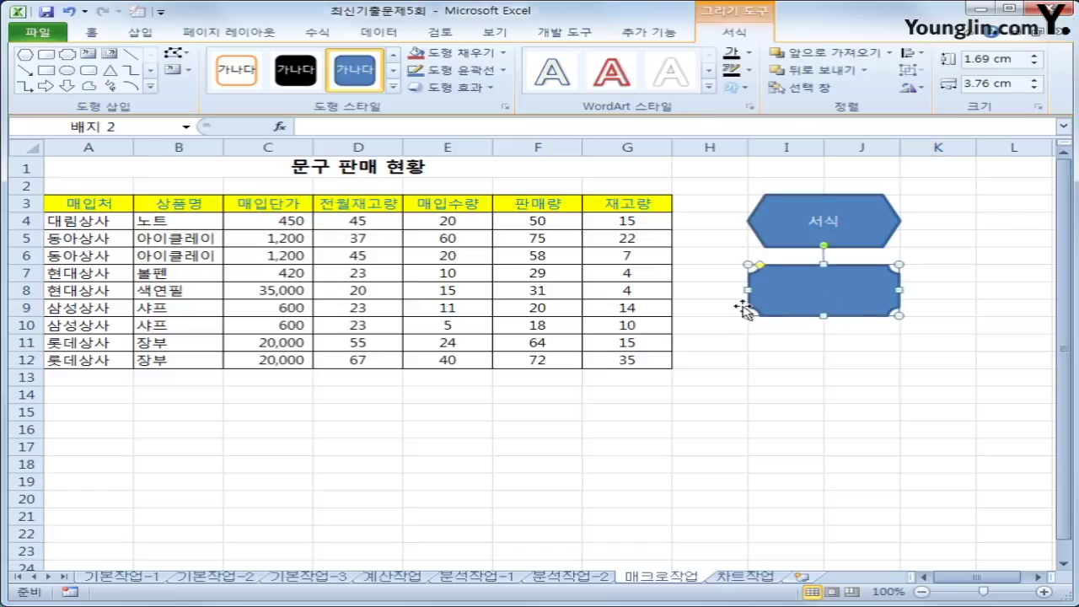
pyautogui.write('재고라')
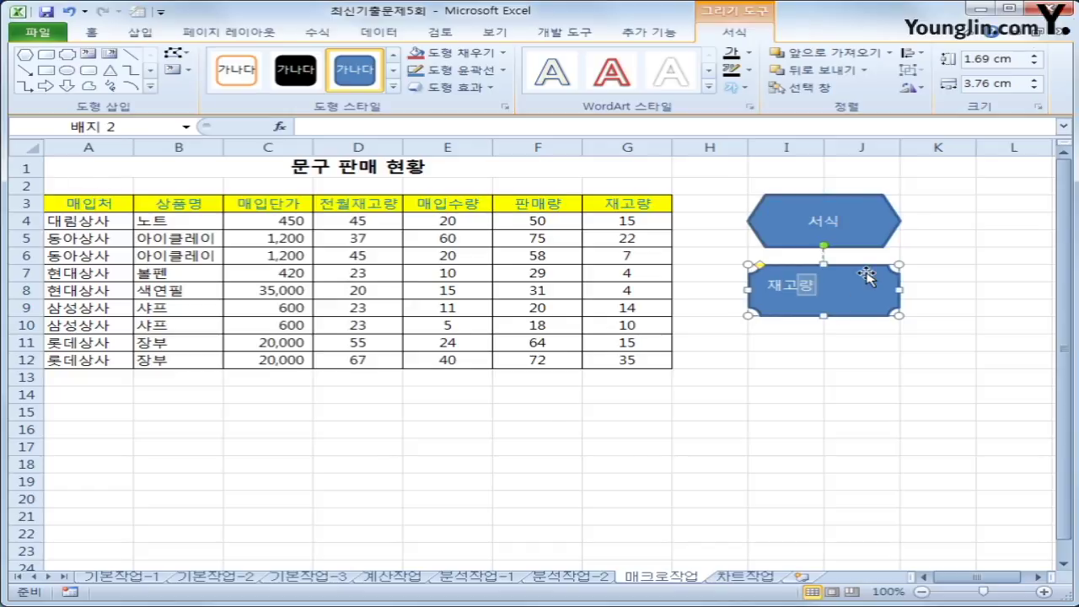
# Assign the 재고량 macro to the plaque shape
pyautogui.hotkey('shift', 'F10')
pyautogui.click(530, 376)
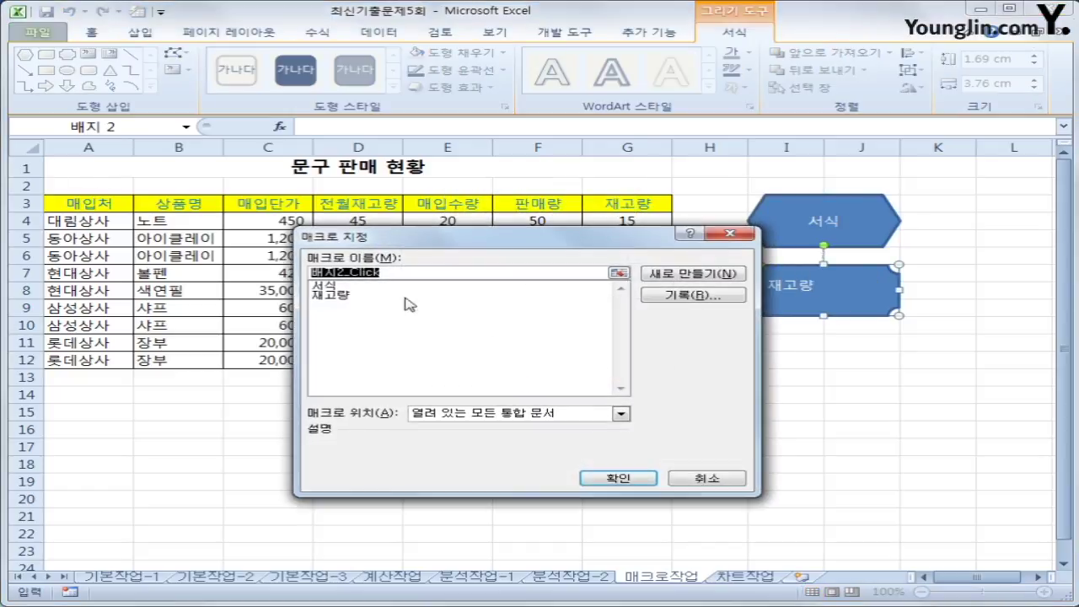
pyautogui.click(379, 297)
pyautogui.click(616, 477)
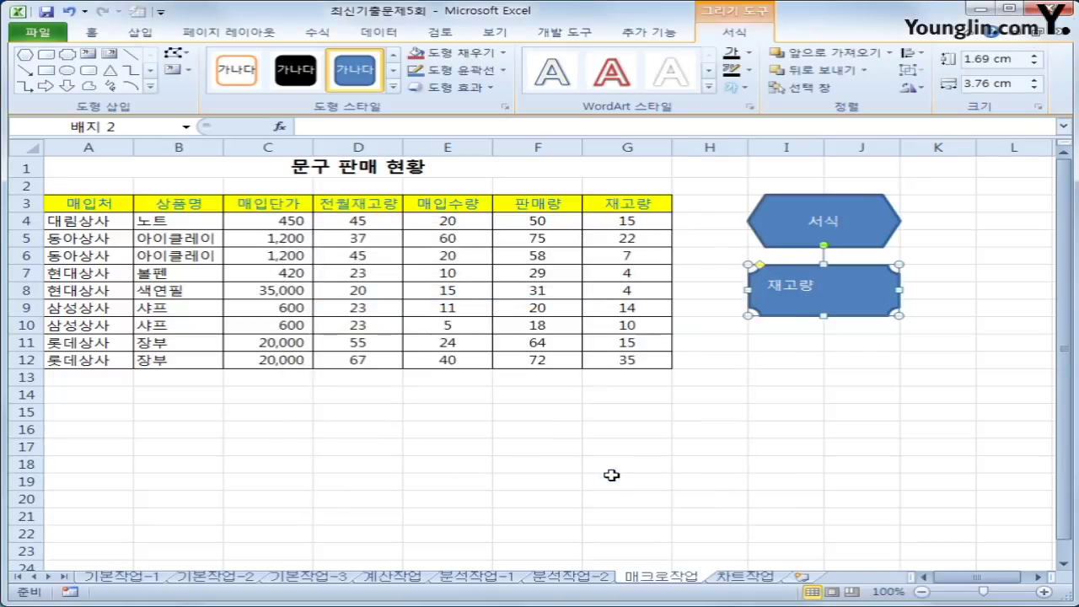
# Centre the 재고량 label both vertically and horizontally within the plaque shape
pyautogui.click(96, 33)
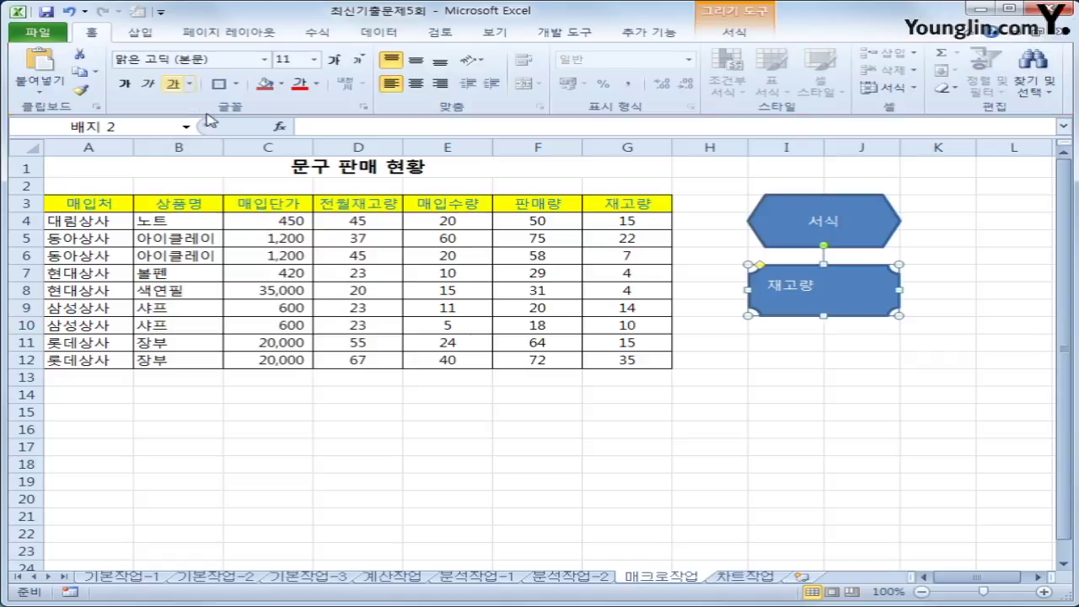
pyautogui.click(415, 60)
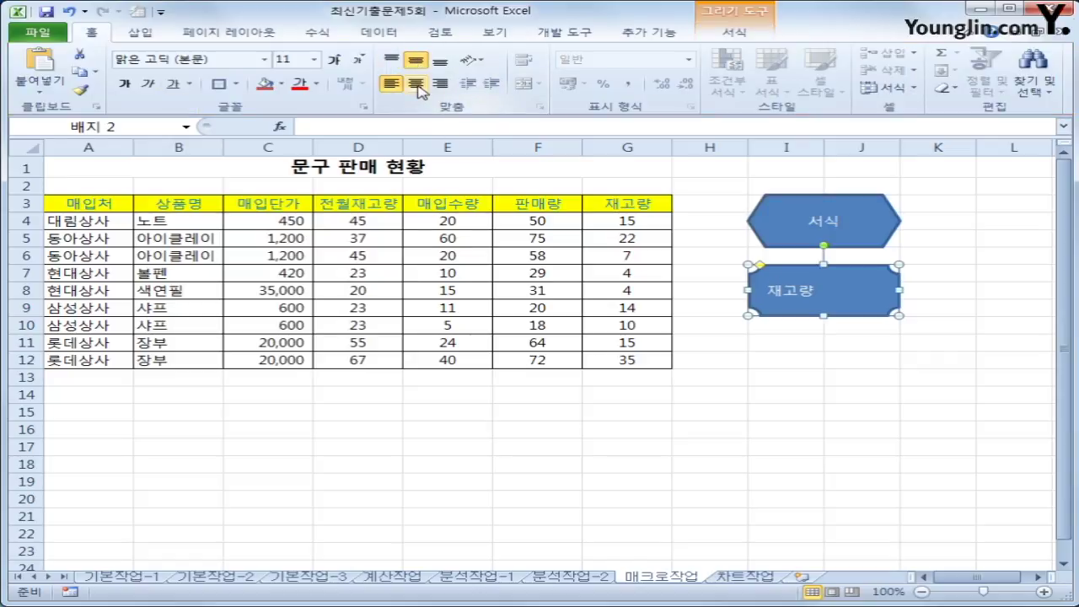
pyautogui.click(416, 83)
pyautogui.click(919, 478)
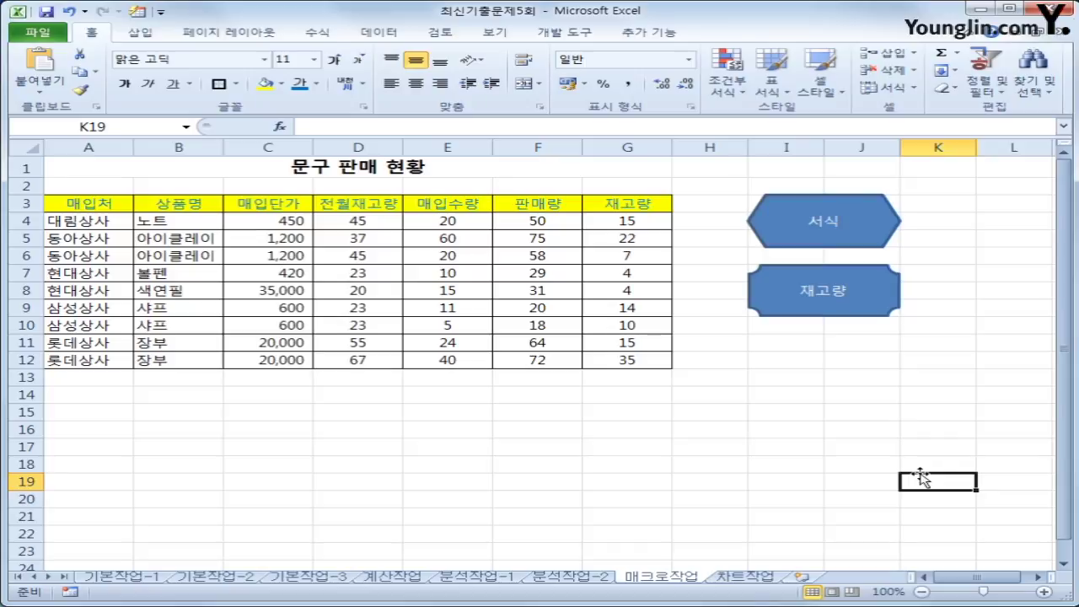
# Delete the 순이익 series from the chart on the 차트작업 sheet
pyautogui.click(745, 577)
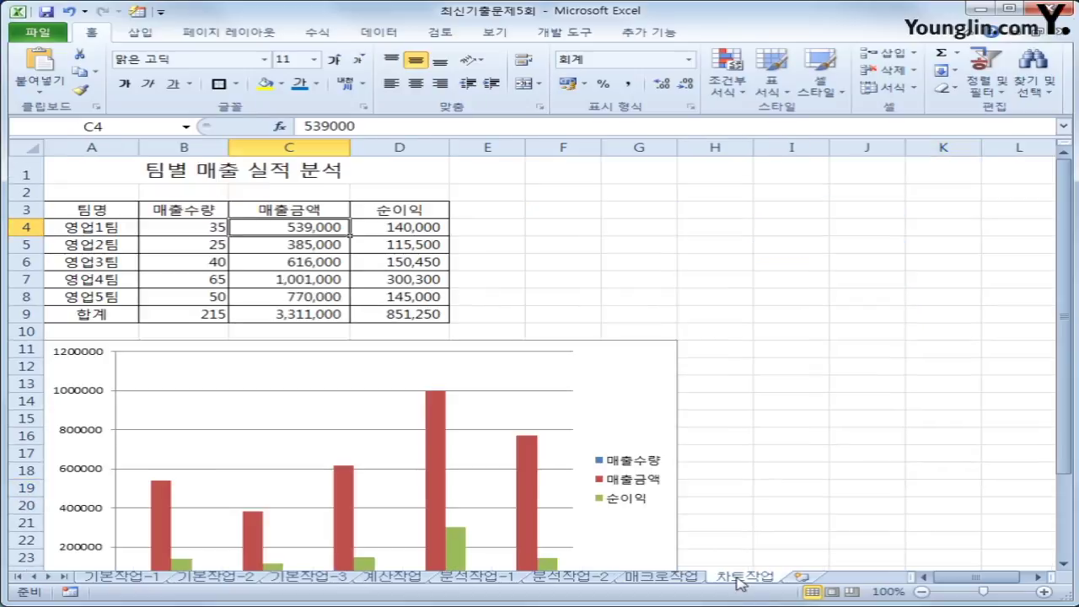
pyautogui.click(620, 411)
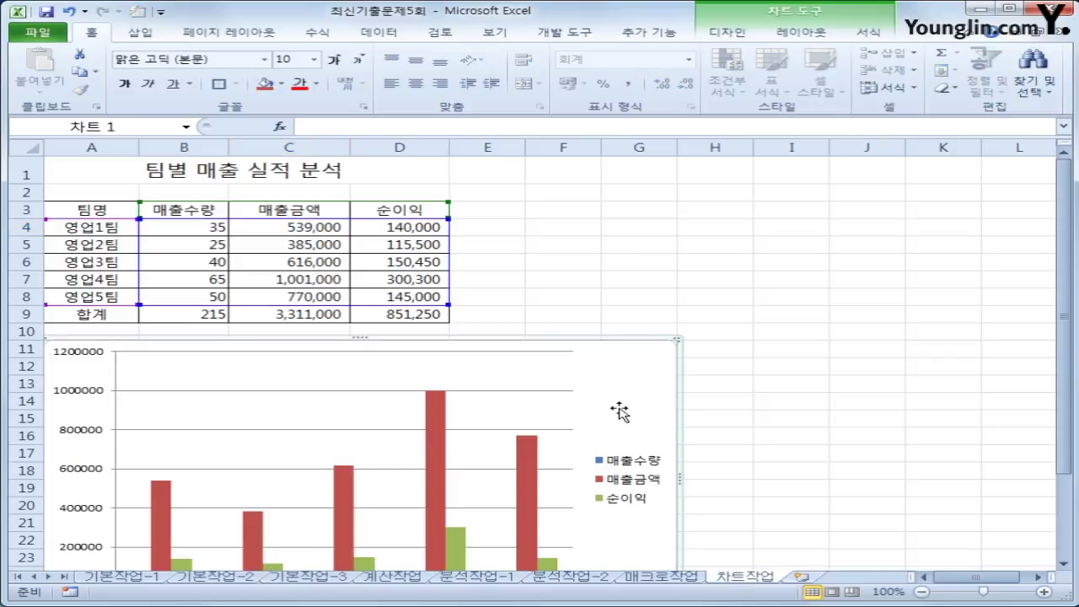
pyautogui.scroll(-2, 620, 411)
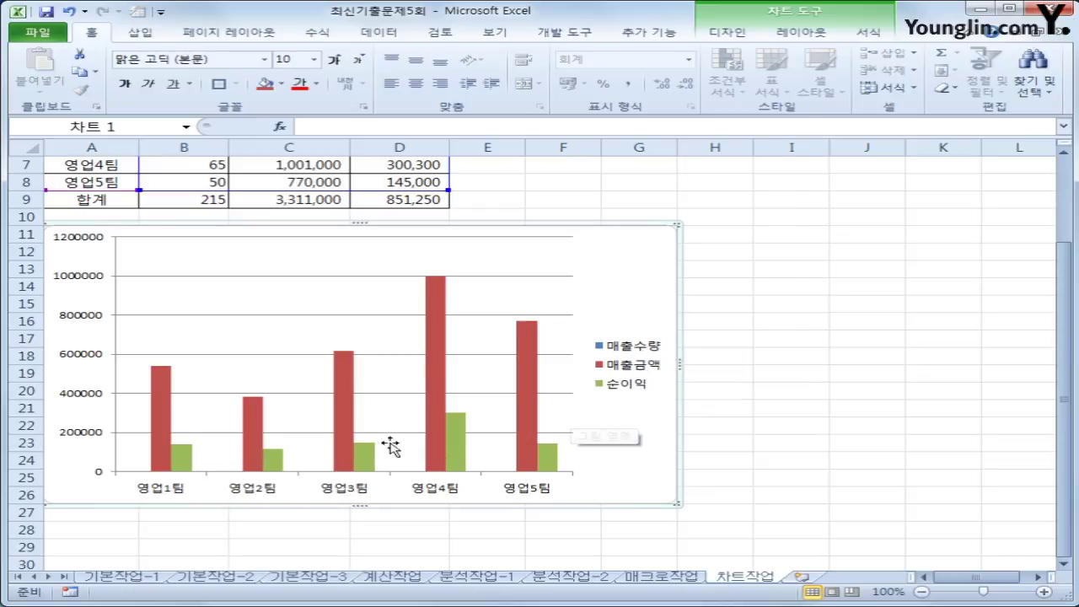
pyautogui.click(458, 432)
pyautogui.moveTo(458, 471)
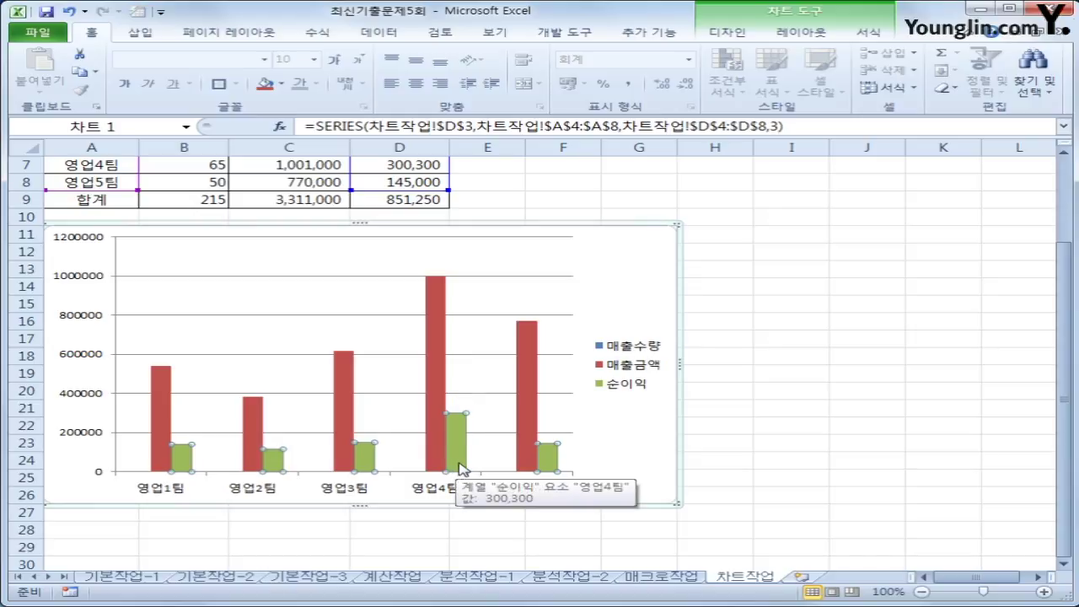
pyautogui.press('Delete')
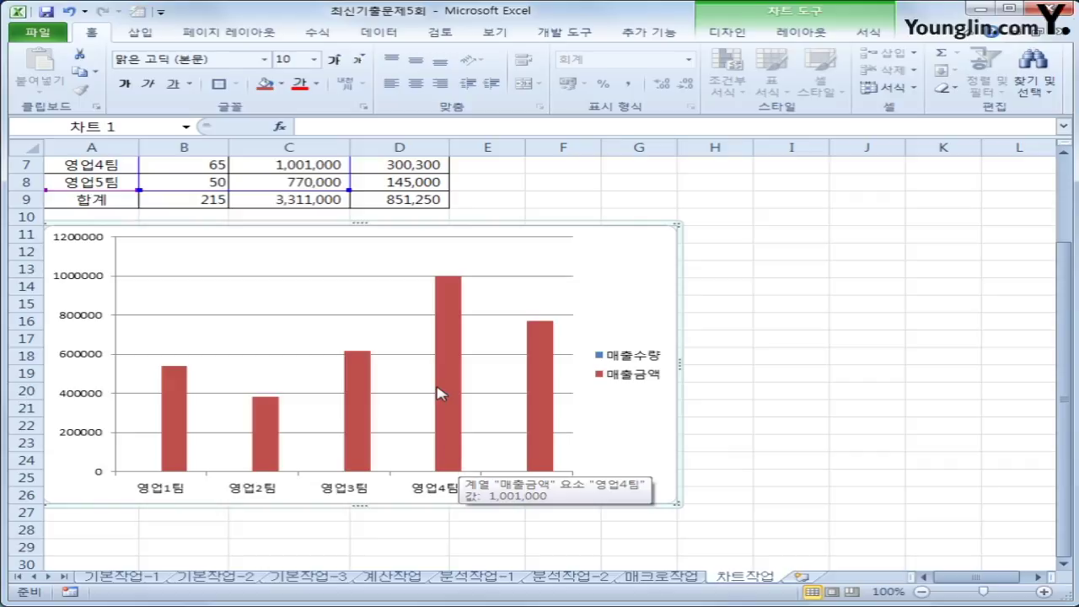
# Change the chart type of the 매출금액 series to a line with markers (꺾은선형)
pyautogui.scroll(-1, 441, 410)
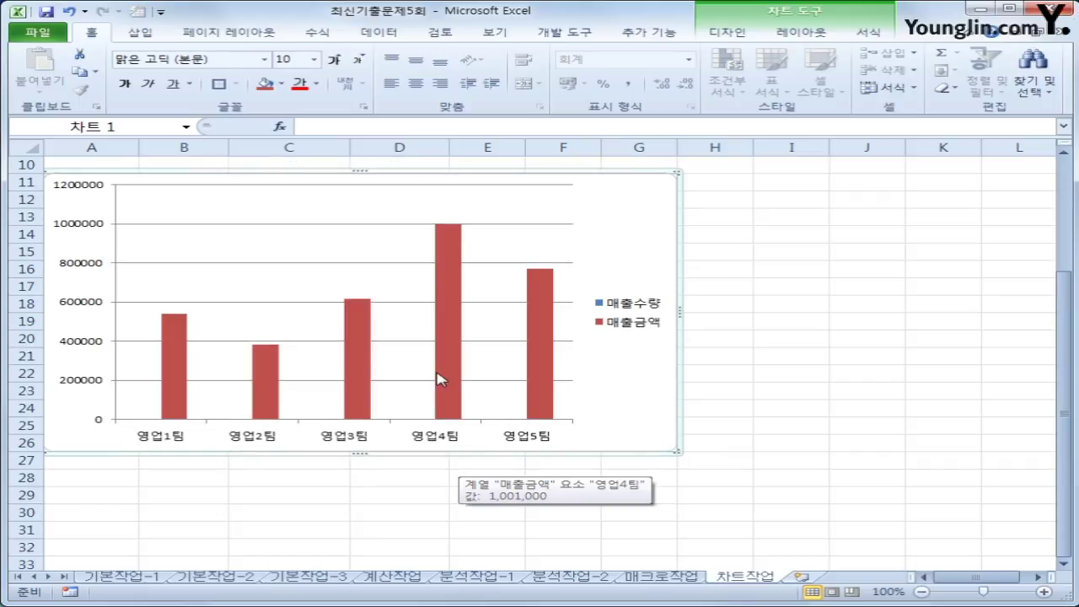
pyautogui.click(458, 268)
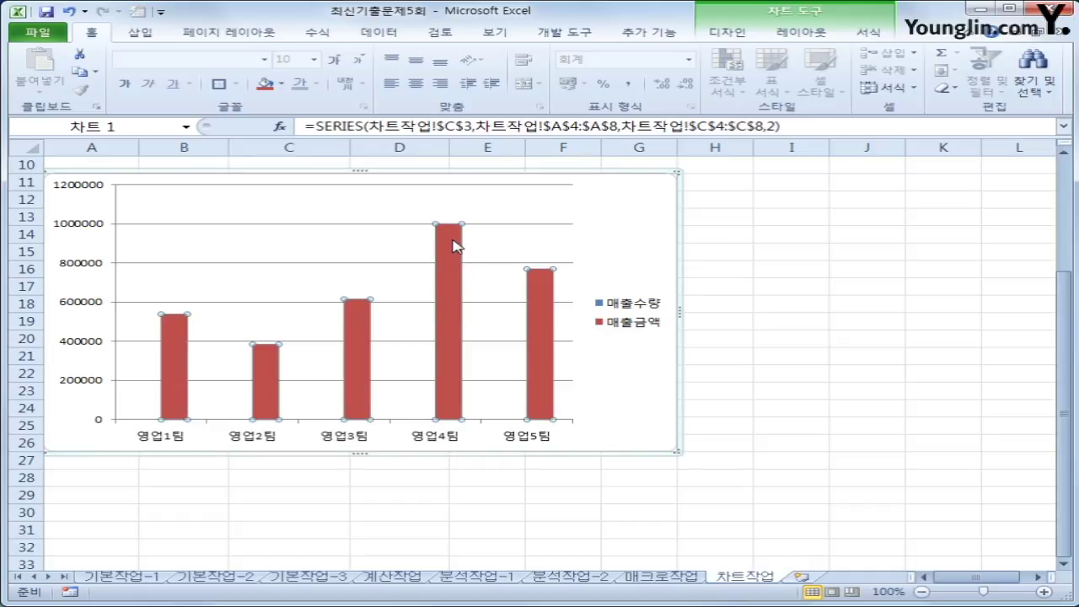
pyautogui.rightClick(456, 246)
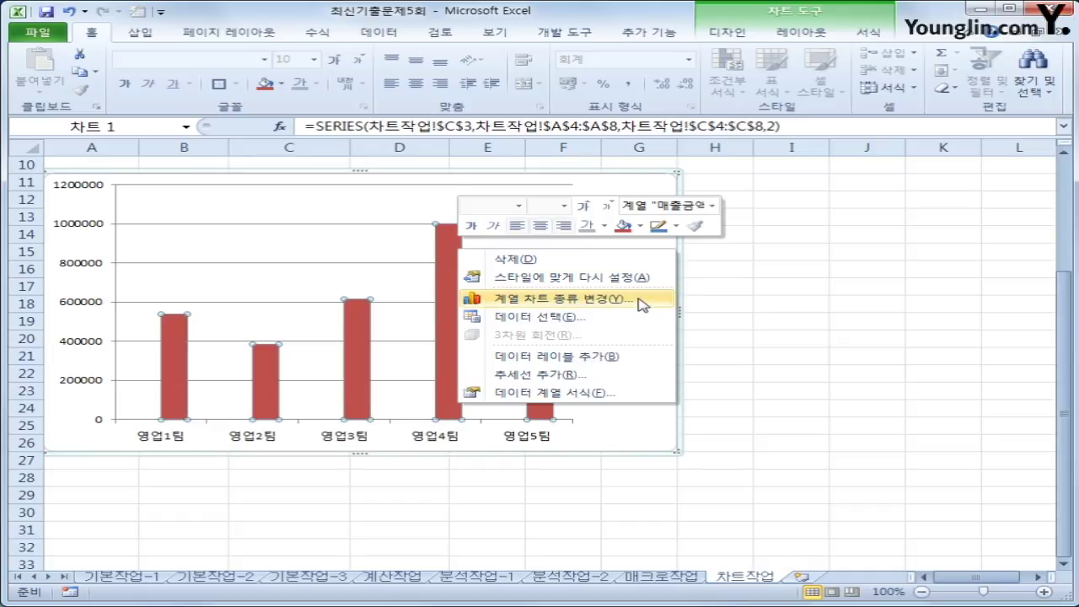
pyautogui.click(642, 302)
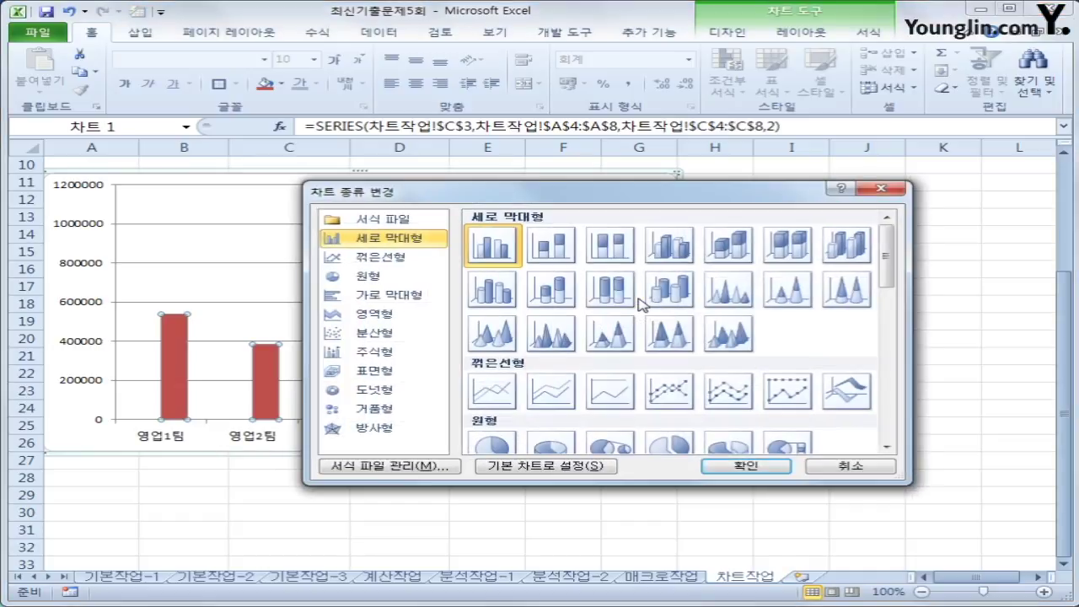
pyautogui.click(672, 396)
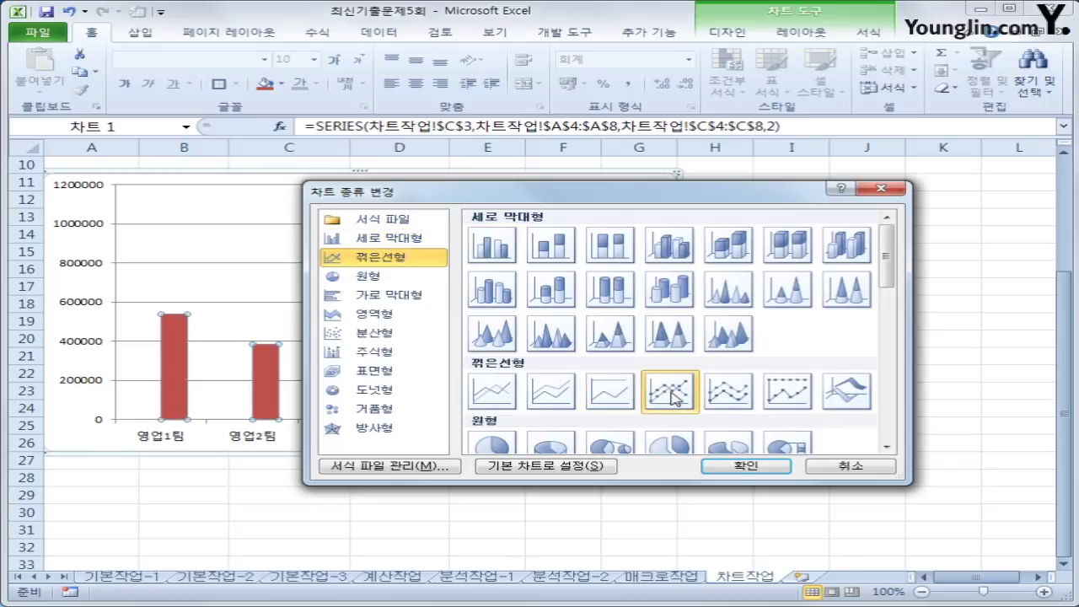
pyautogui.click(749, 468)
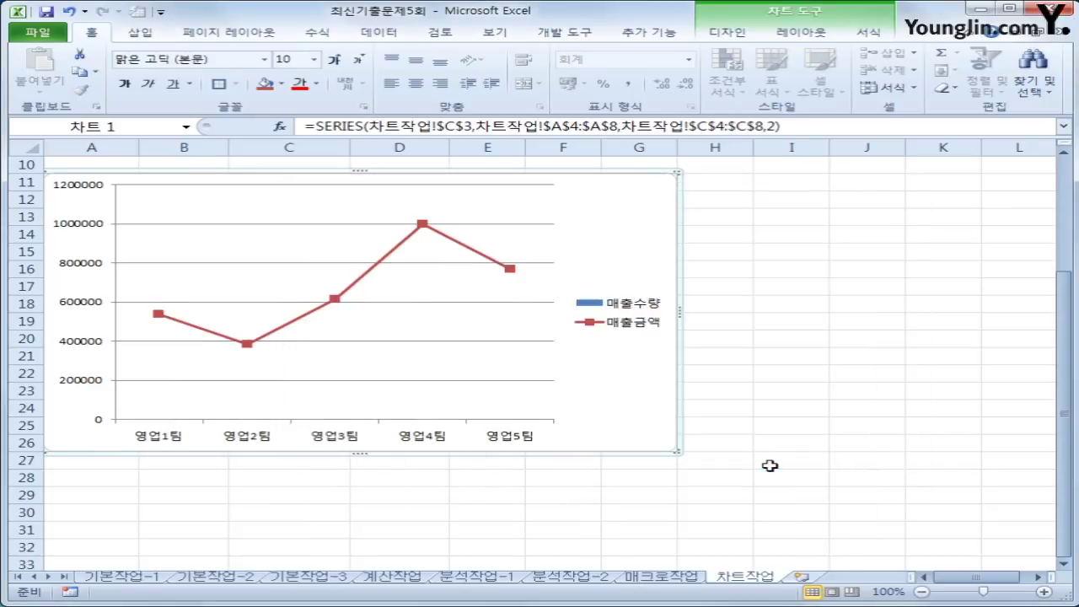
# Plot the 매출금액 line series on the secondary axis (보조 축)
pyautogui.click(421, 225)
pyautogui.rightClick(422, 224)
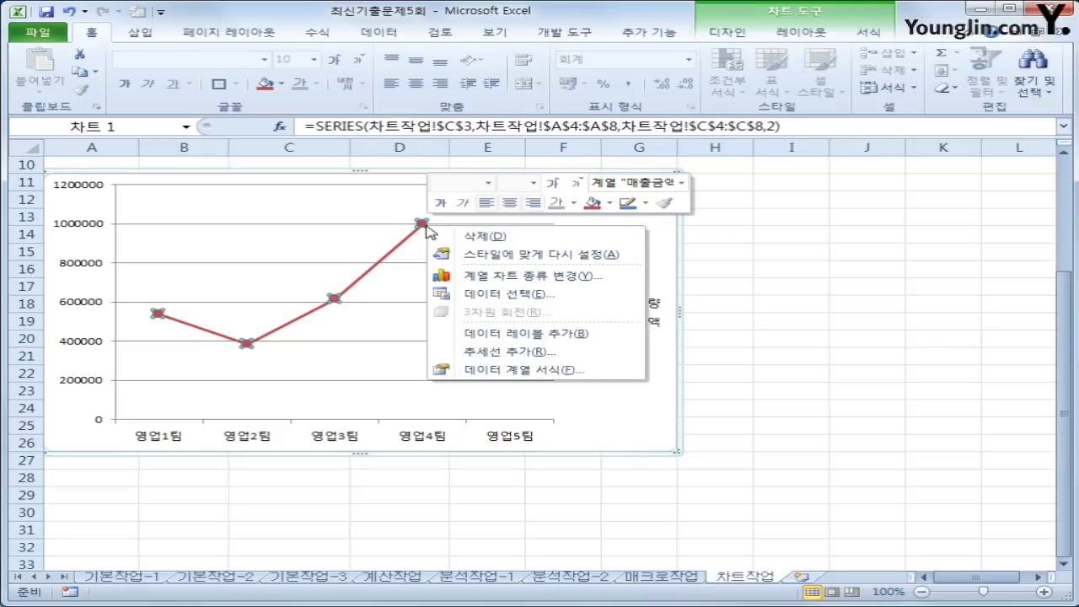
pyautogui.click(536, 370)
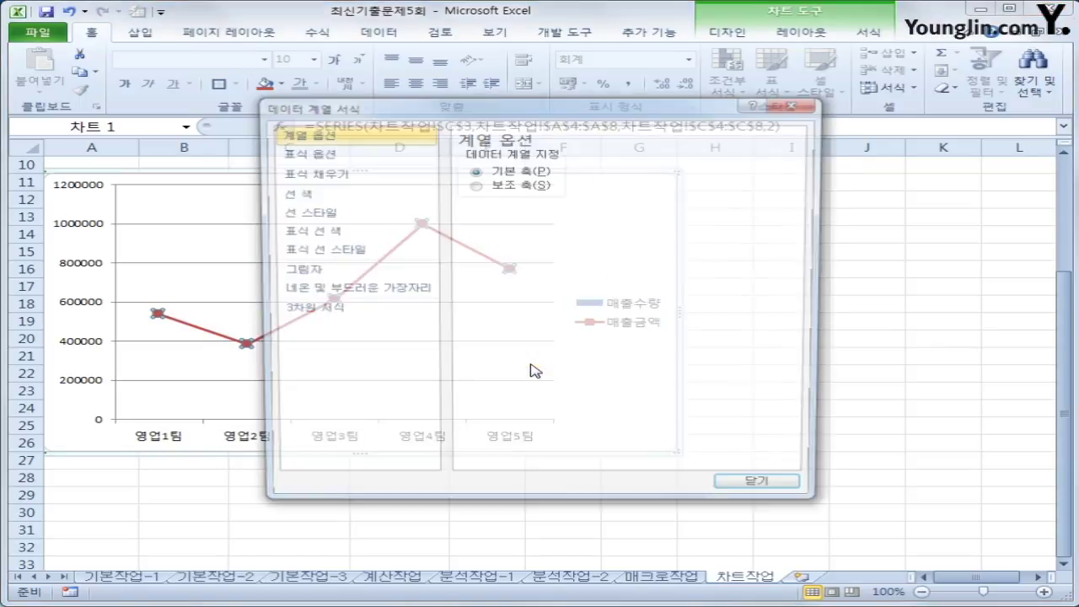
pyautogui.click(496, 185)
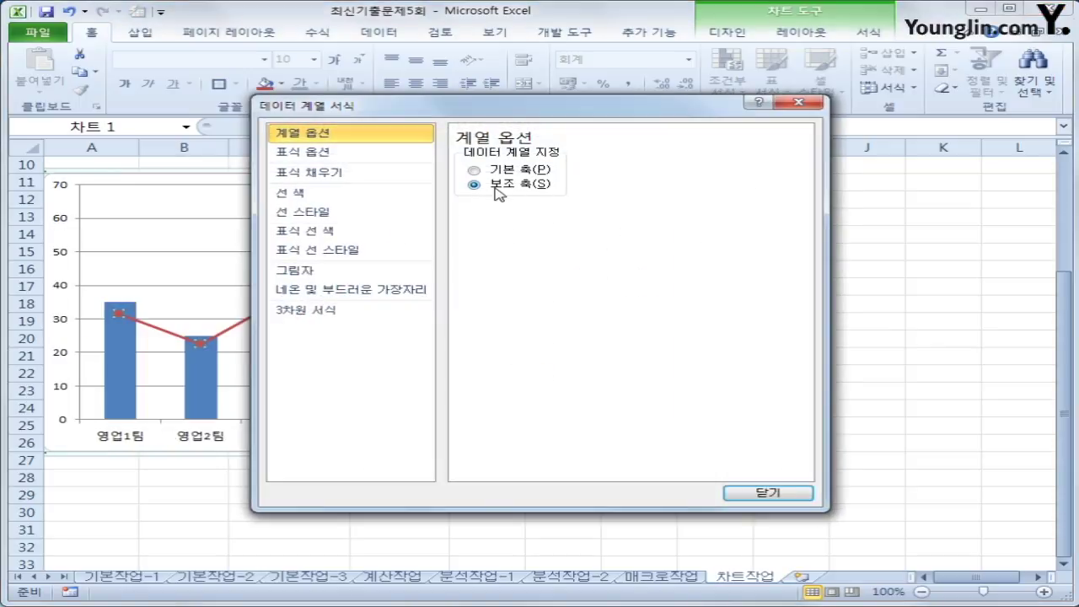
pyautogui.click(746, 495)
pyautogui.click(886, 513)
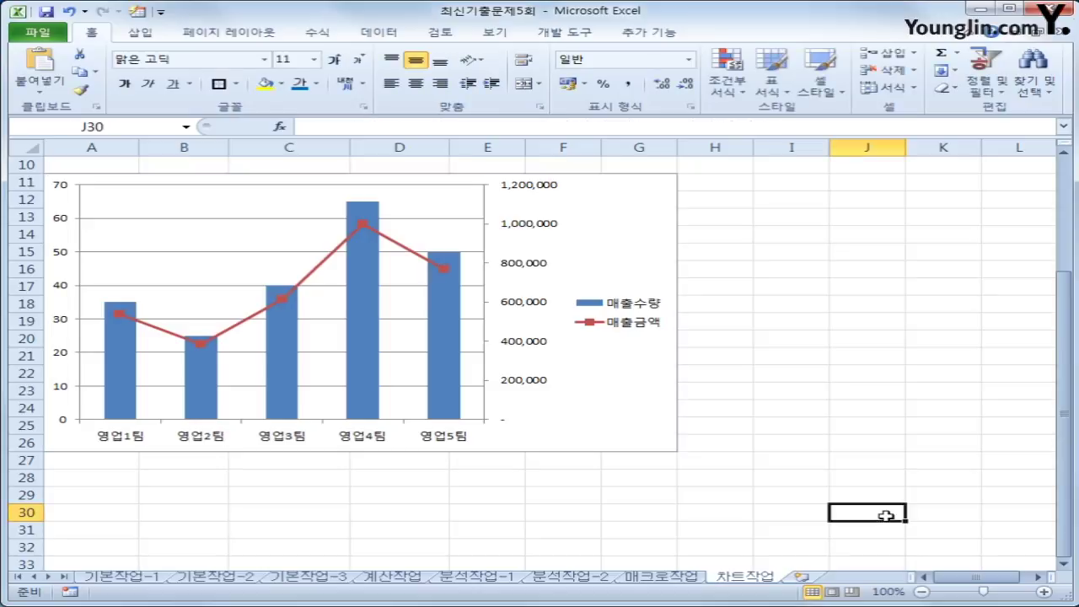
# Place the chart legend below the plot area (아래쪽에 범례 표시)
pyautogui.click(622, 412)
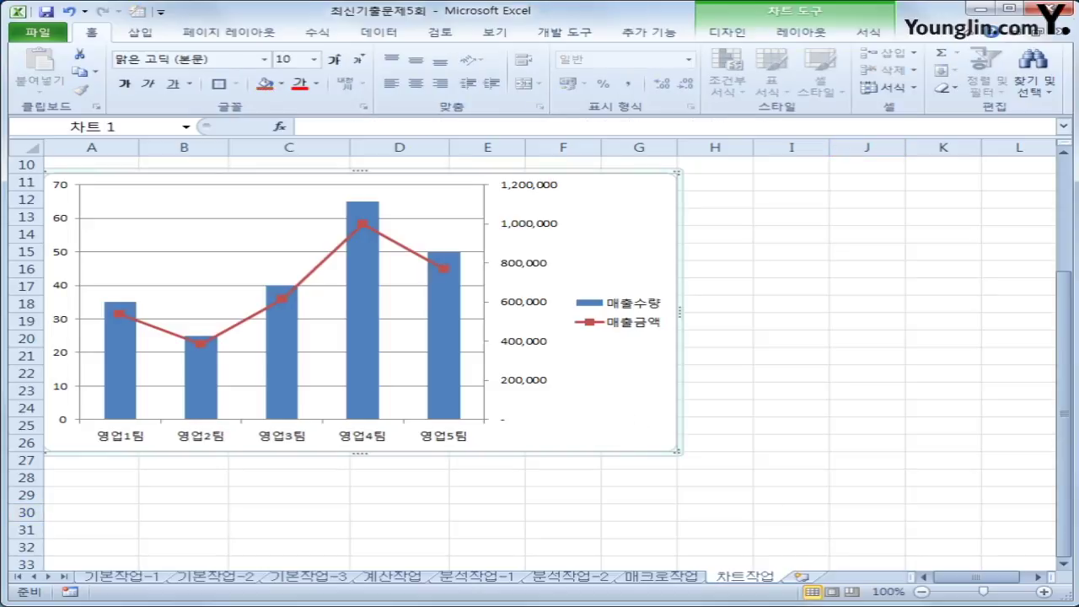
pyautogui.click(784, 34)
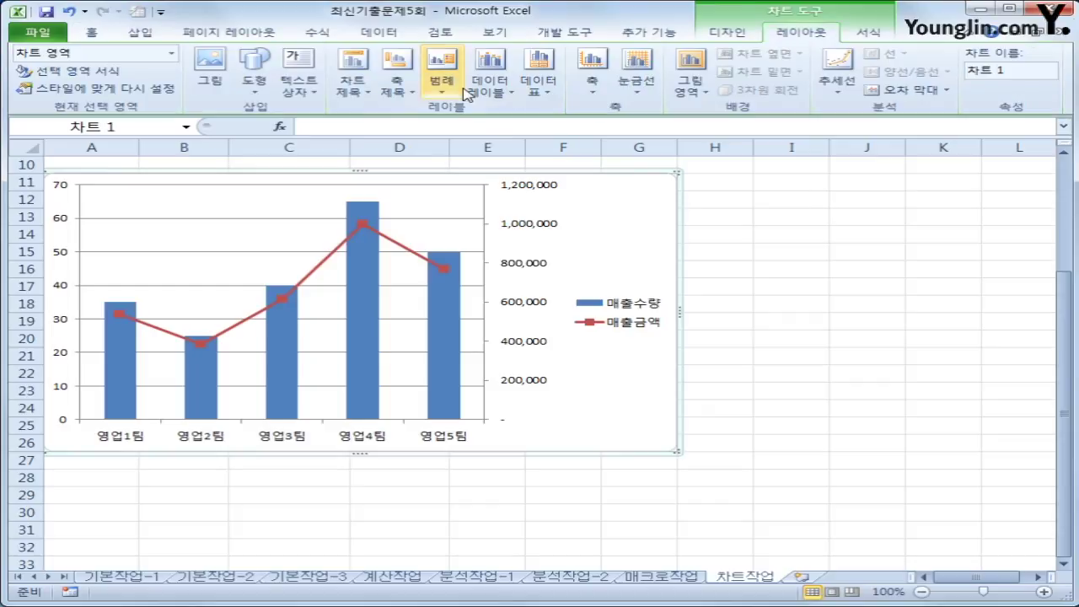
pyautogui.click(442, 72)
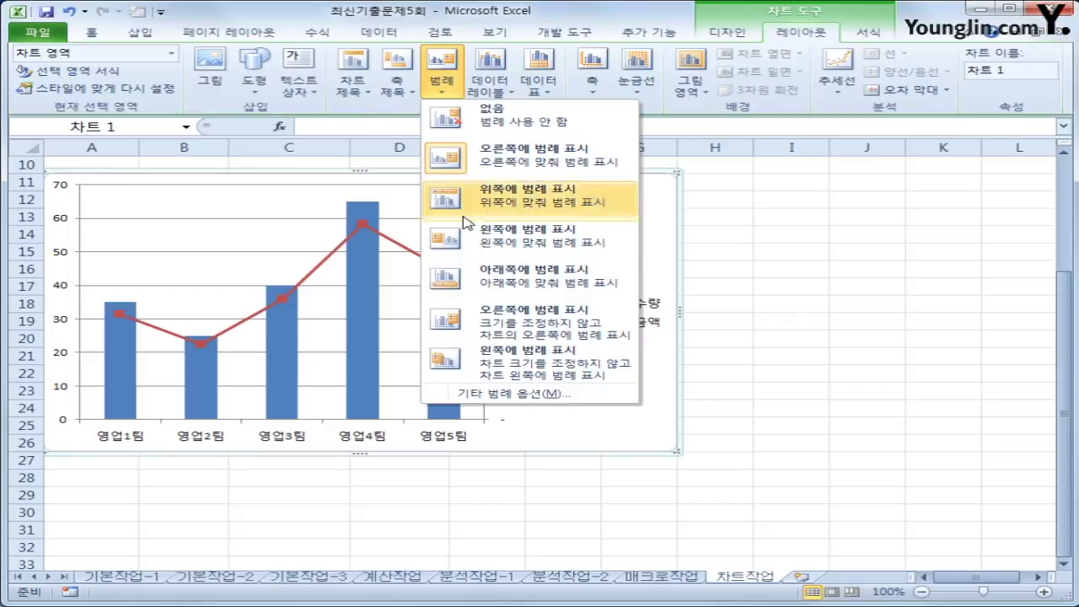
pyautogui.click(470, 288)
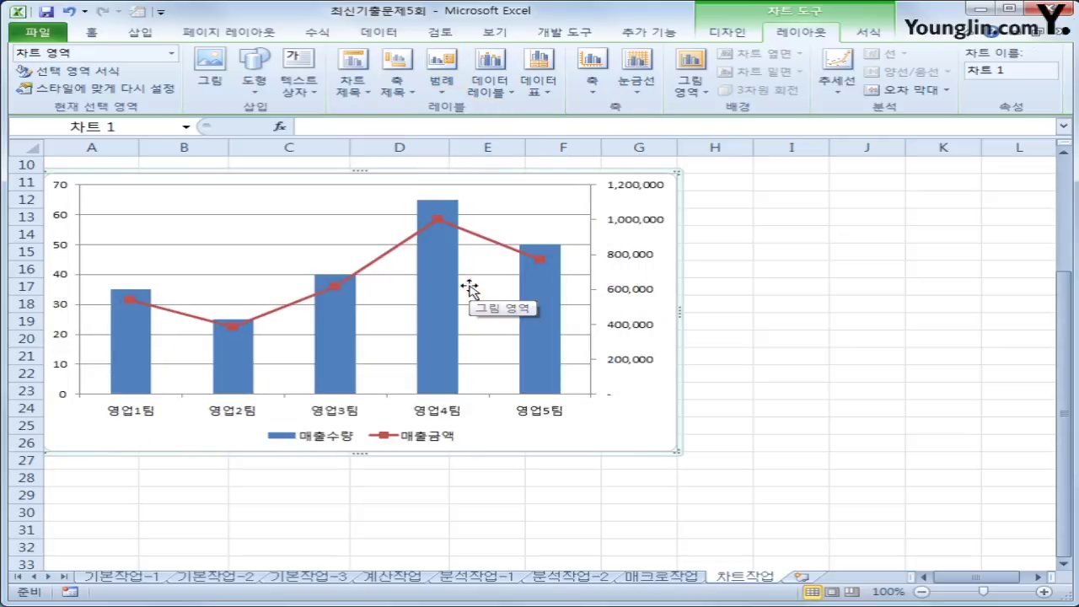
# Set the font of the chart legend to 굴림체
pyautogui.click(446, 438)
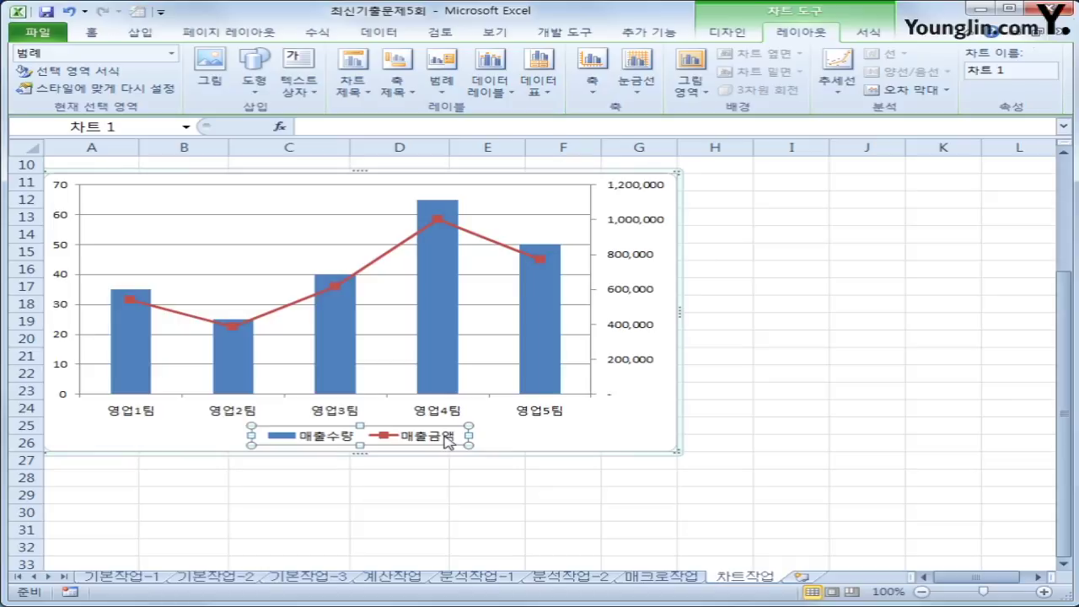
pyautogui.rightClick(447, 441)
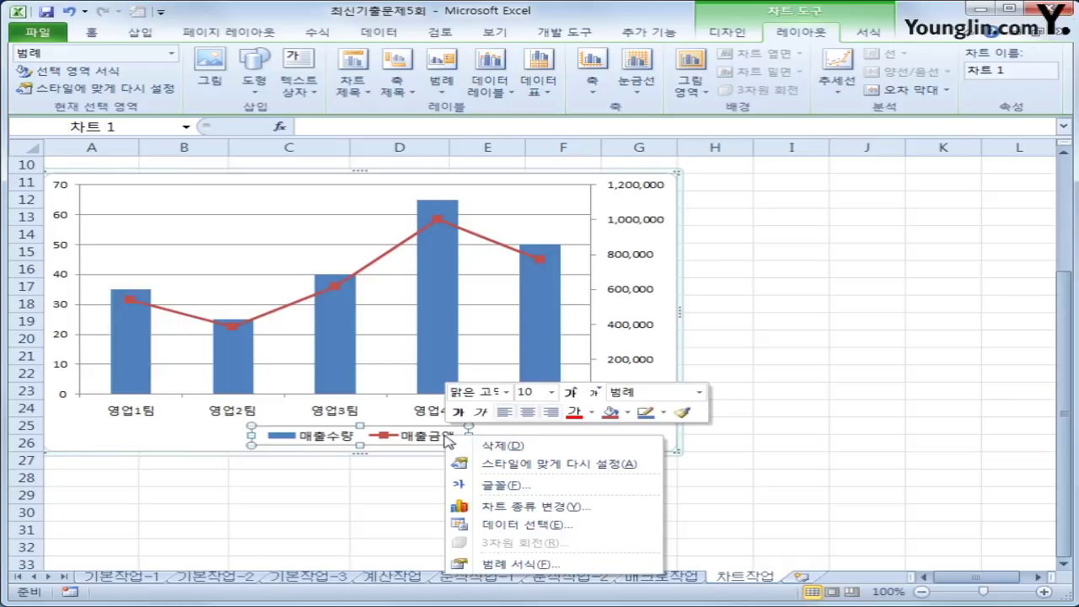
pyautogui.click(506, 392)
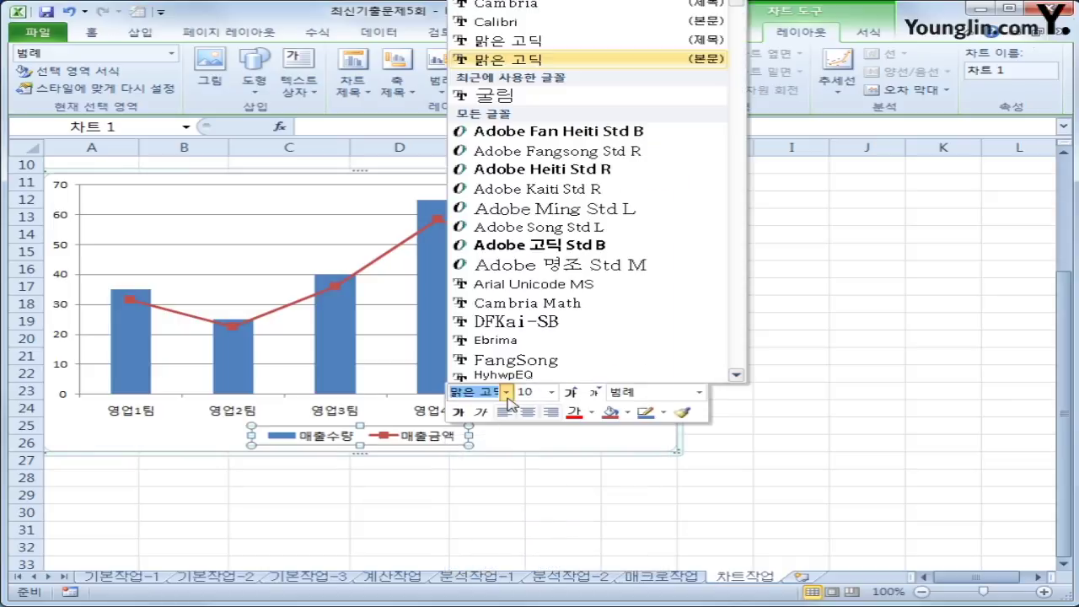
pyautogui.moveTo(738, 10); pyautogui.dragTo(714, 91)
pyautogui.click(593, 82)
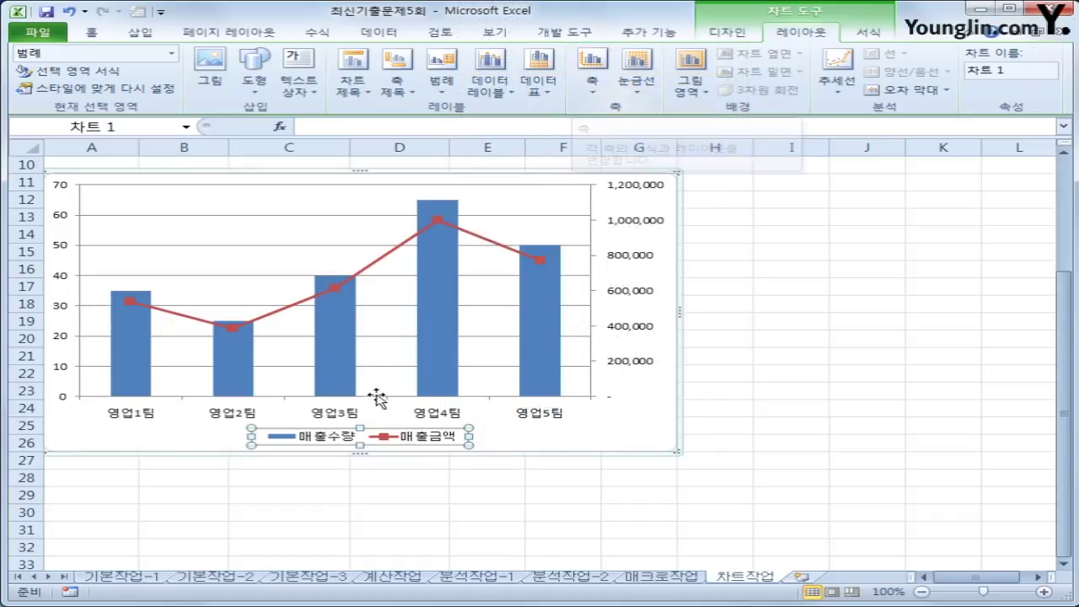
# Increase the legend's font size to 12 and make its text bold and italic
pyautogui.rightClick(429, 440)
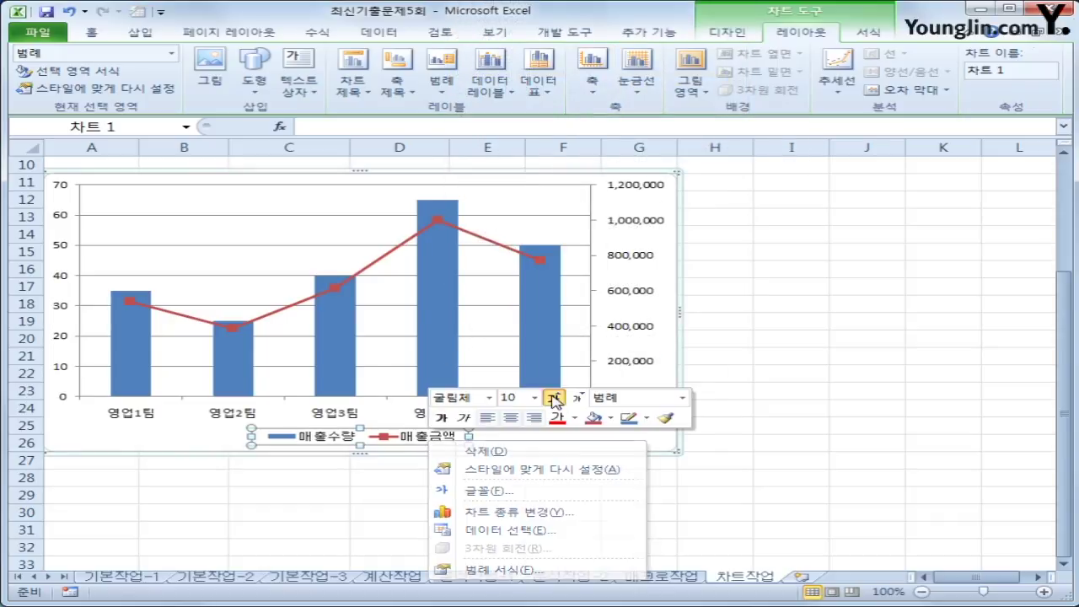
pyautogui.click(553, 397)
pyautogui.click(553, 397)
pyautogui.click(553, 397)
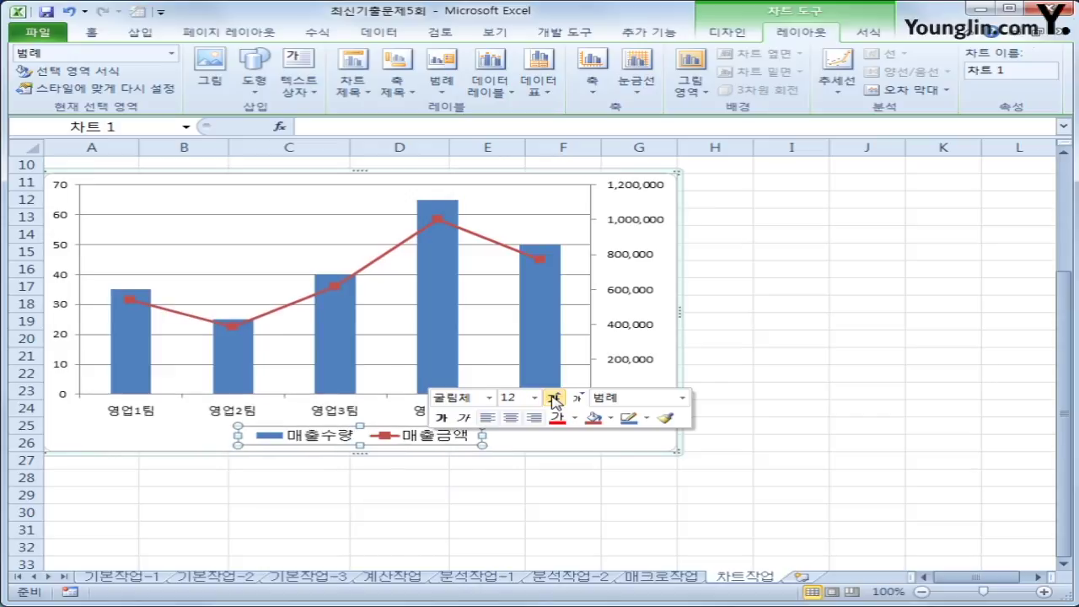
pyautogui.click(440, 418)
pyautogui.click(464, 418)
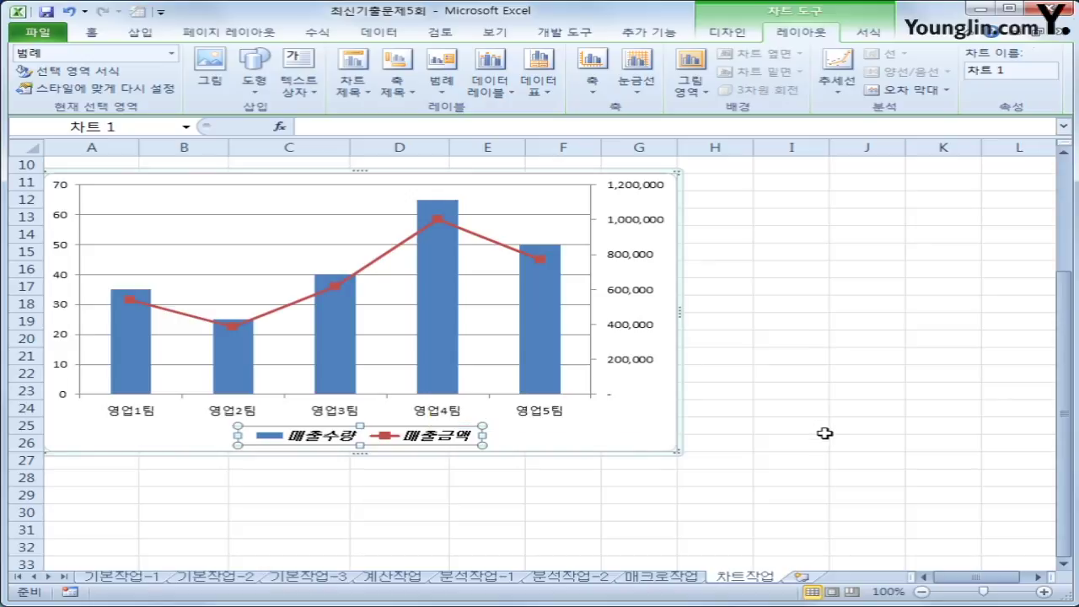
# Add a data label to only the 영업4팀 point of the 매출금액 line series
pyautogui.click(438, 223)
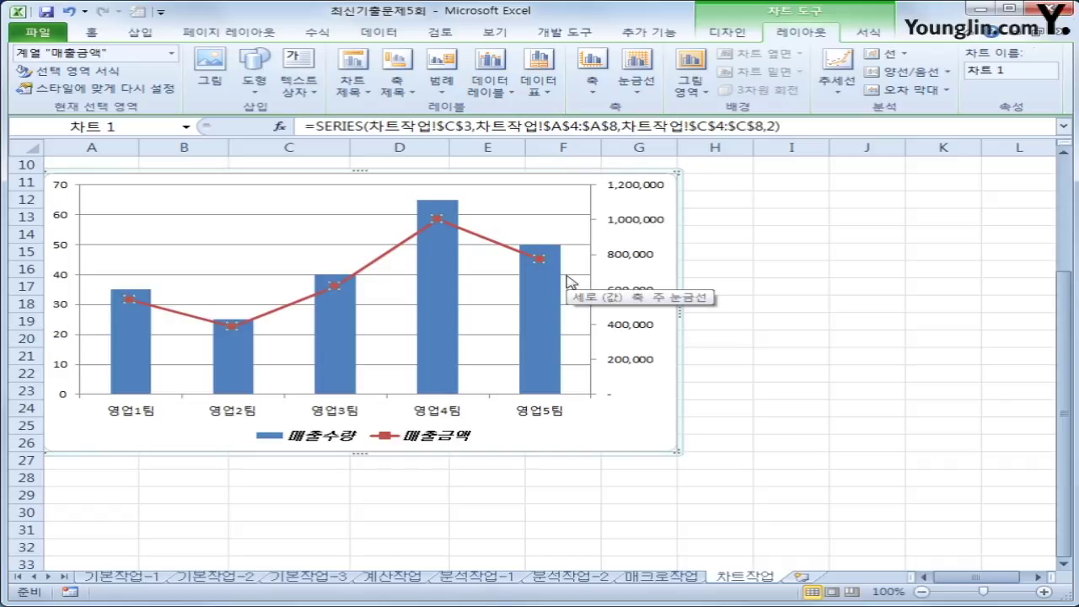
pyautogui.click(439, 223)
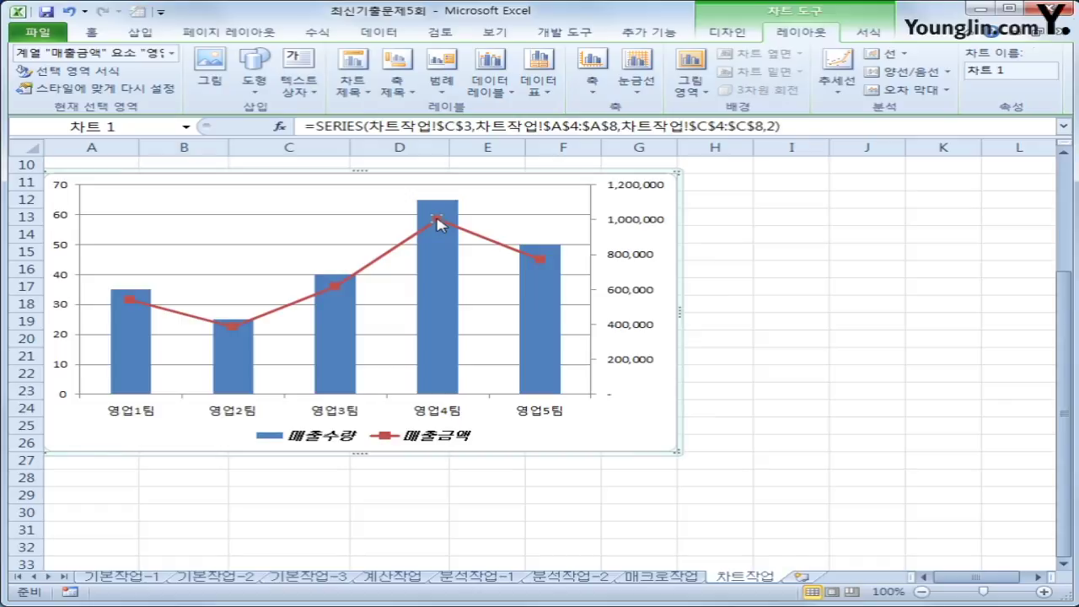
pyautogui.rightClick(437, 223)
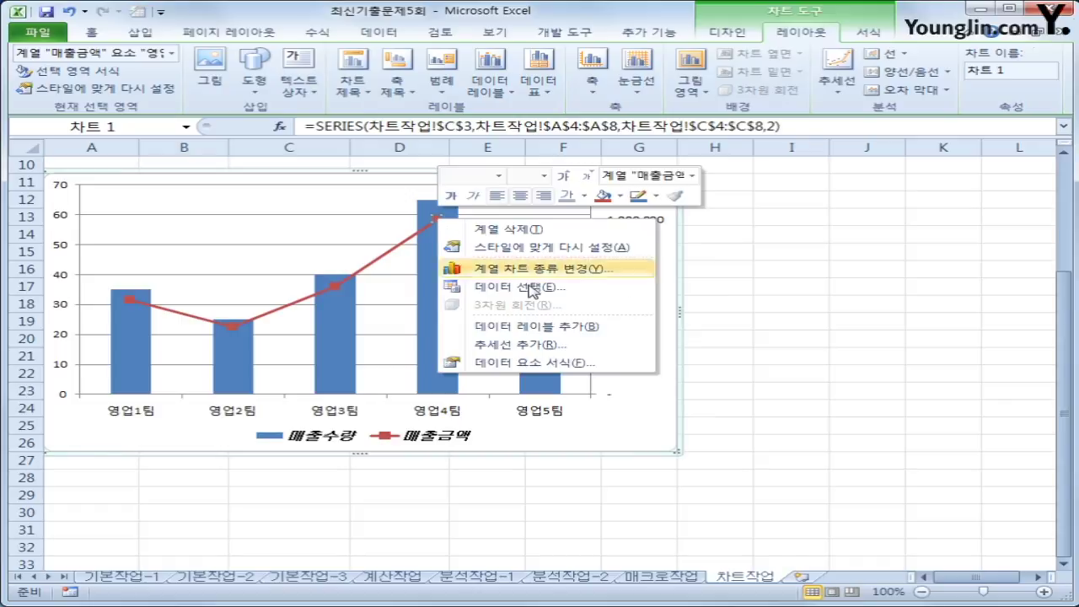
pyautogui.click(620, 333)
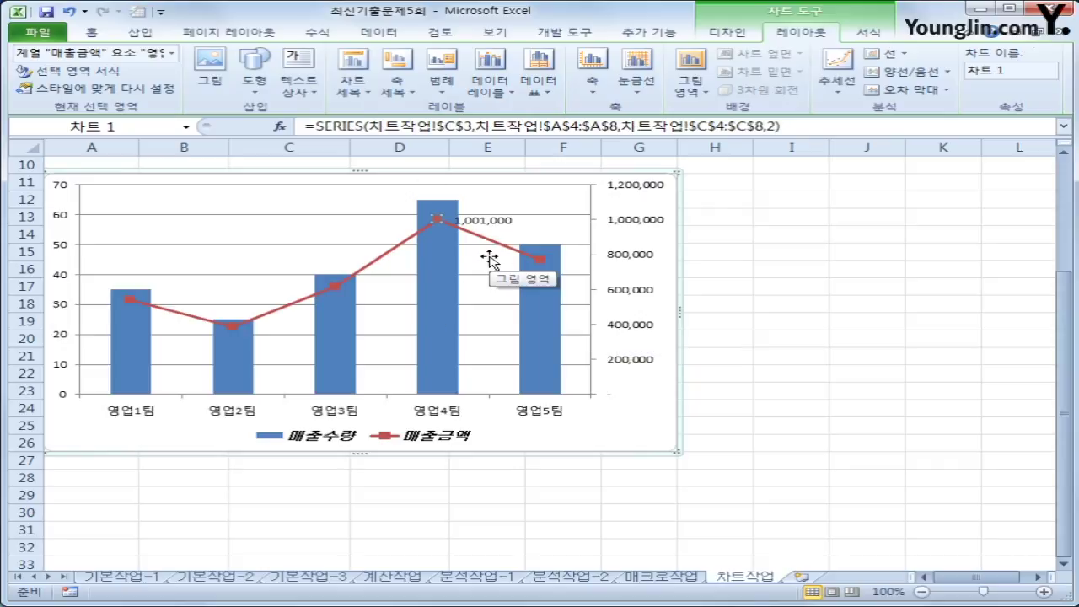
# Give the chart area's border rounded corners (둥근 모서리) and deselect the chart
pyautogui.rightClick(639, 209)
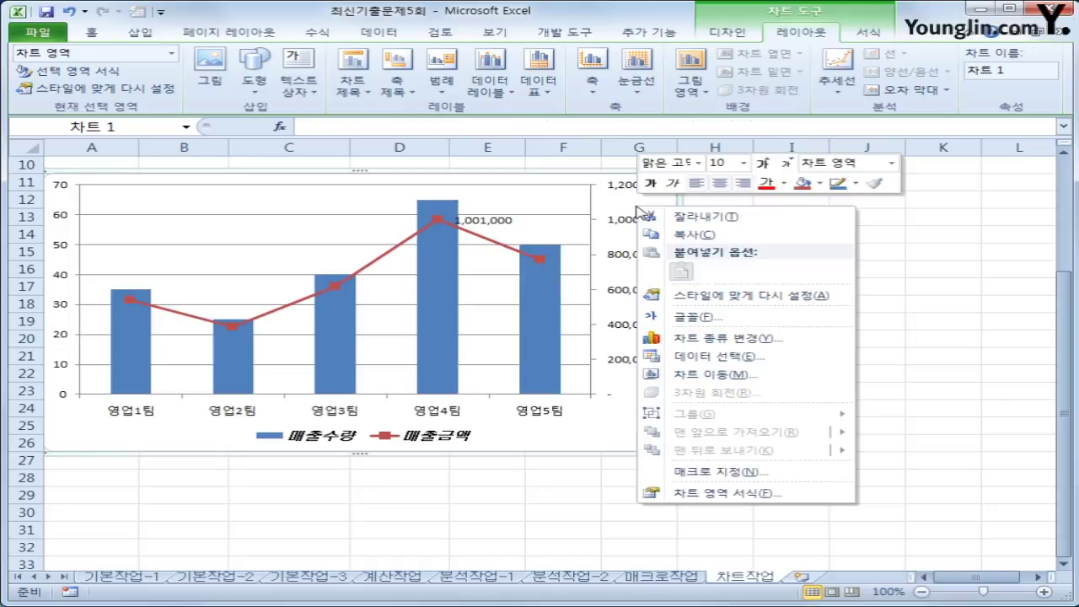
pyautogui.click(746, 493)
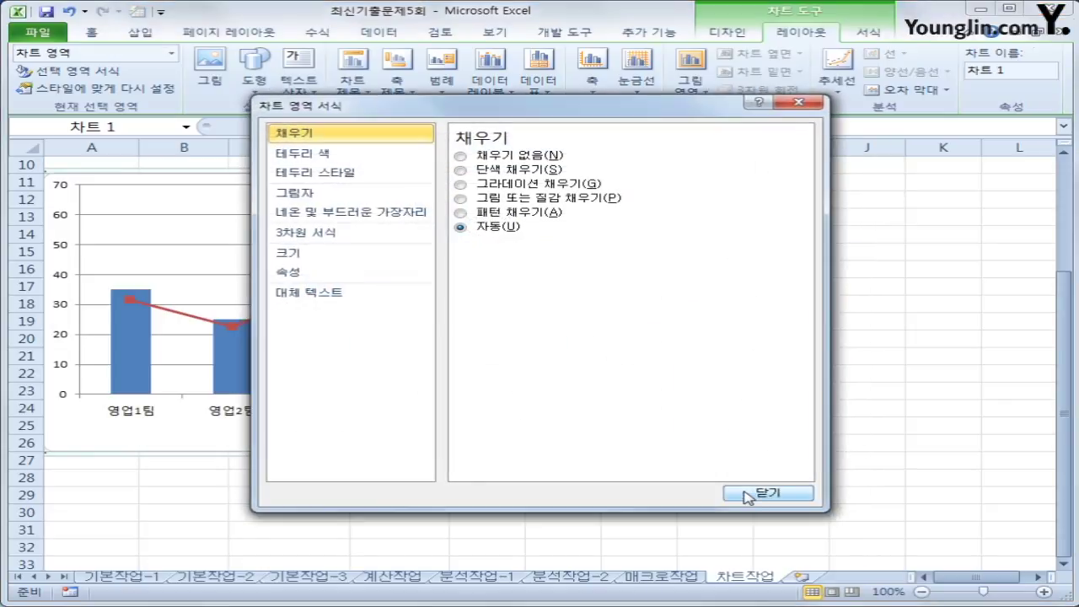
pyautogui.click(287, 173)
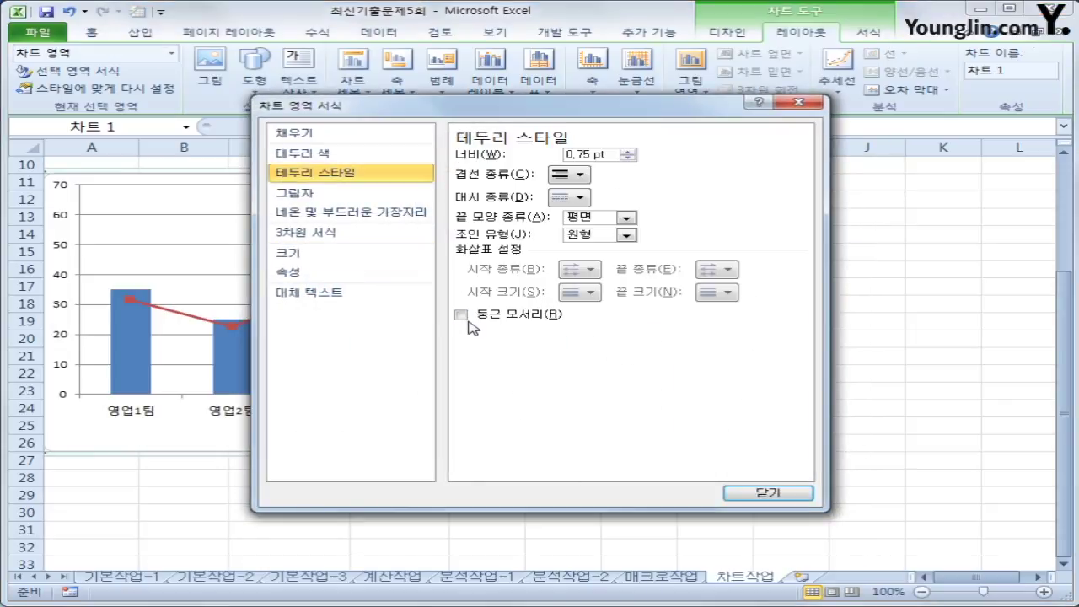
pyautogui.click(476, 318)
pyautogui.click(763, 496)
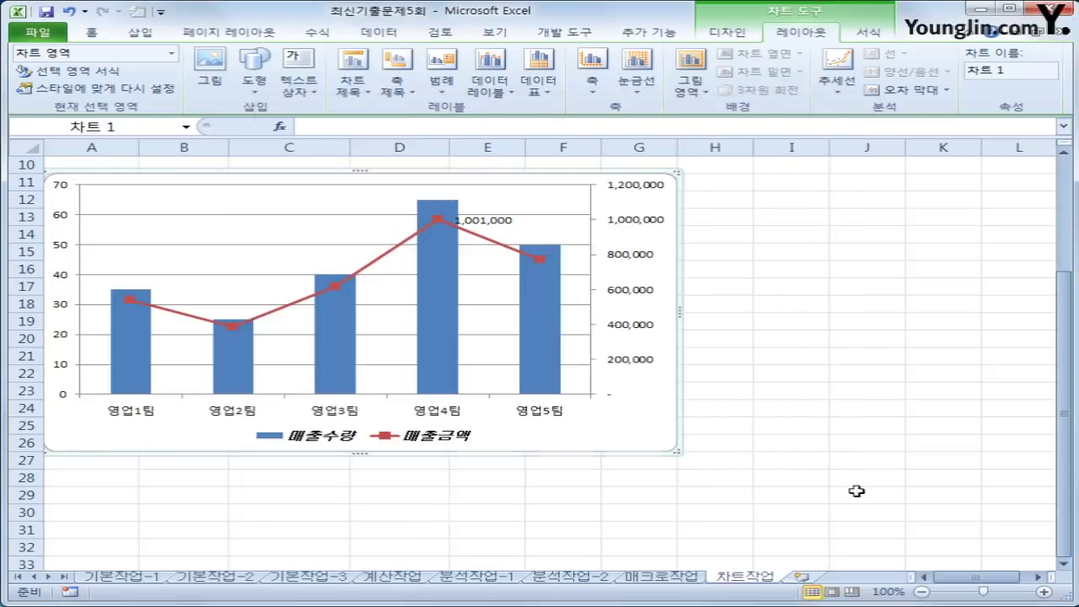
pyautogui.click(929, 505)
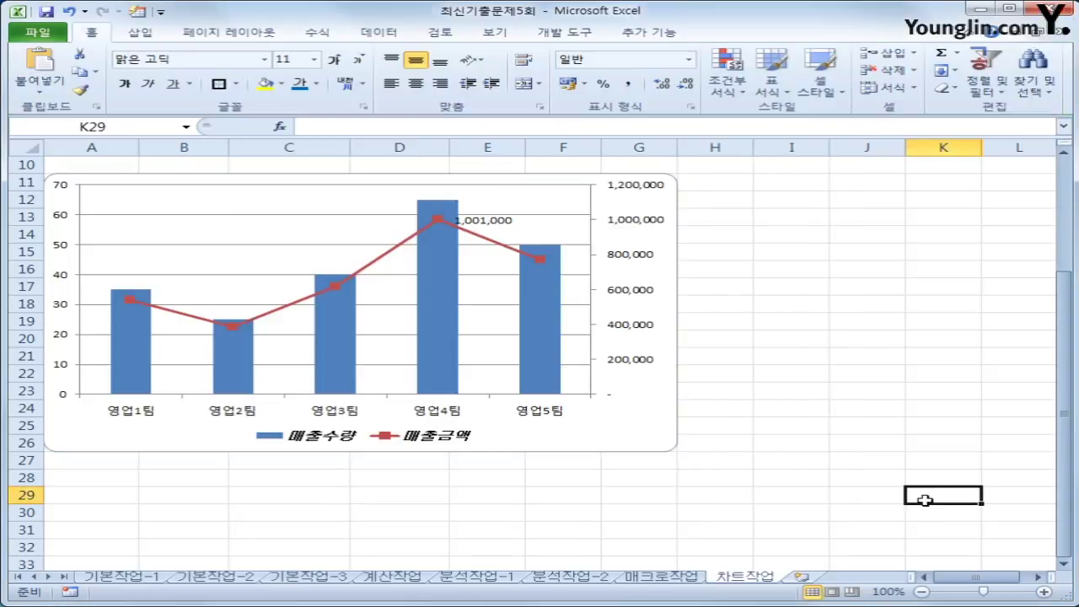